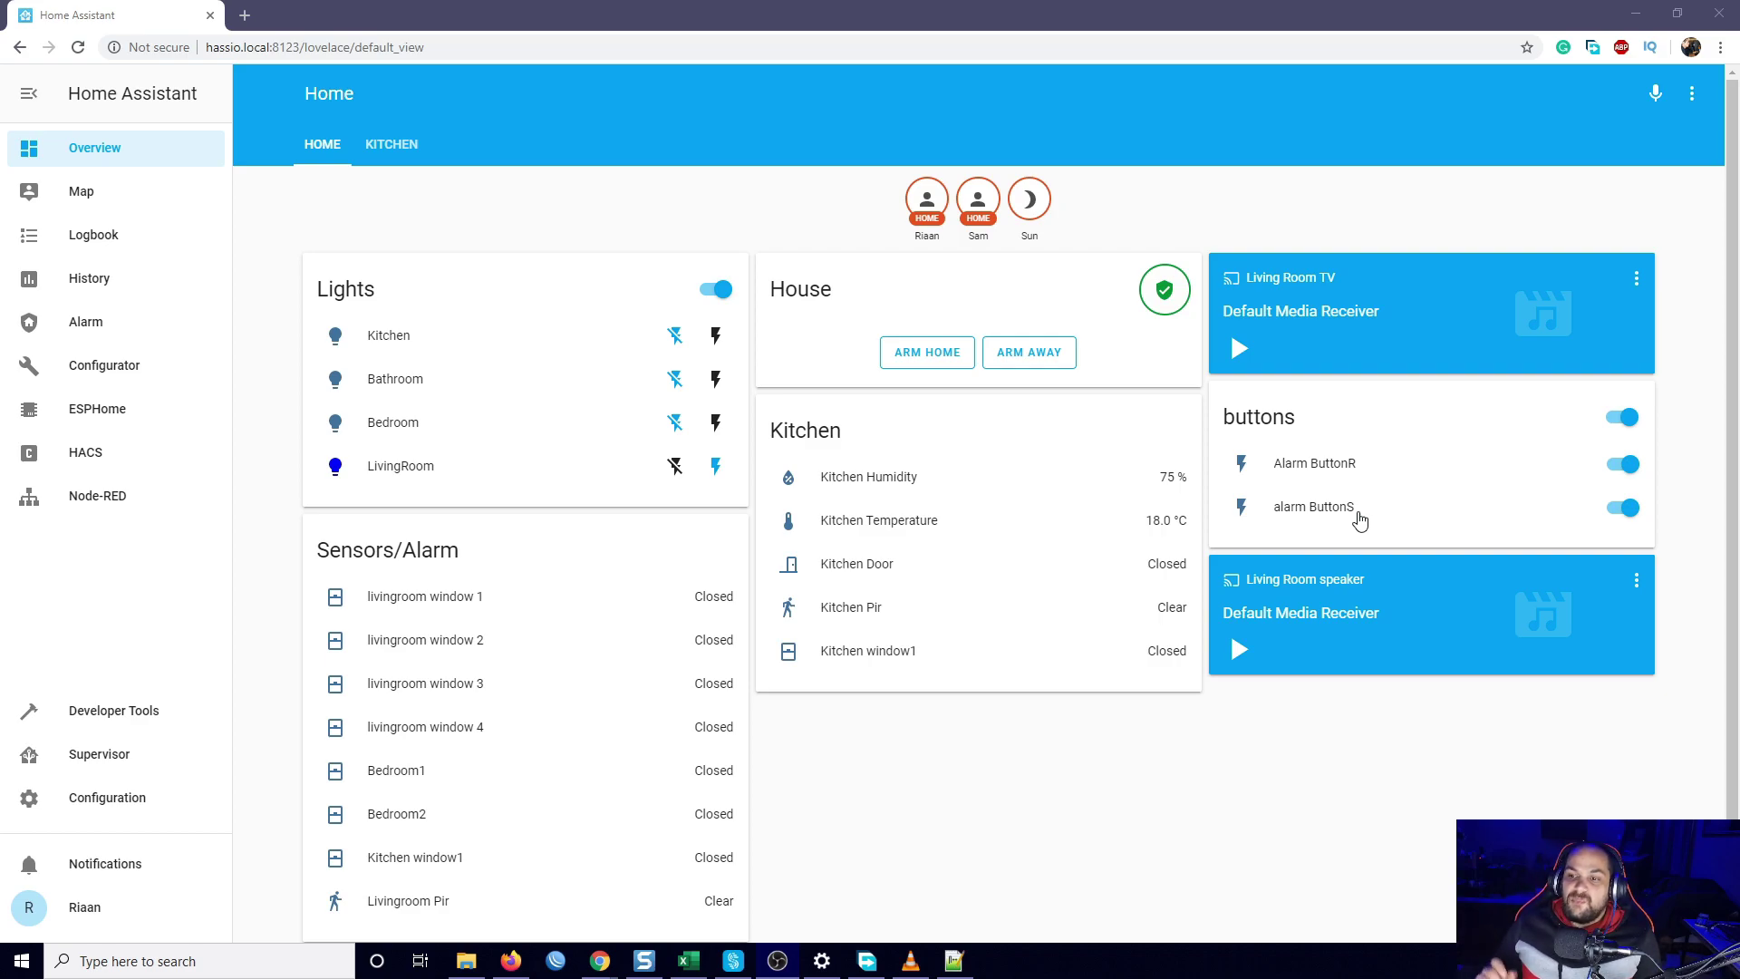
# Bring configuration.yaml in Notepad++ to the front over the Home Assistant dashboard
pyautogui.click(963, 968)
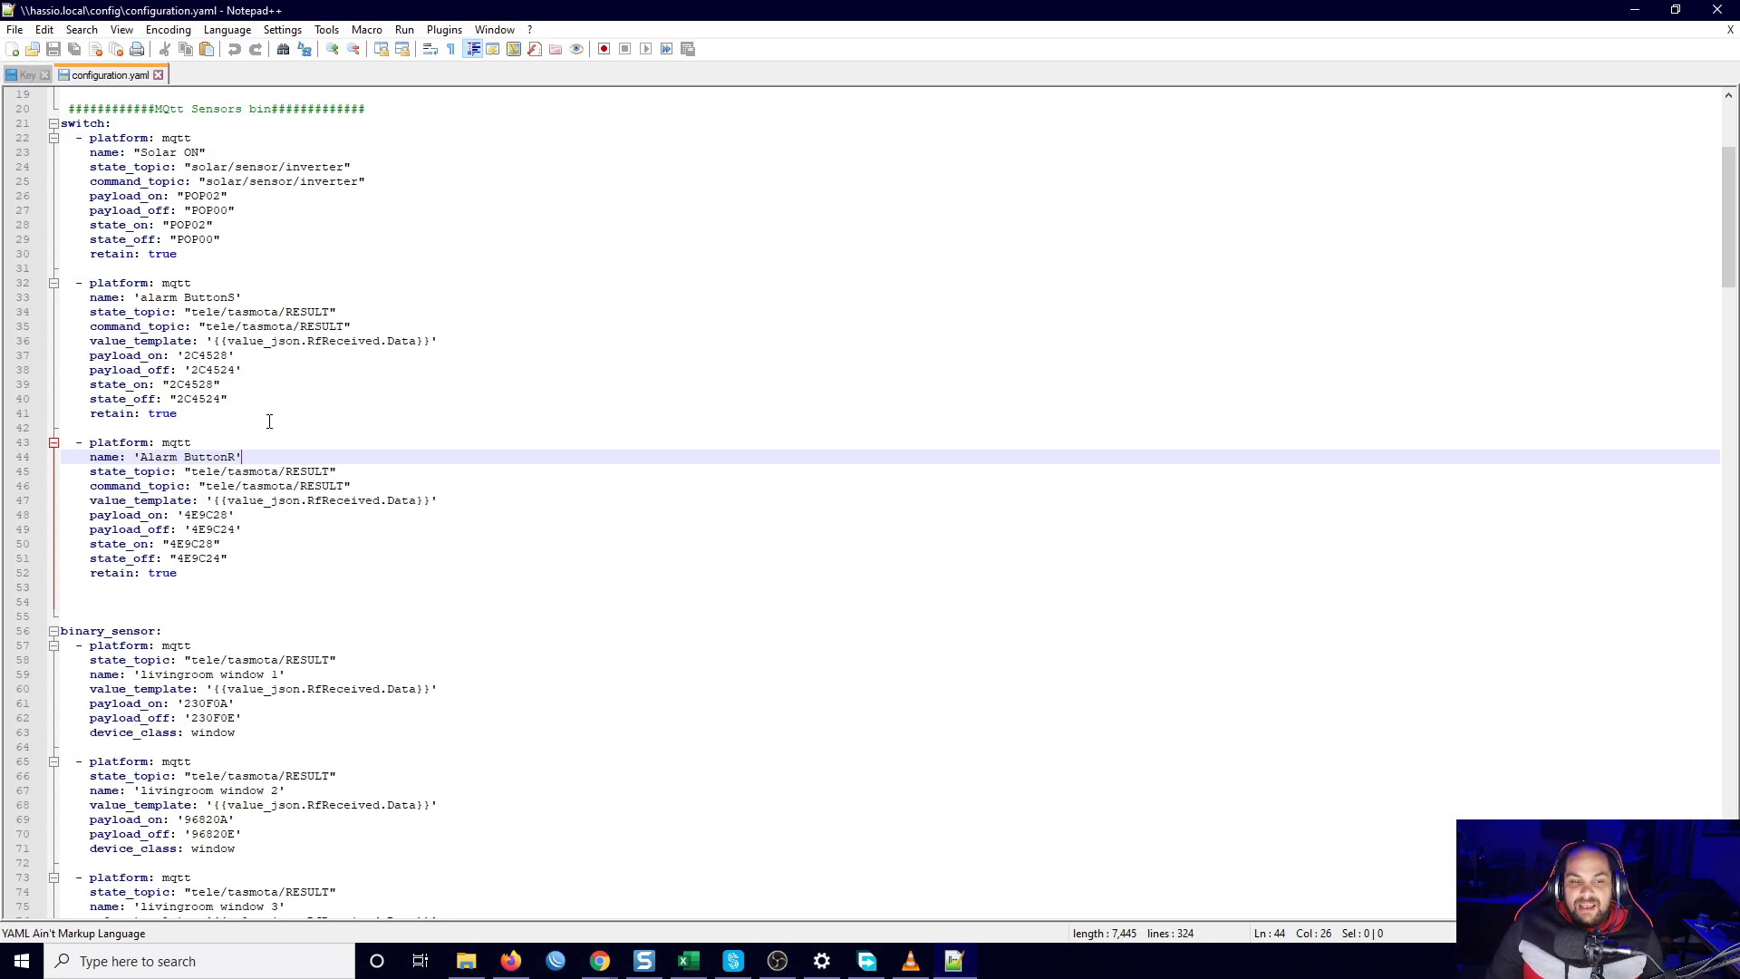
# Review the alarm ButtonS and Alarm ButtonR mqtt switch blocks and their state lines, then minimize Notepad++
pyautogui.click(172, 310)
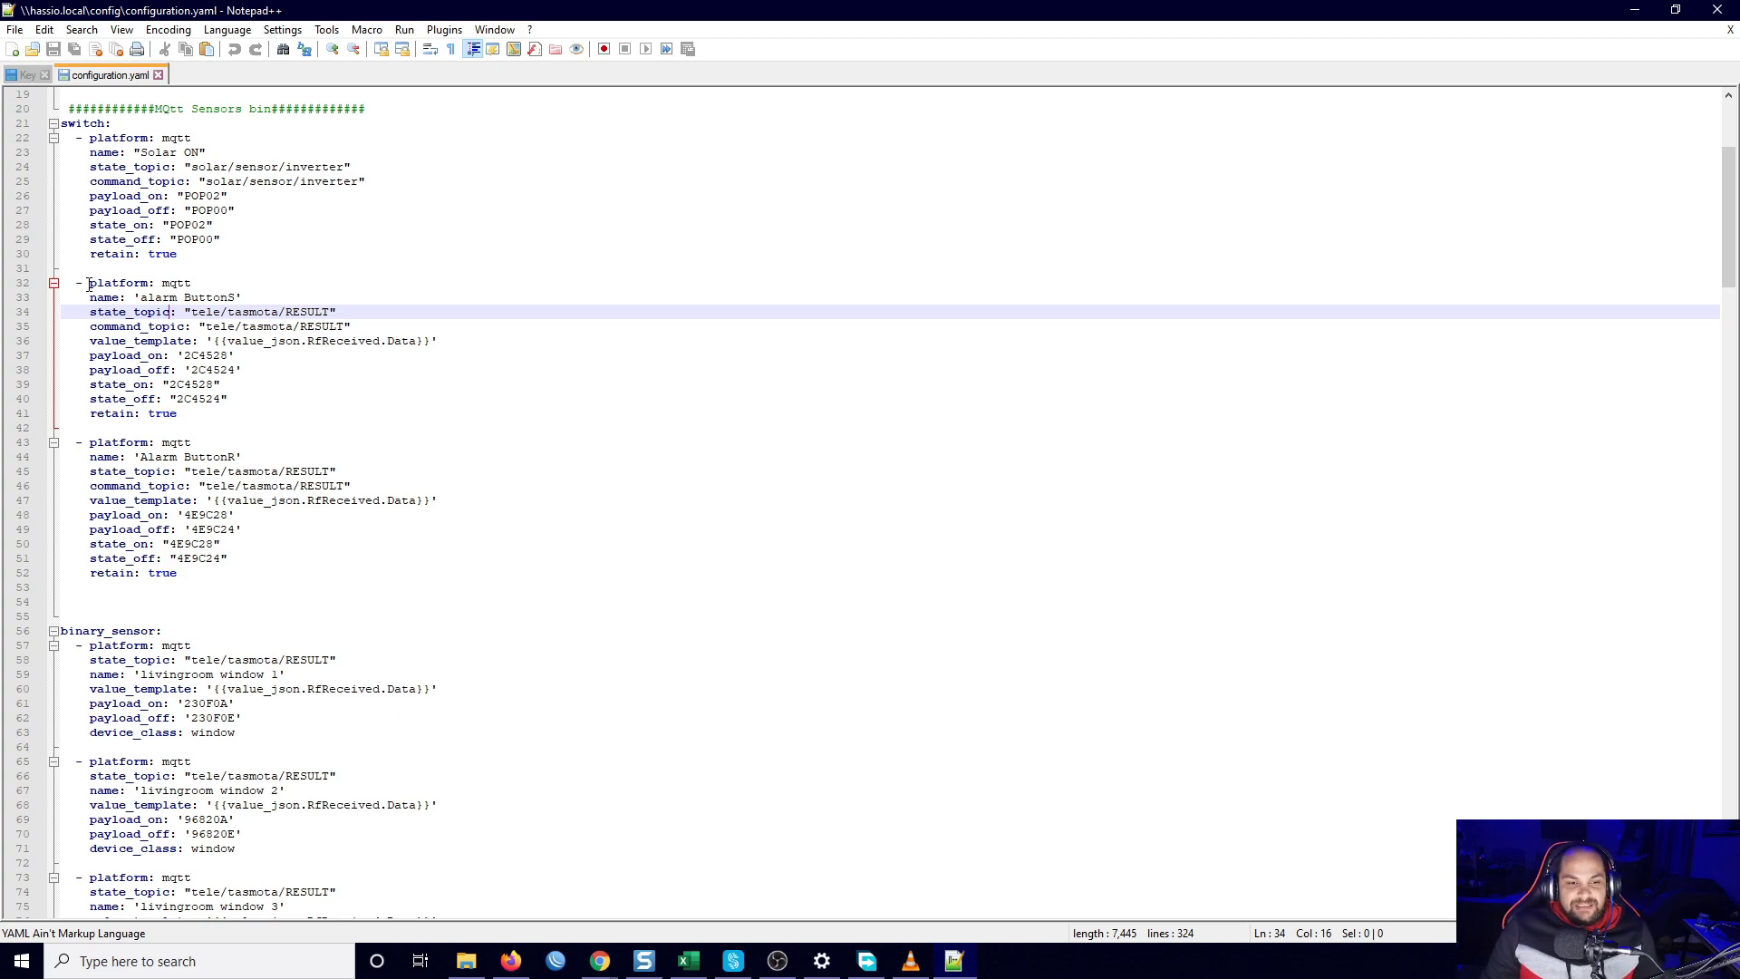
pyautogui.moveTo(73, 283); pyautogui.dragTo(296, 401)
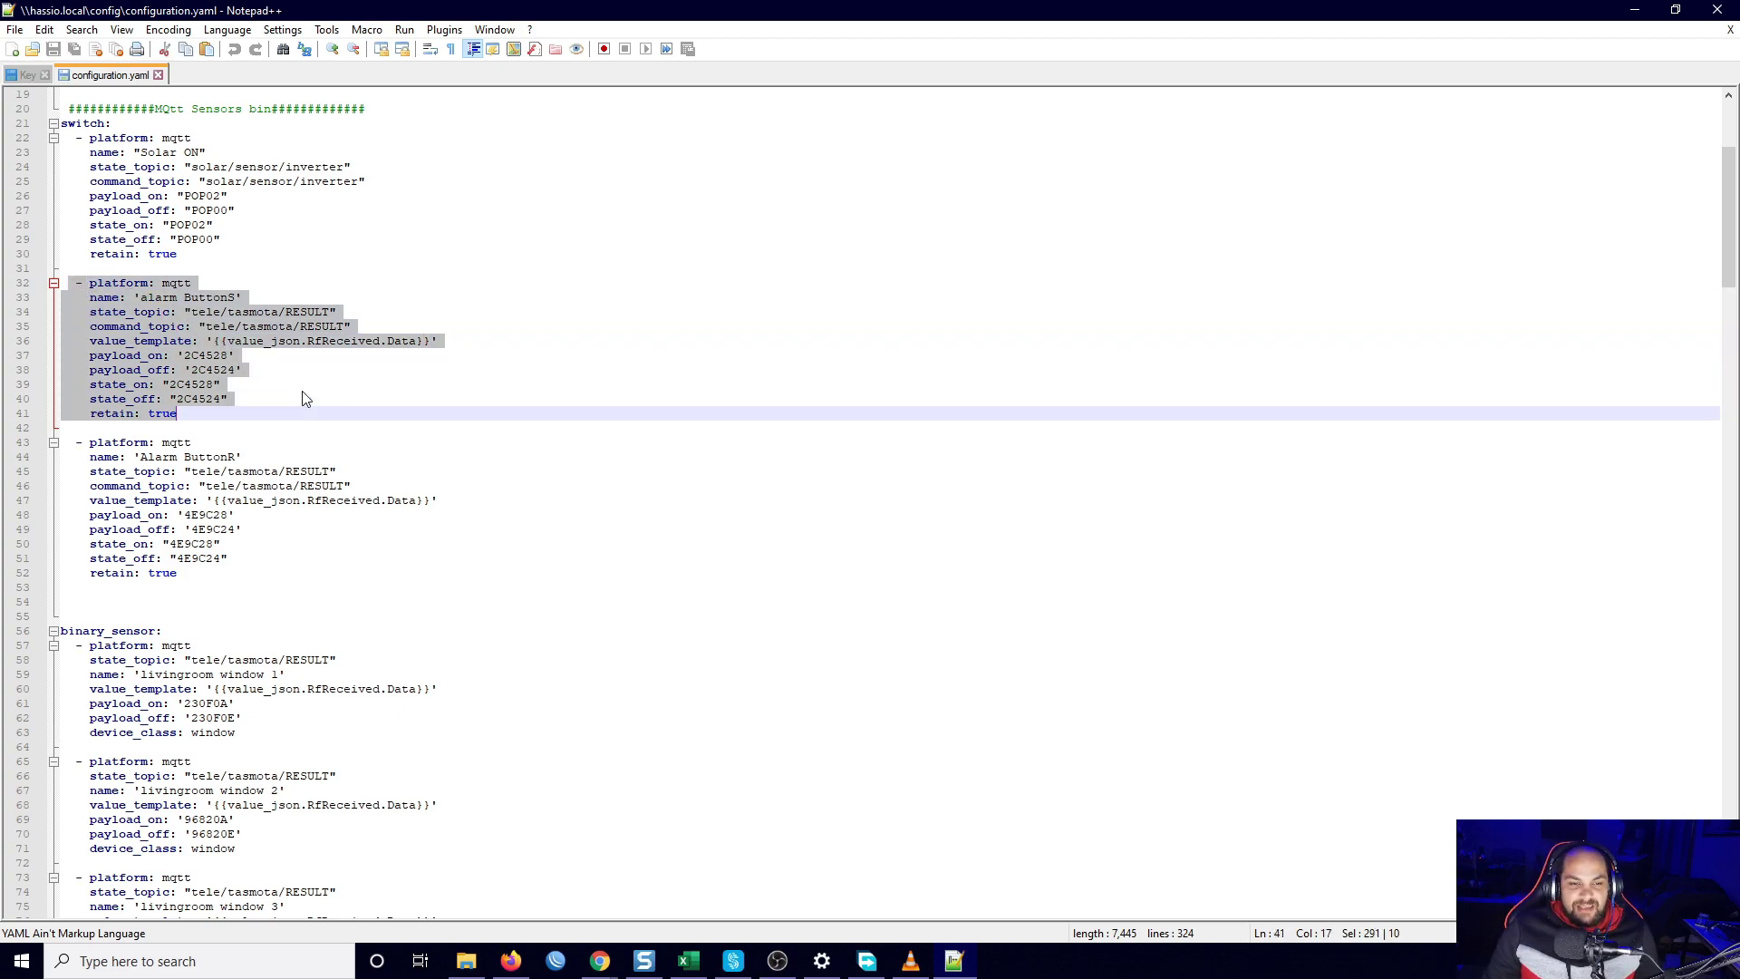
pyautogui.click(317, 372)
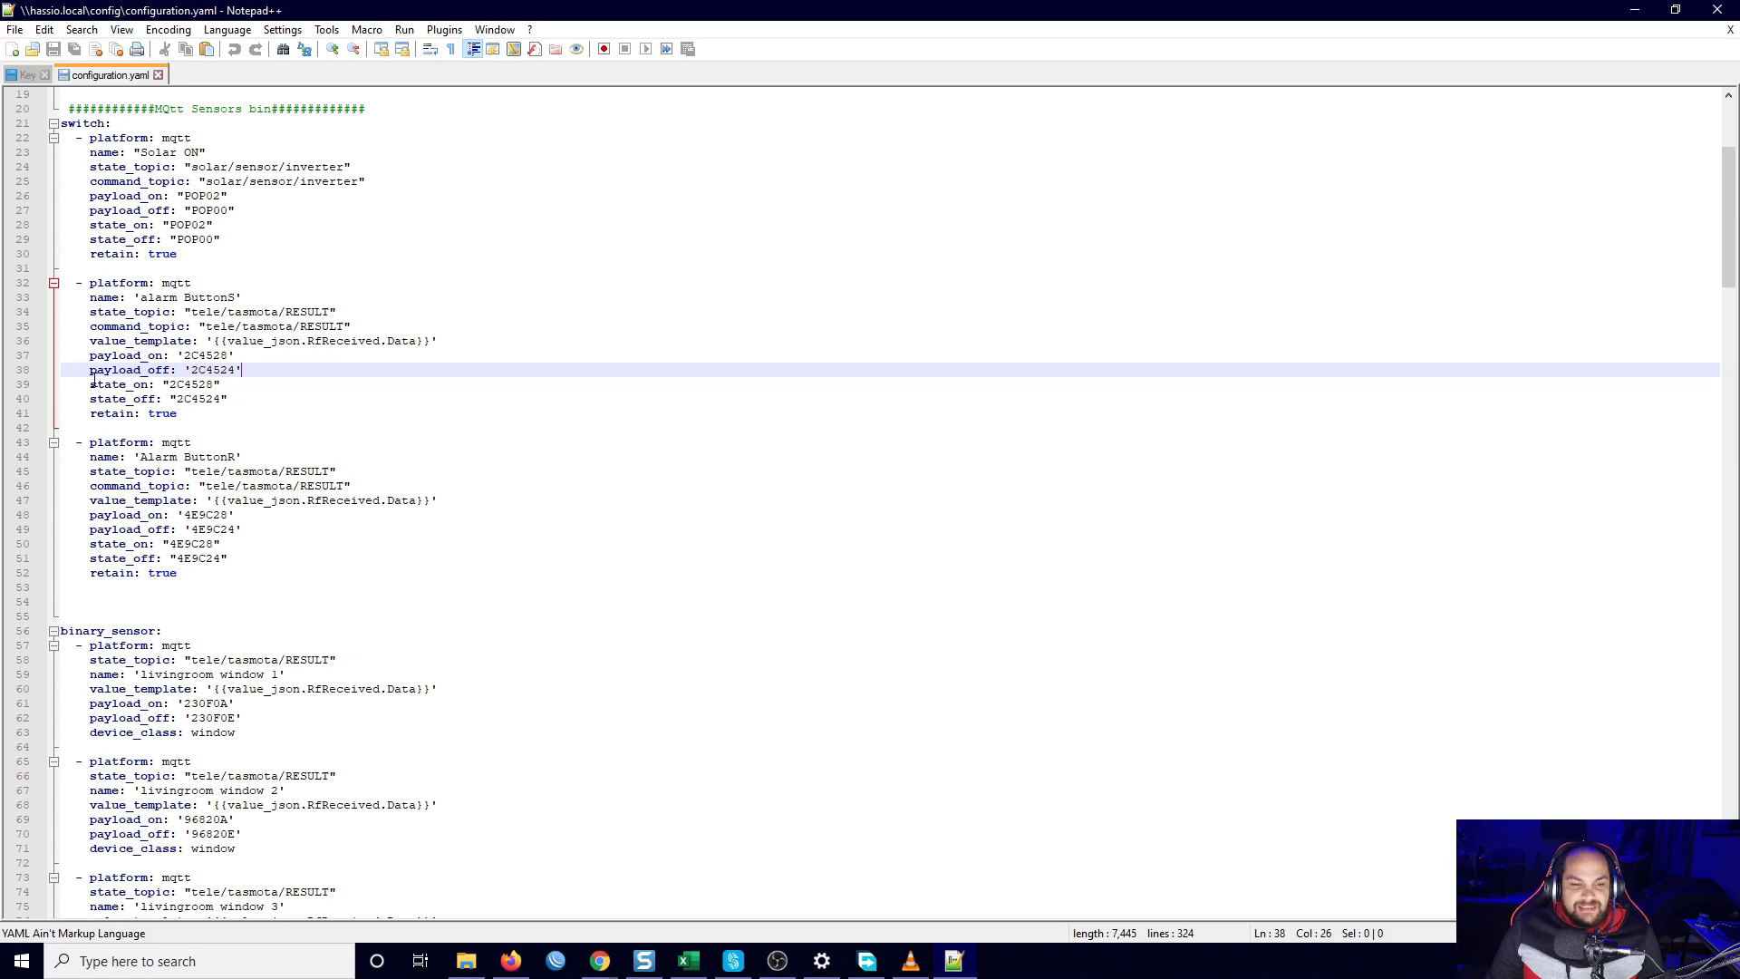
pyautogui.moveTo(91, 384); pyautogui.dragTo(327, 395)
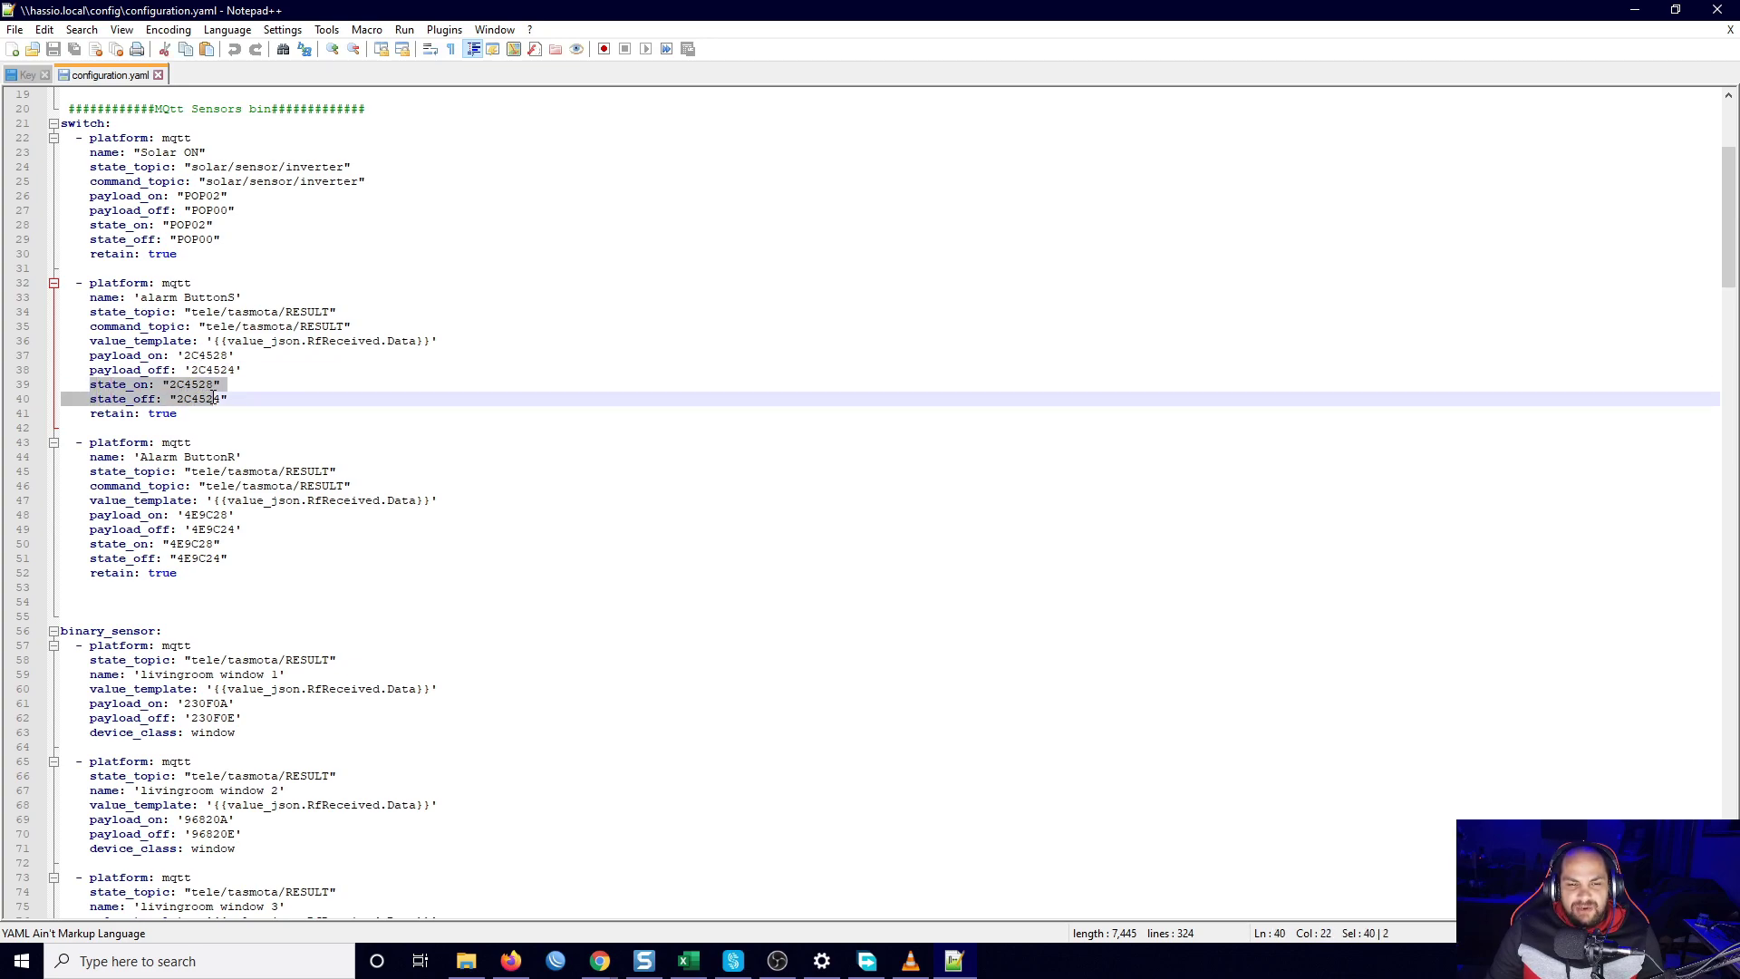
pyautogui.click(326, 395)
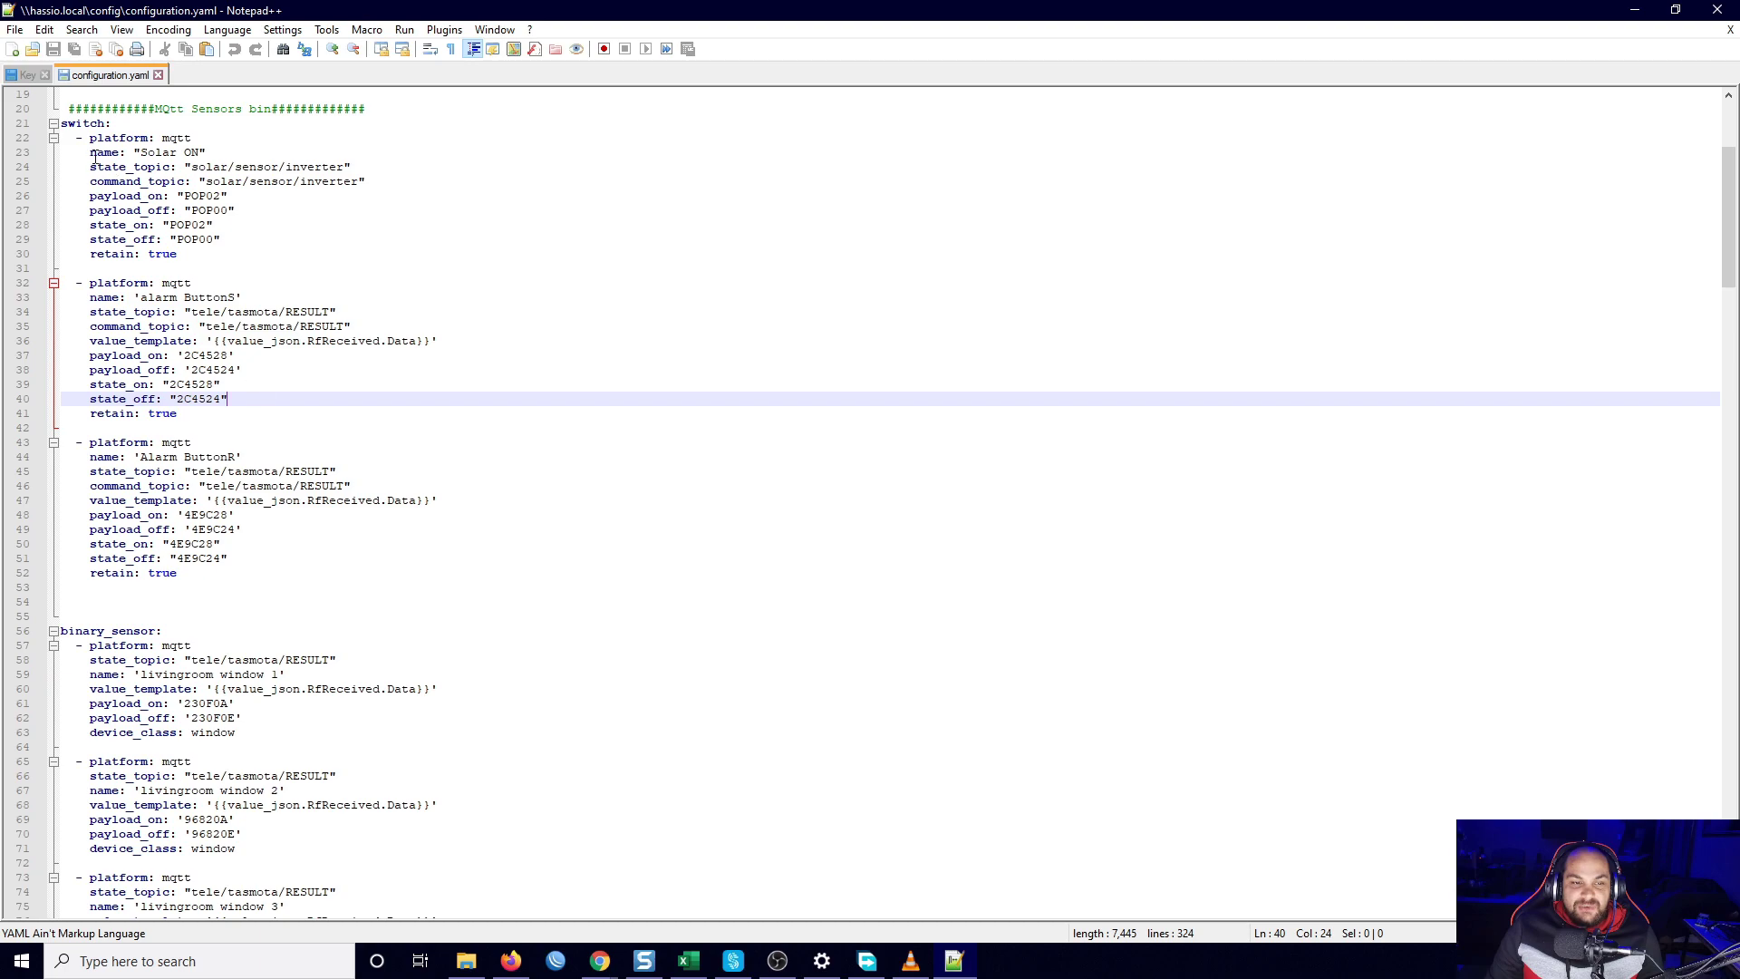
pyautogui.click(83, 125)
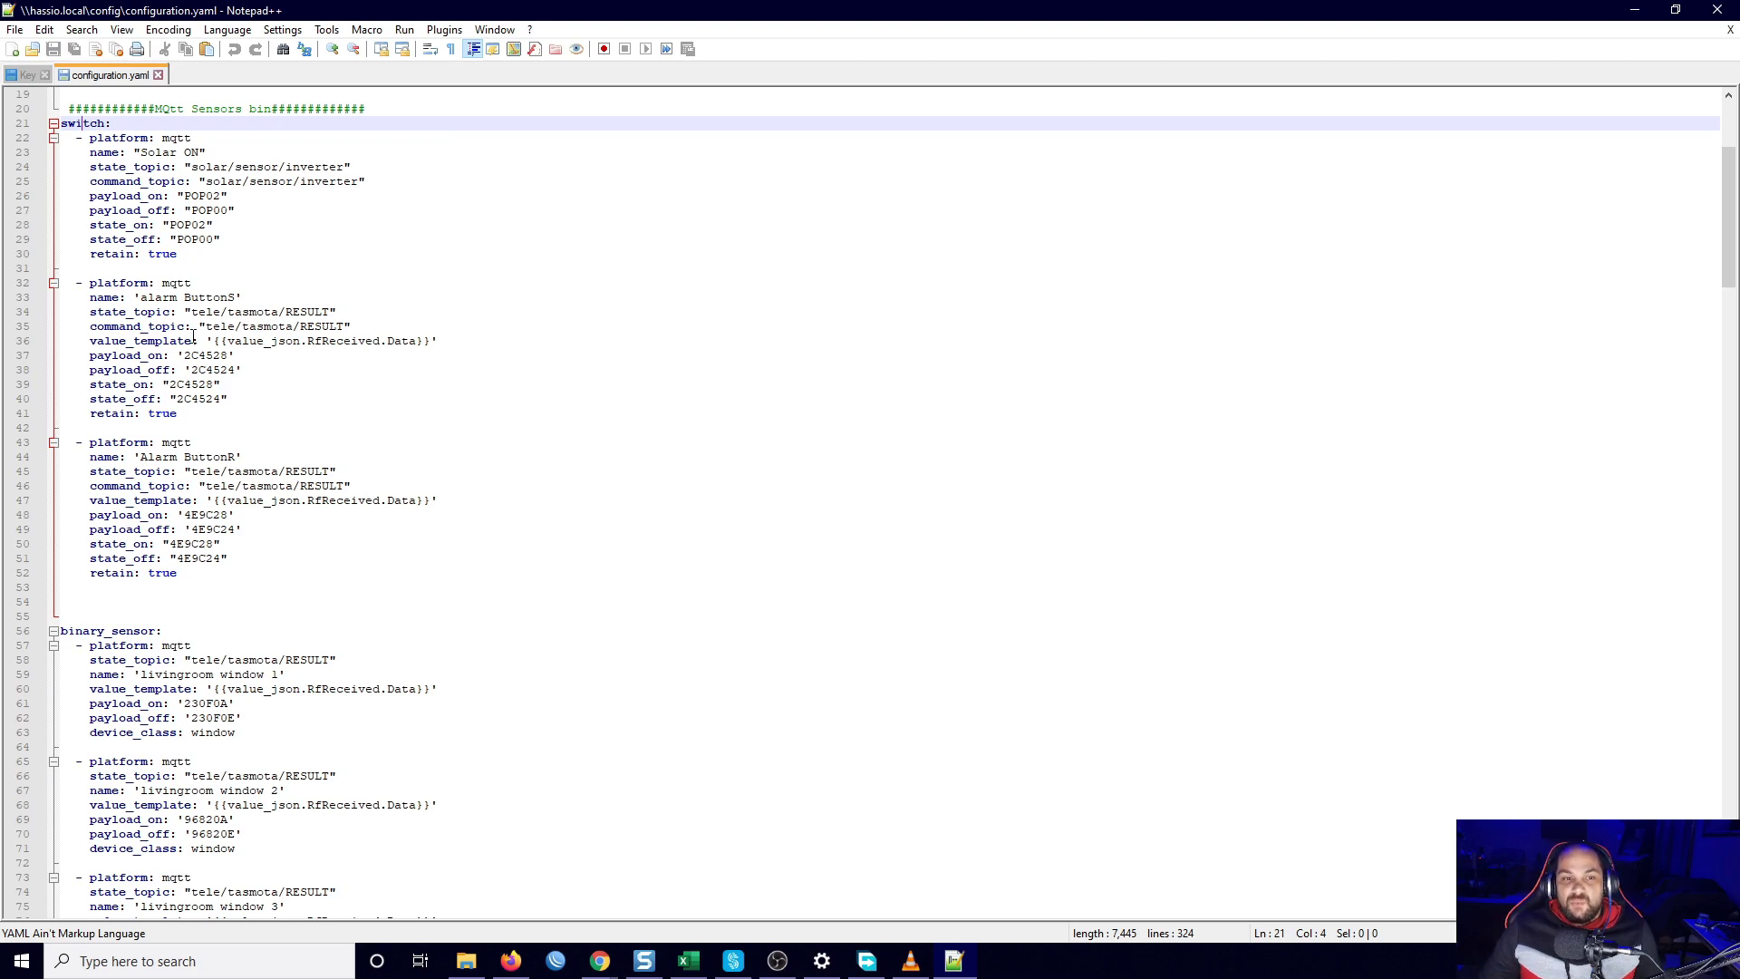
pyautogui.click(1634, 11)
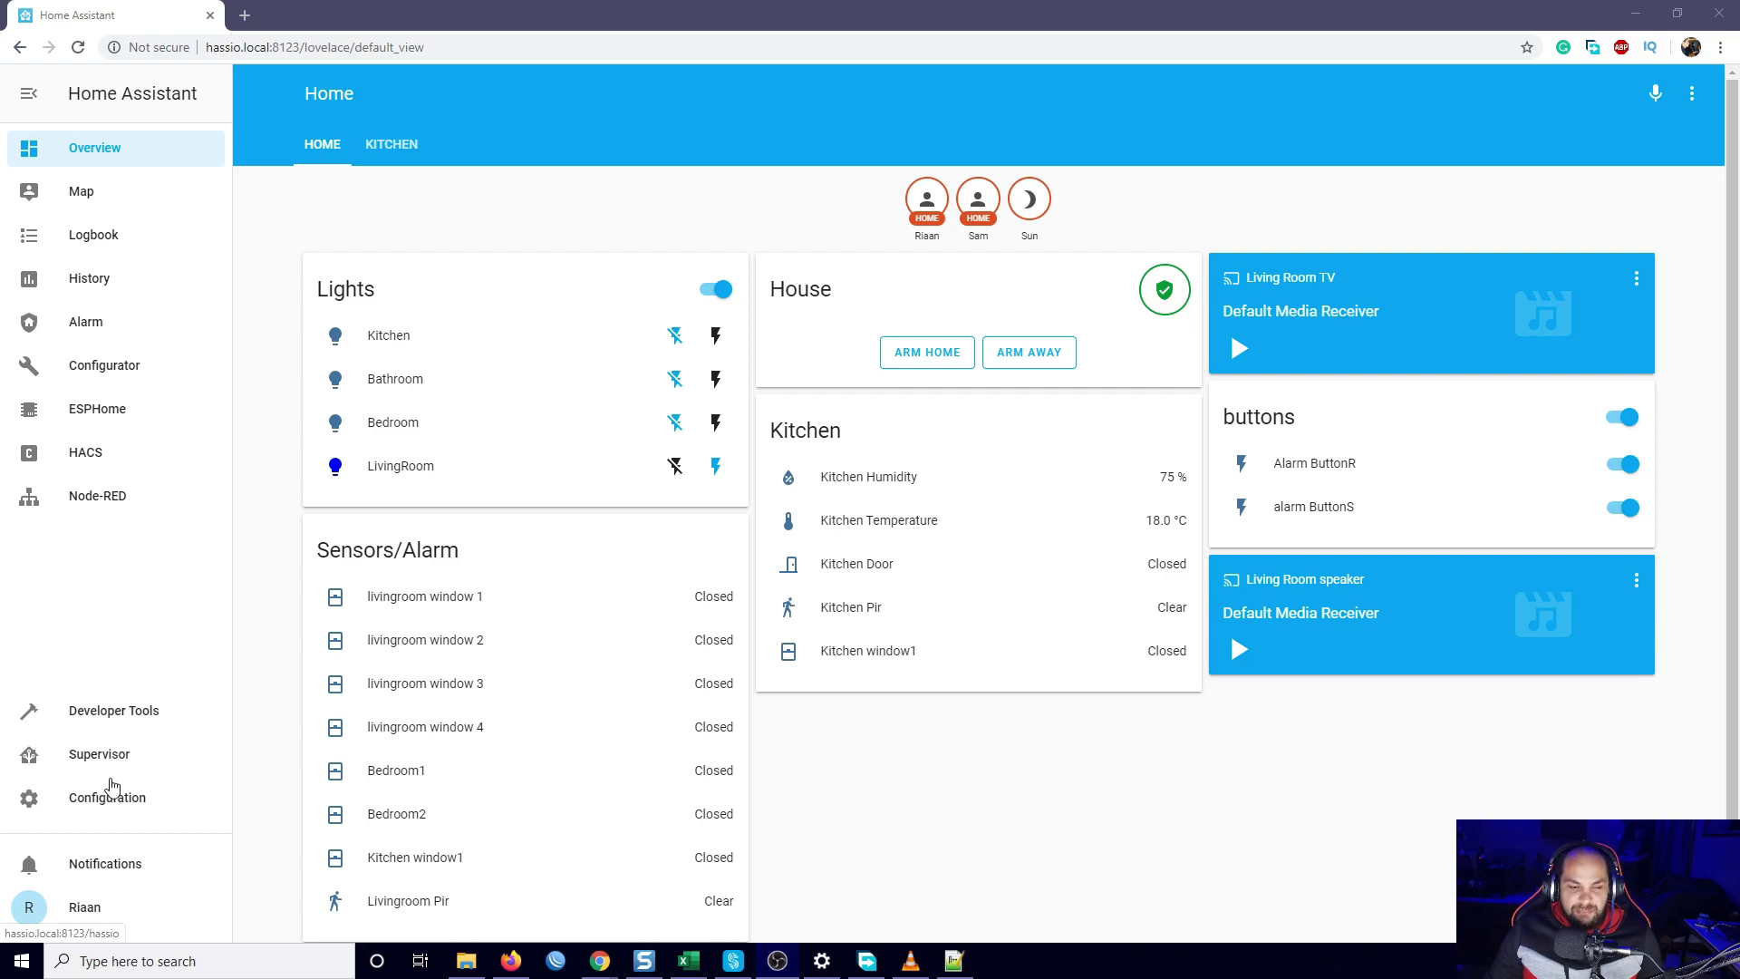
# Open one resident's arm-home automation from Configuration > Automations for editing
pyautogui.click(110, 815)
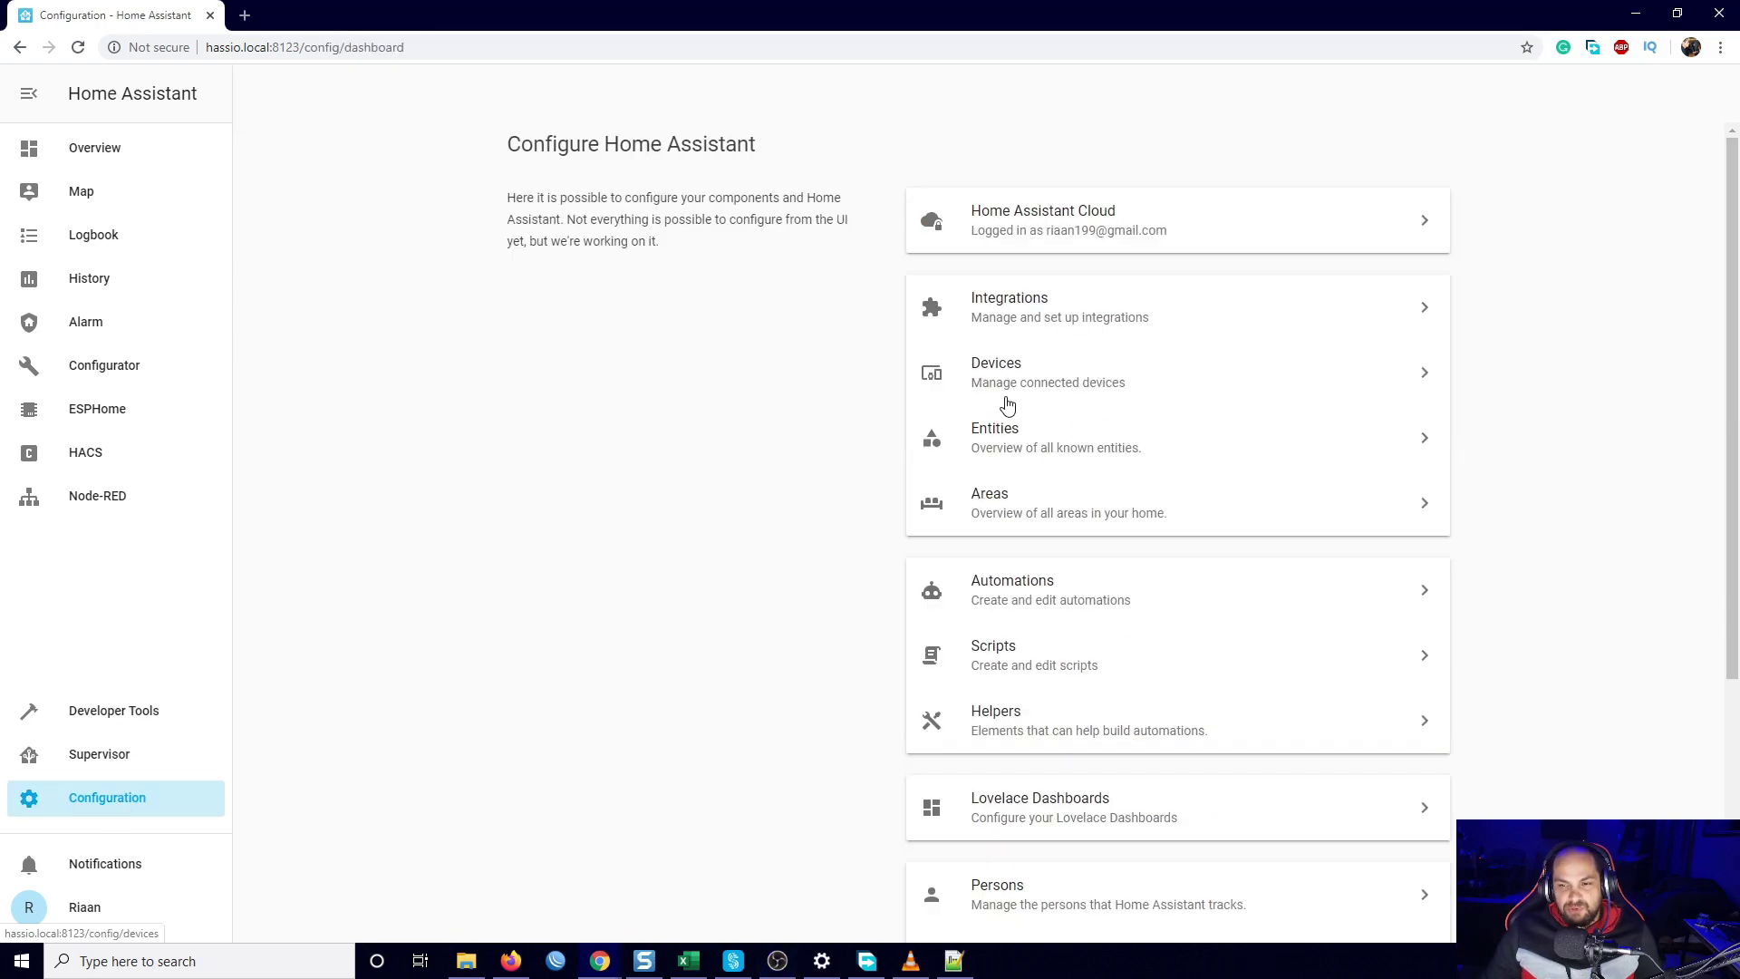
pyautogui.click(1031, 604)
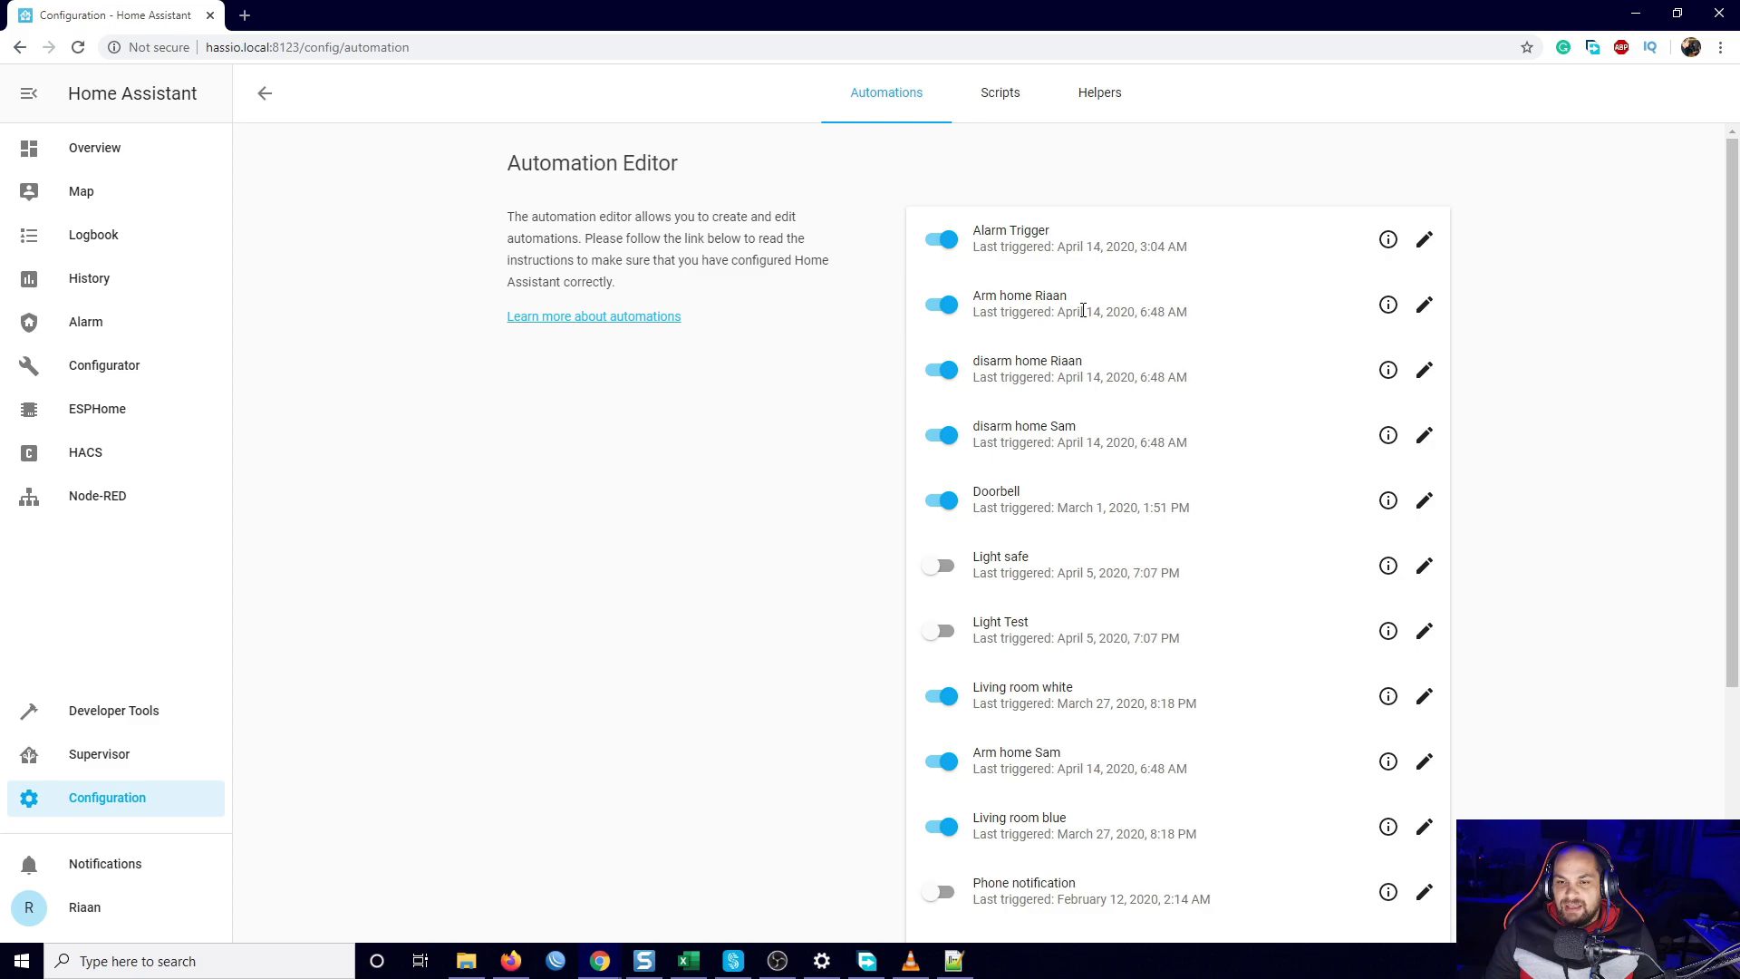
pyautogui.click(1423, 306)
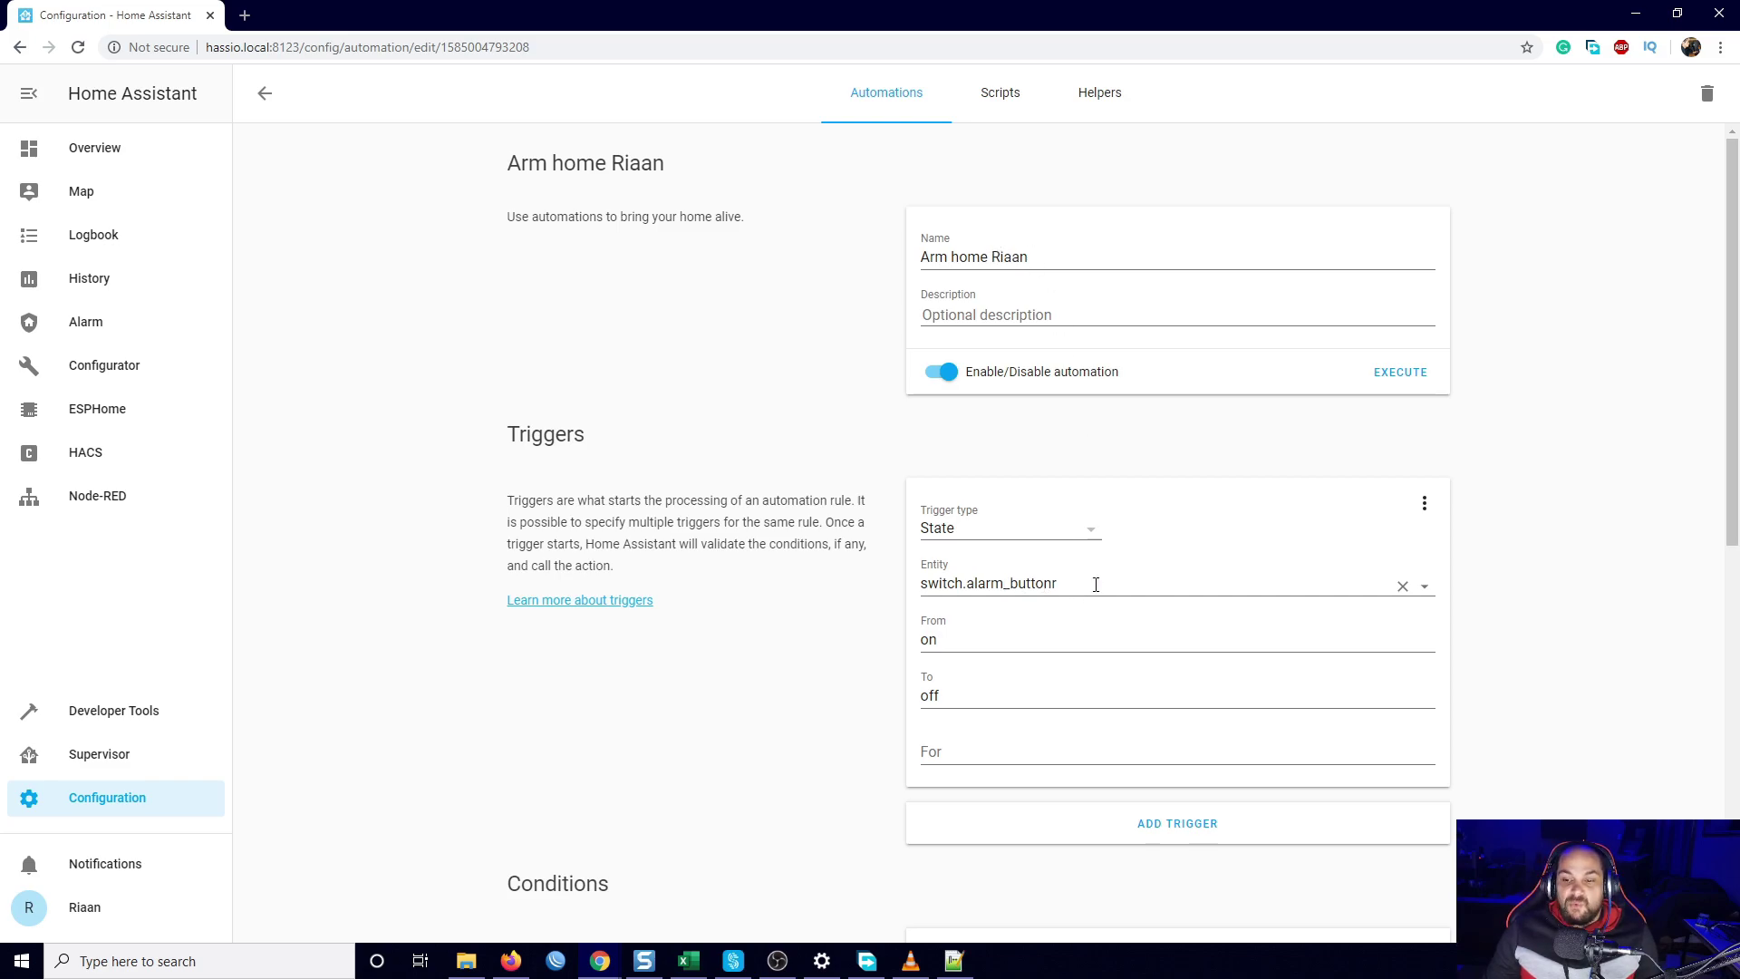
# Look over its switch trigger and two service-call actions, then return to the Home dashboard
pyautogui.scroll(-1, 1042, 580)
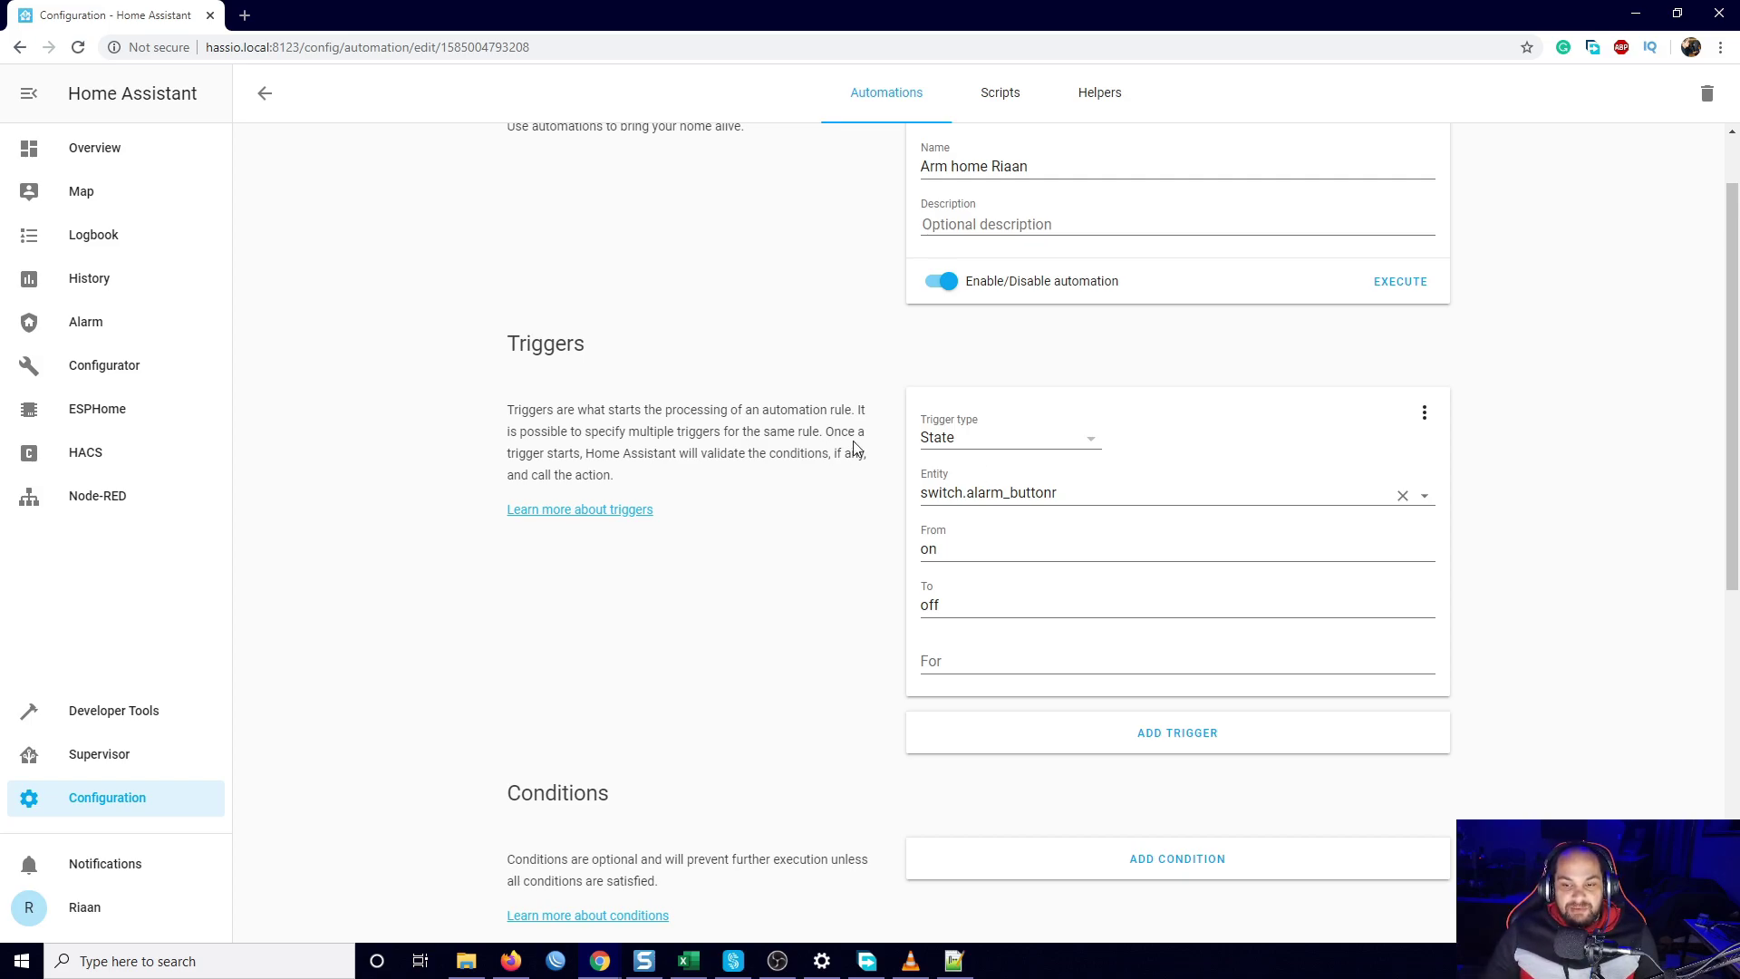
pyautogui.scroll(-5, 848, 564)
pyautogui.scroll(-2, 837, 571)
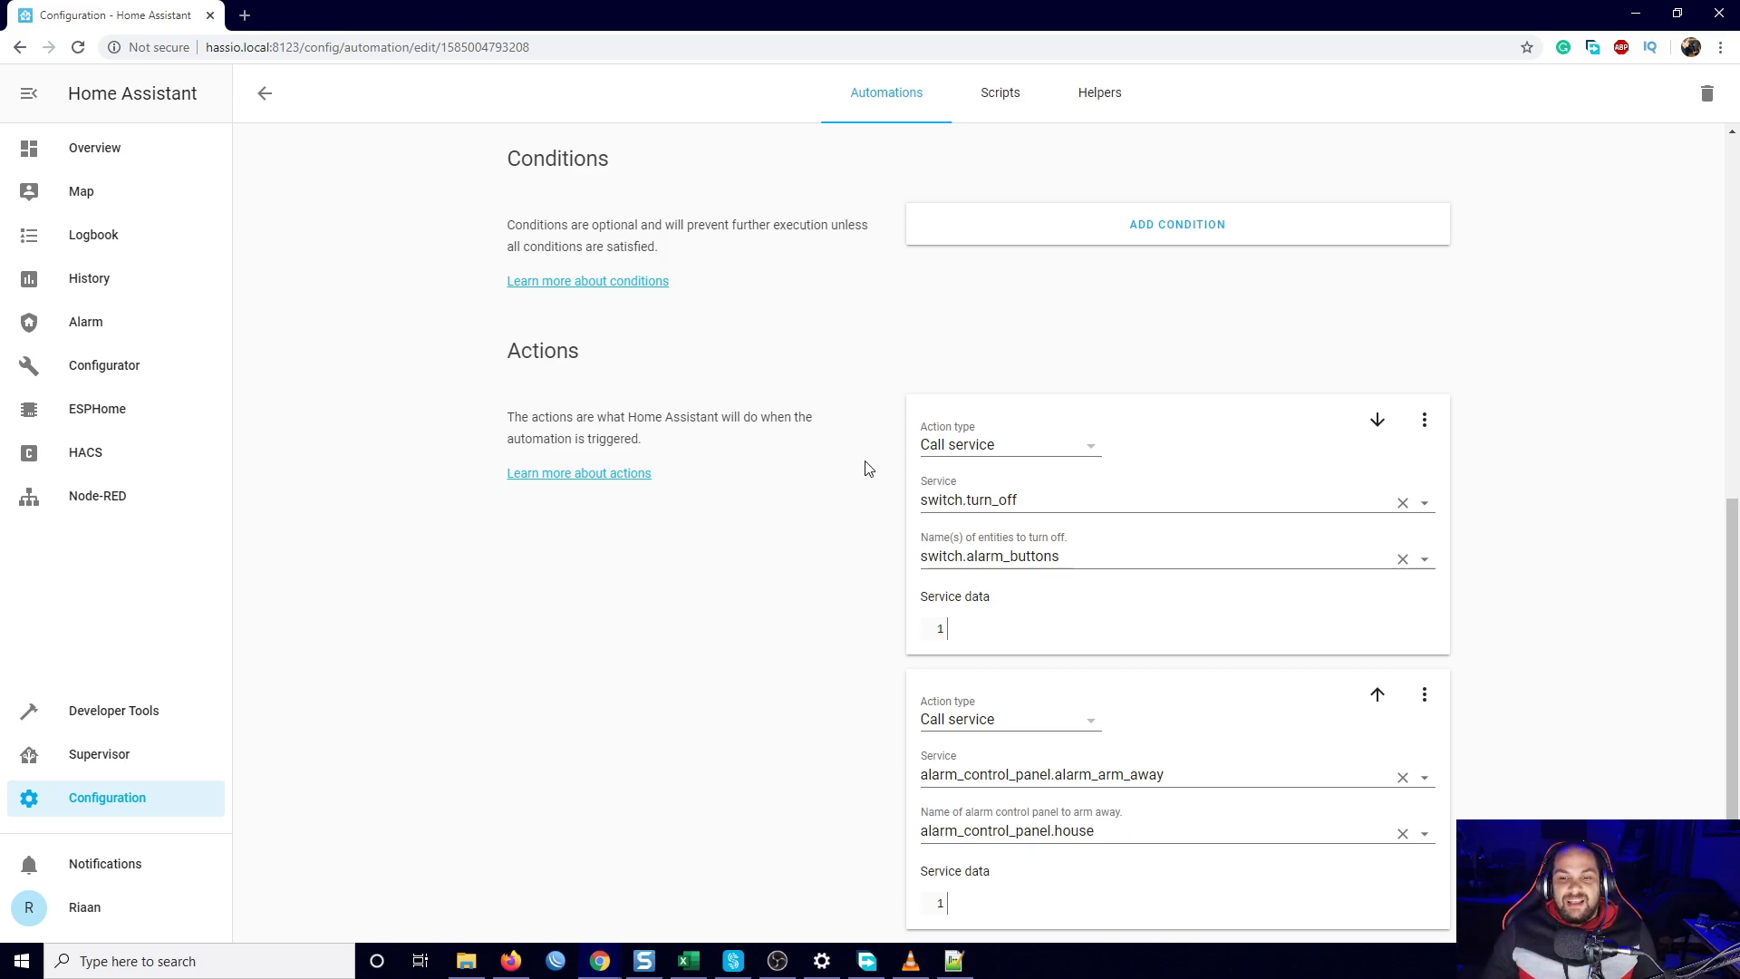
pyautogui.scroll(4, 870, 465)
pyautogui.scroll(1, 904, 222)
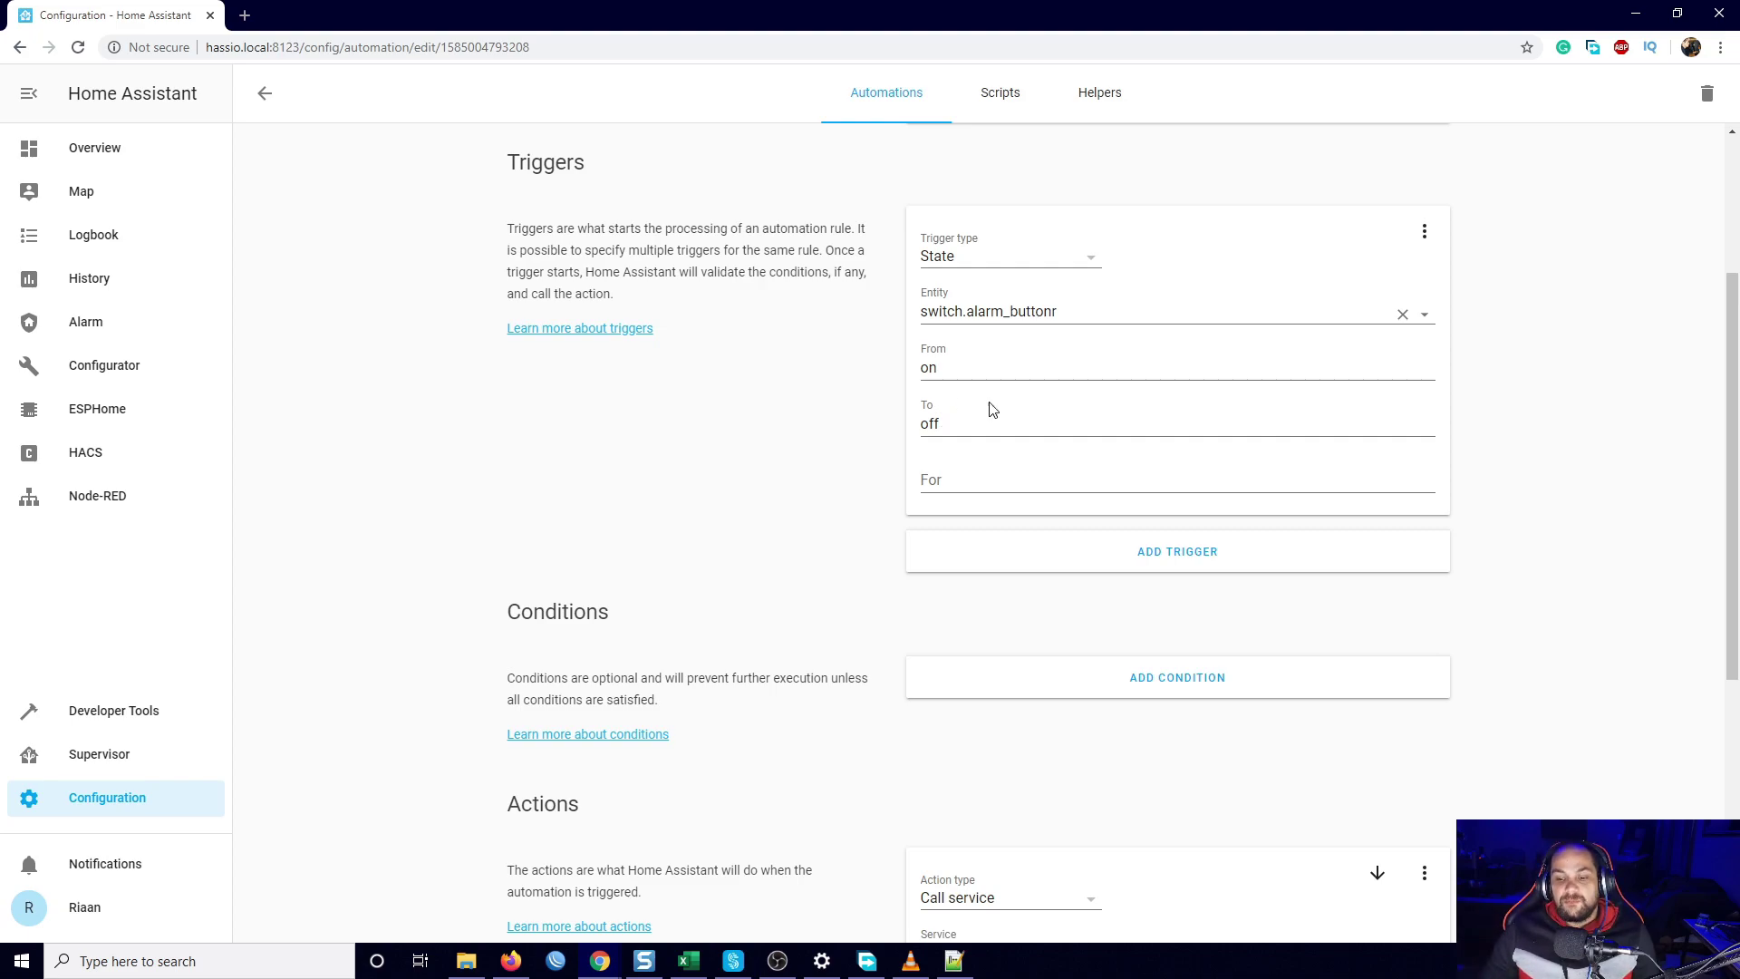
pyautogui.scroll(-2, 952, 563)
pyautogui.scroll(-1, 1088, 720)
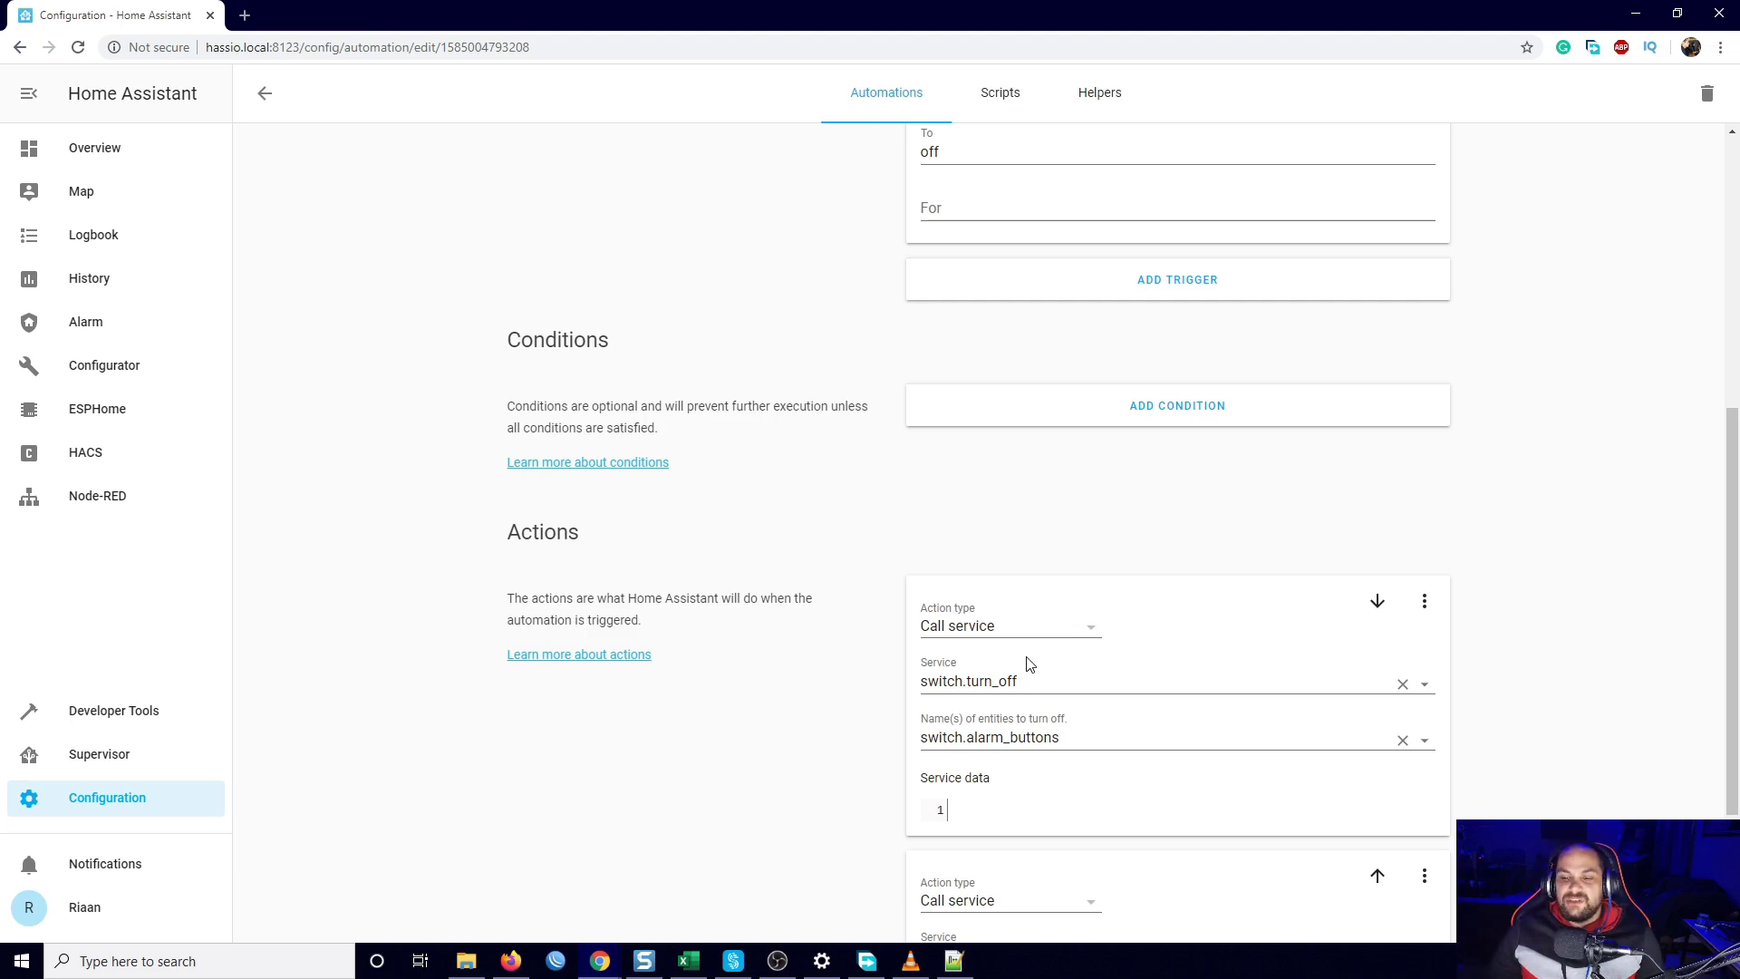
pyautogui.scroll(2, 1041, 590)
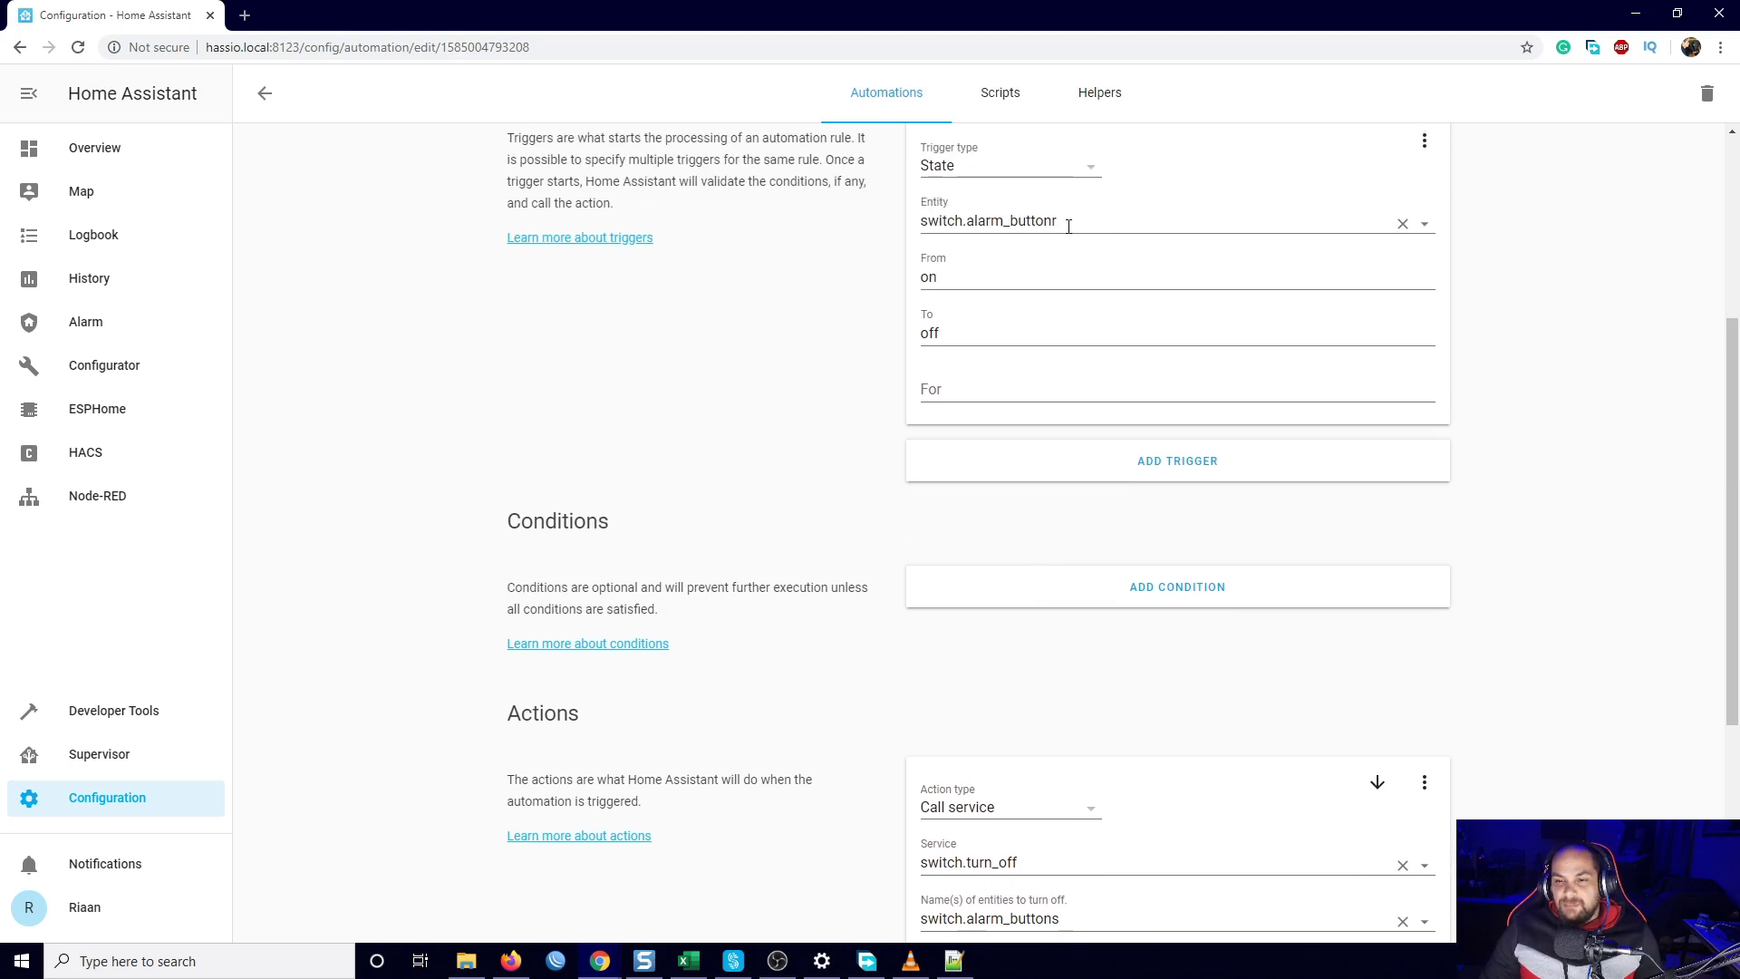
pyautogui.scroll(1, 988, 335)
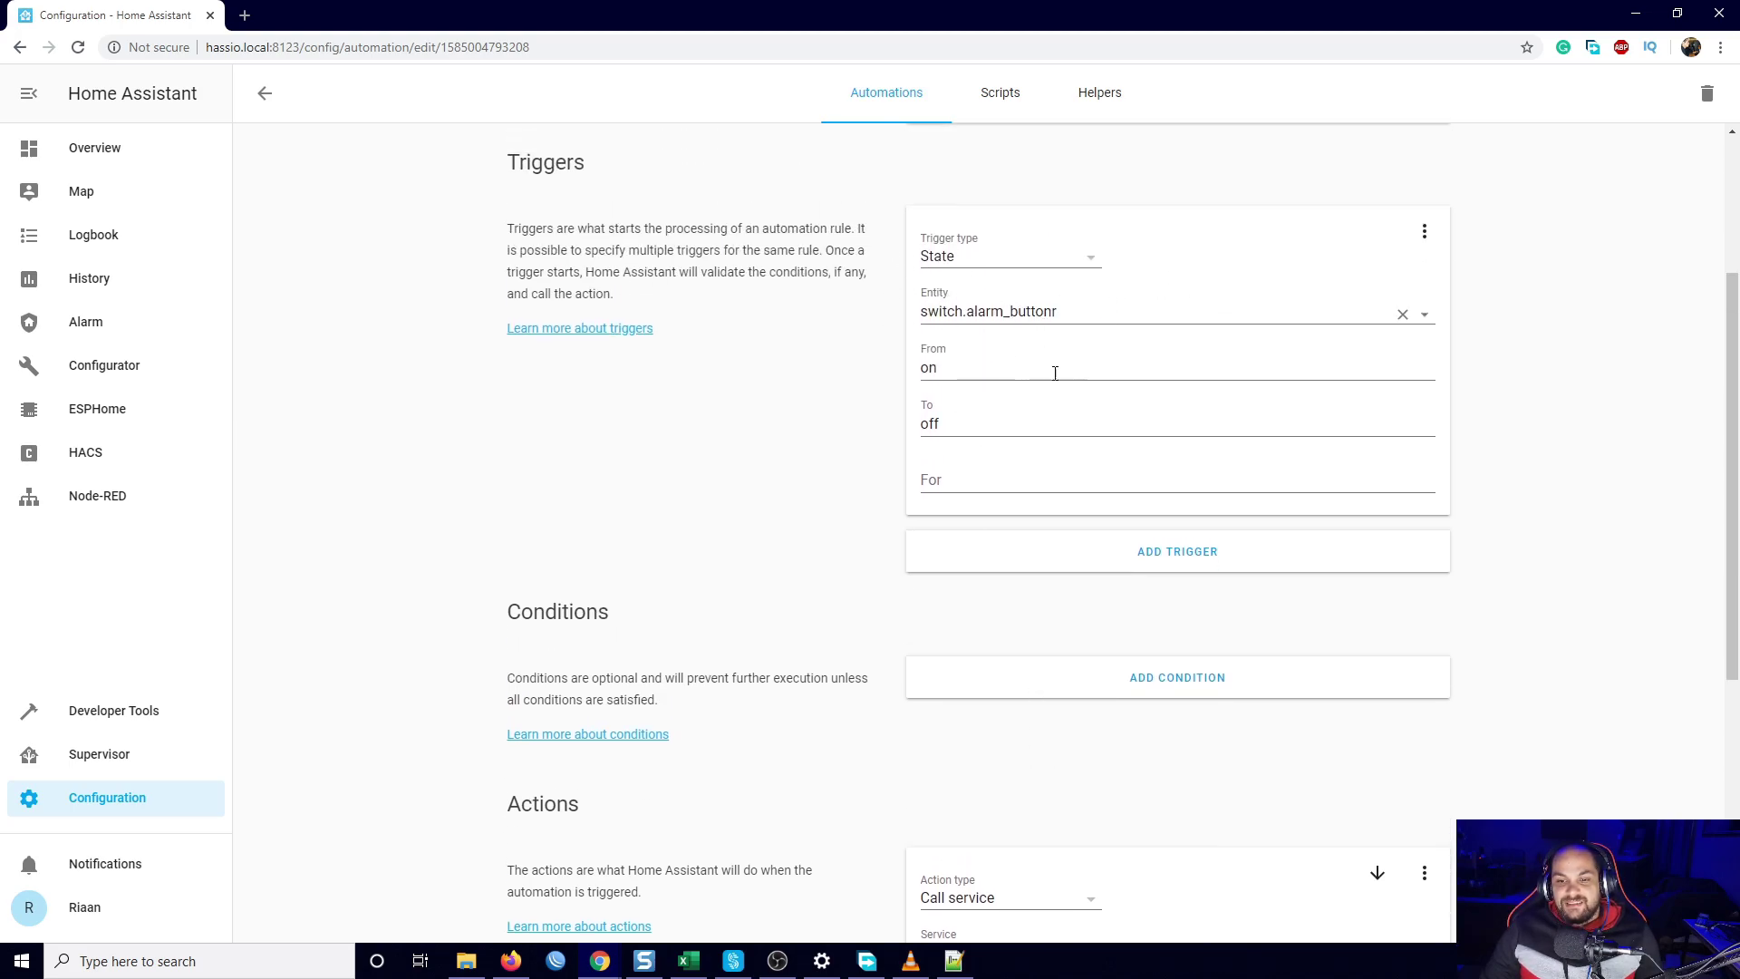
pyautogui.scroll(-4, 952, 454)
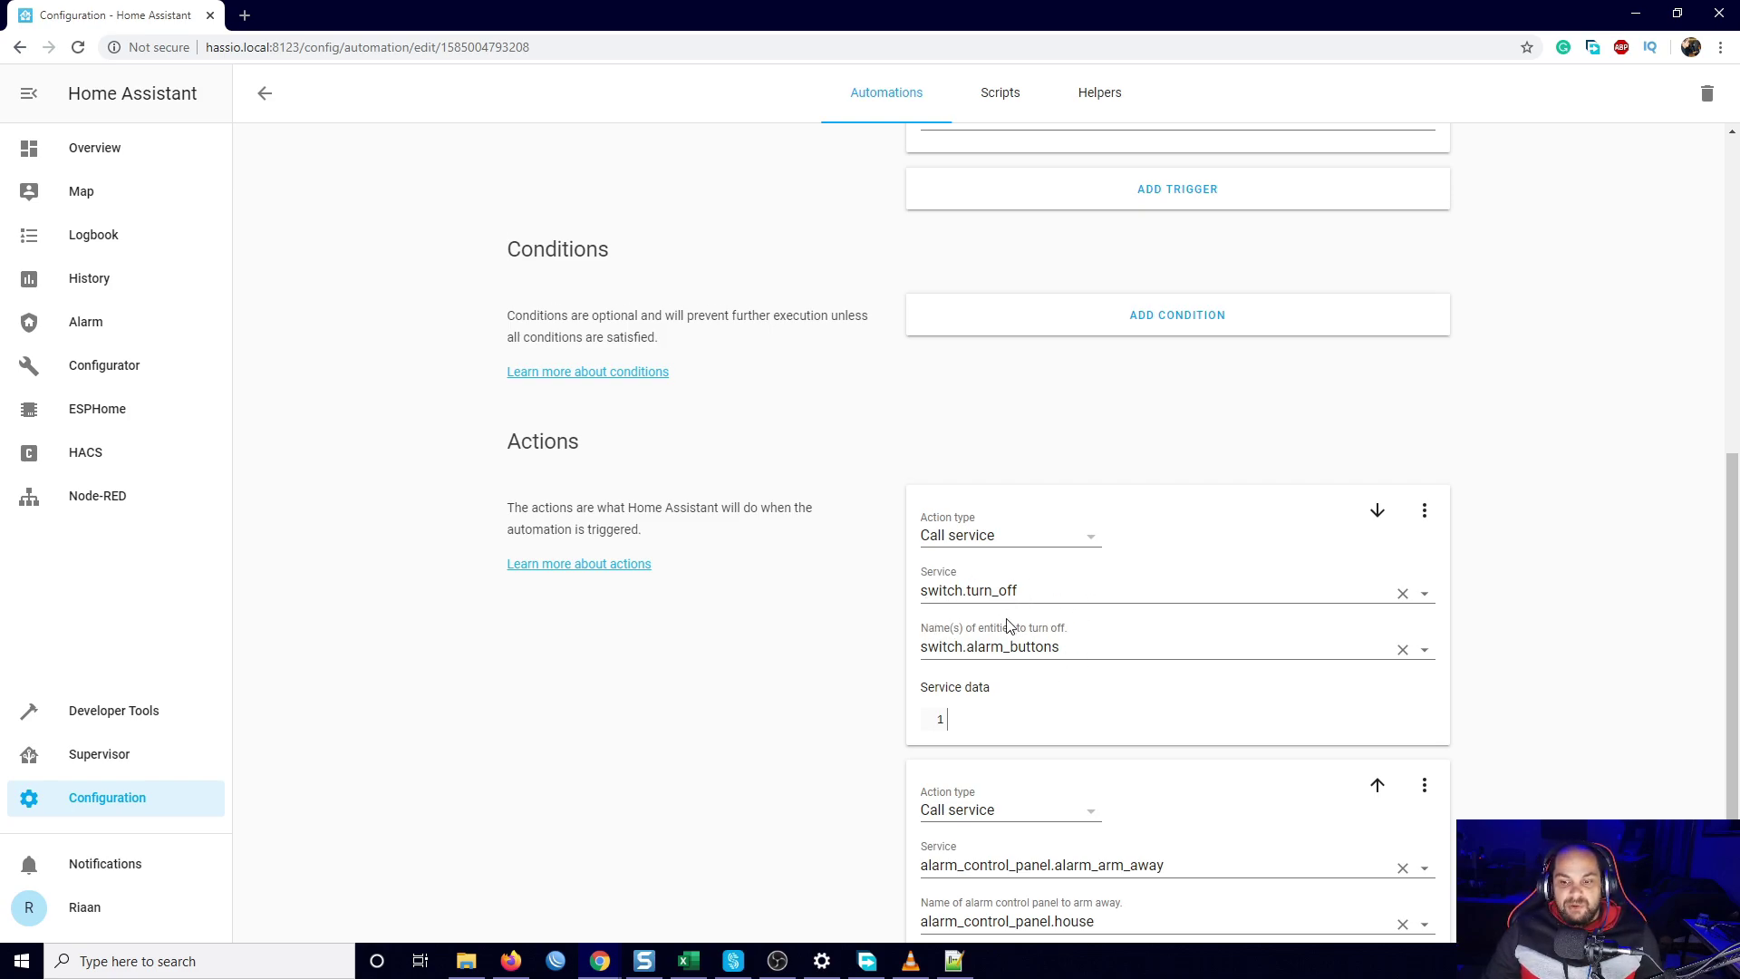
pyautogui.scroll(-2, 1010, 626)
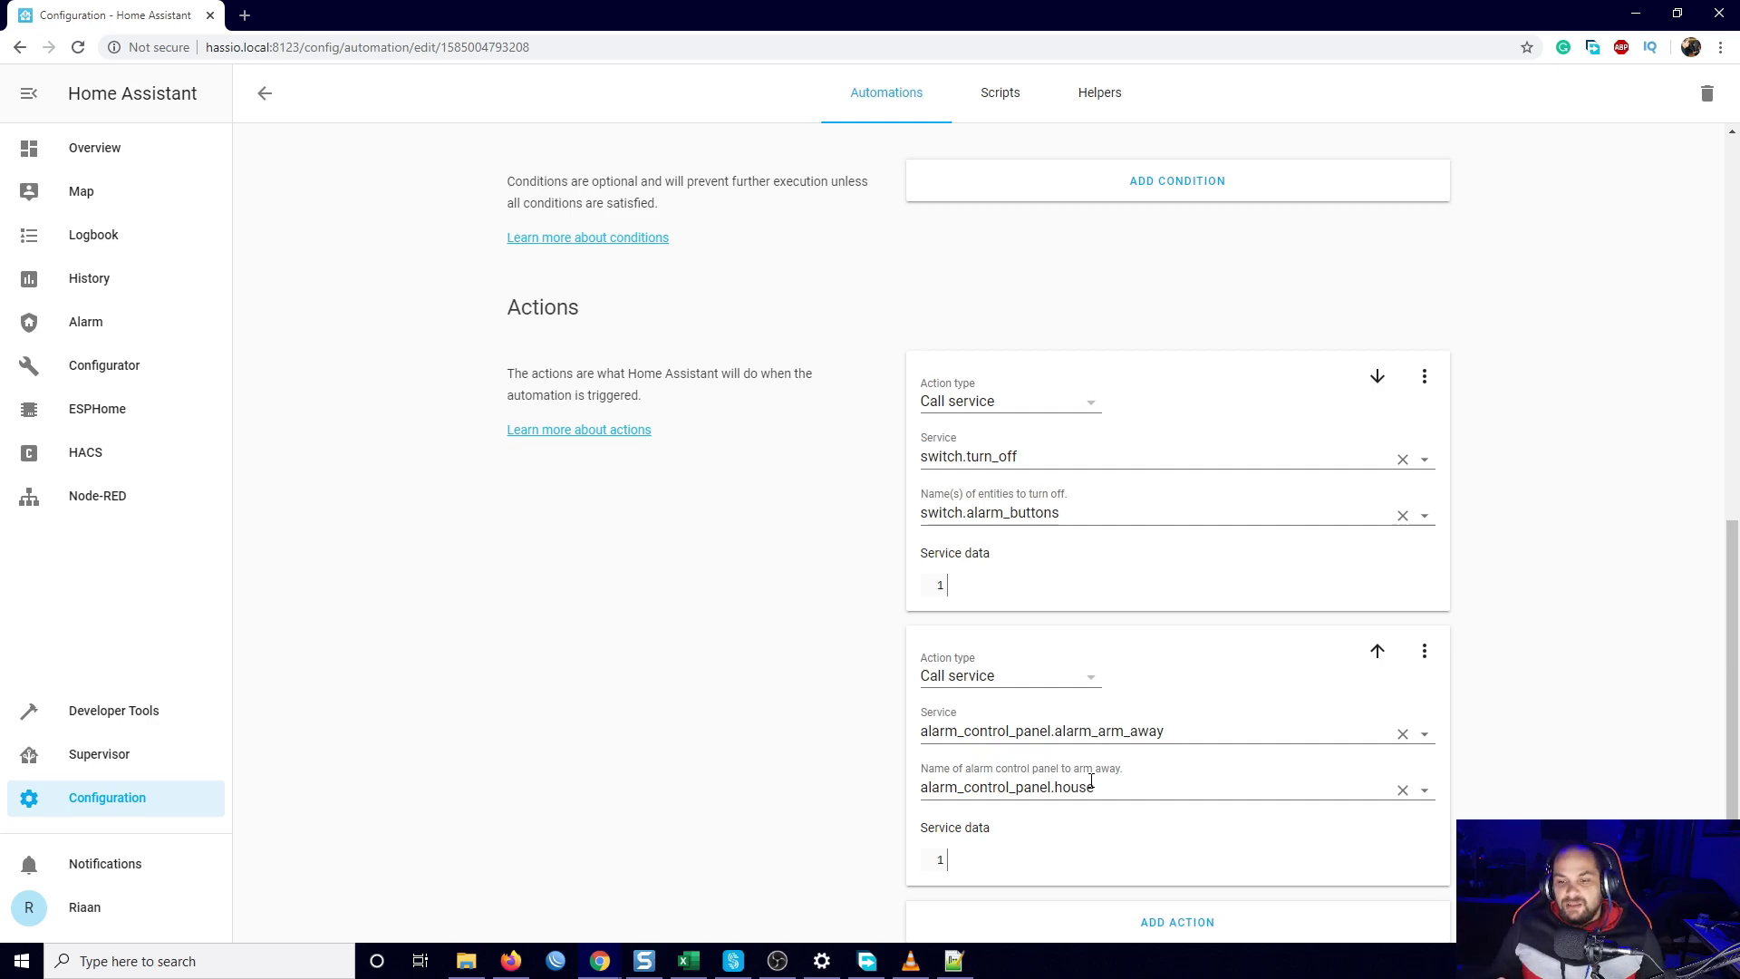
pyautogui.click(101, 152)
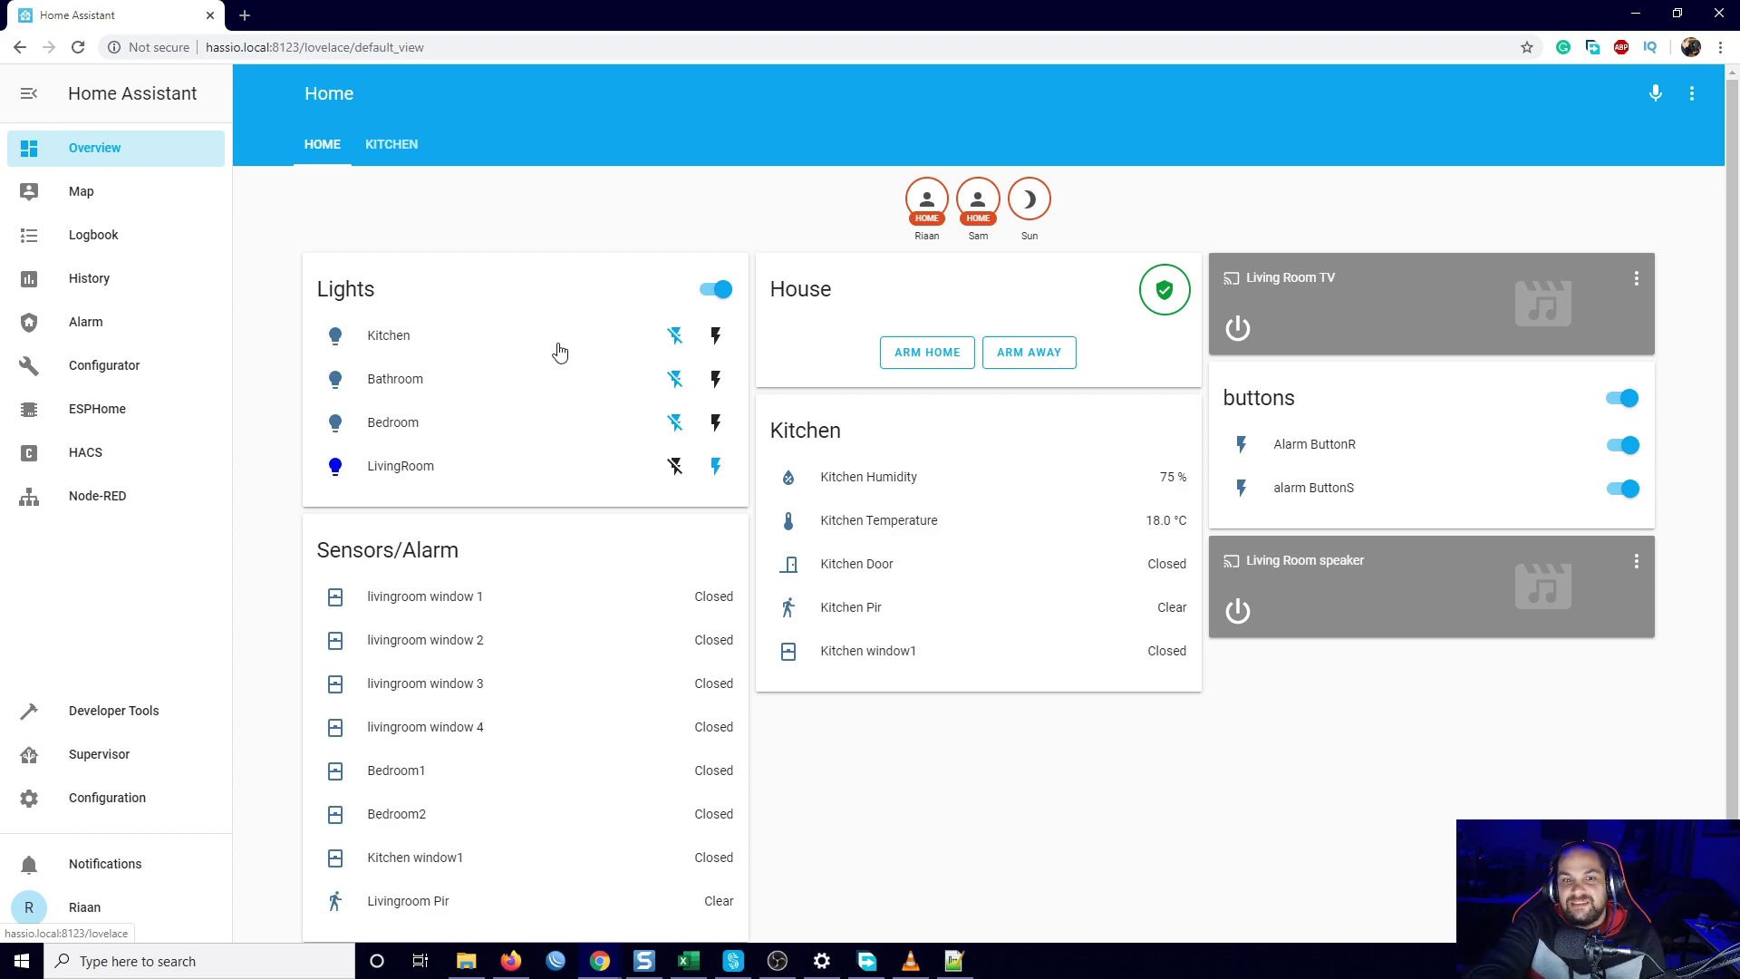
# Create a new blank automation from Configuration > Automations, skipping the natural-language setup
pyautogui.click(122, 805)
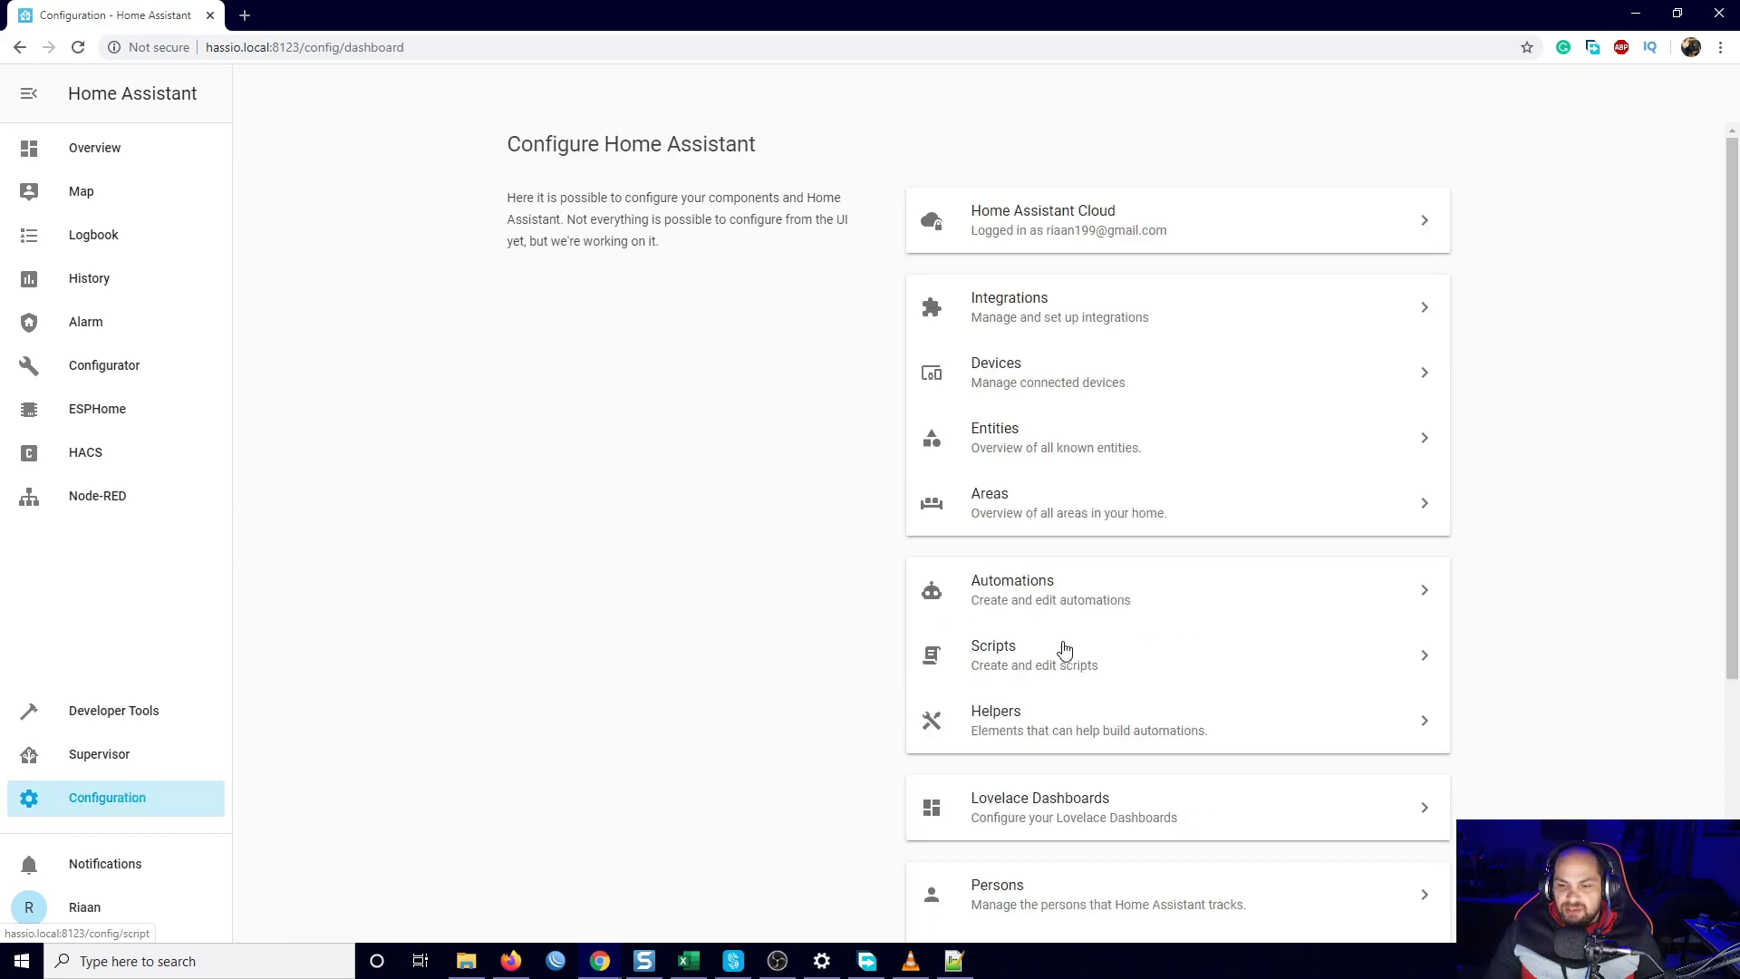
pyautogui.click(1057, 600)
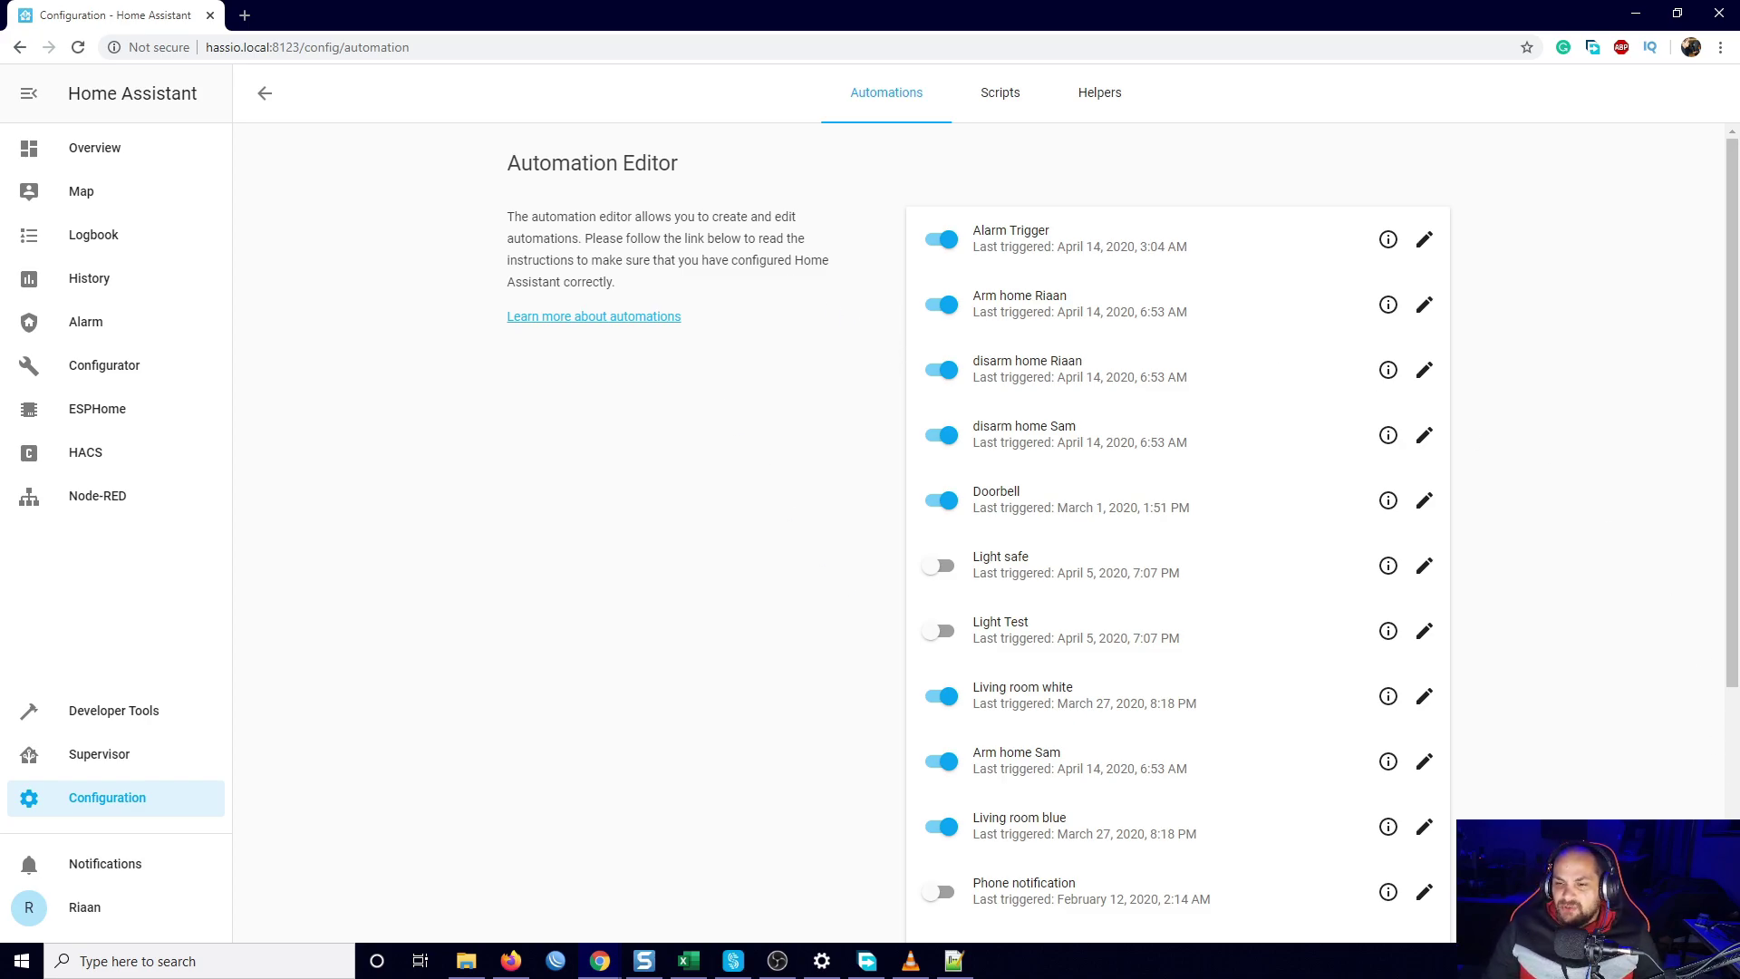
pyautogui.click(1686, 897)
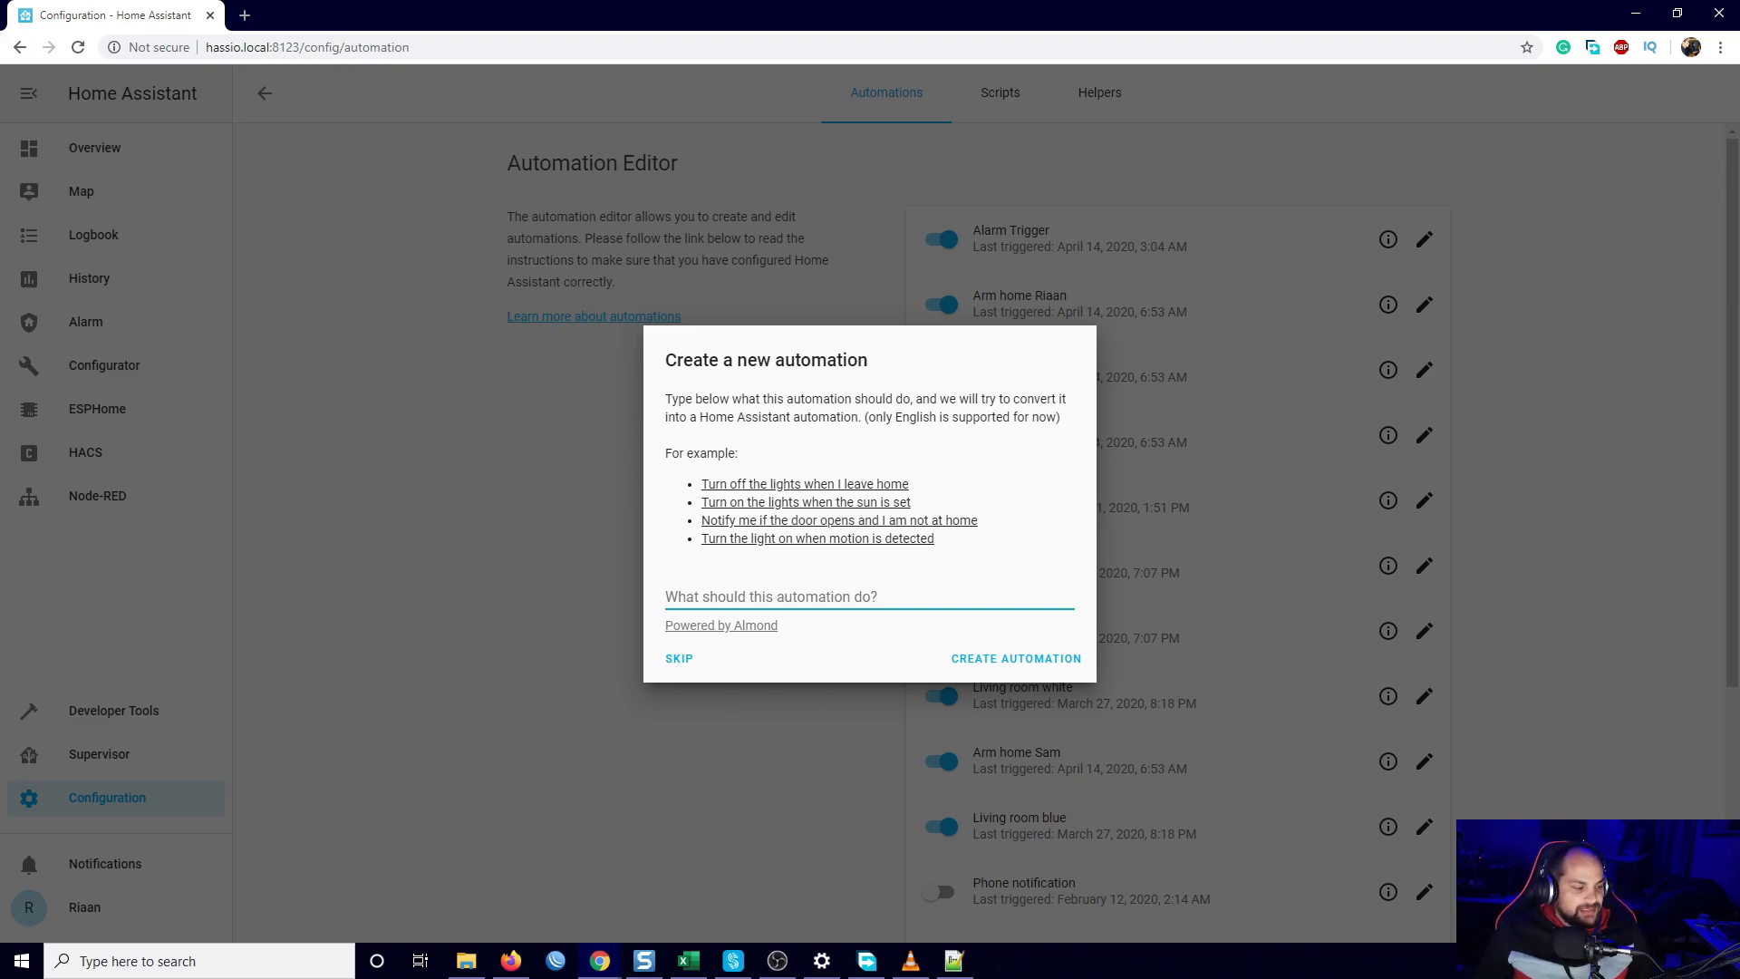
pyautogui.click(680, 660)
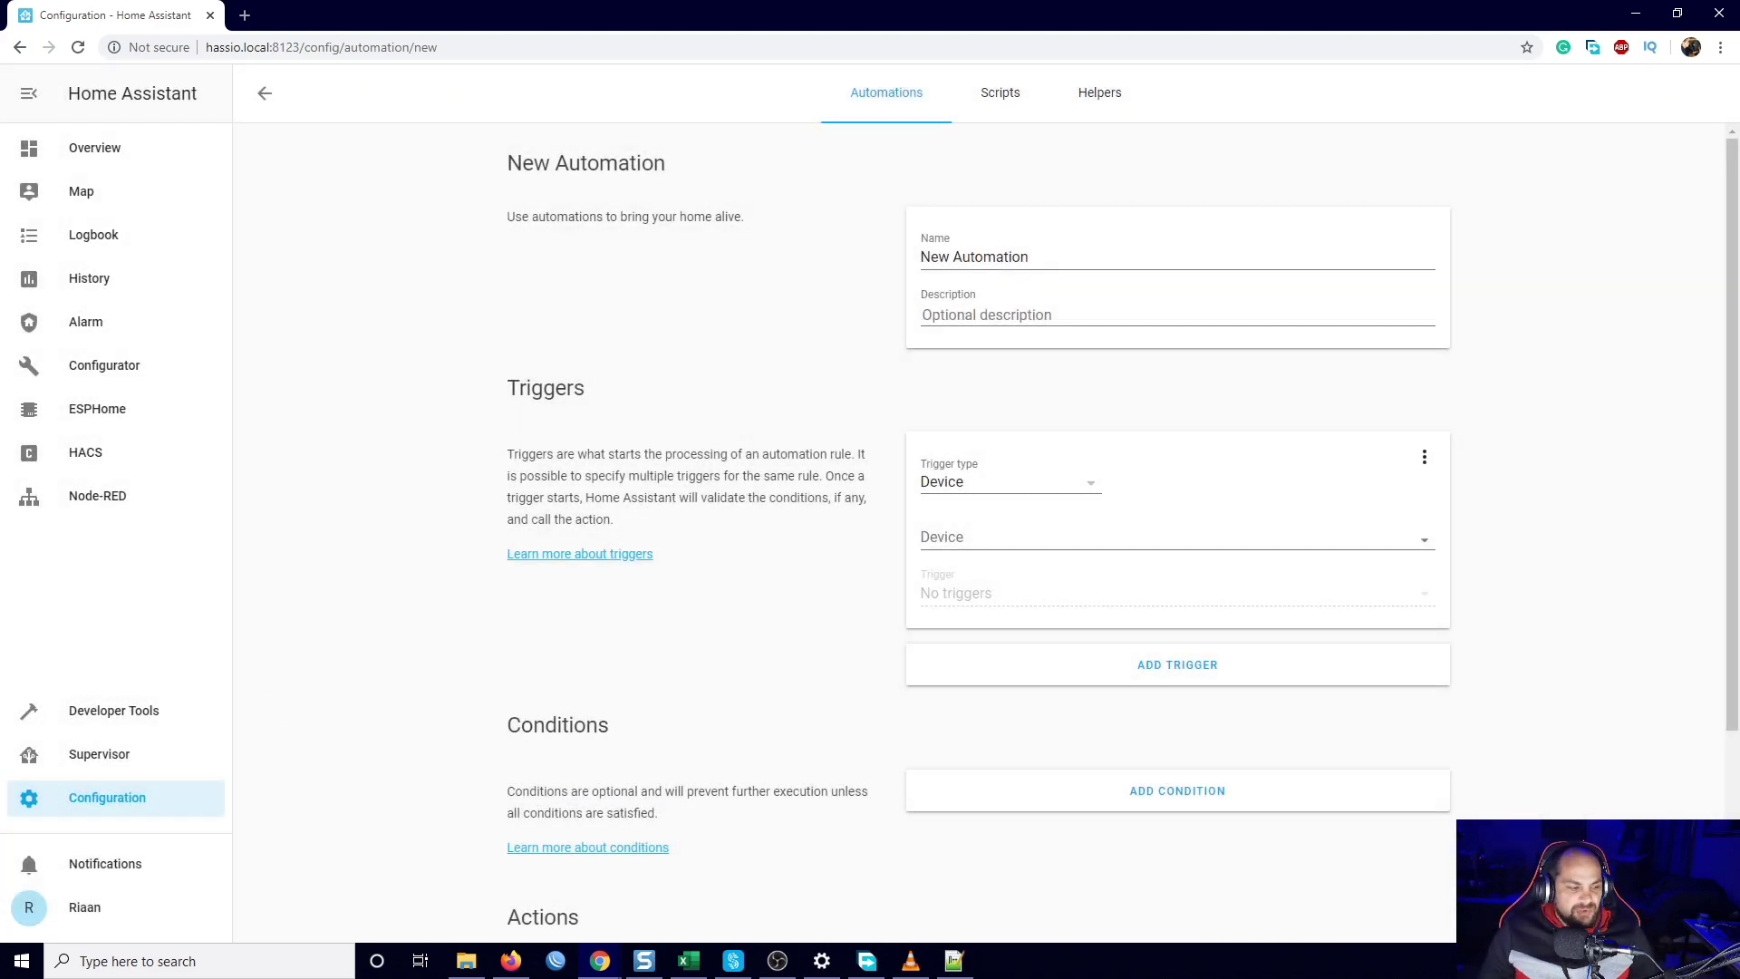
# Name the new automation 'alarm triggered12'
pyautogui.moveTo(1030, 258); pyautogui.dragTo(921, 318)
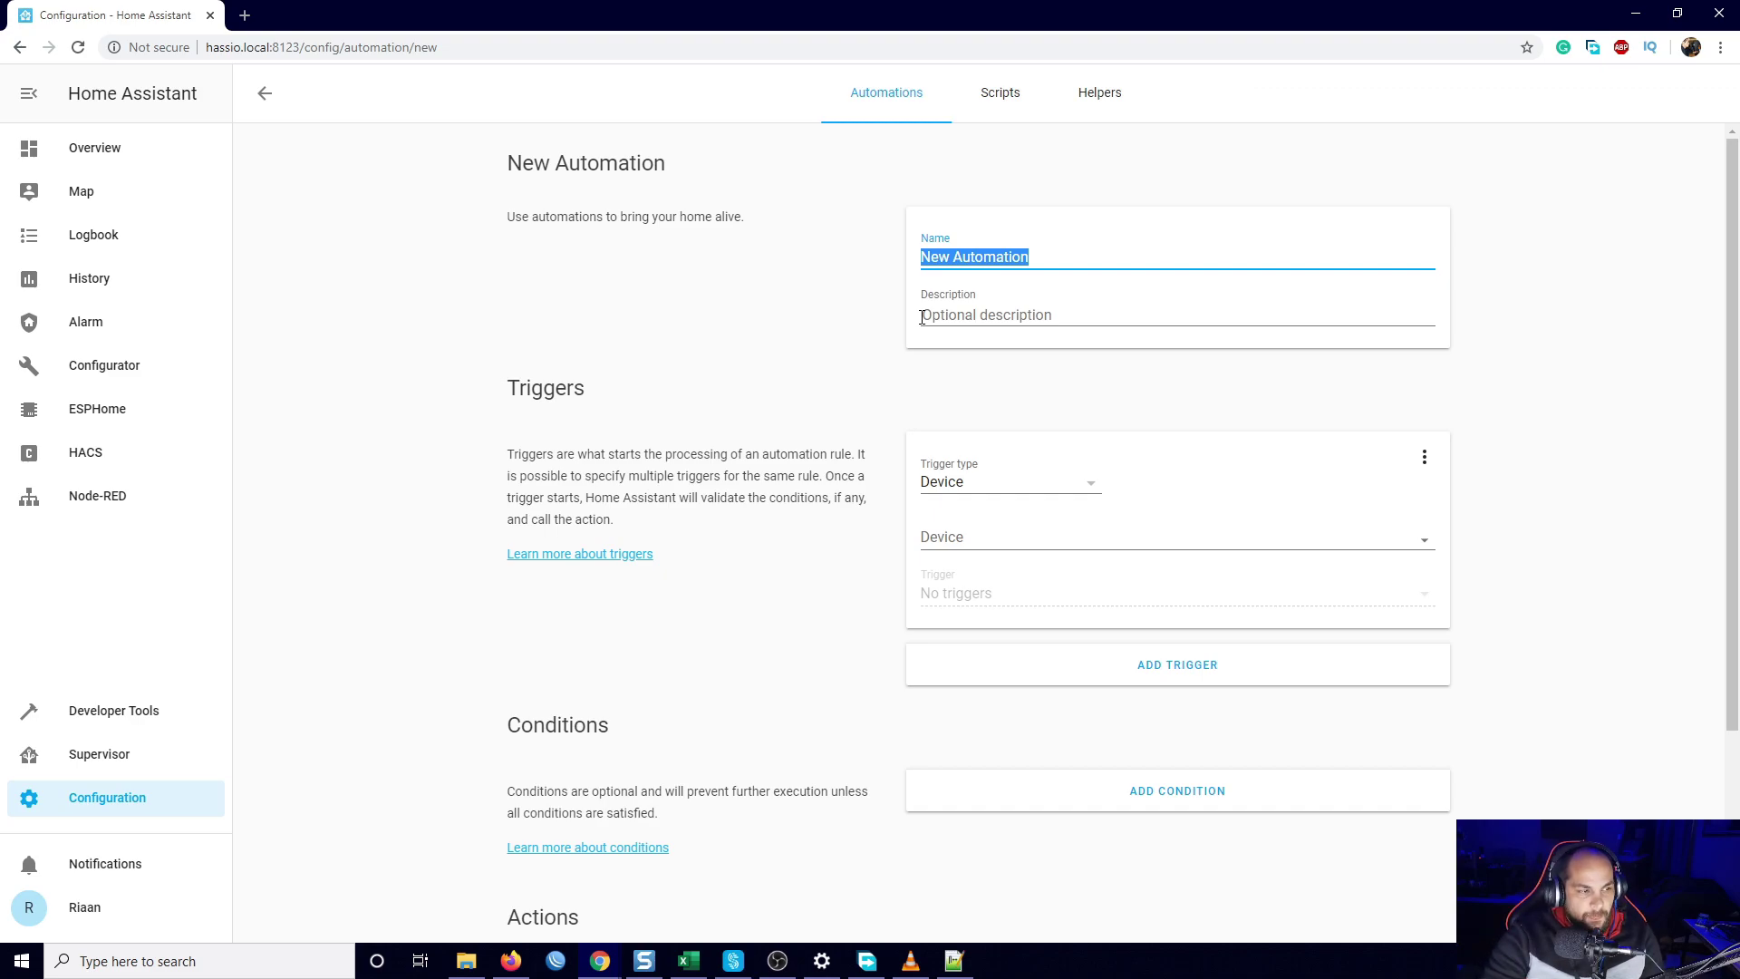
pyautogui.write('alarm ')
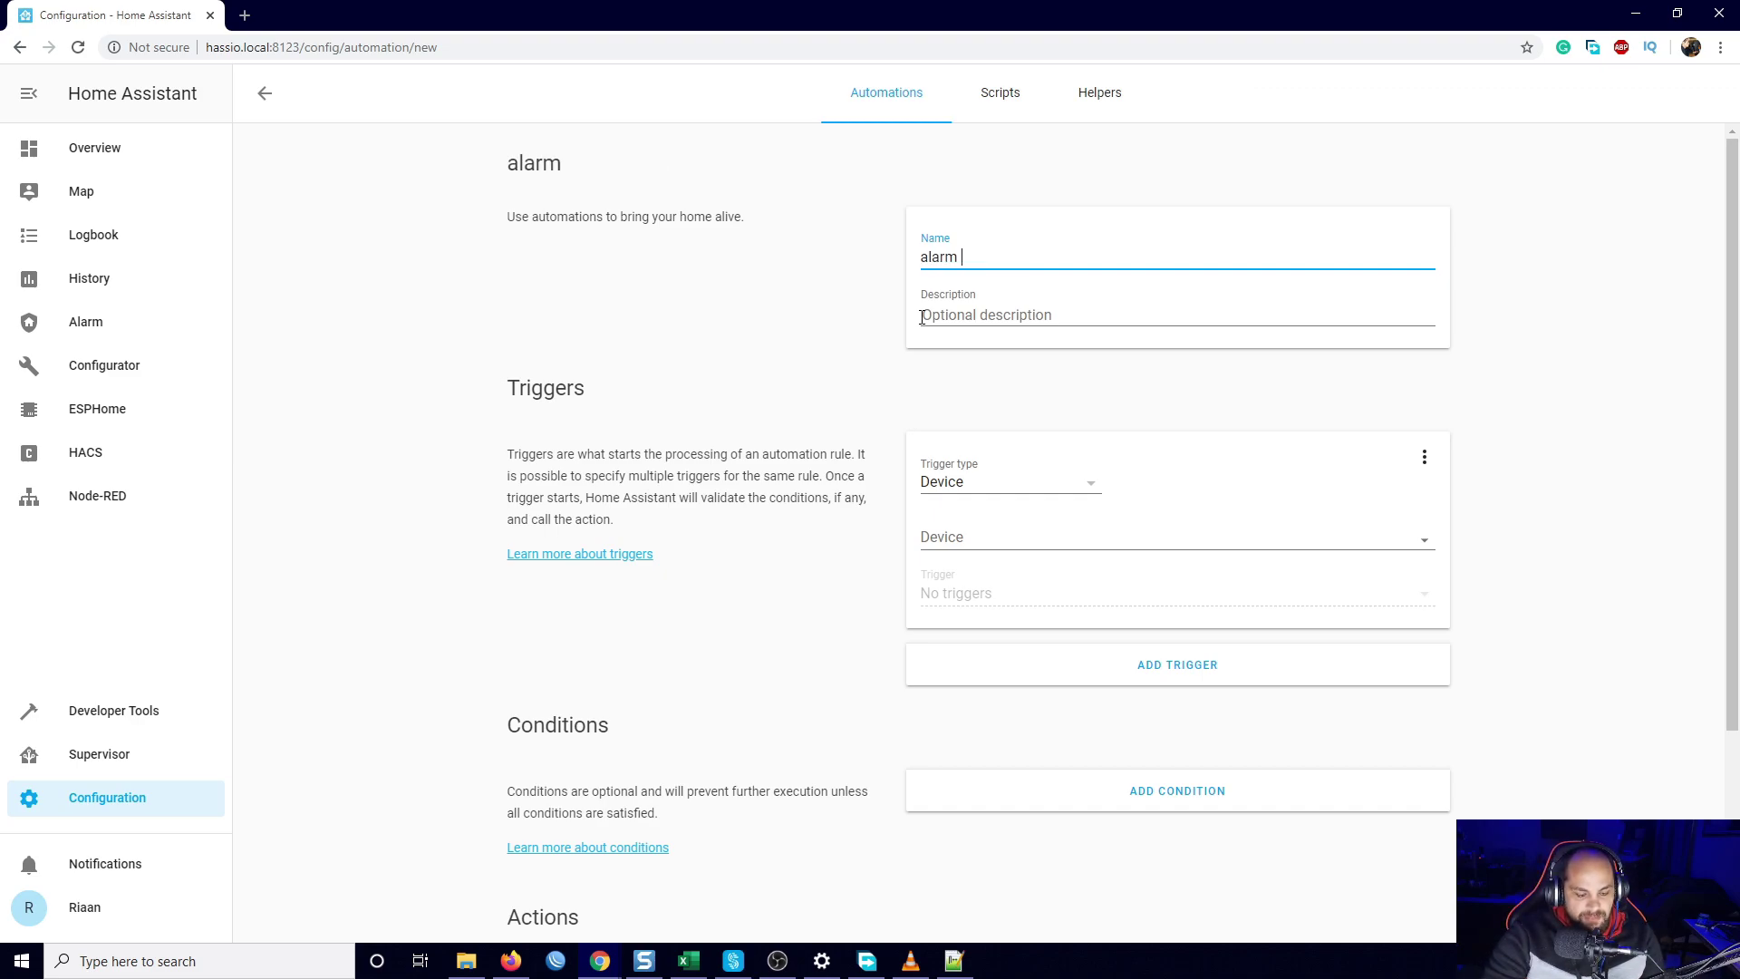
pyautogui.write('triggered')
pyautogui.click(734, 415)
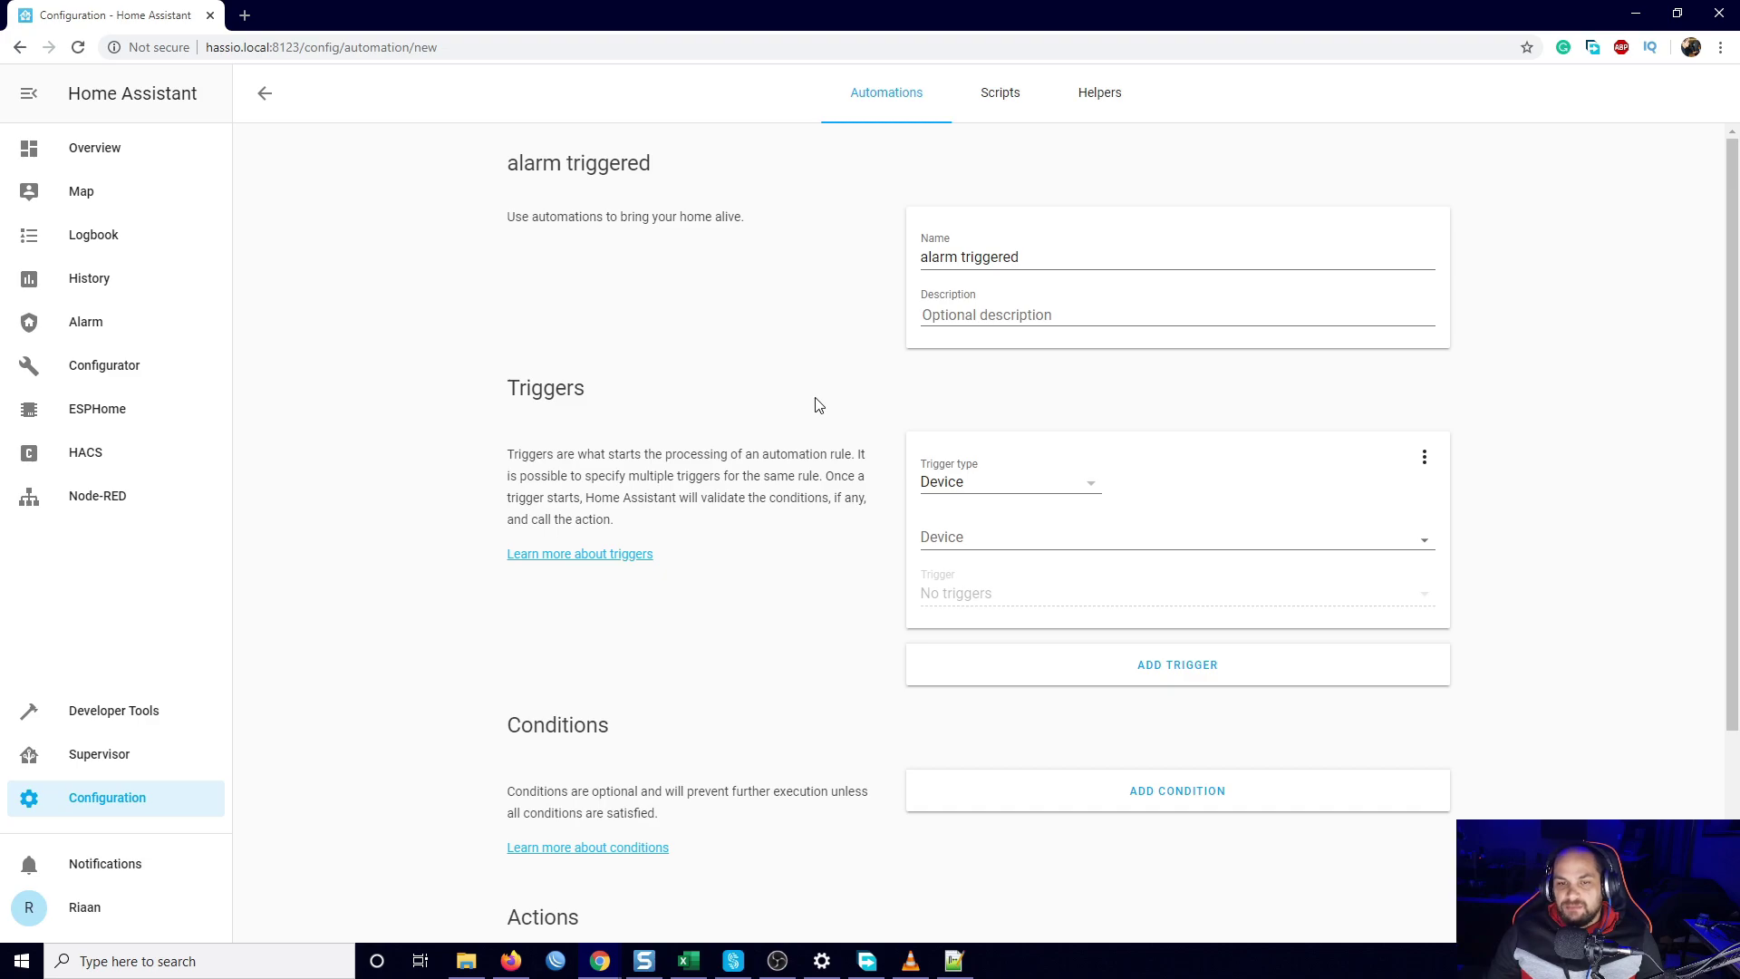
pyautogui.click(1060, 254)
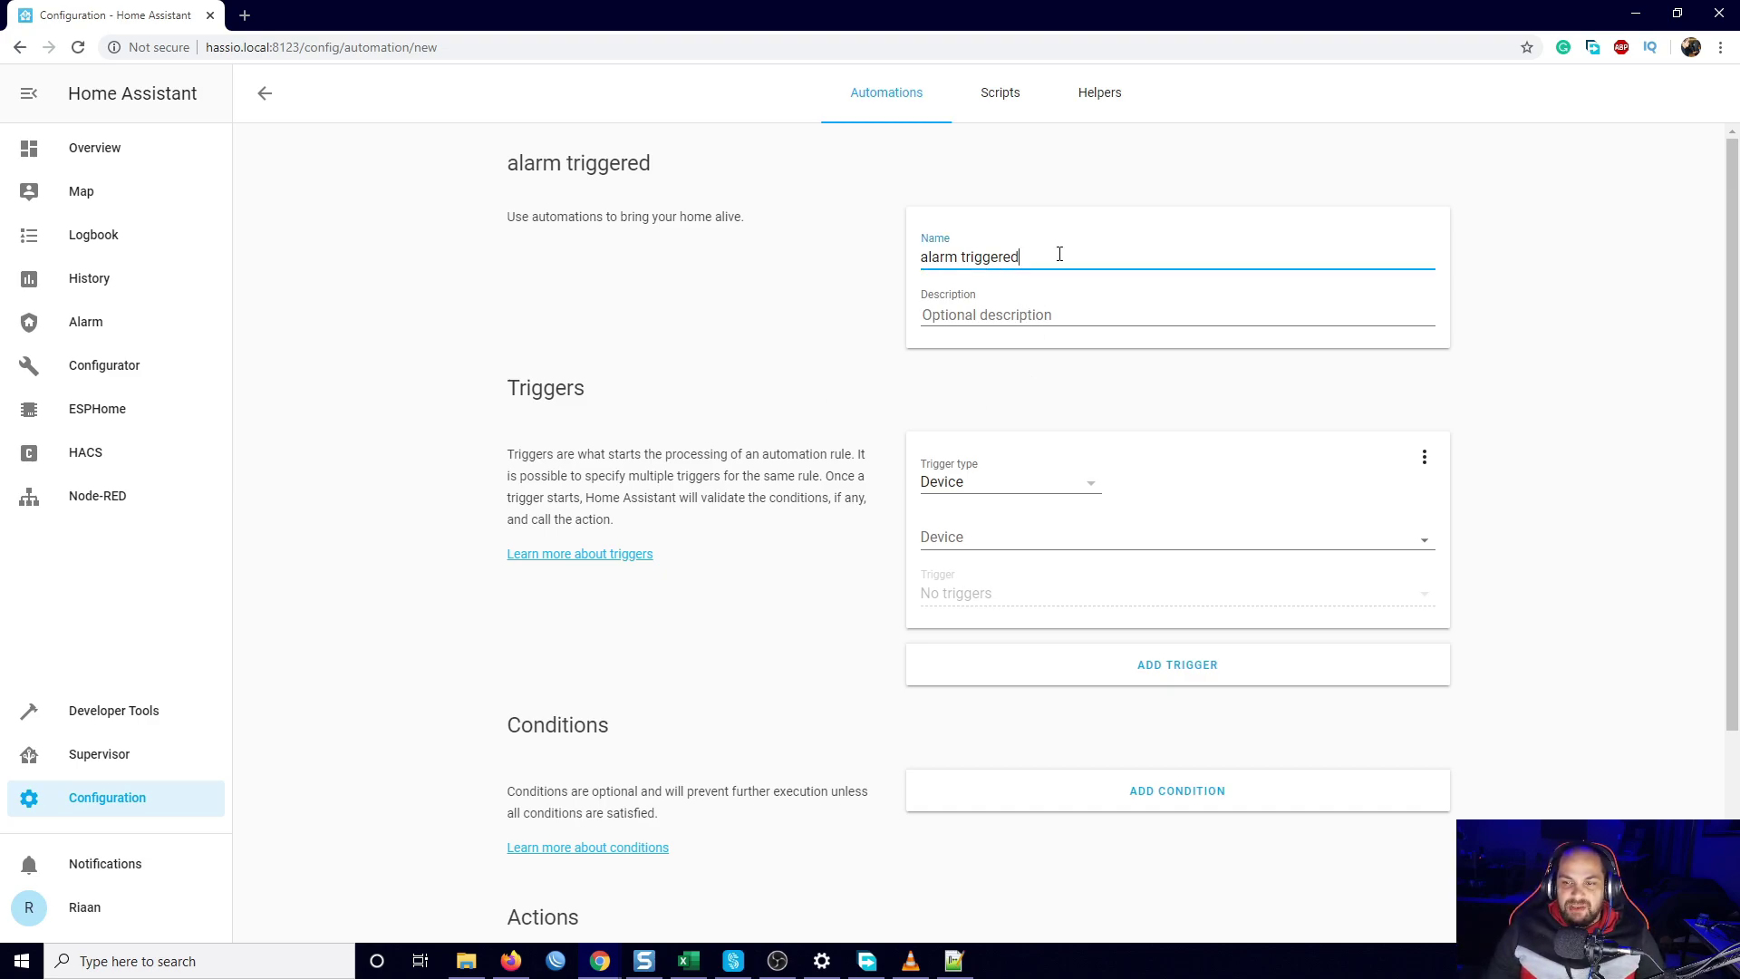
pyautogui.write('12')
pyautogui.click(788, 379)
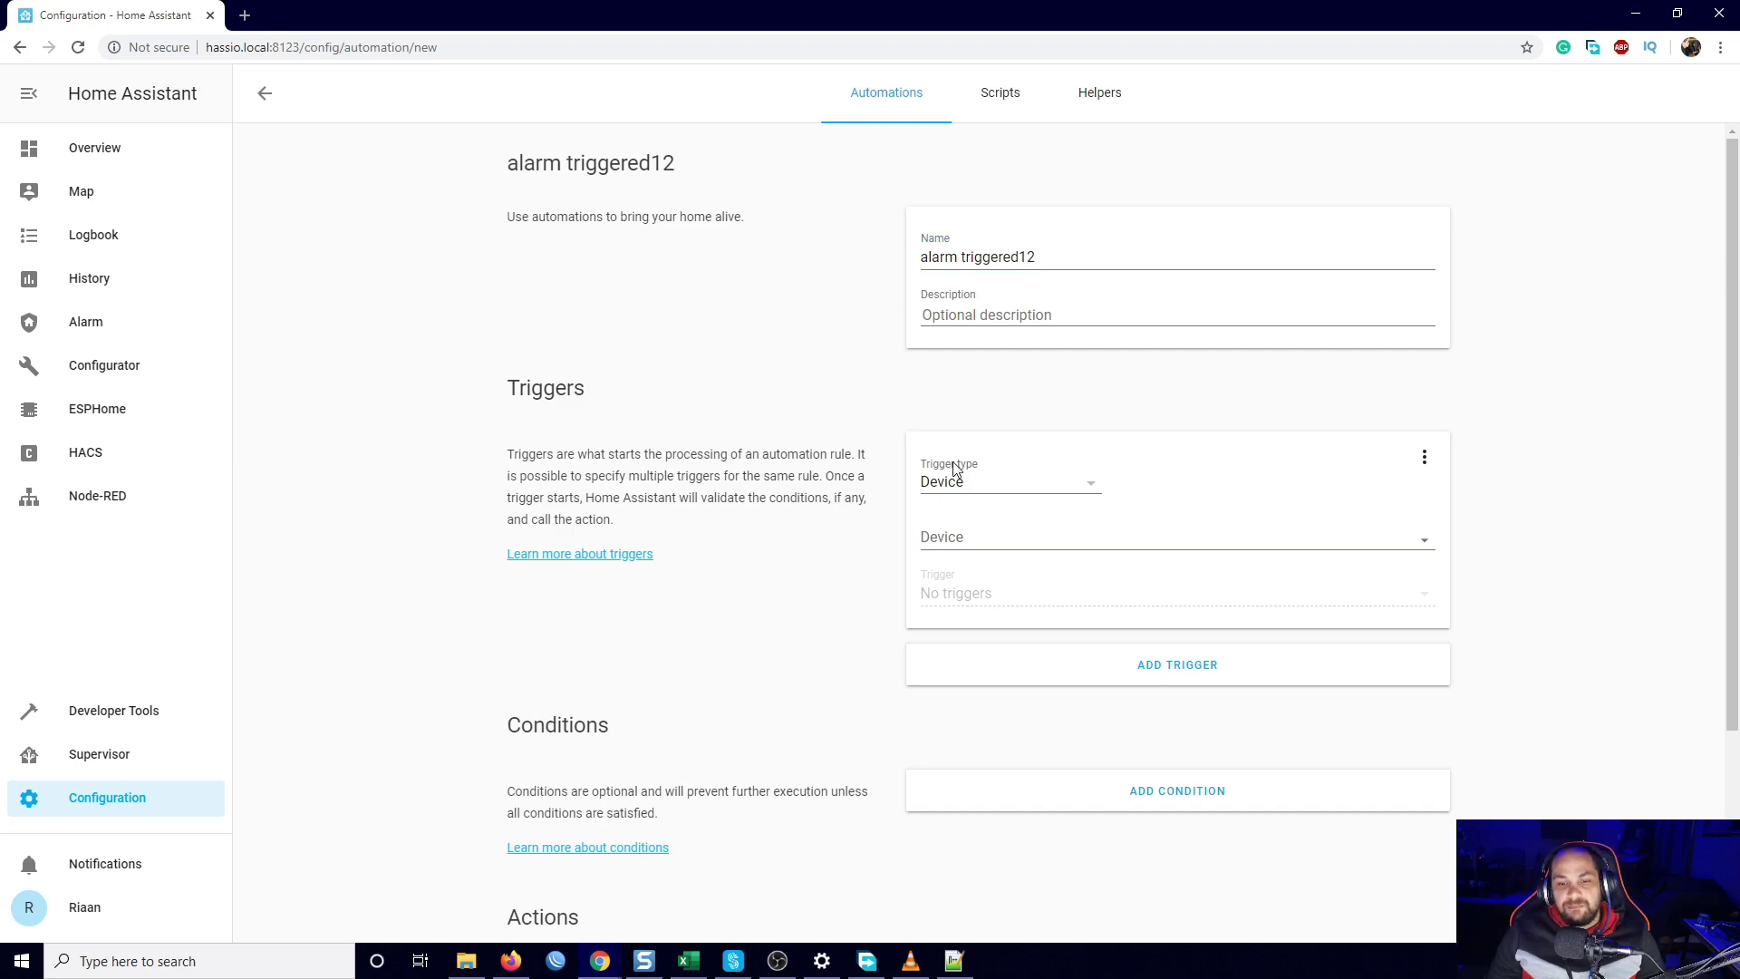
# Add a State trigger on alarm_control_panel.house with To set to 'triggered'
pyautogui.click(1072, 483)
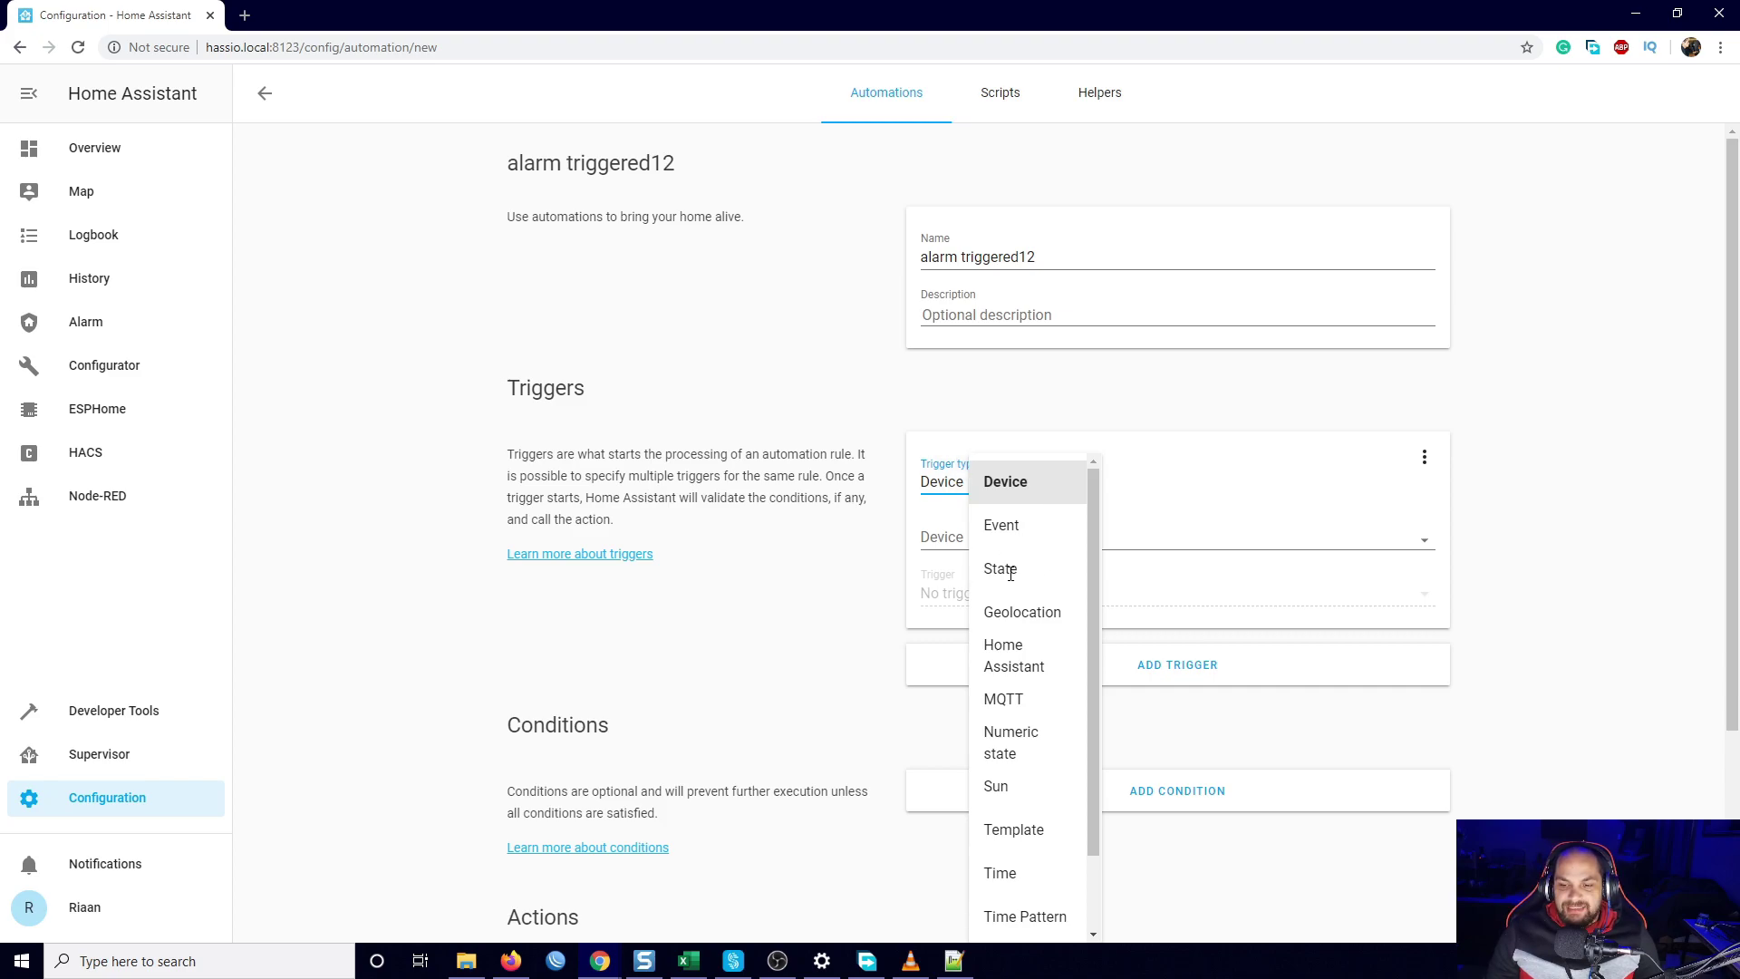
pyautogui.click(1008, 570)
pyautogui.click(1135, 533)
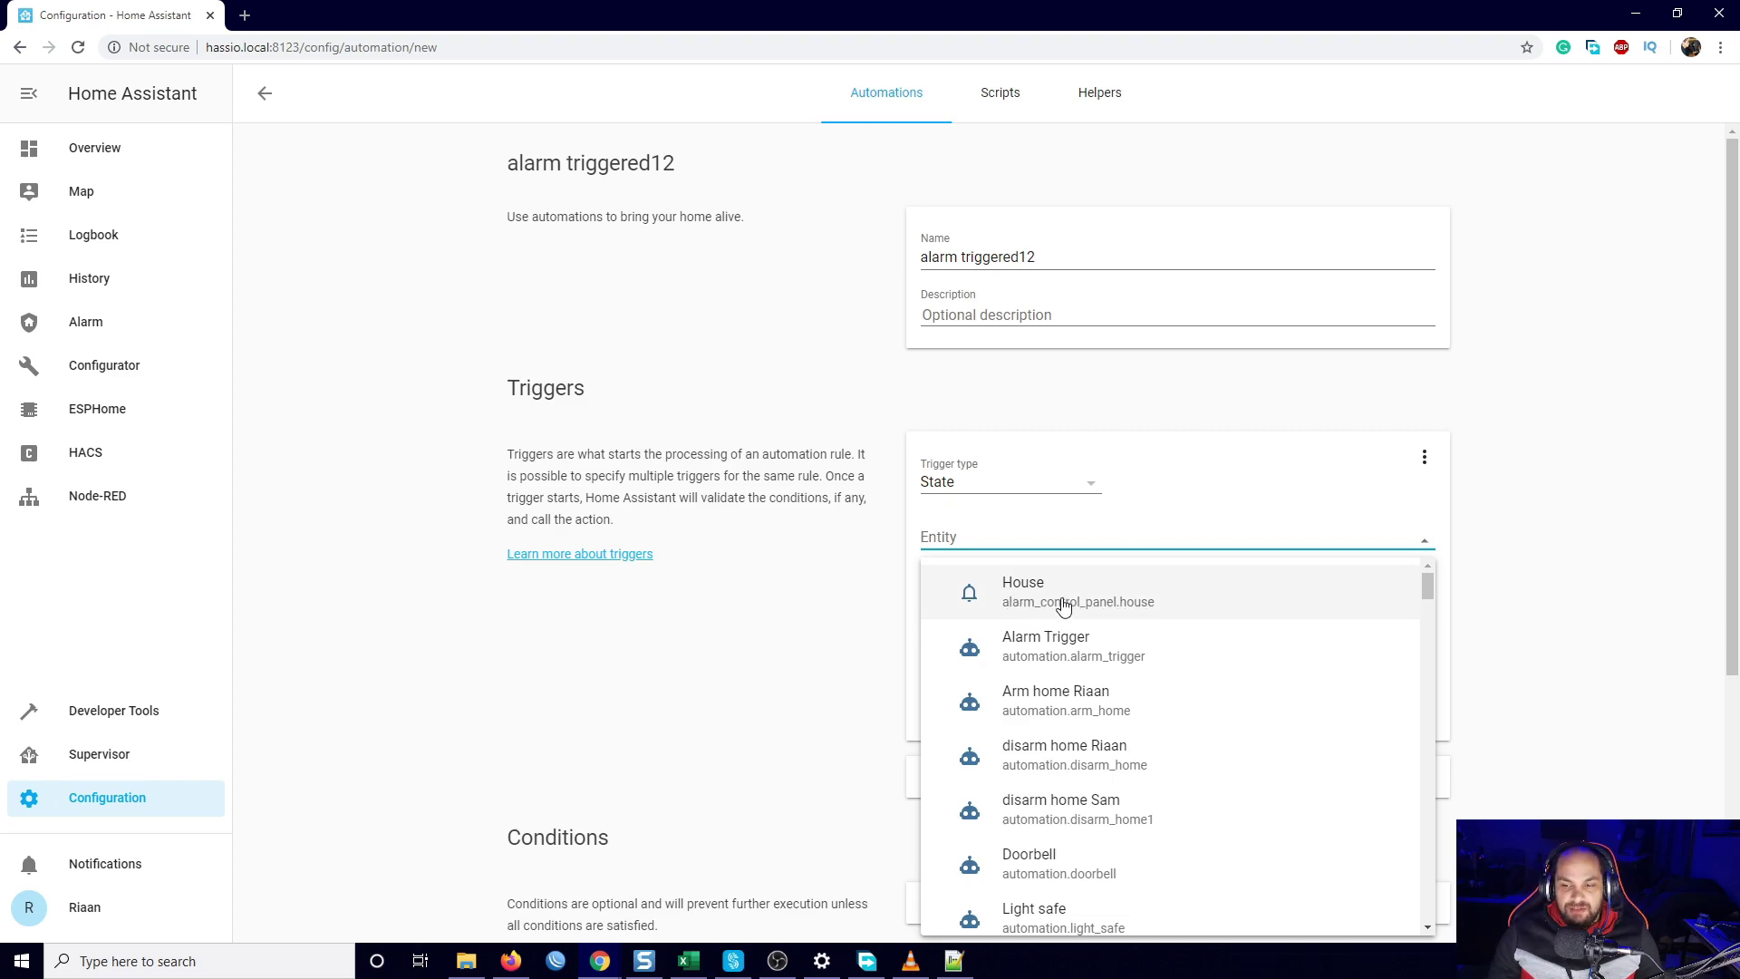
pyautogui.click(1064, 607)
pyautogui.click(1021, 605)
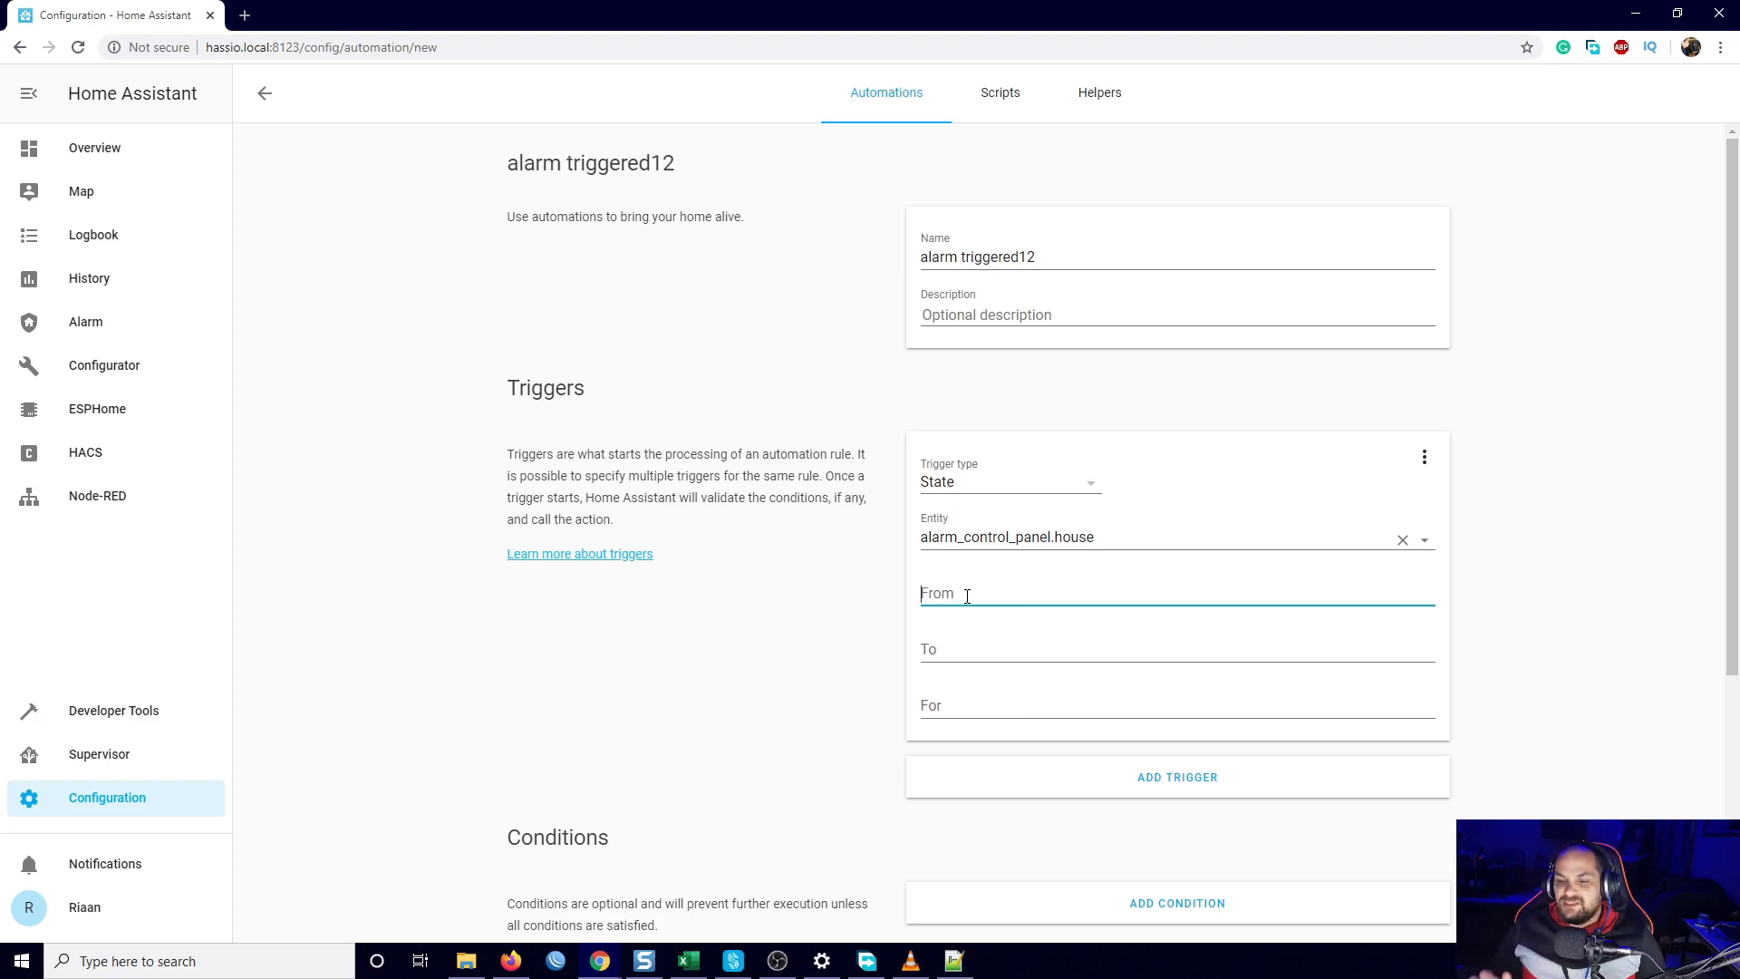
pyautogui.click(948, 648)
pyautogui.write('triggered')
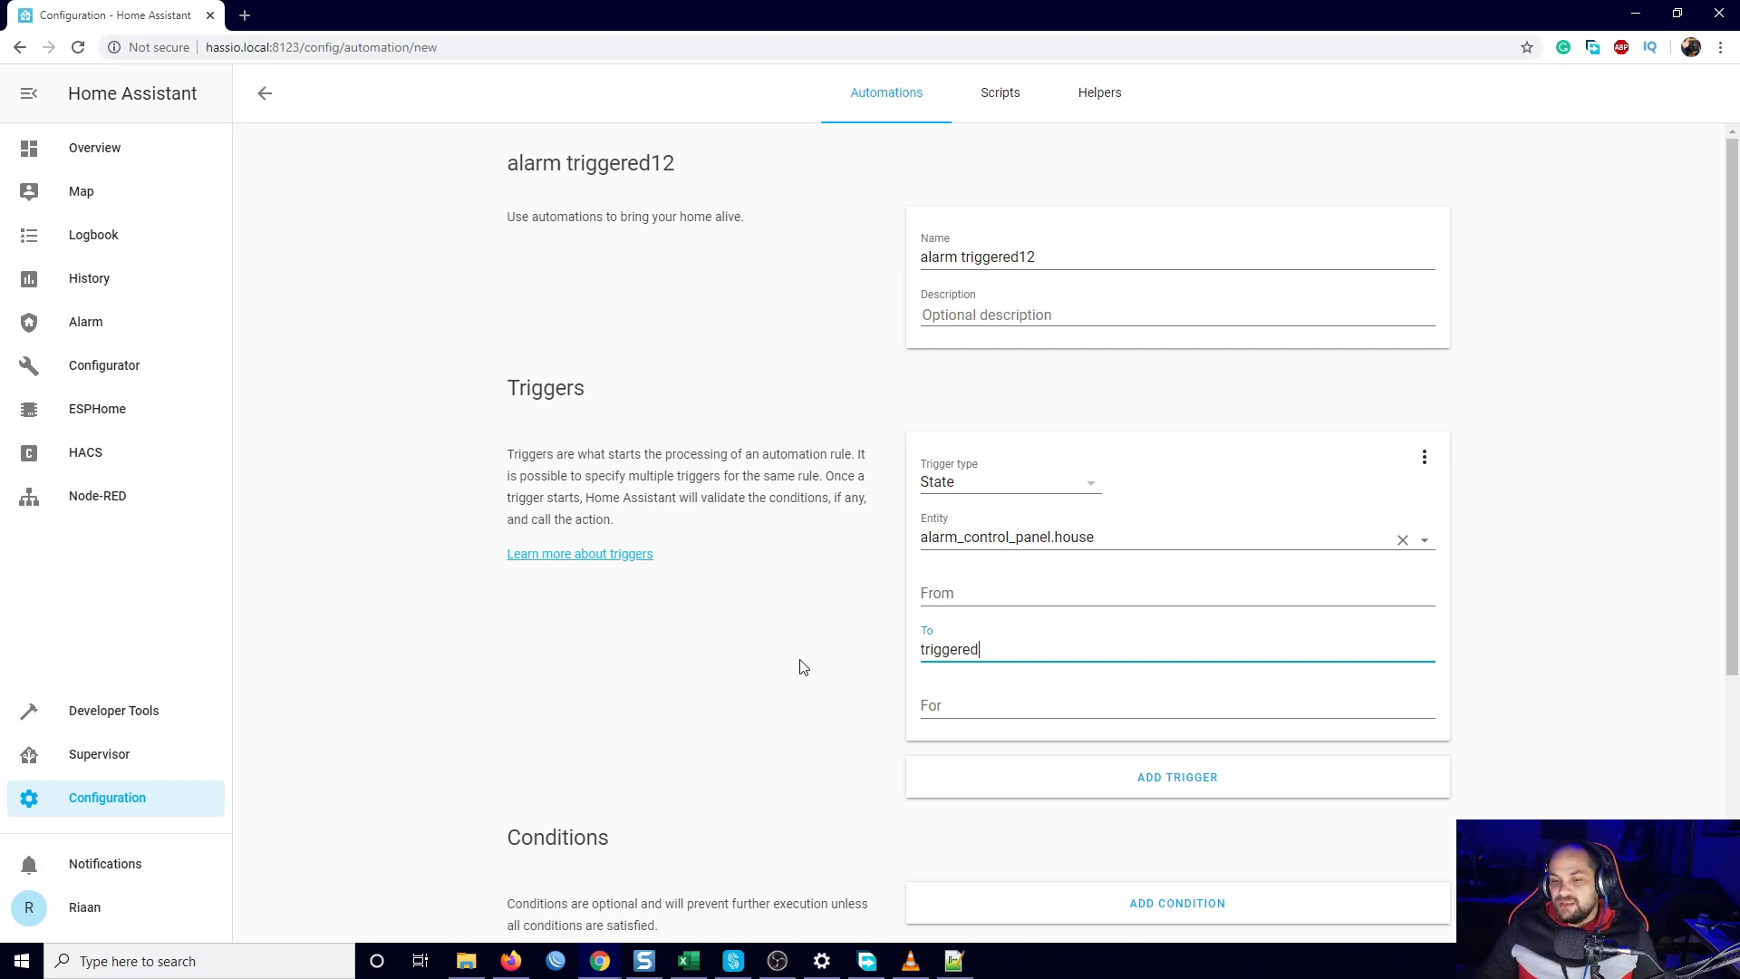
# Add a Call service action using the media_player.play_media service
pyautogui.scroll(-4, 825, 676)
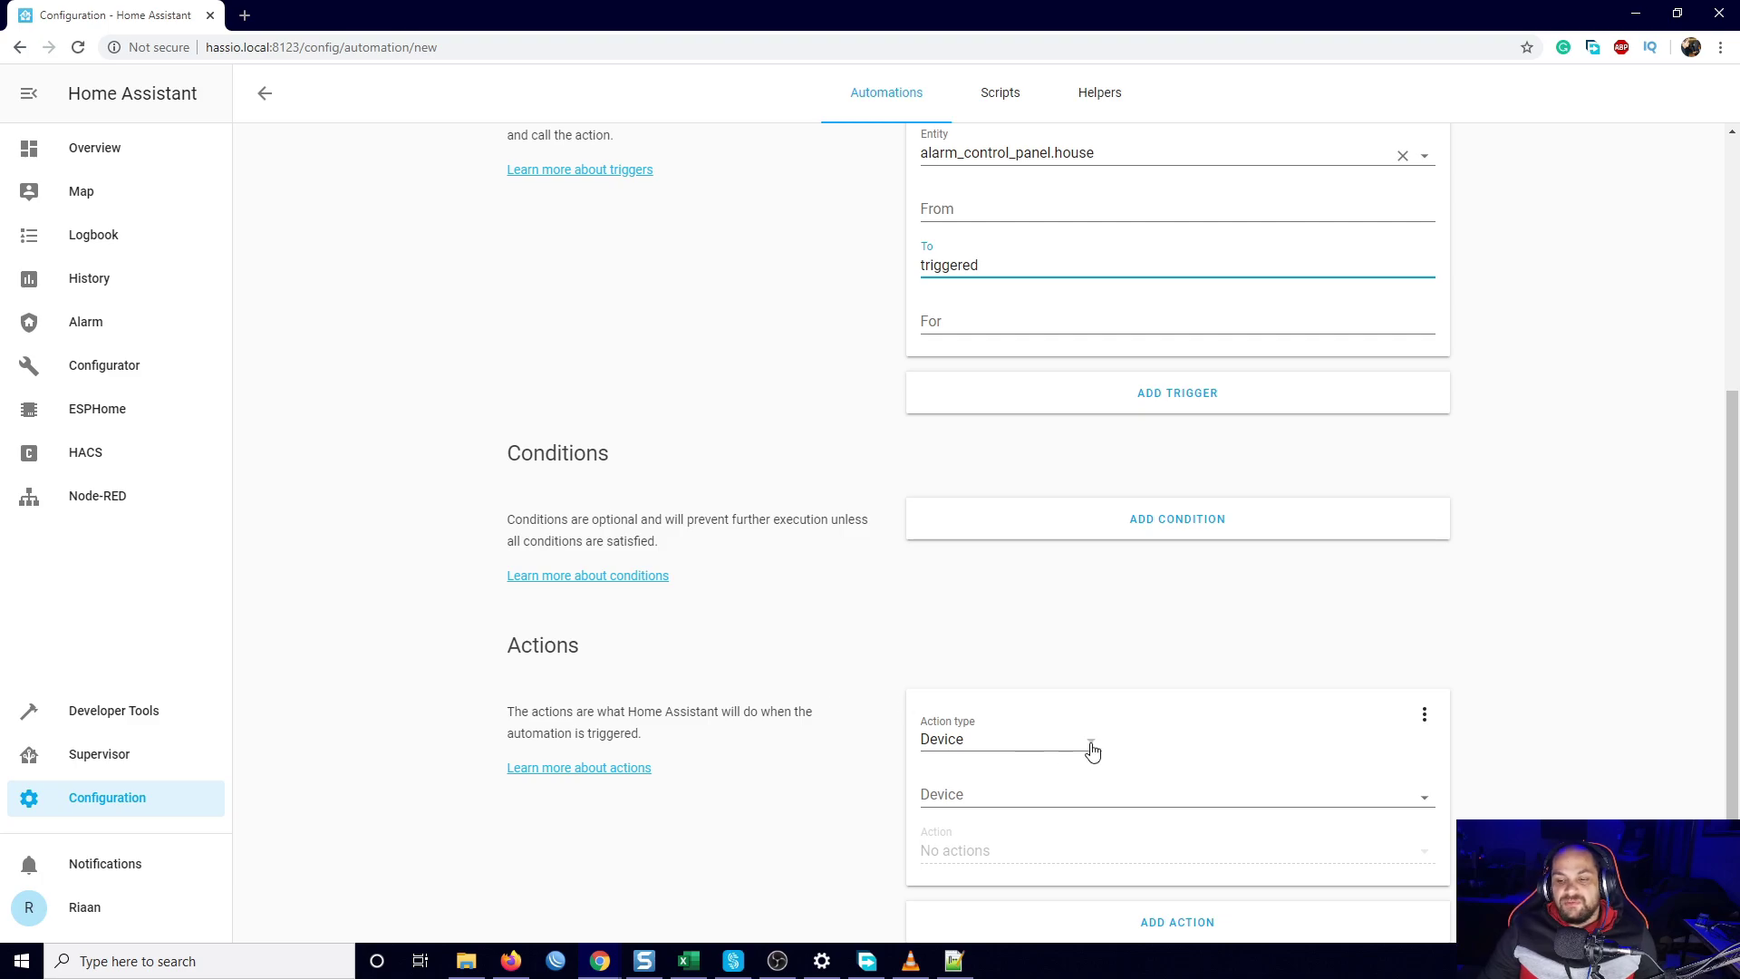
pyautogui.click(1092, 751)
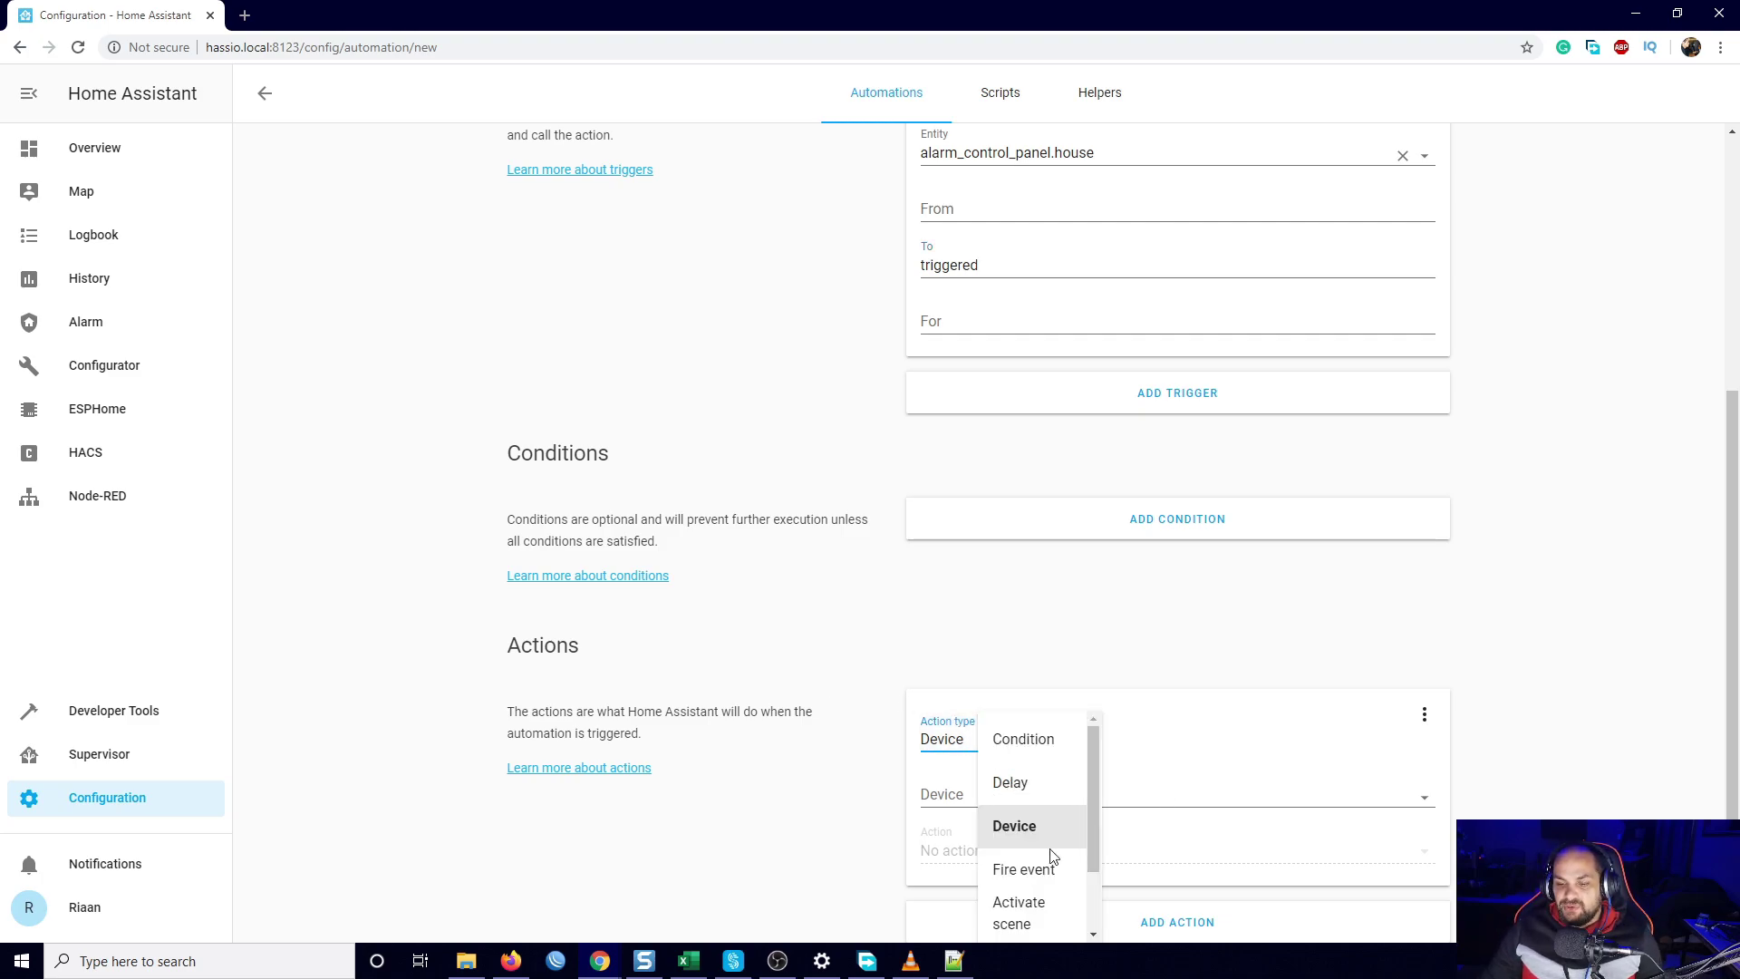
pyautogui.scroll(-1, 1065, 852)
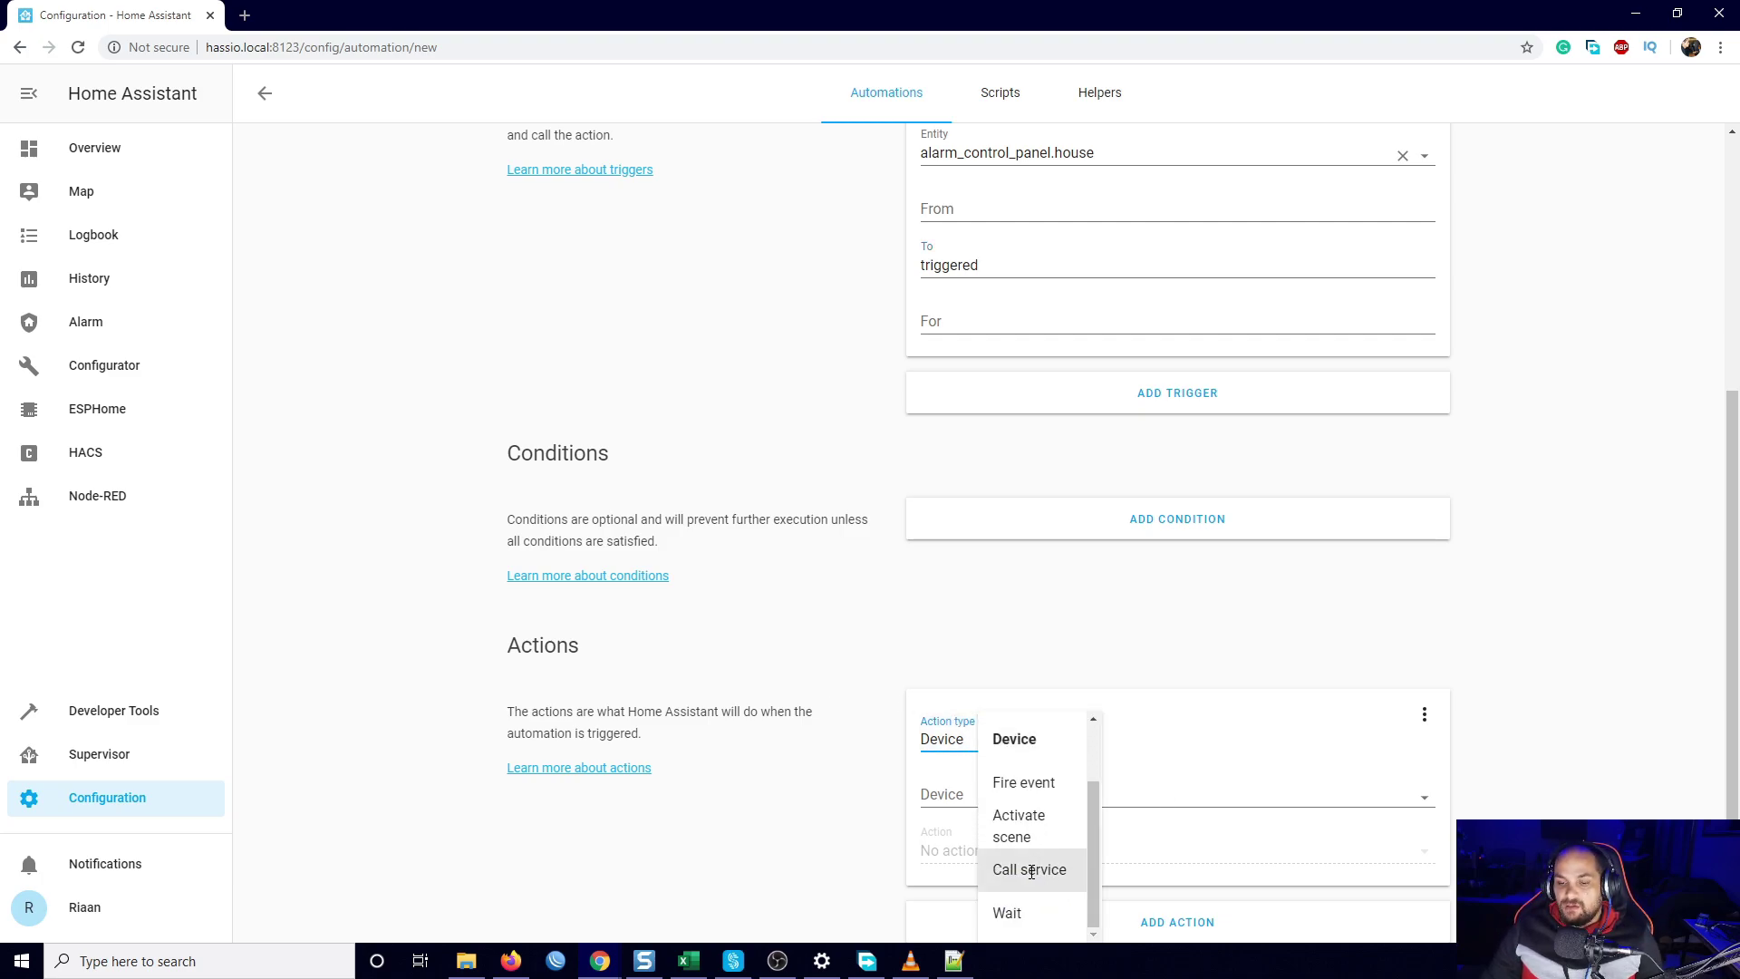
pyautogui.click(1031, 871)
pyautogui.click(1201, 787)
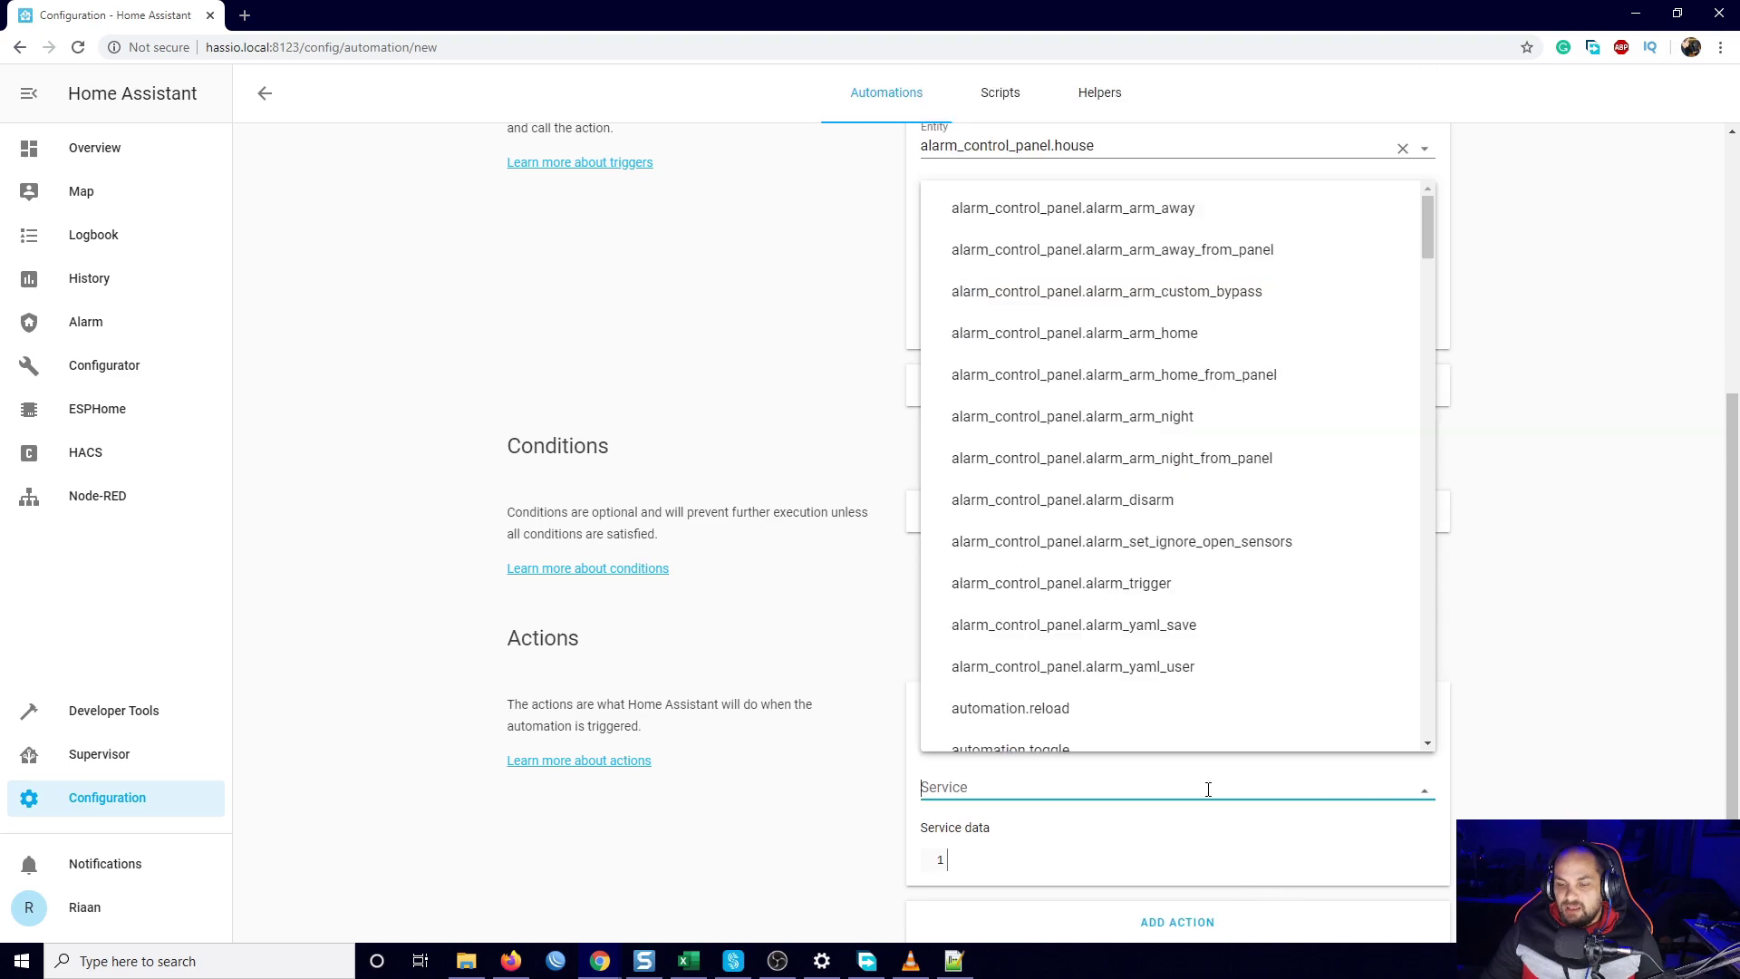
pyautogui.scroll(-5, 1151, 562)
pyautogui.scroll(5, 1145, 575)
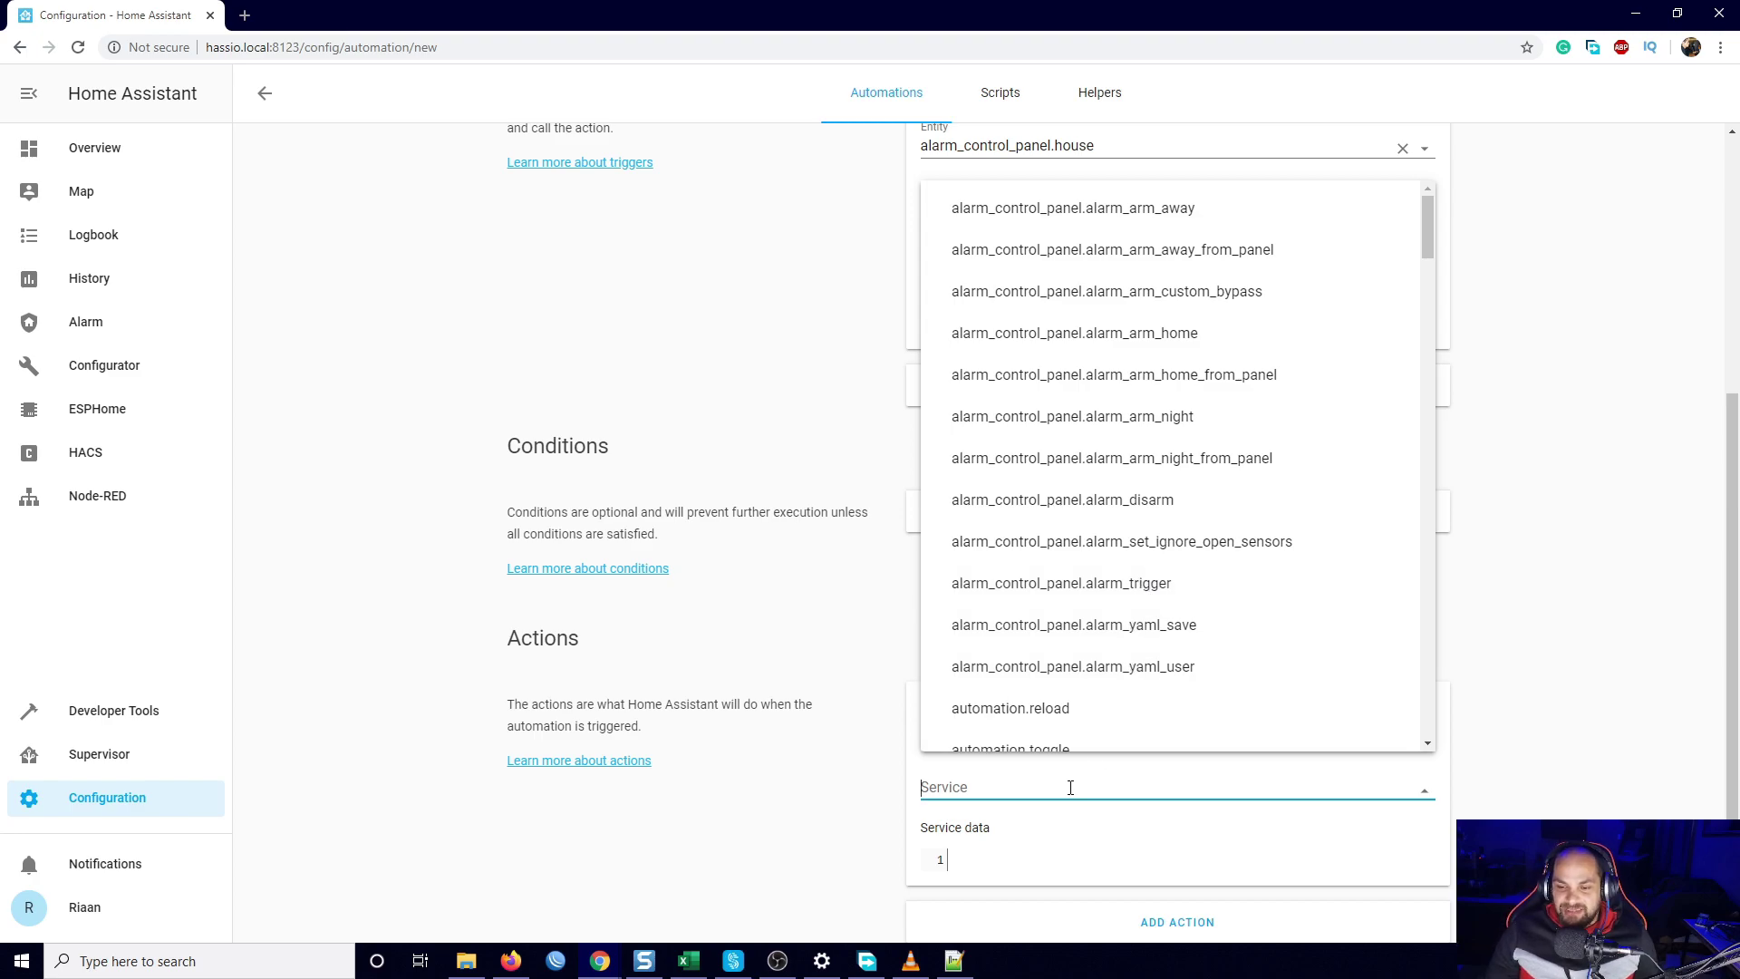
pyautogui.write('me')
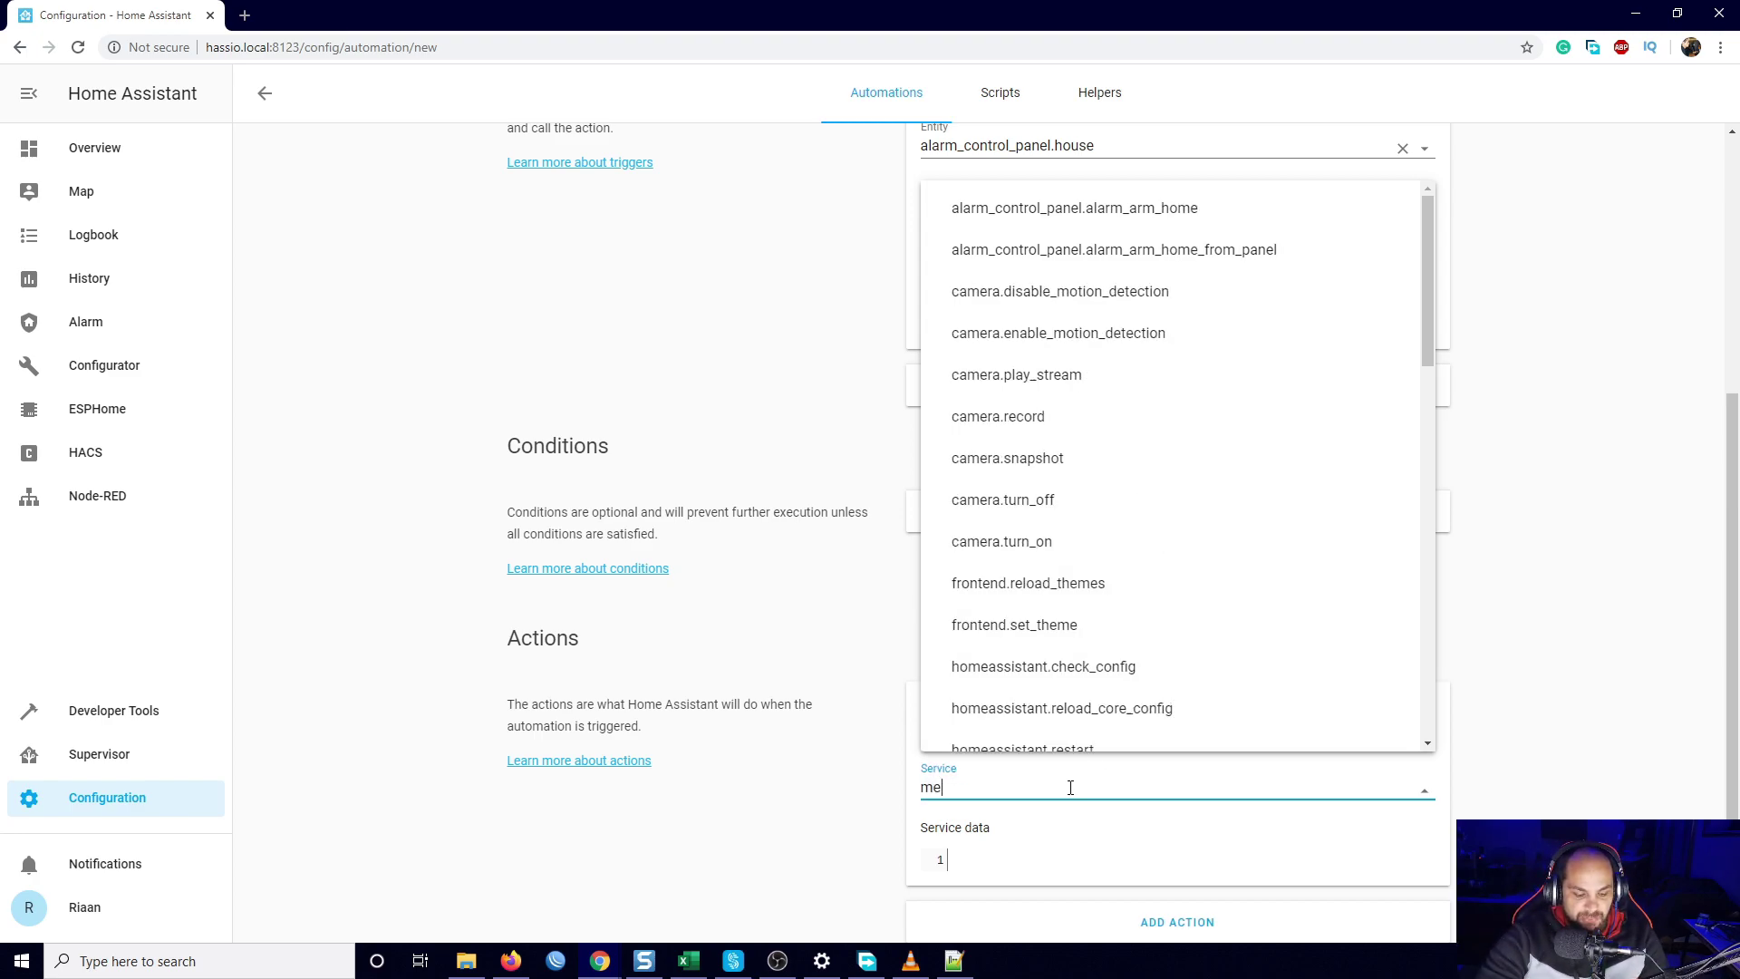
pyautogui.write('dia')
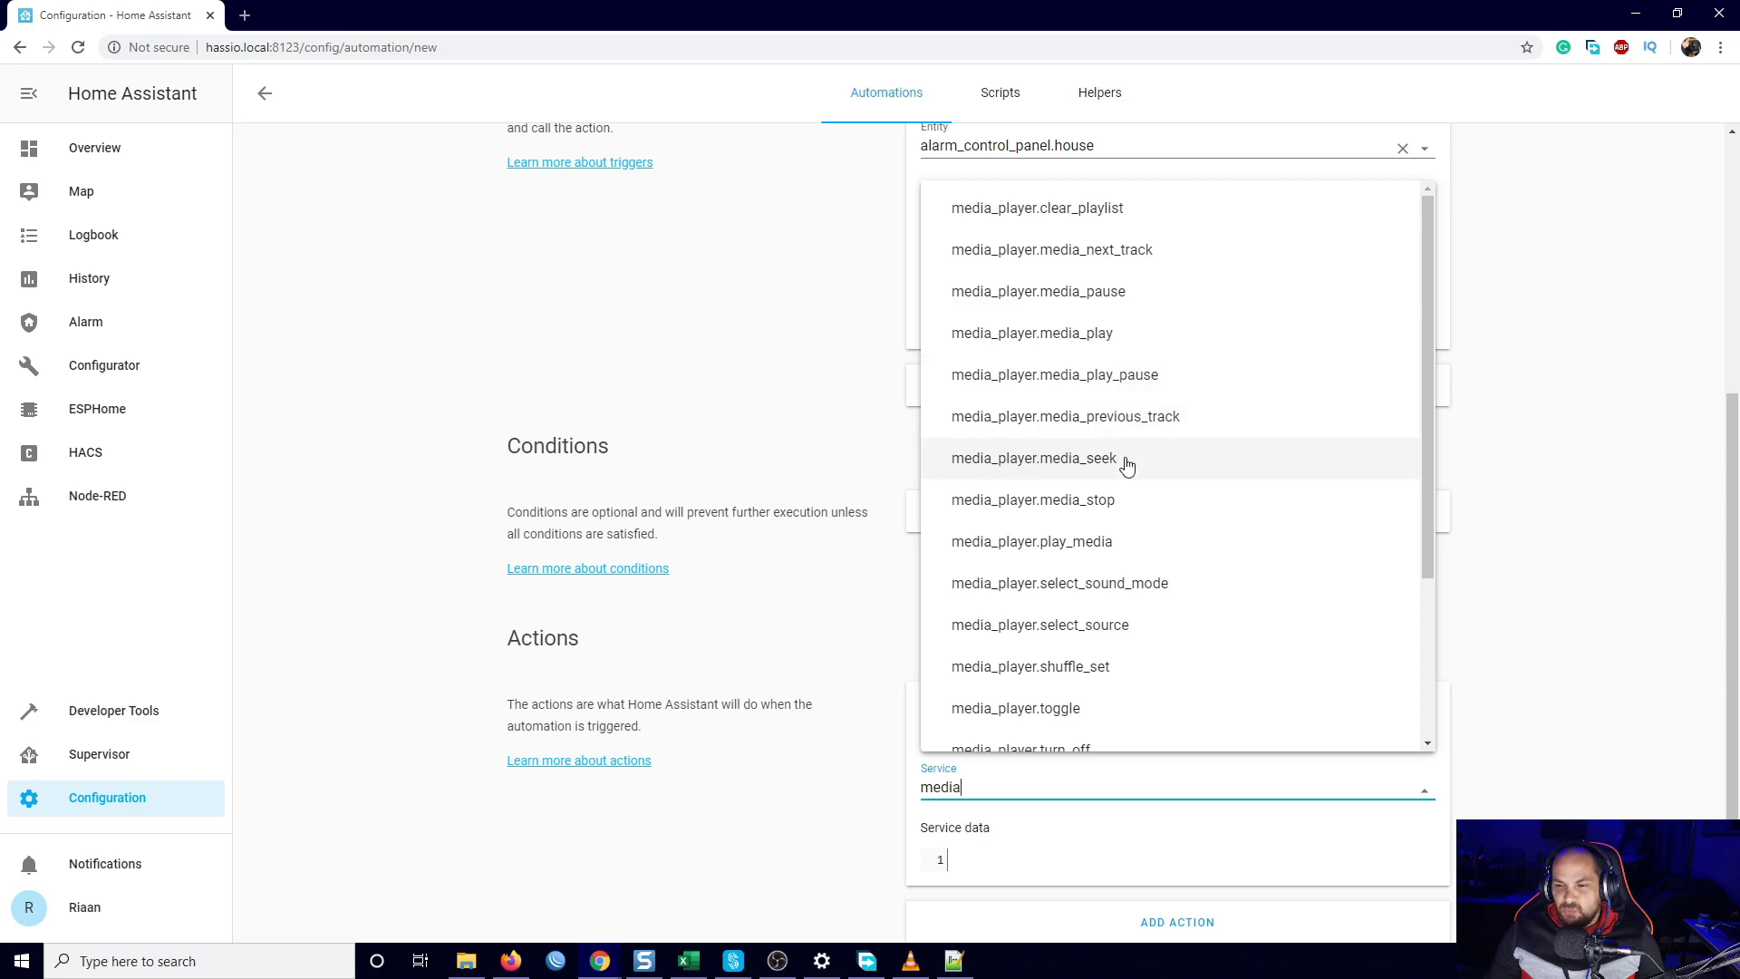
pyautogui.click(1052, 545)
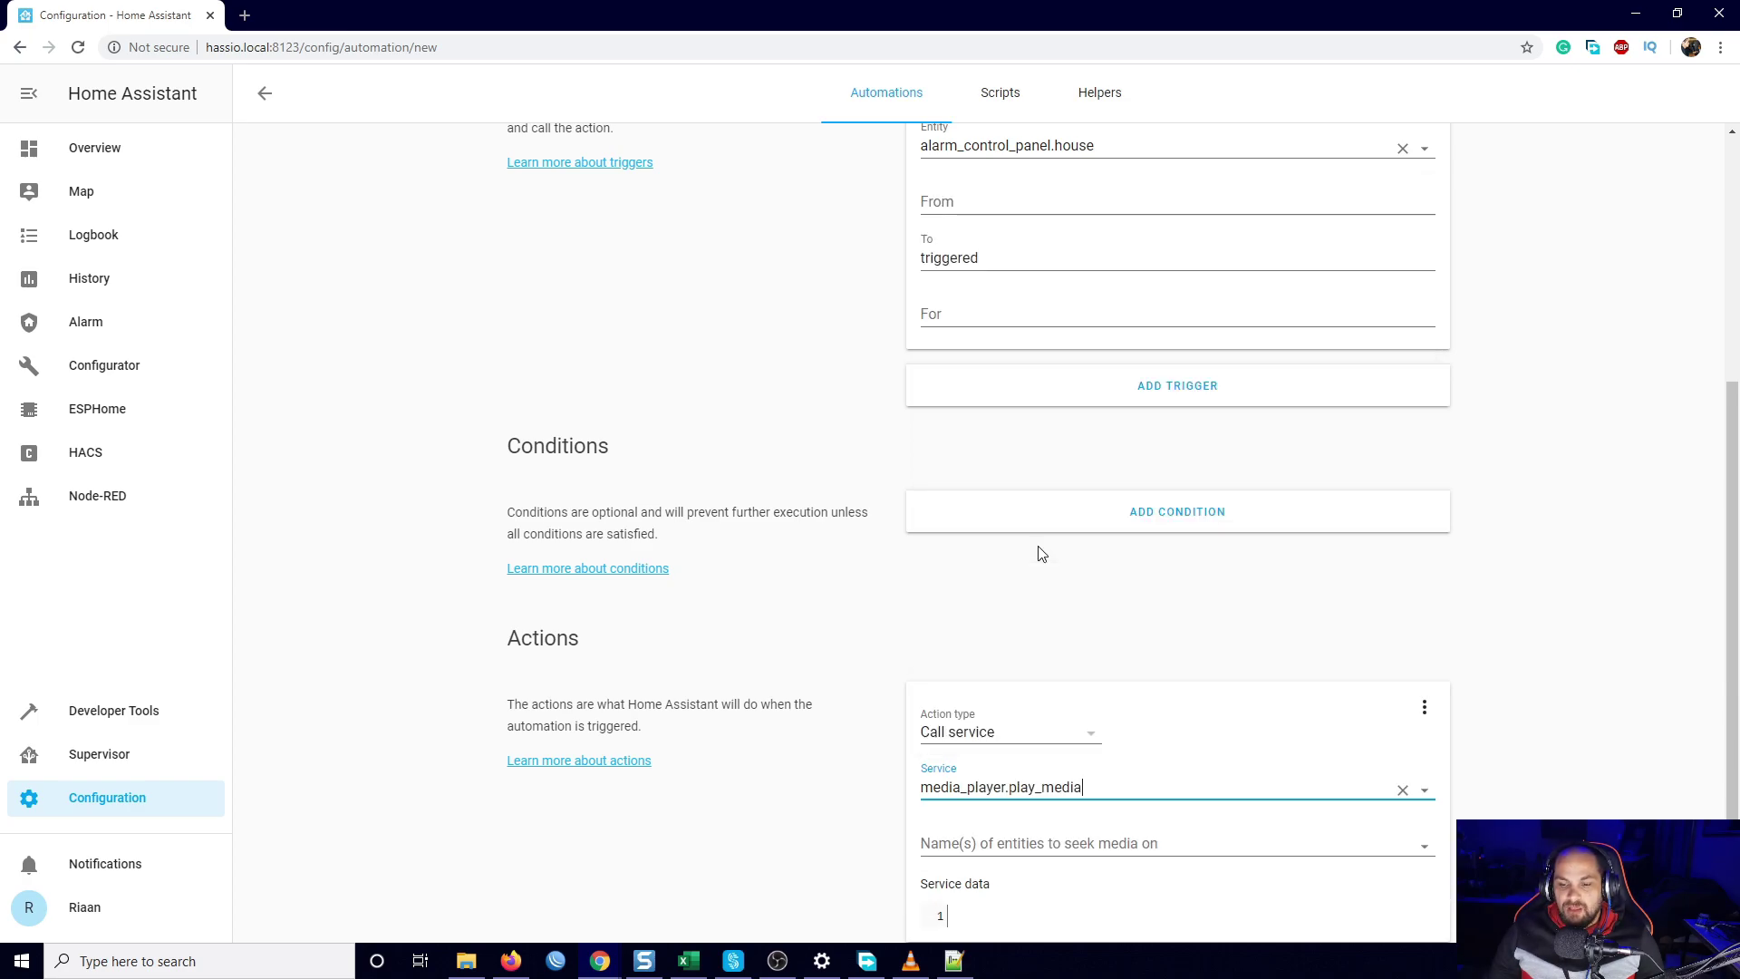
# Target the action at the Living Room speaker (media_player.living_room_speaker)
pyautogui.scroll(-1, 913, 571)
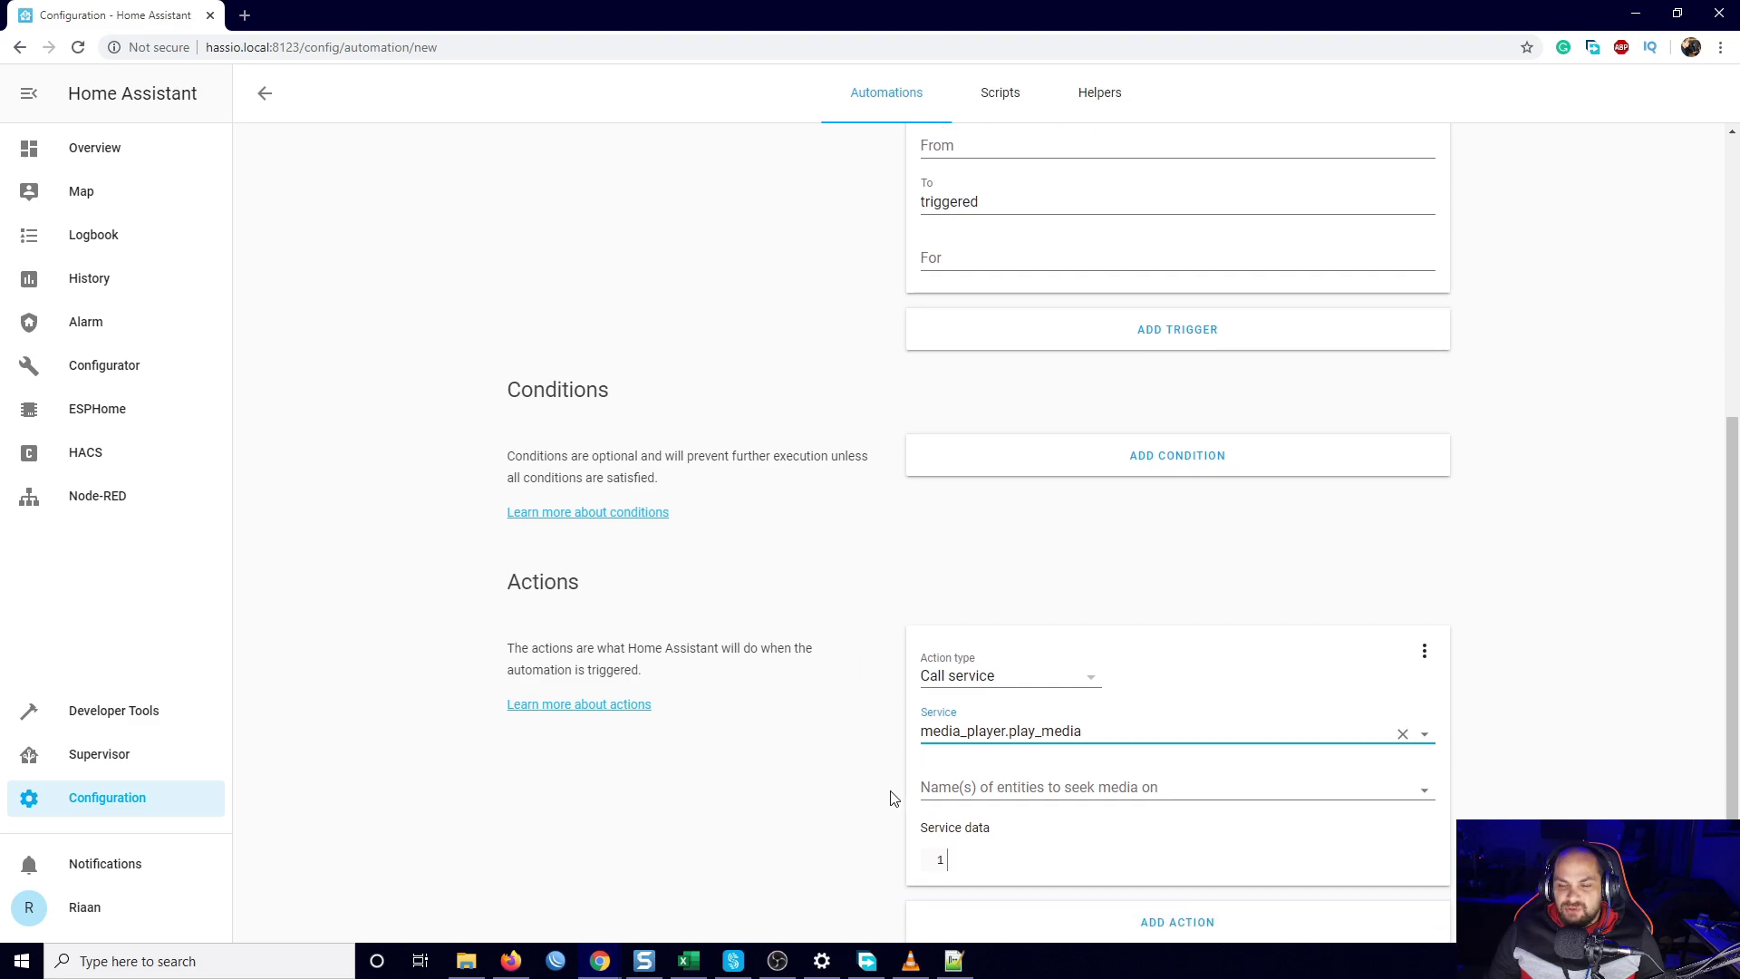
pyautogui.click(1423, 791)
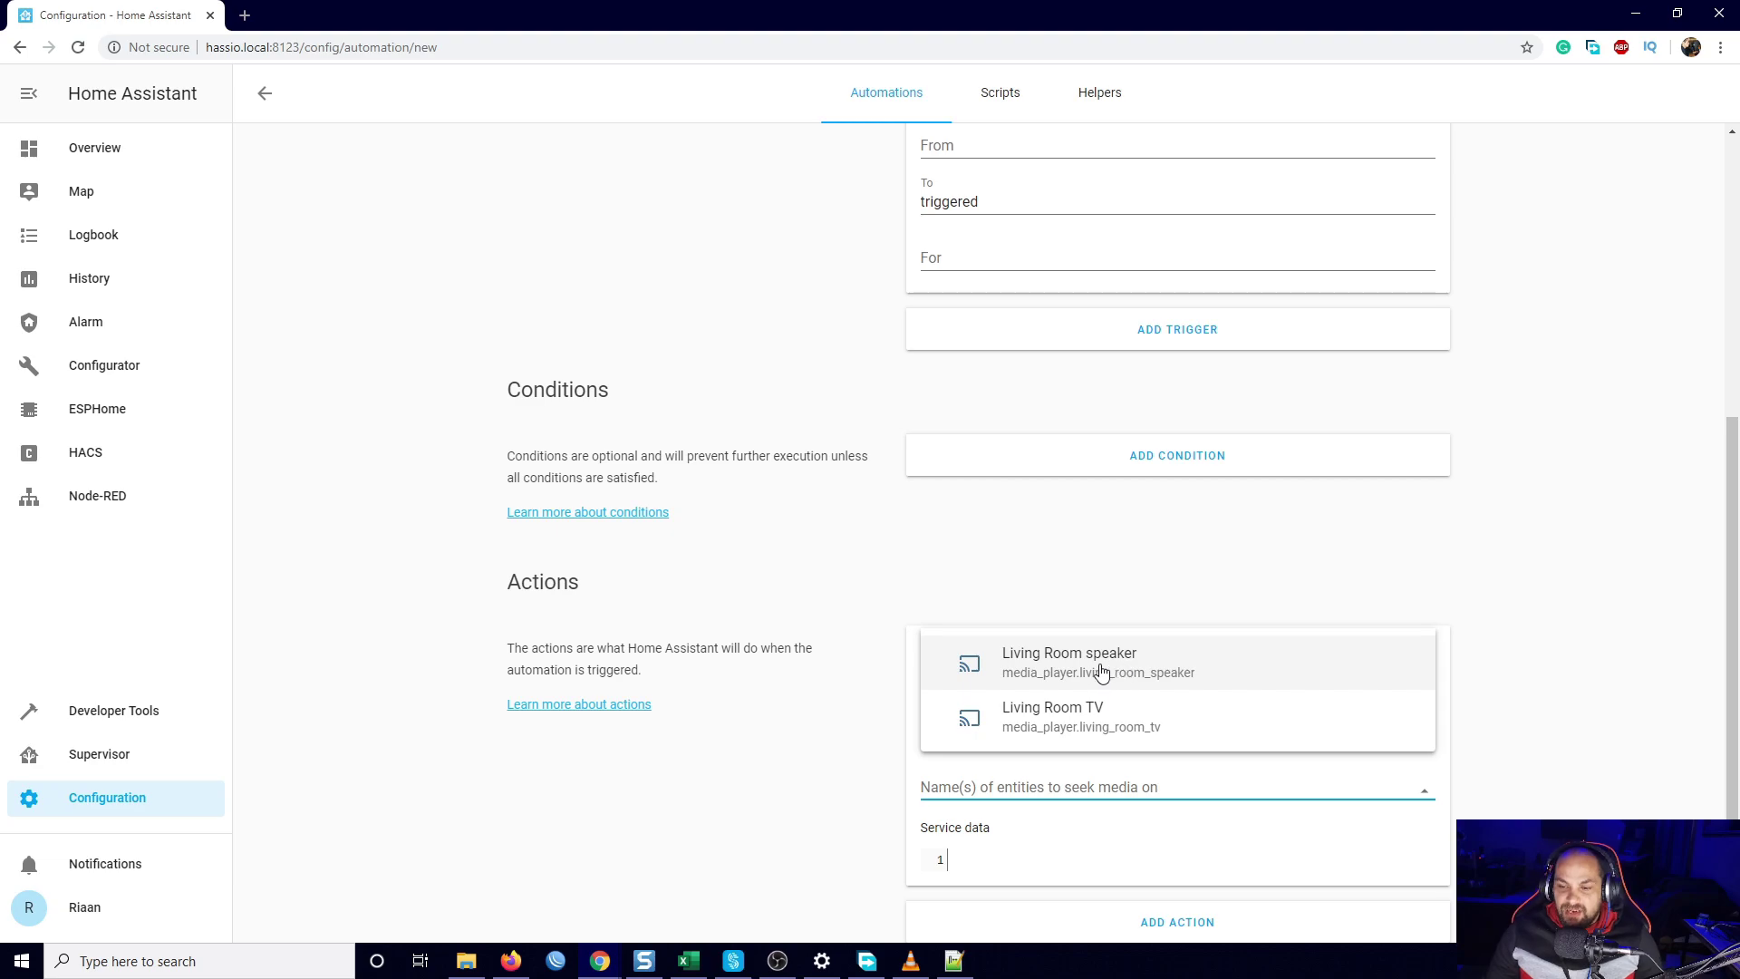
pyautogui.click(1101, 671)
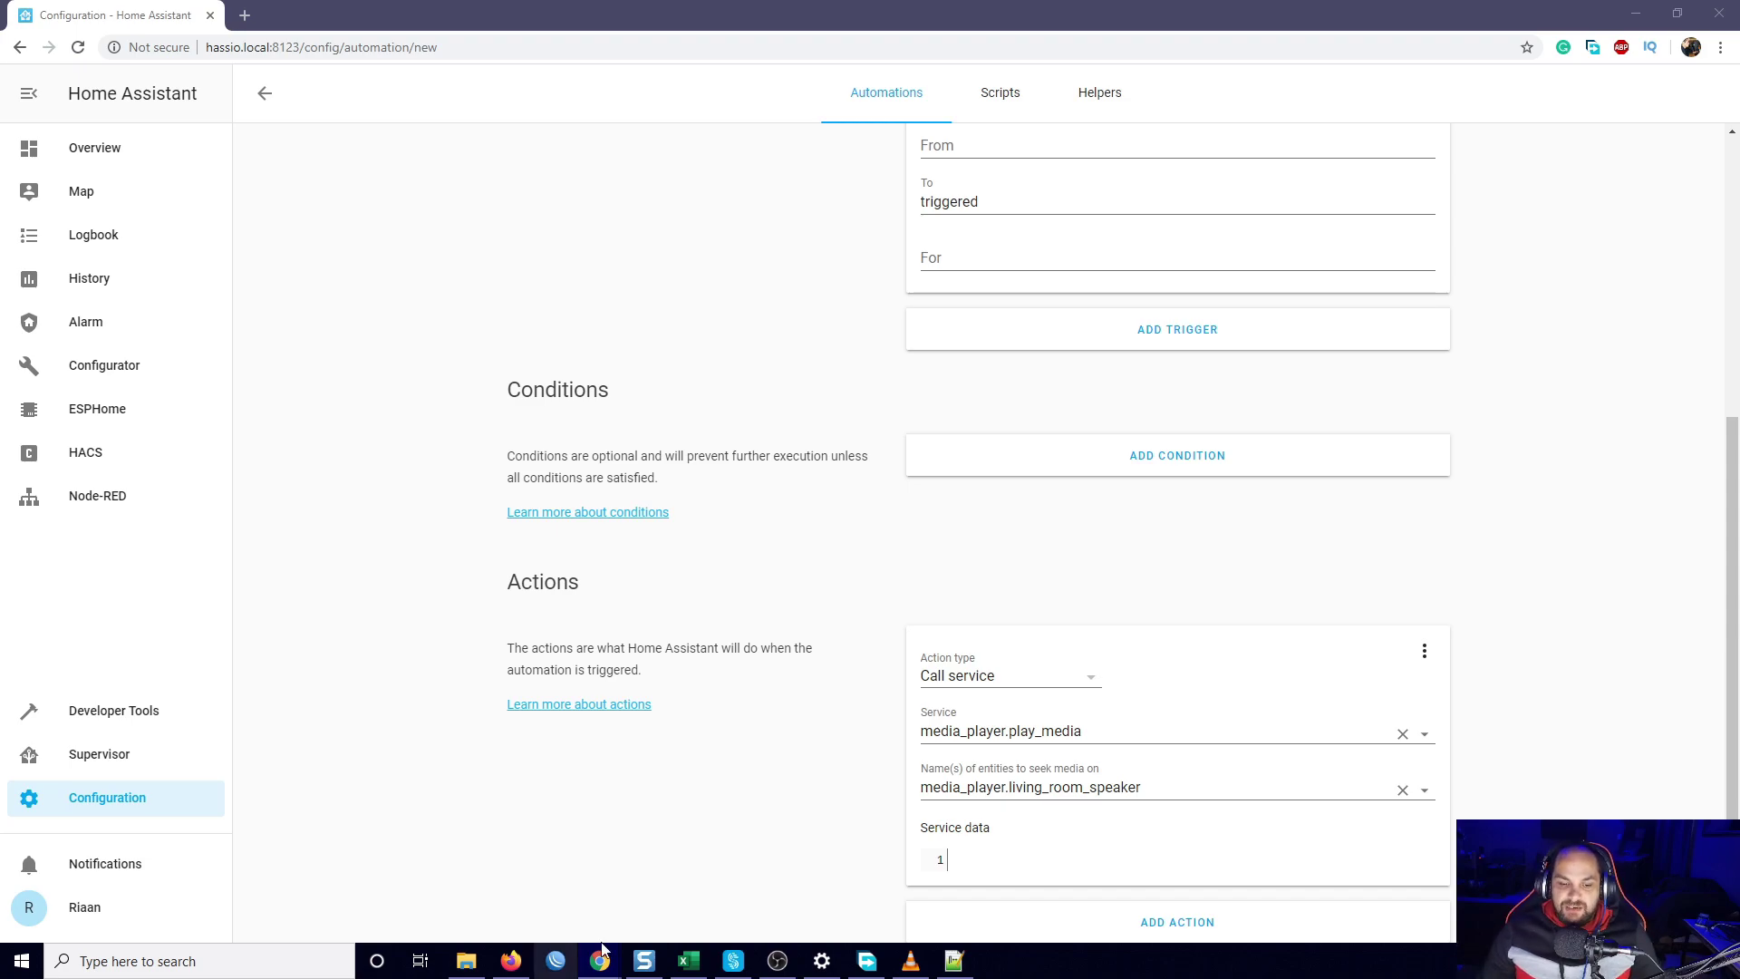
pyautogui.click(466, 960)
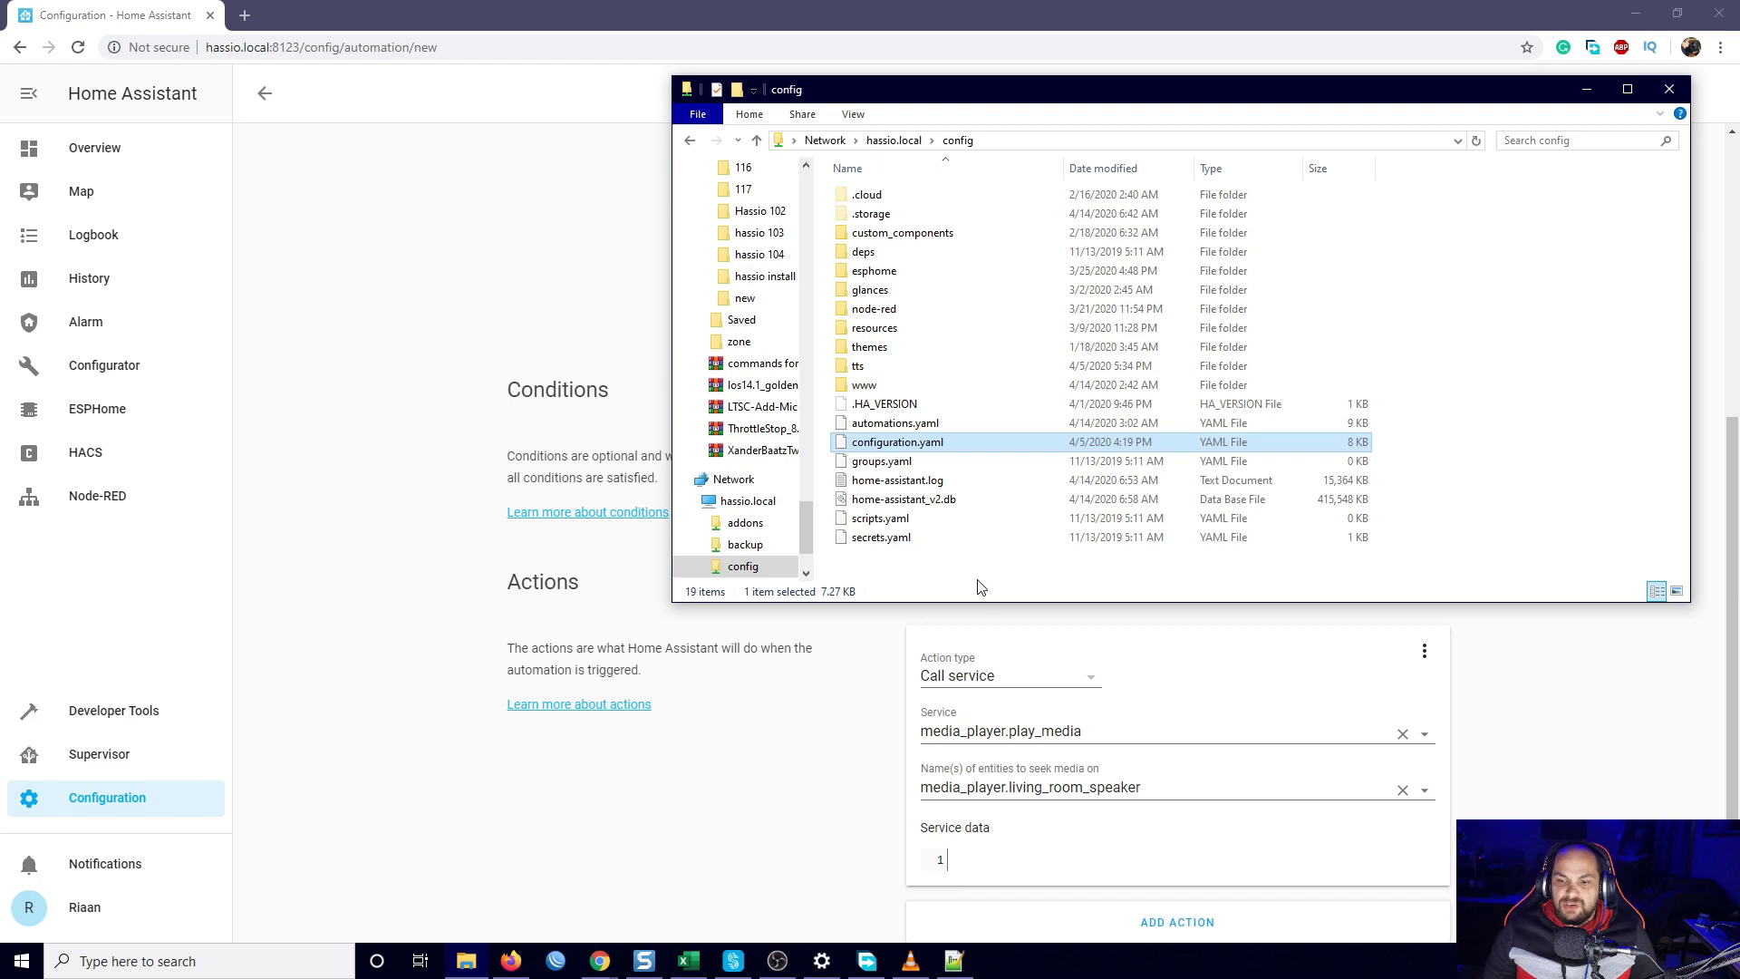
# Browse the config folder's network path into www > Sounds
pyautogui.click(1037, 142)
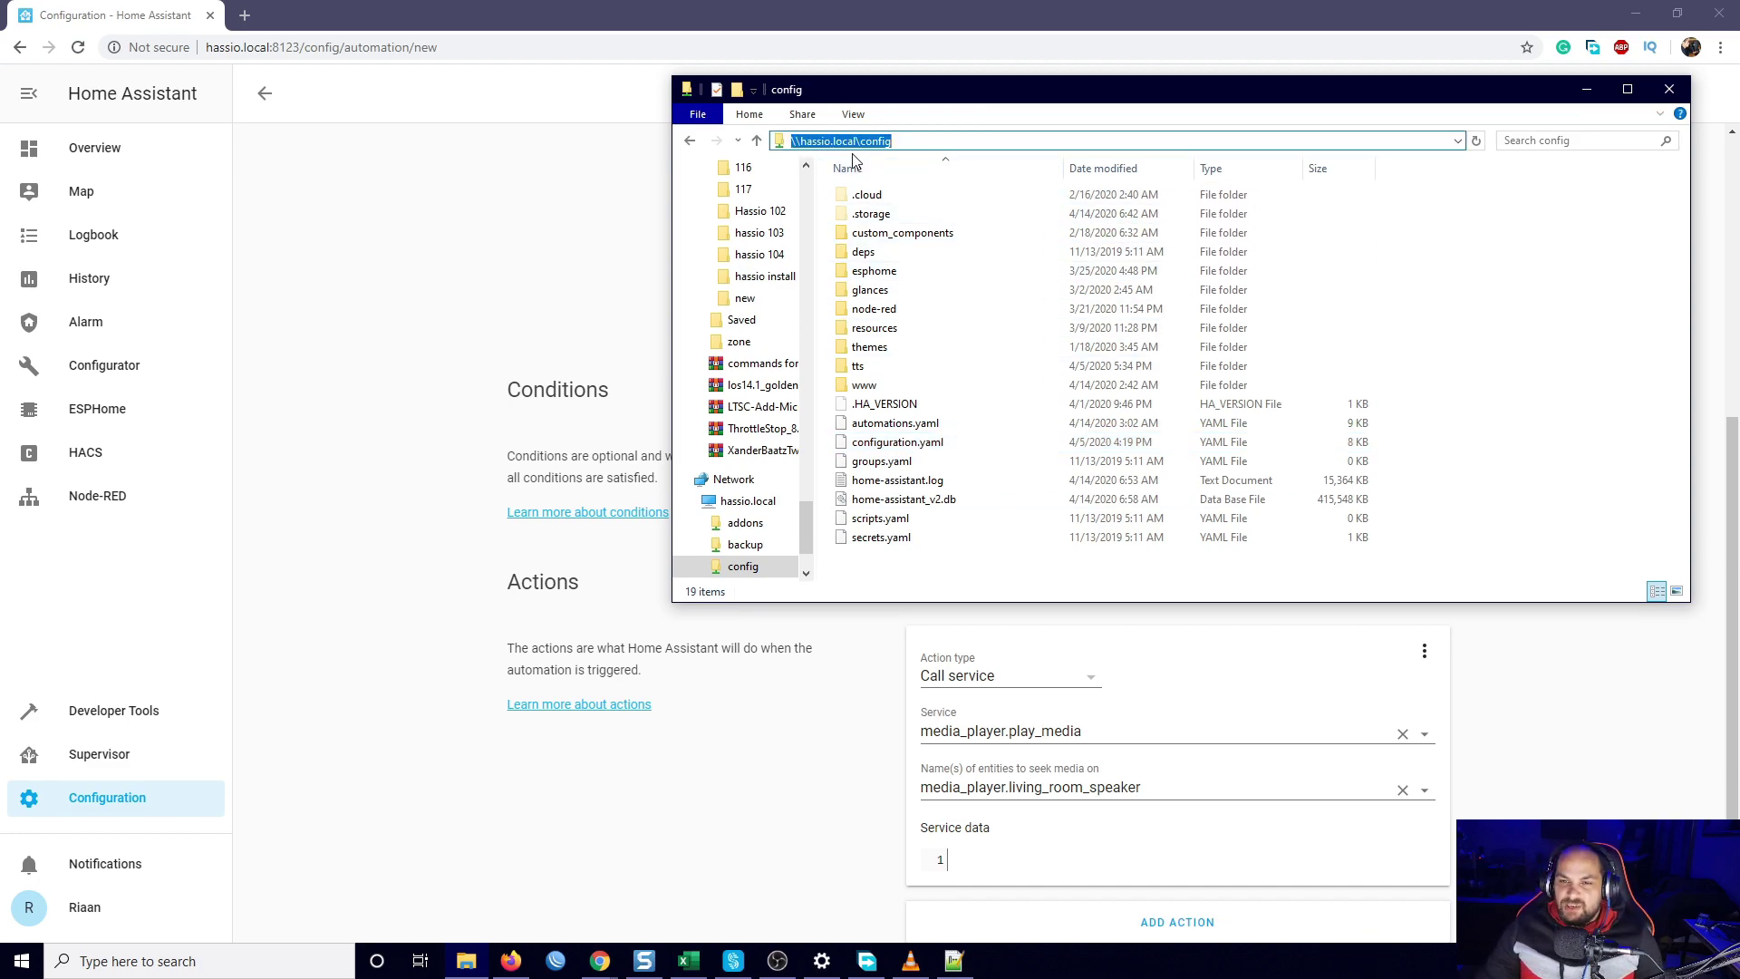
pyautogui.click(917, 142)
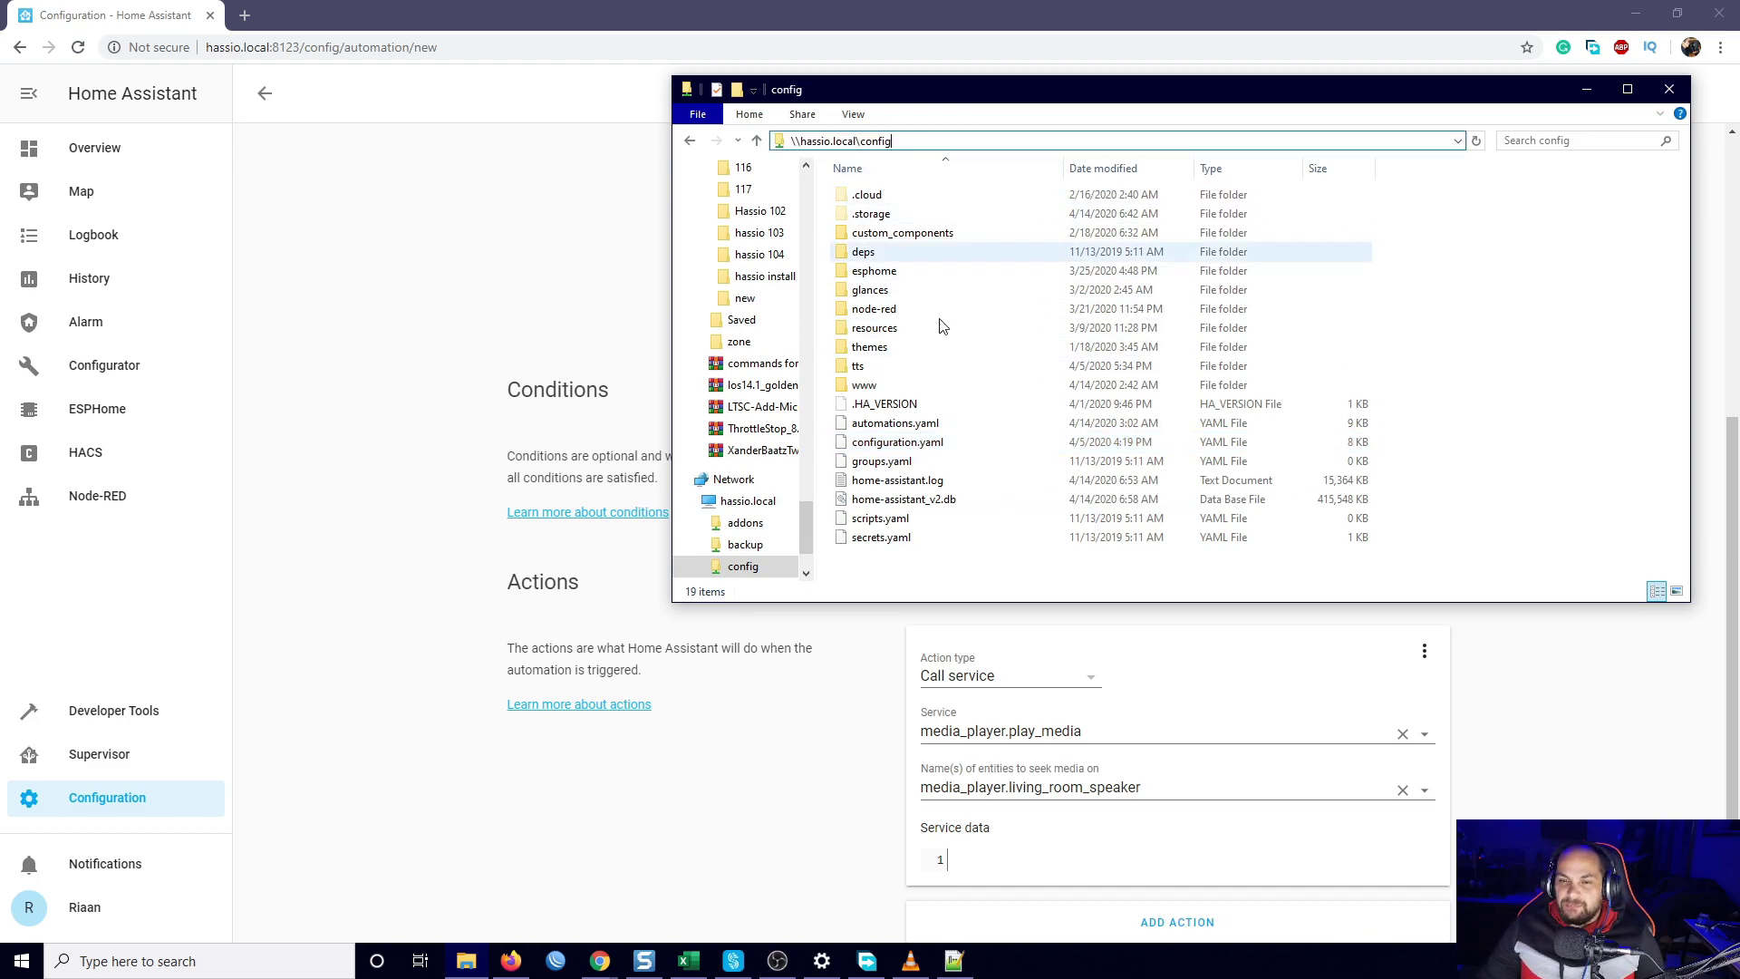
pyautogui.click(965, 585)
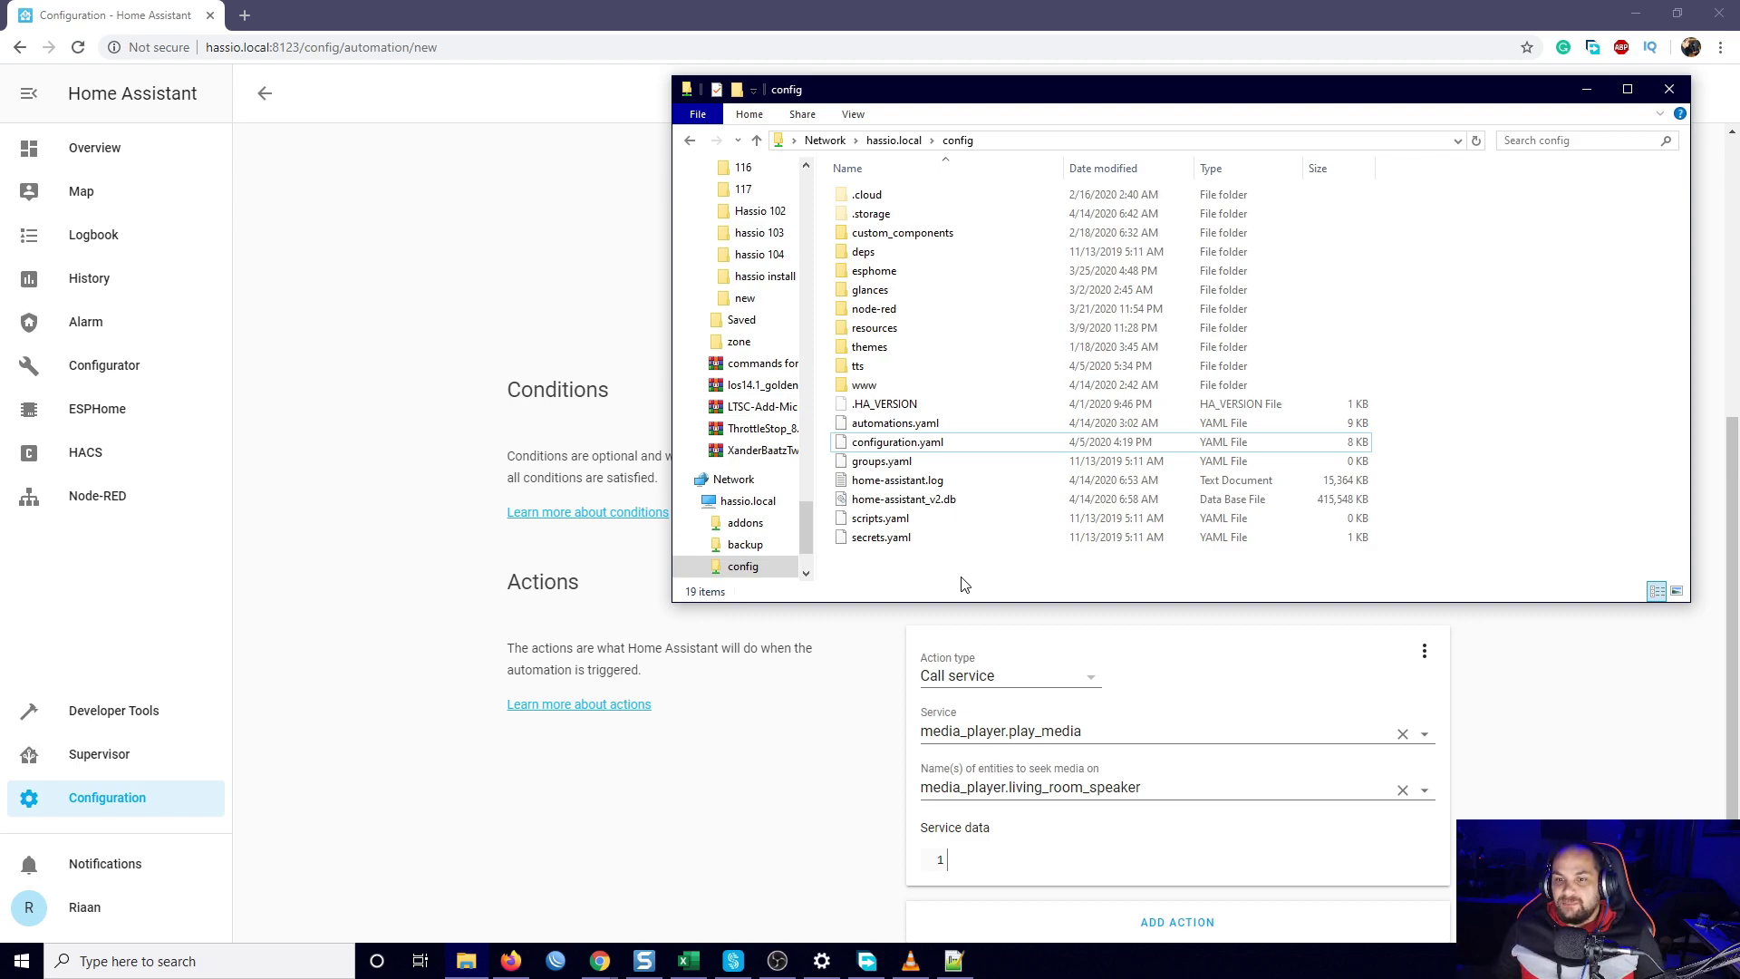
pyautogui.doubleClick(865, 386)
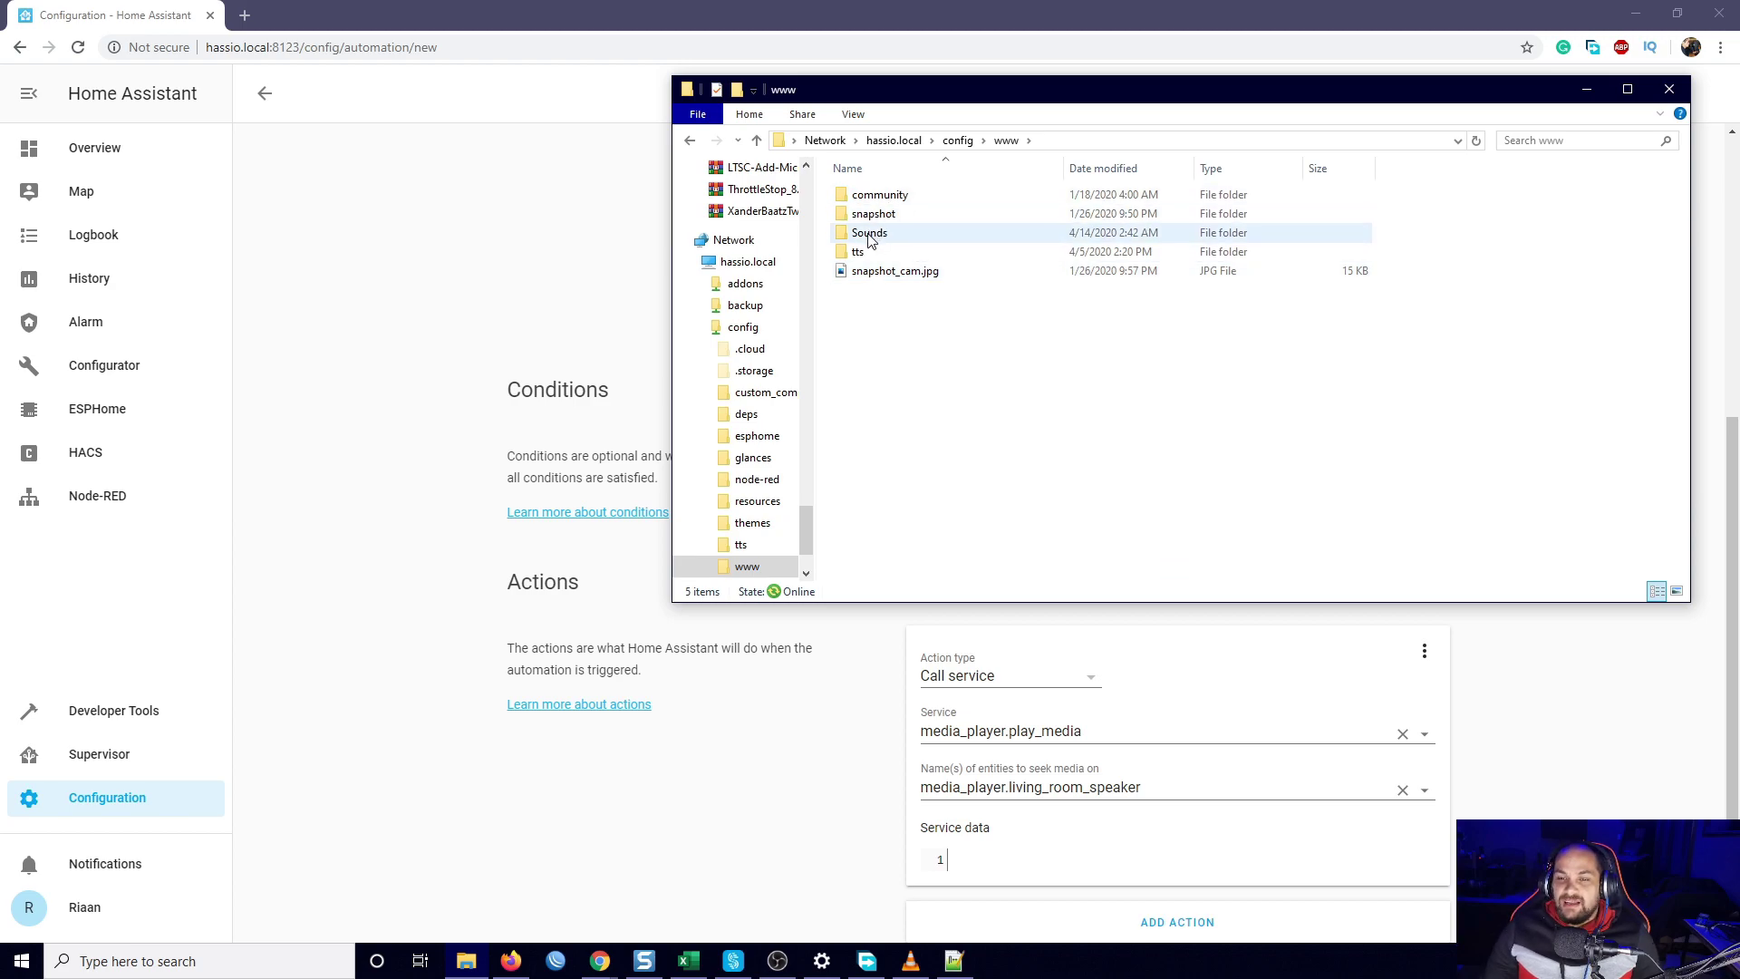
pyautogui.doubleClick(872, 238)
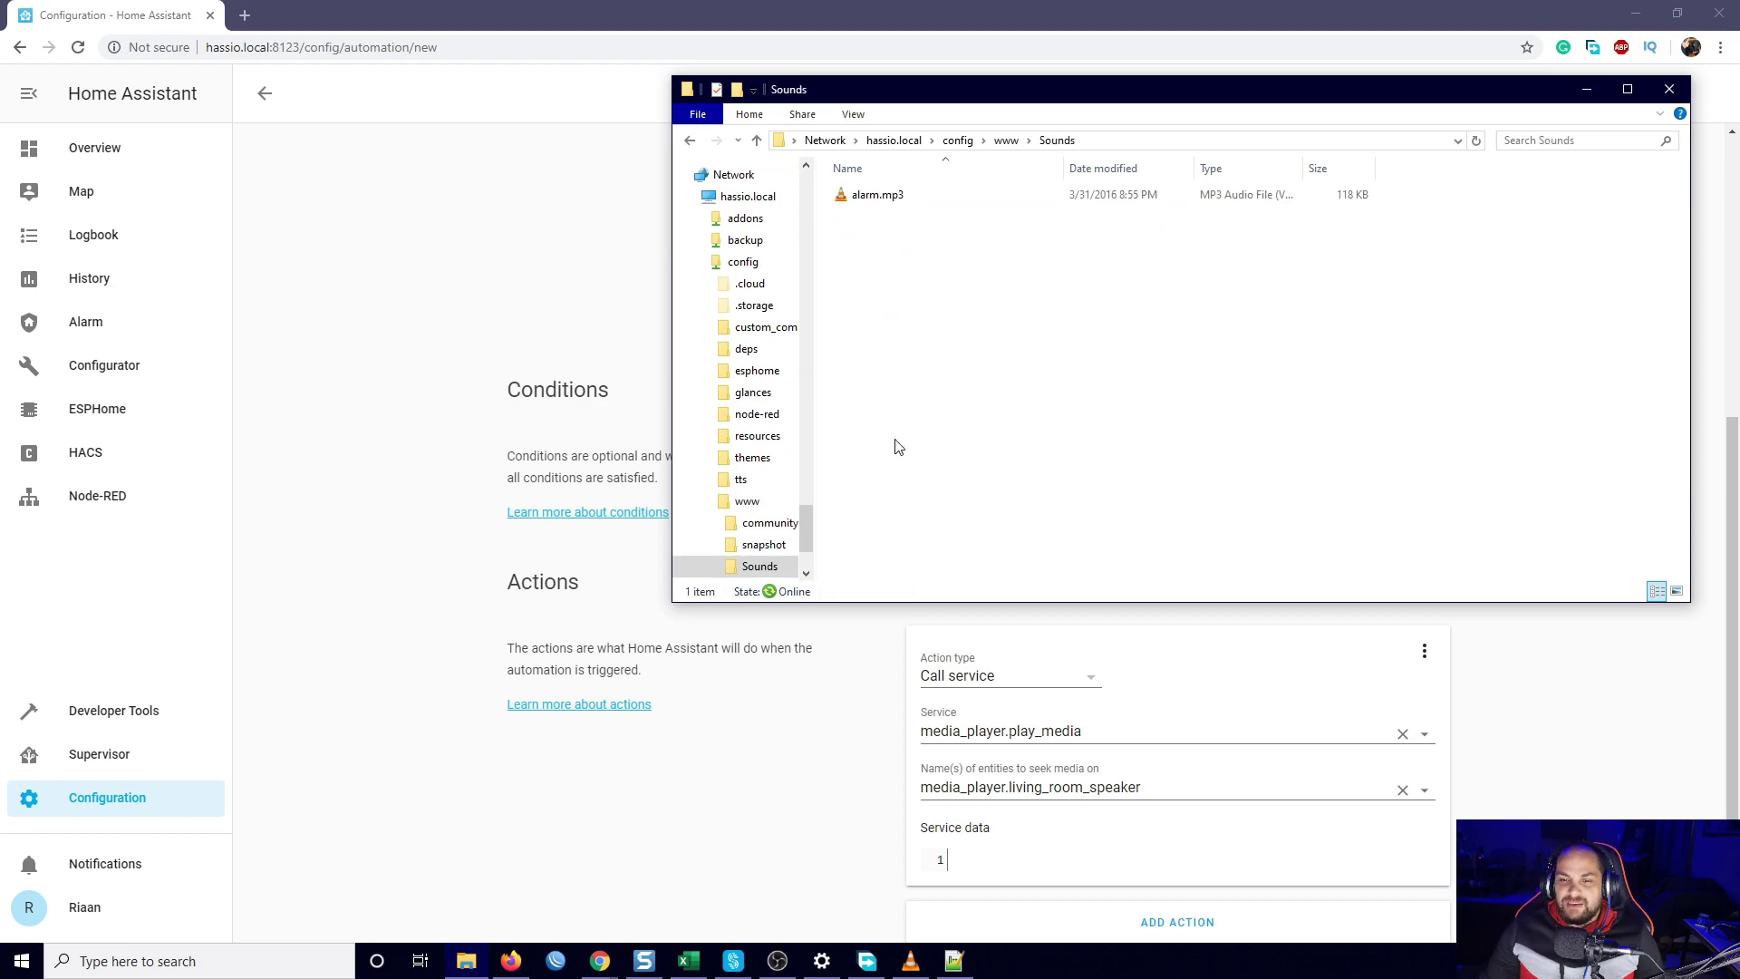
# Preview alarm.mp3 in VLC, close it, and return to the automation's Service data field
pyautogui.click(876, 201)
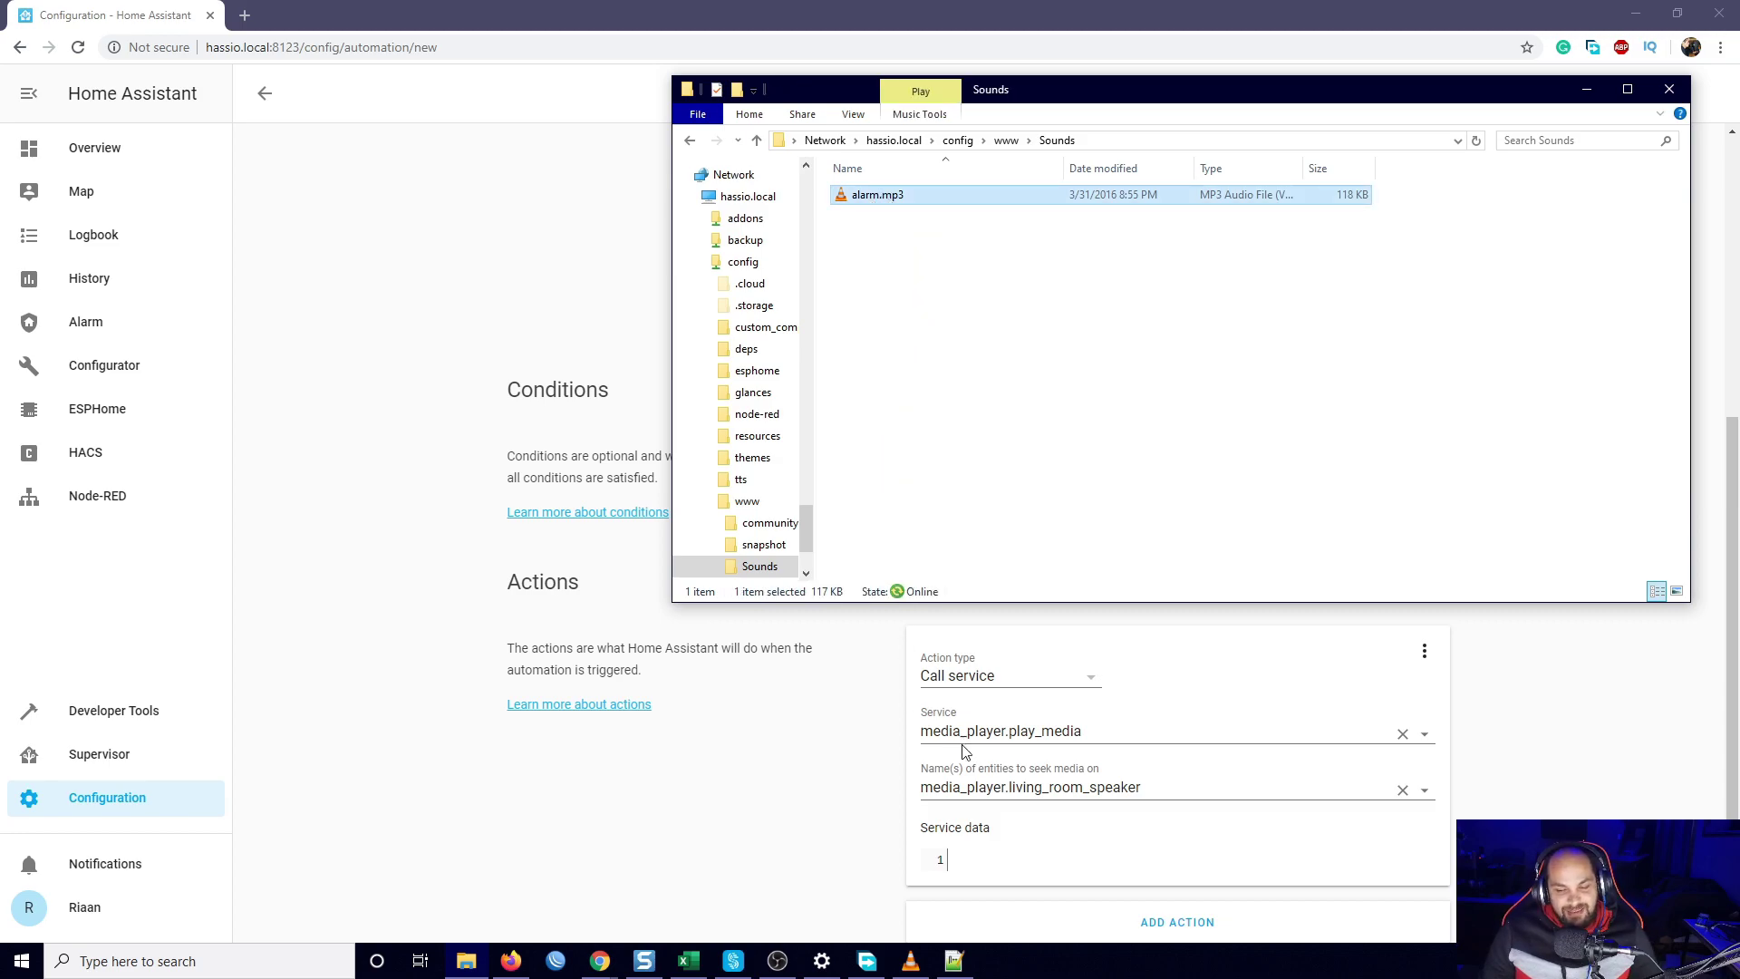
pyautogui.click(910, 967)
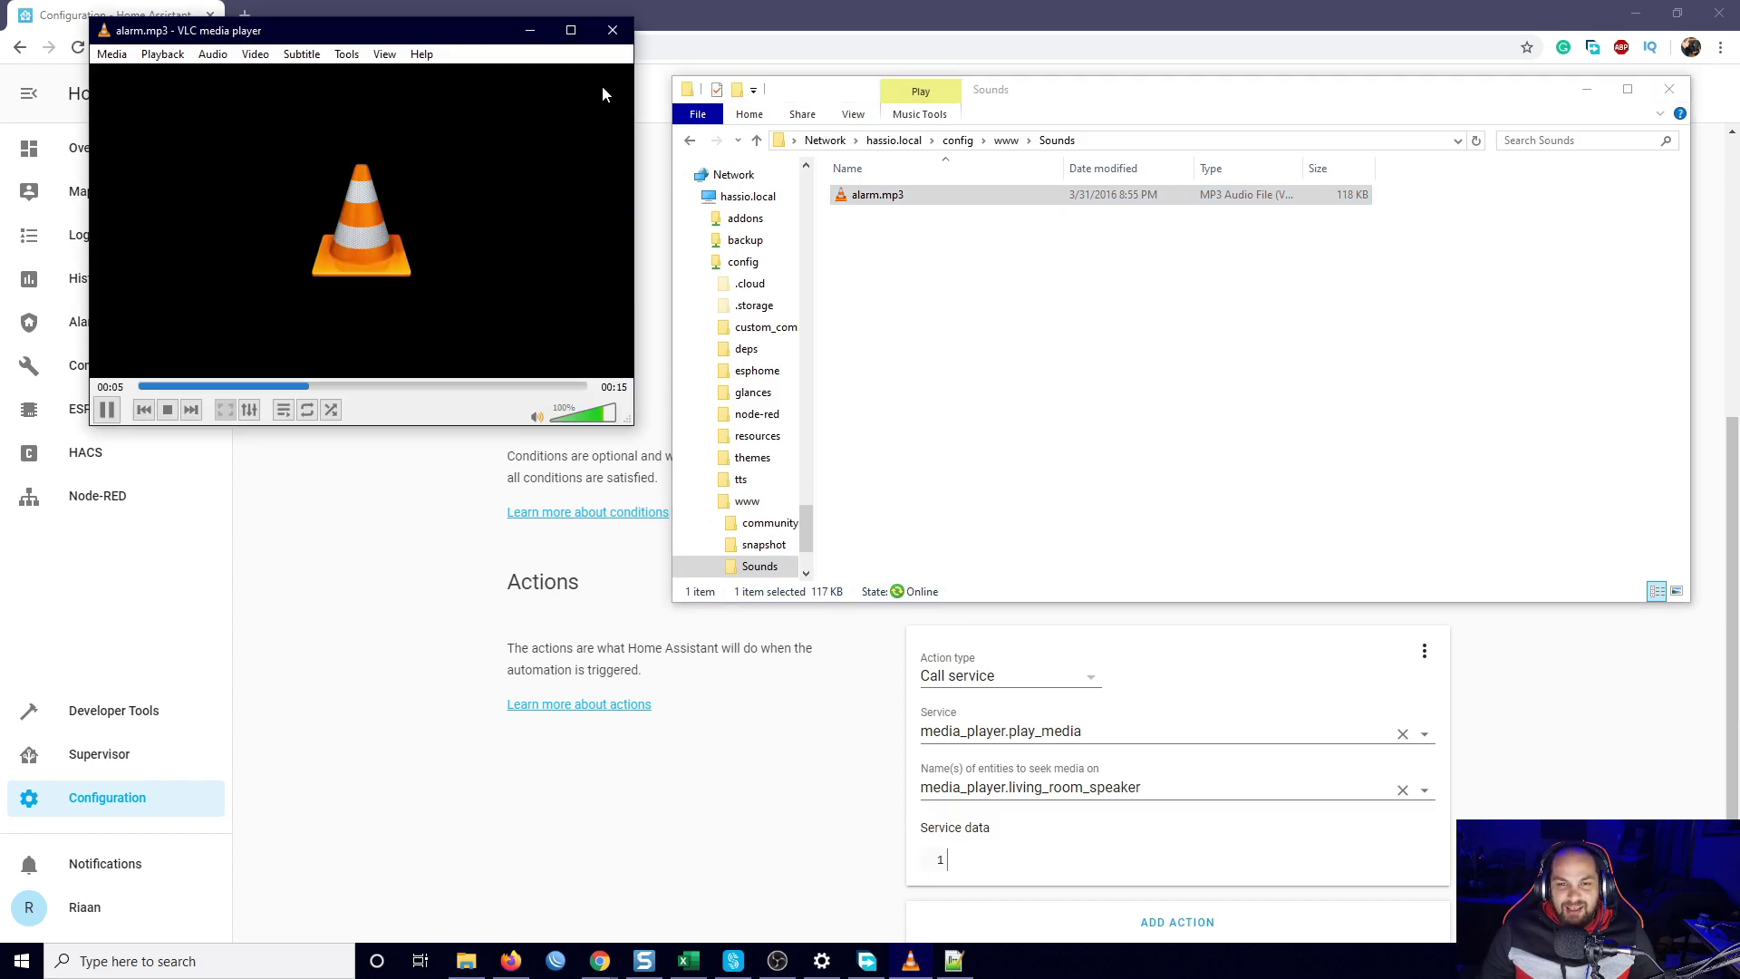
pyautogui.click(627, 20)
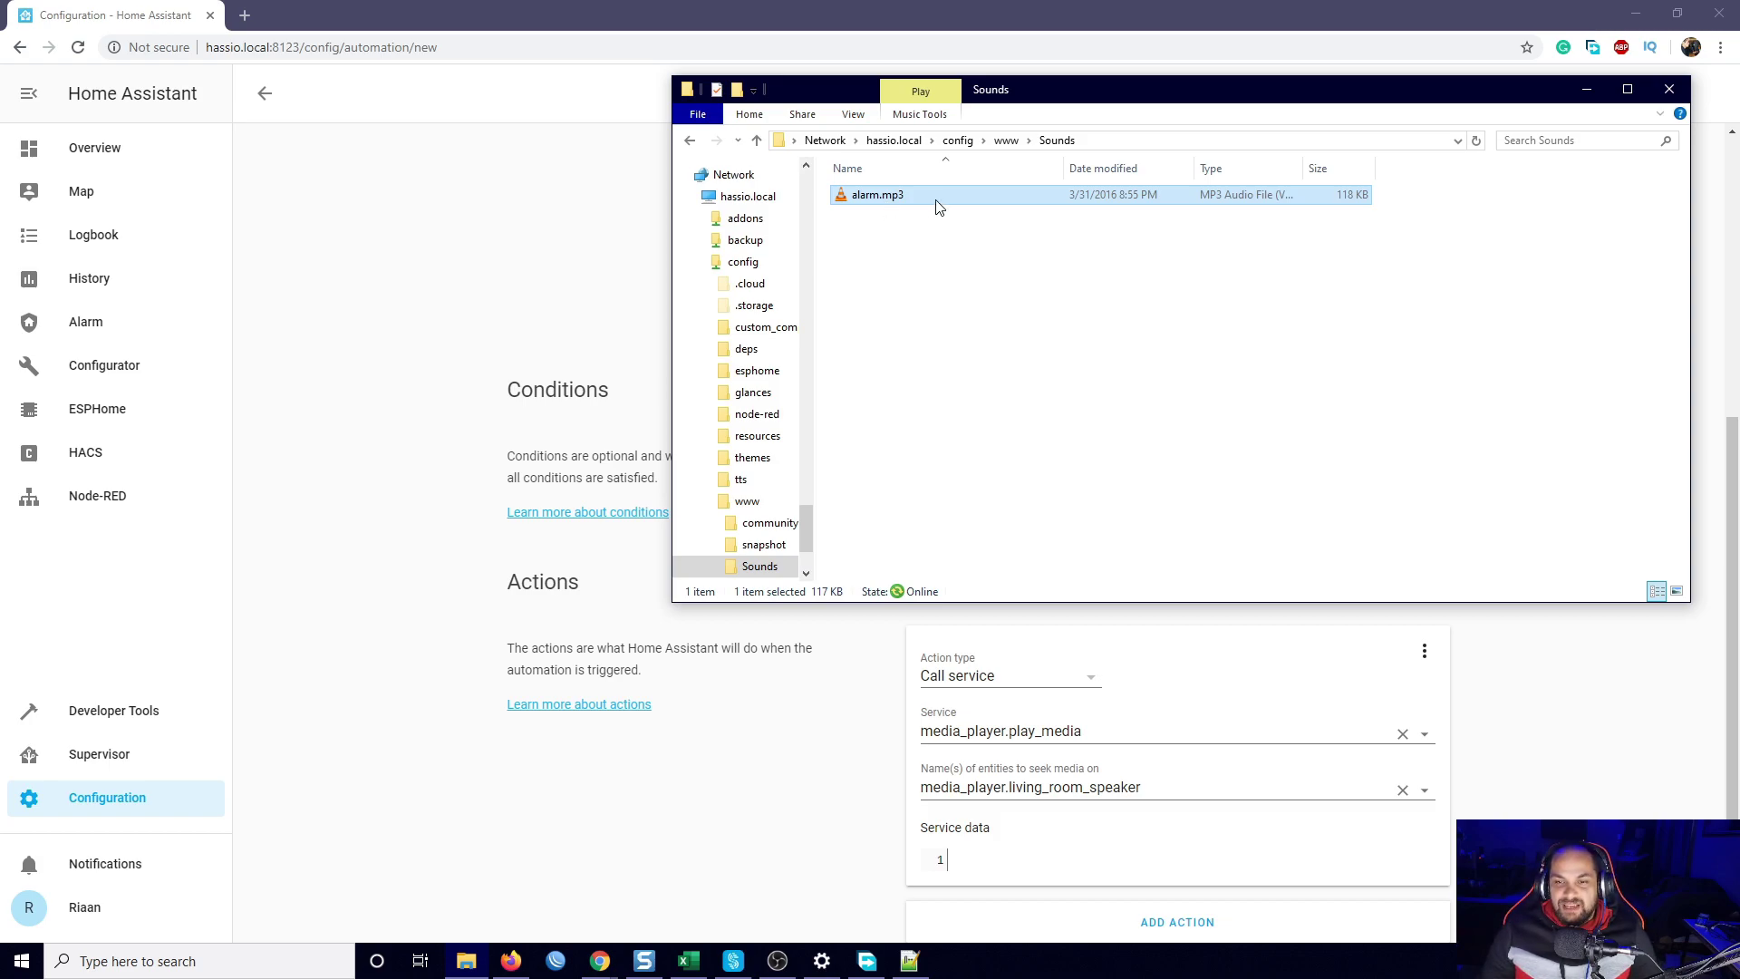
pyautogui.click(1012, 335)
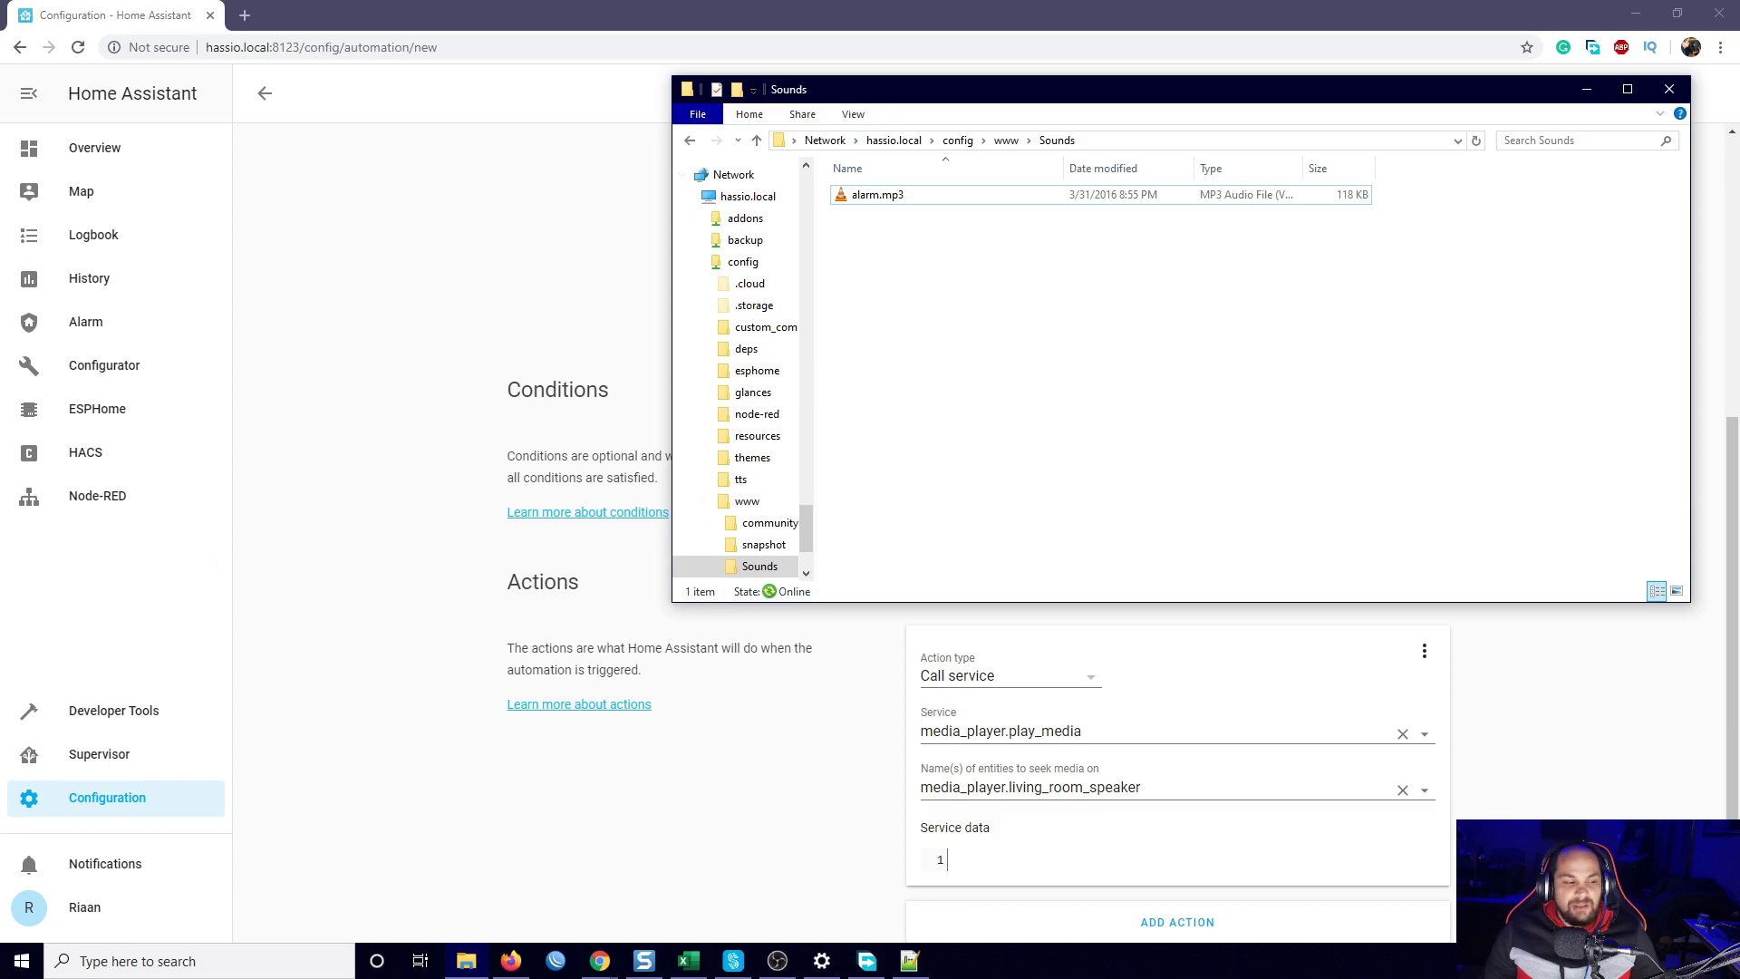
pyautogui.click(947, 859)
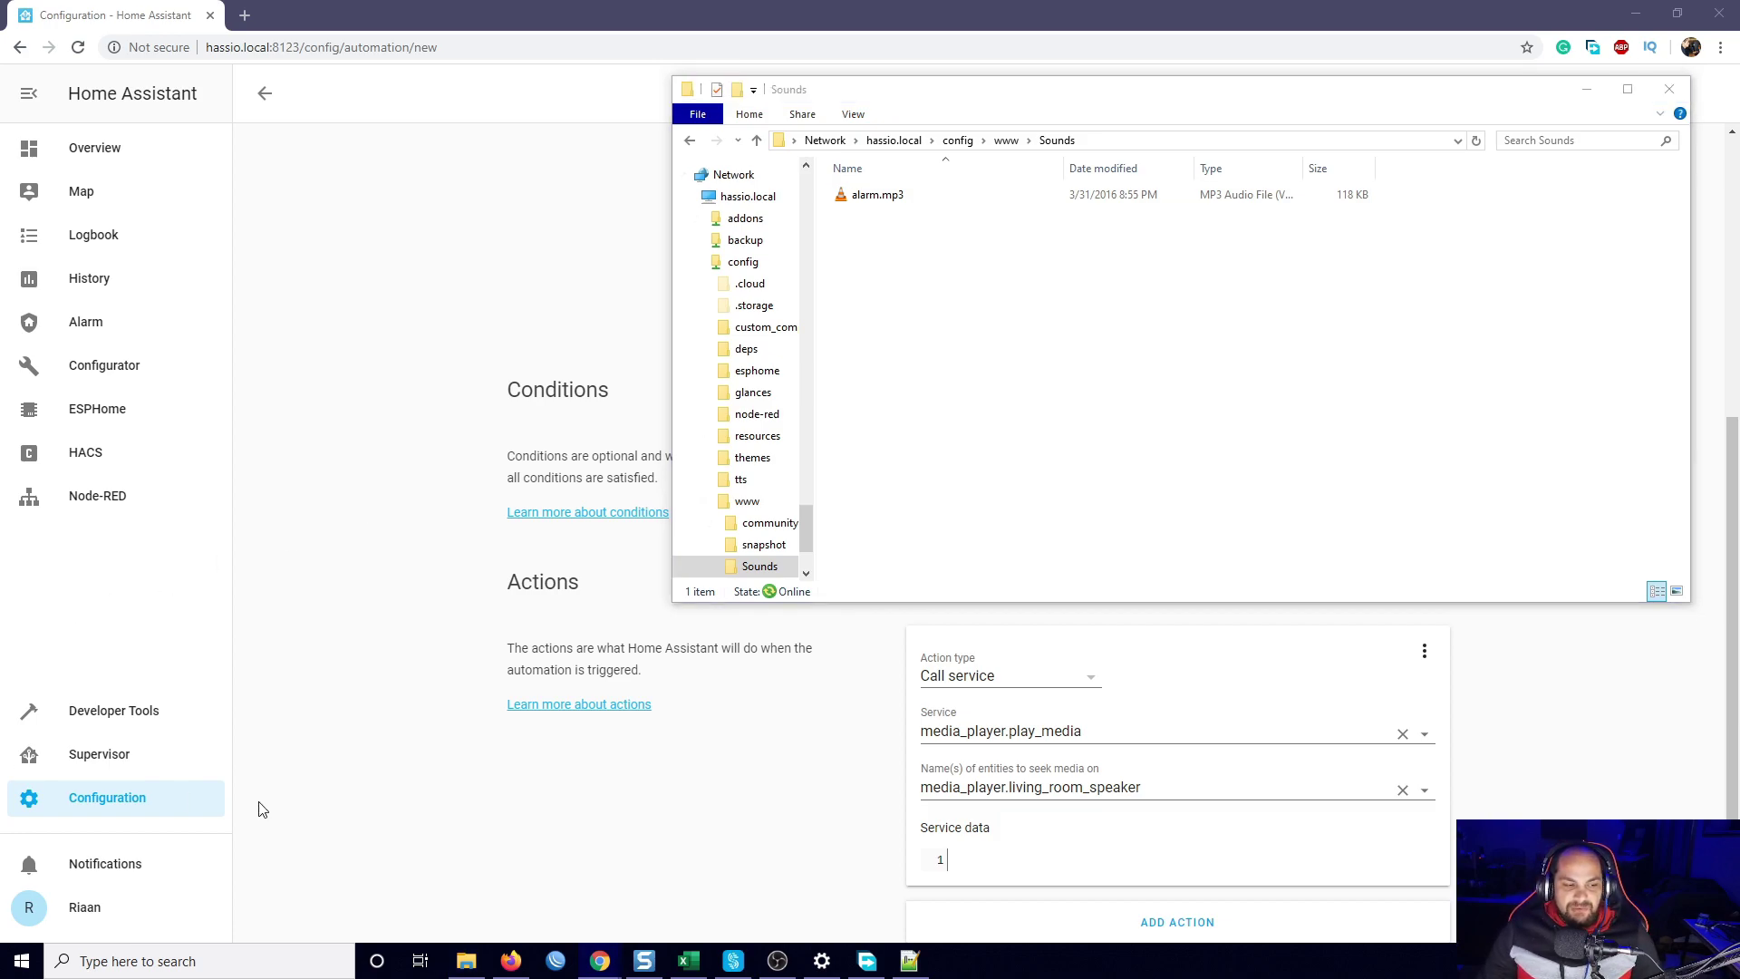
pyautogui.click(970, 876)
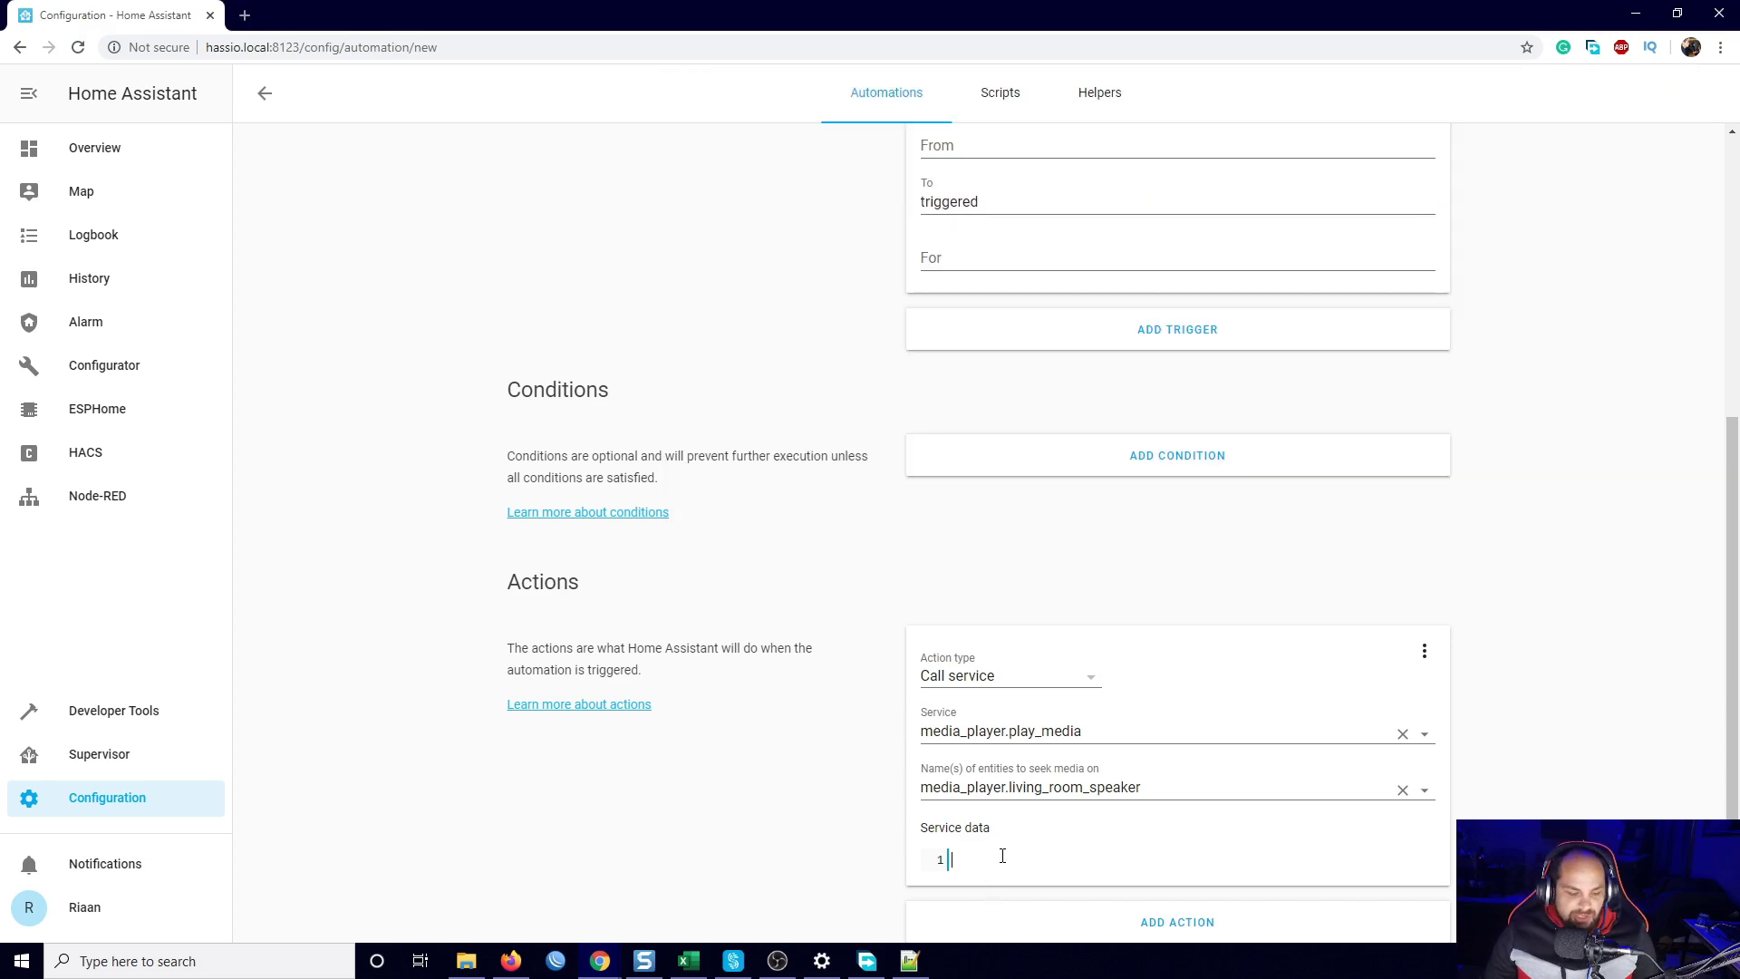
# Paste entity_id media_player.living_room_speaker, media_content_id /local/Sounds/alarm.mp3 and media_content_type audio/mp3 into Service data
pyautogui.write("entity_id: media_player.living_room_speaker media_content_id: 'http://10.0.0.135:8123/local/Sounds/alarm.mp3' media_content_type: audio/mp3")
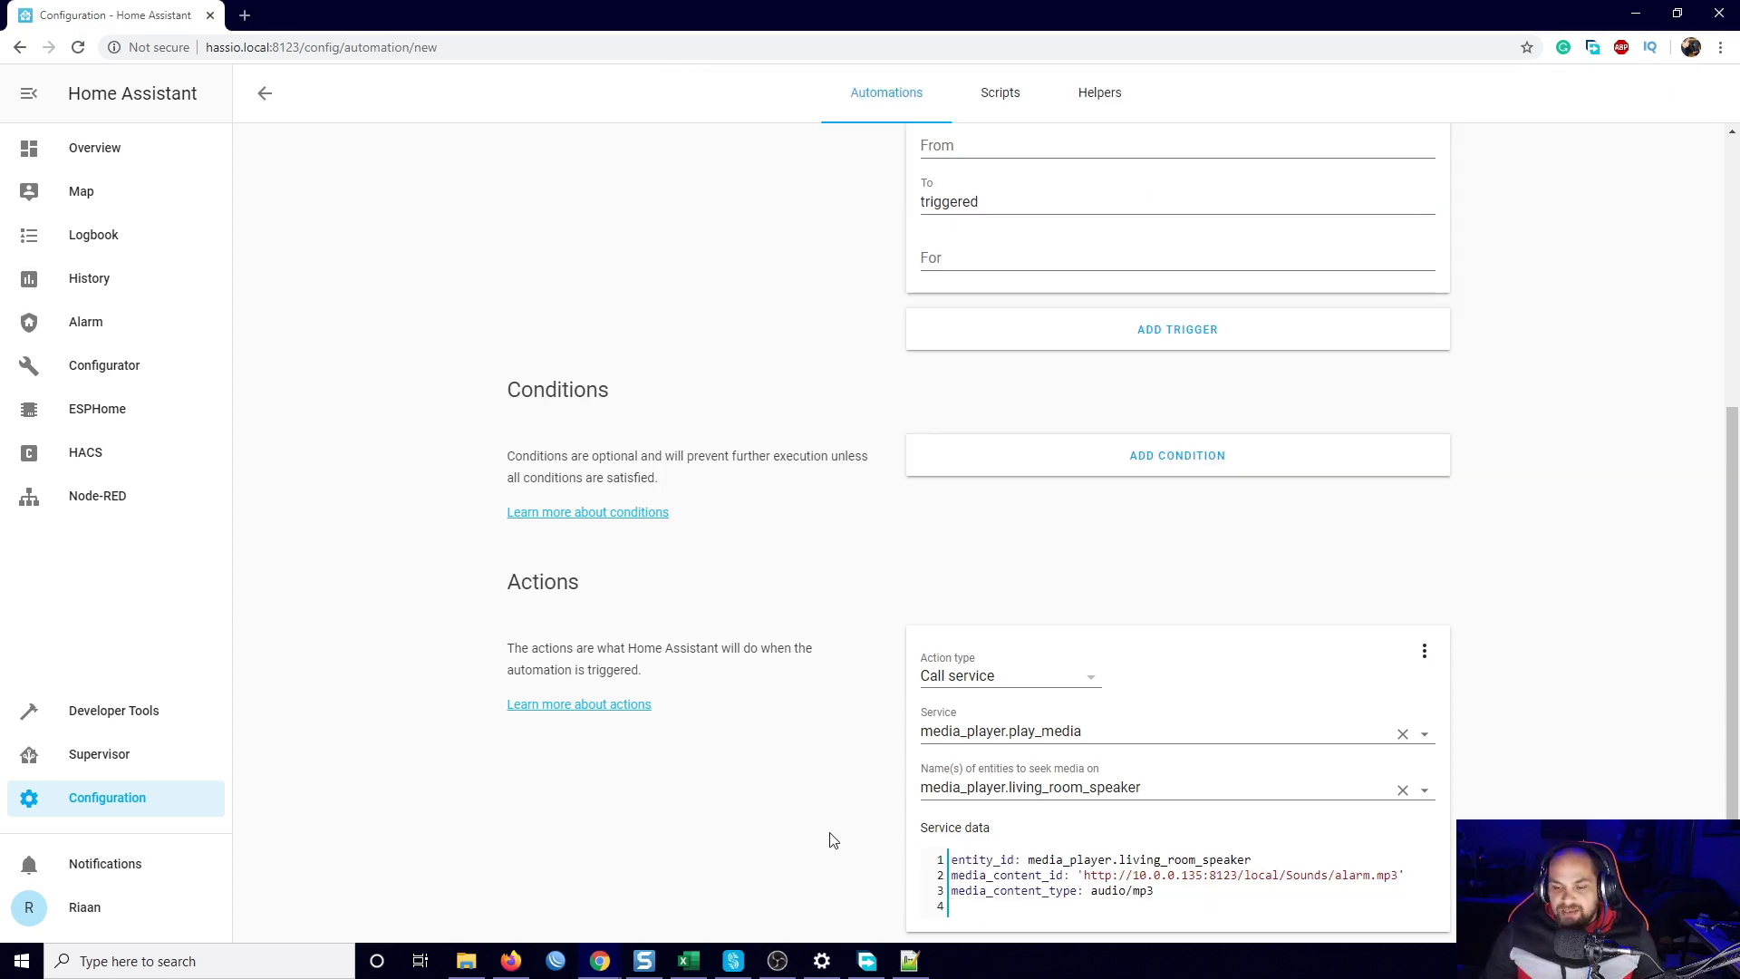
pyautogui.click(952, 815)
pyautogui.moveTo(952, 814); pyautogui.dragTo(1251, 814)
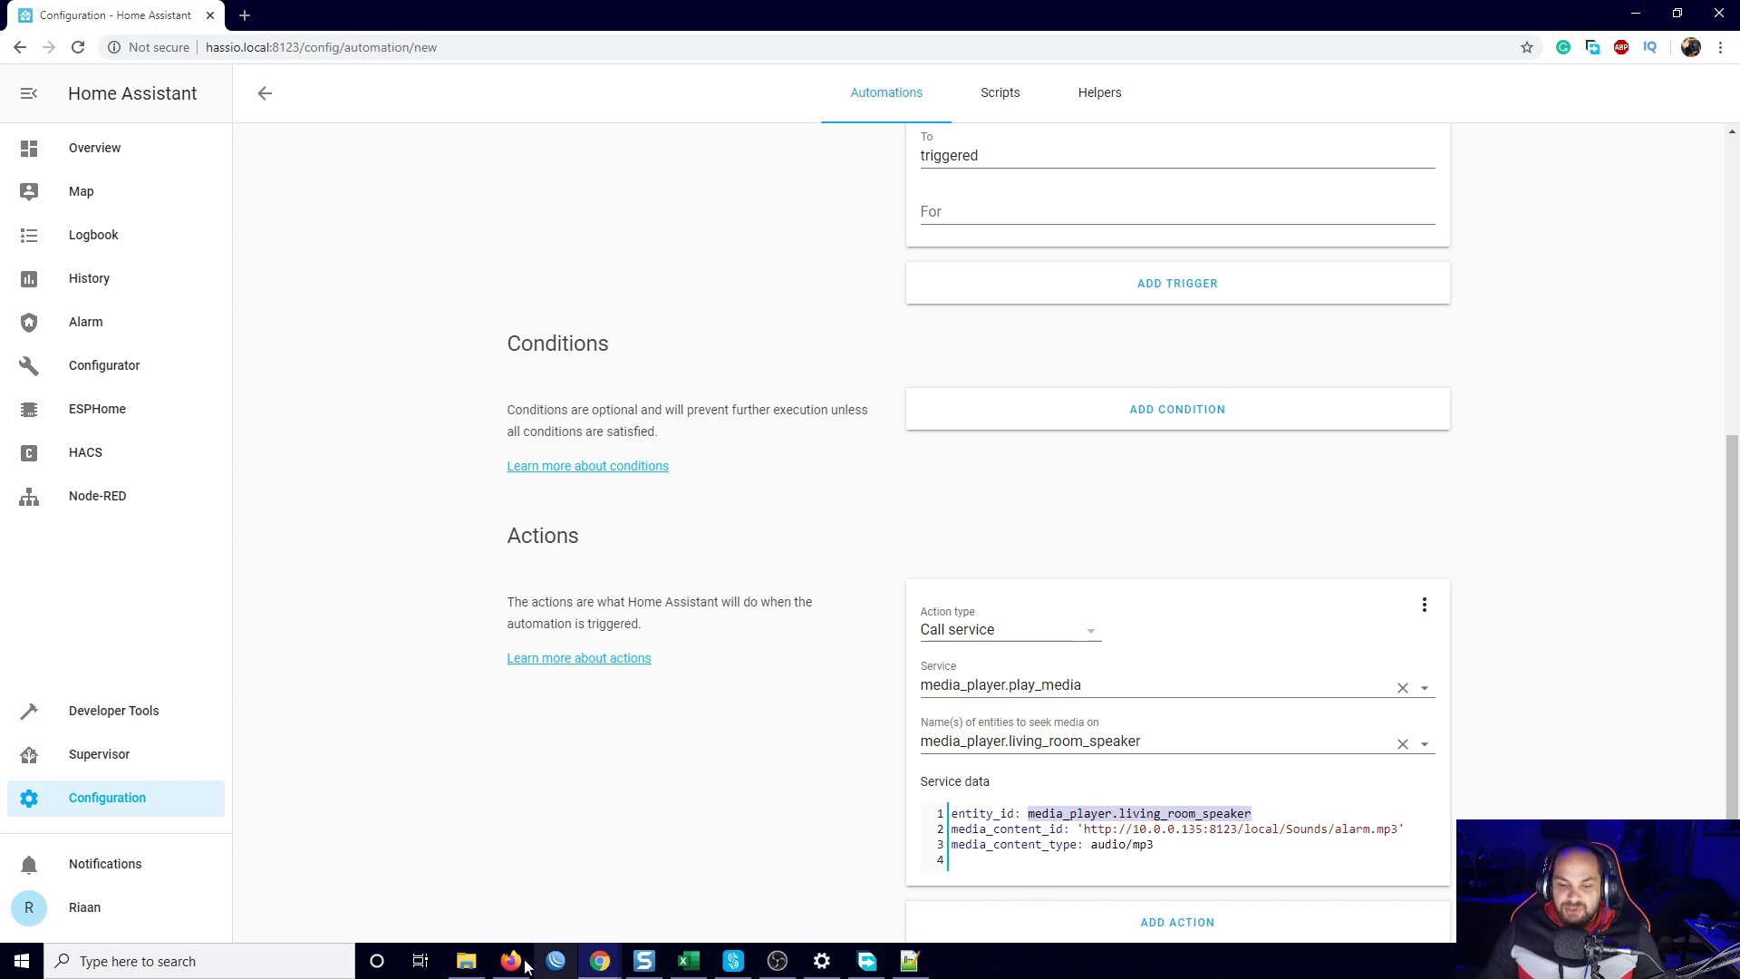
pyautogui.click(466, 961)
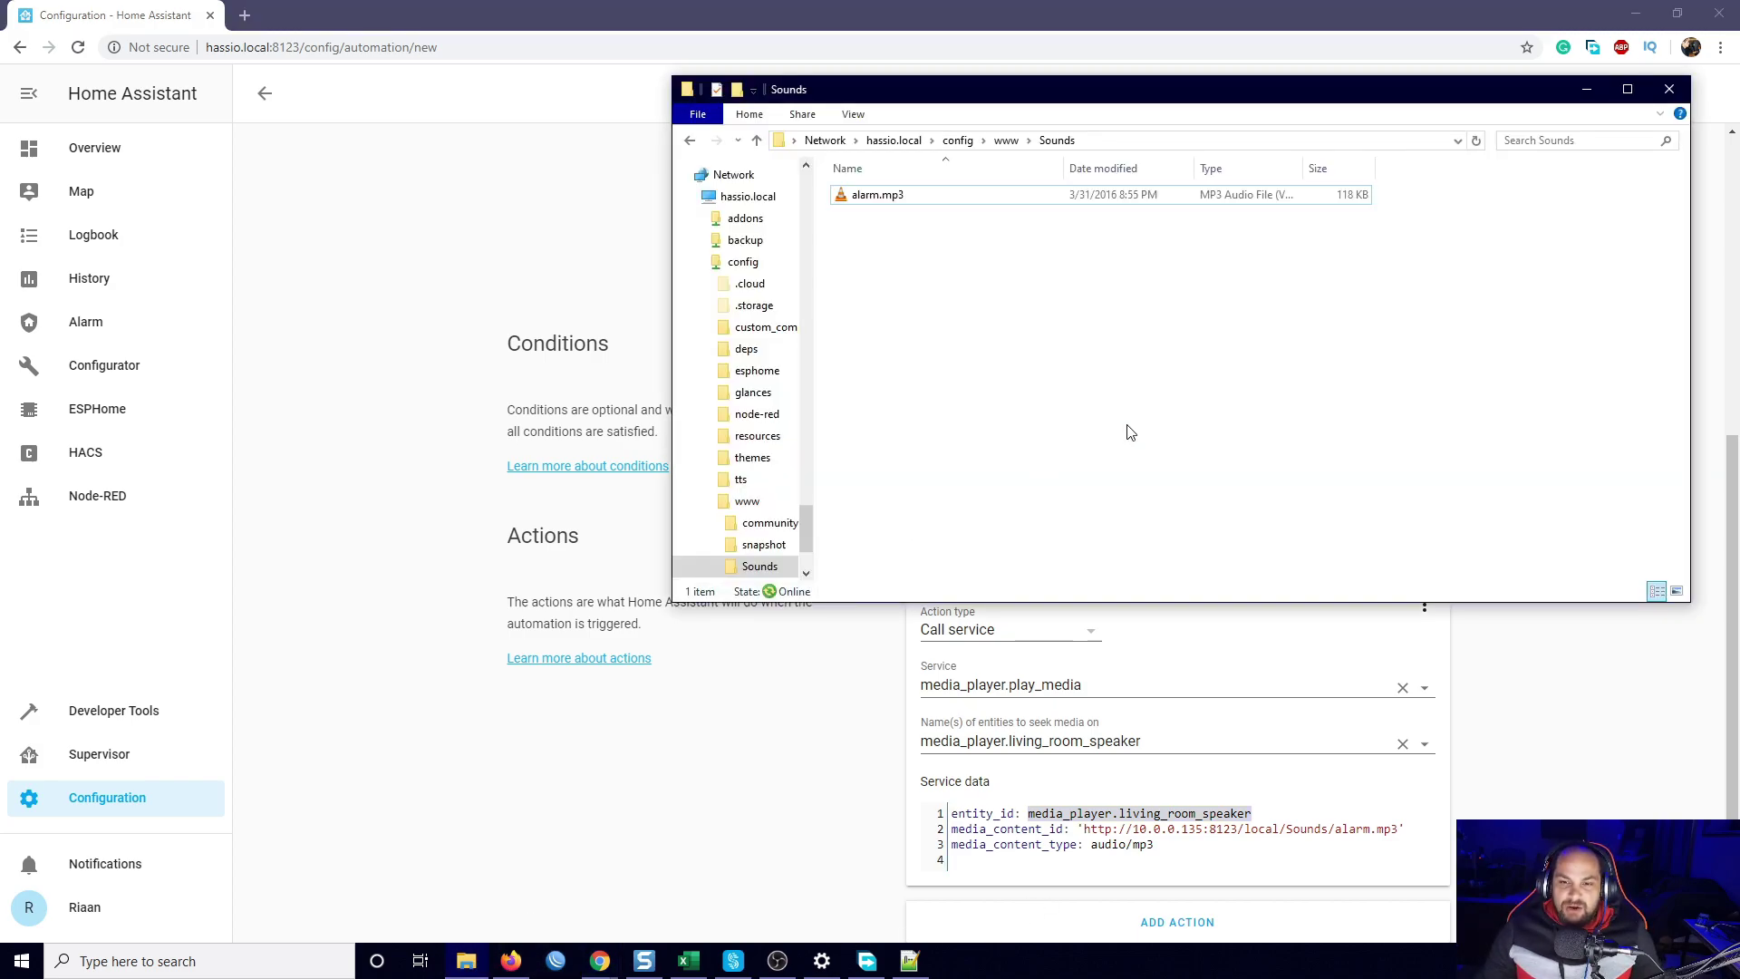
pyautogui.click(1006, 141)
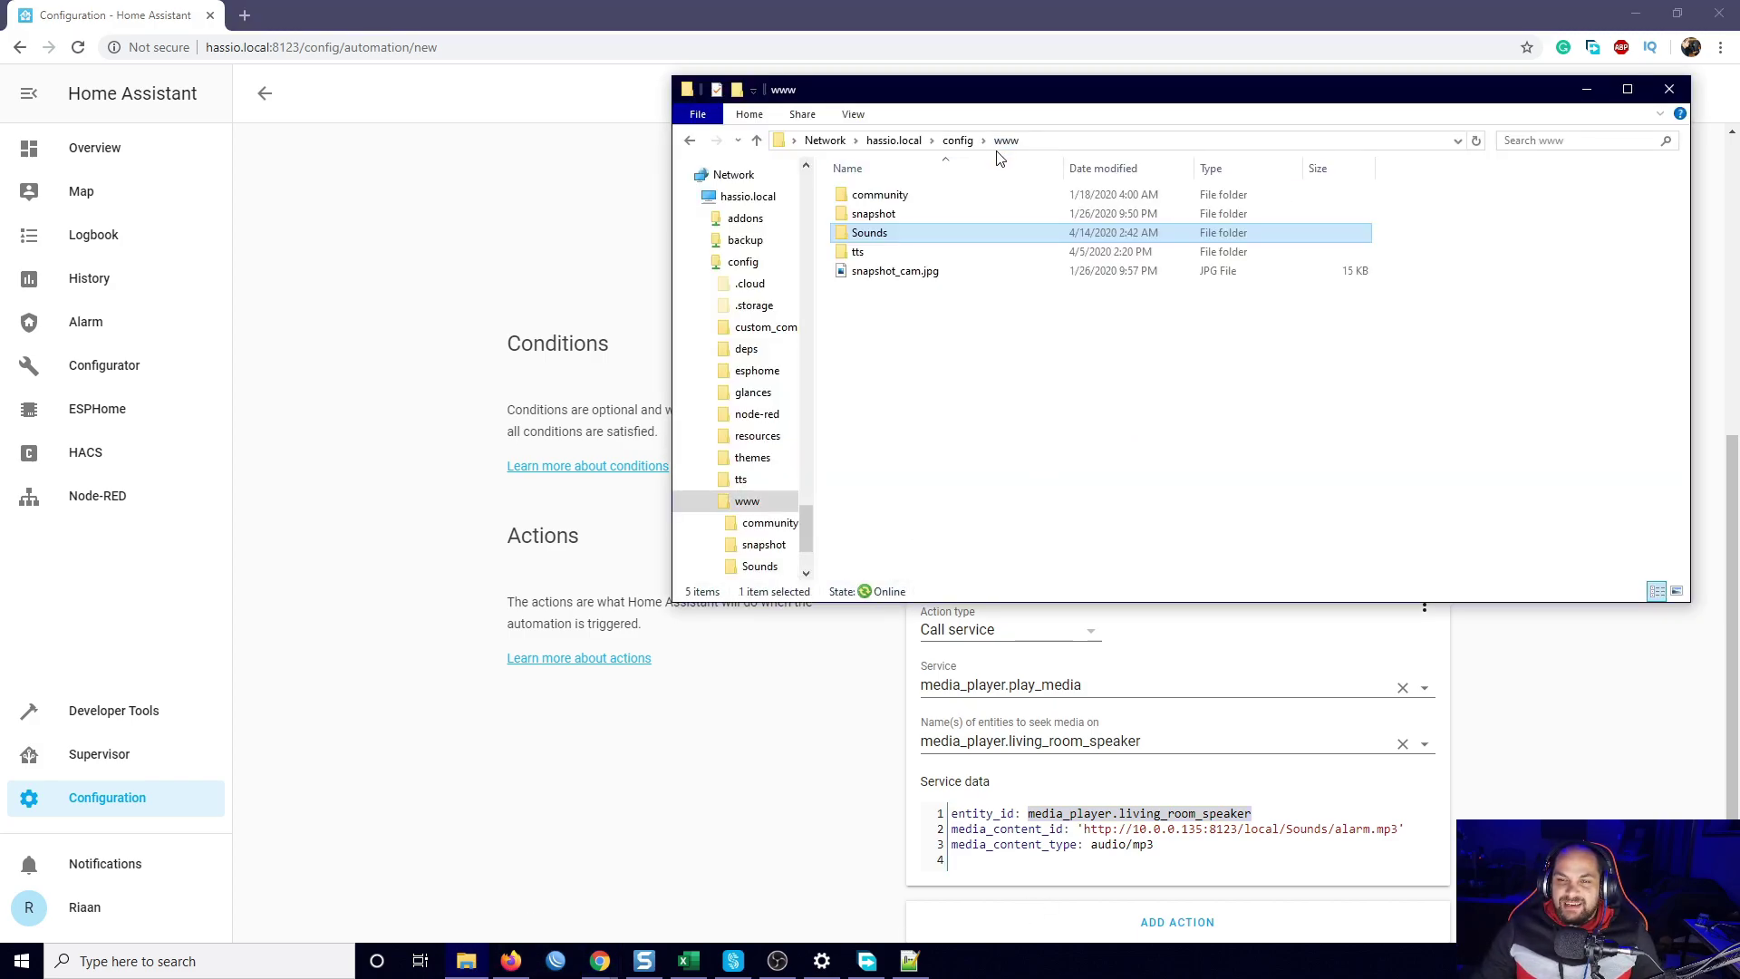
pyautogui.doubleClick(879, 234)
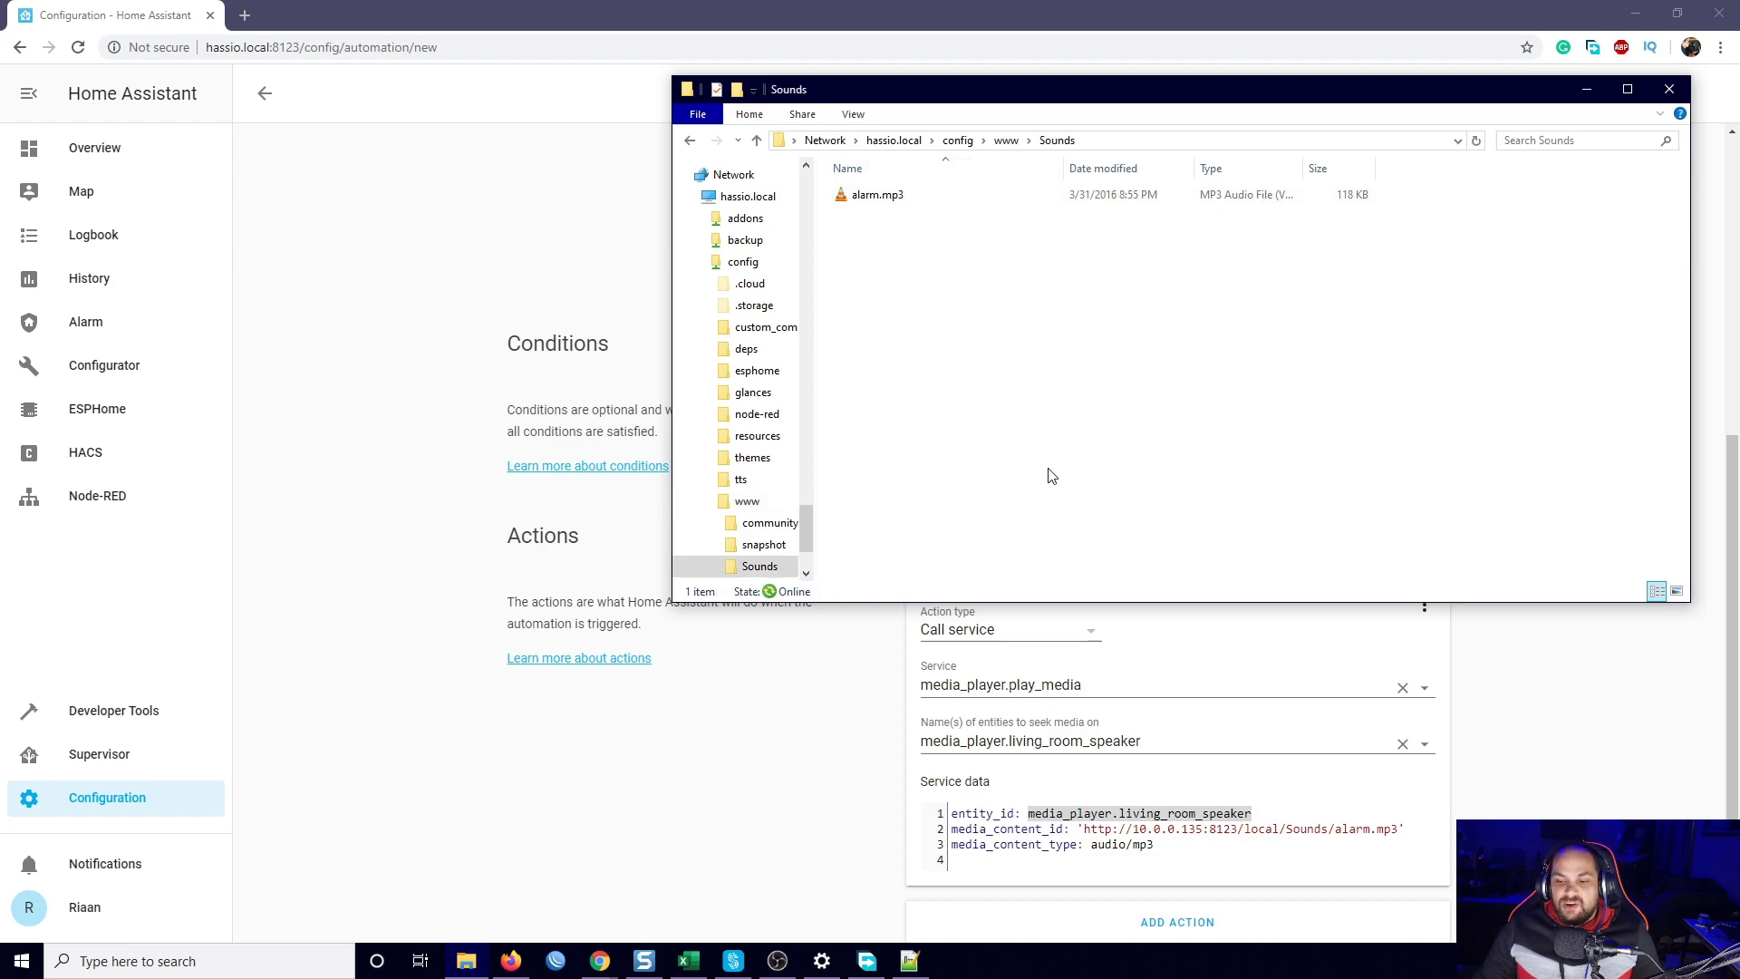
pyautogui.click(969, 829)
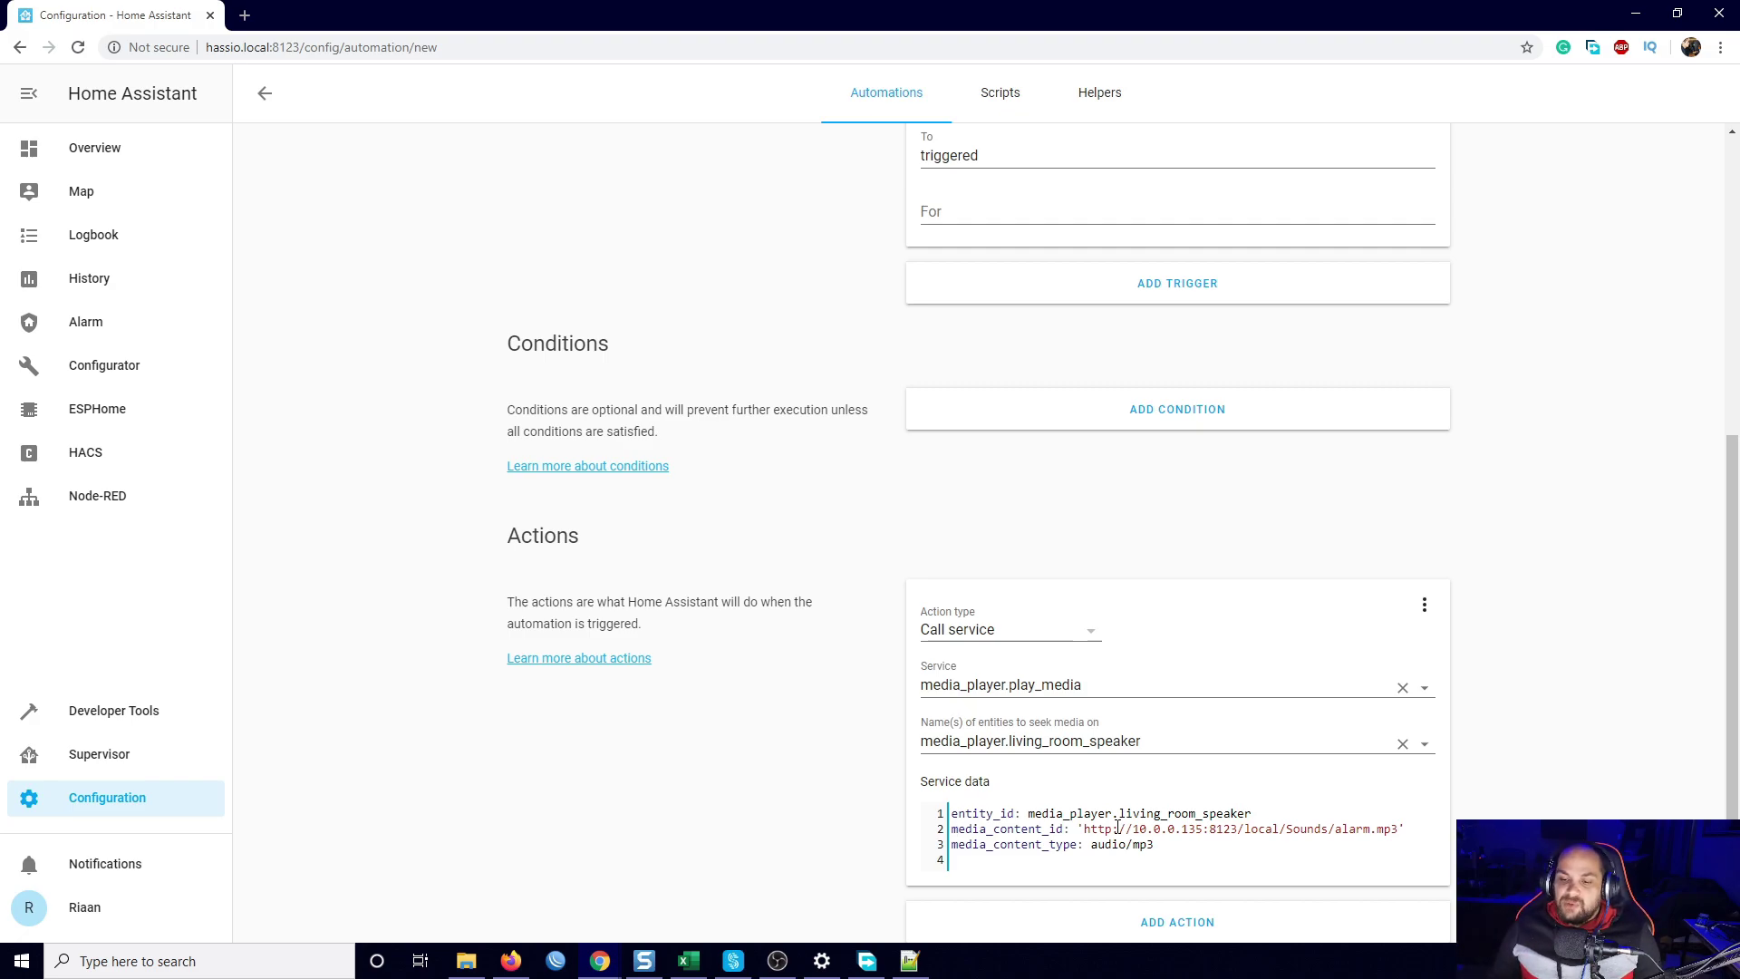
pyautogui.moveTo(1134, 832); pyautogui.dragTo(1240, 832)
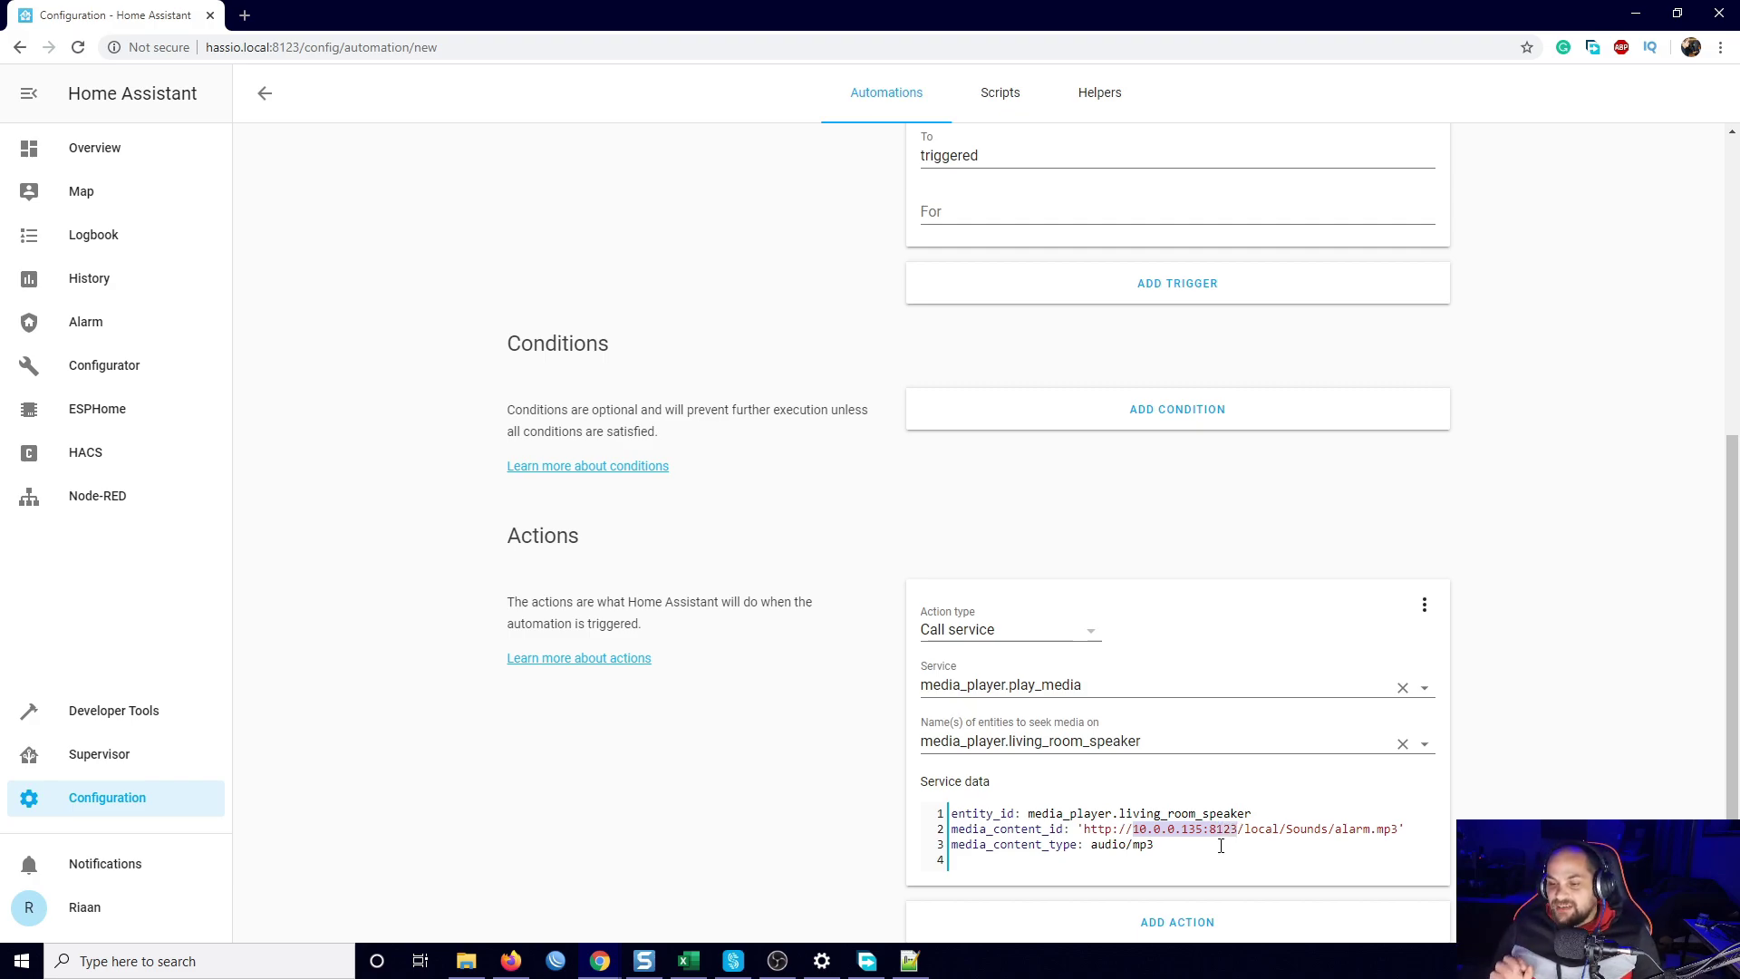
pyautogui.moveTo(1244, 832); pyautogui.dragTo(1282, 831)
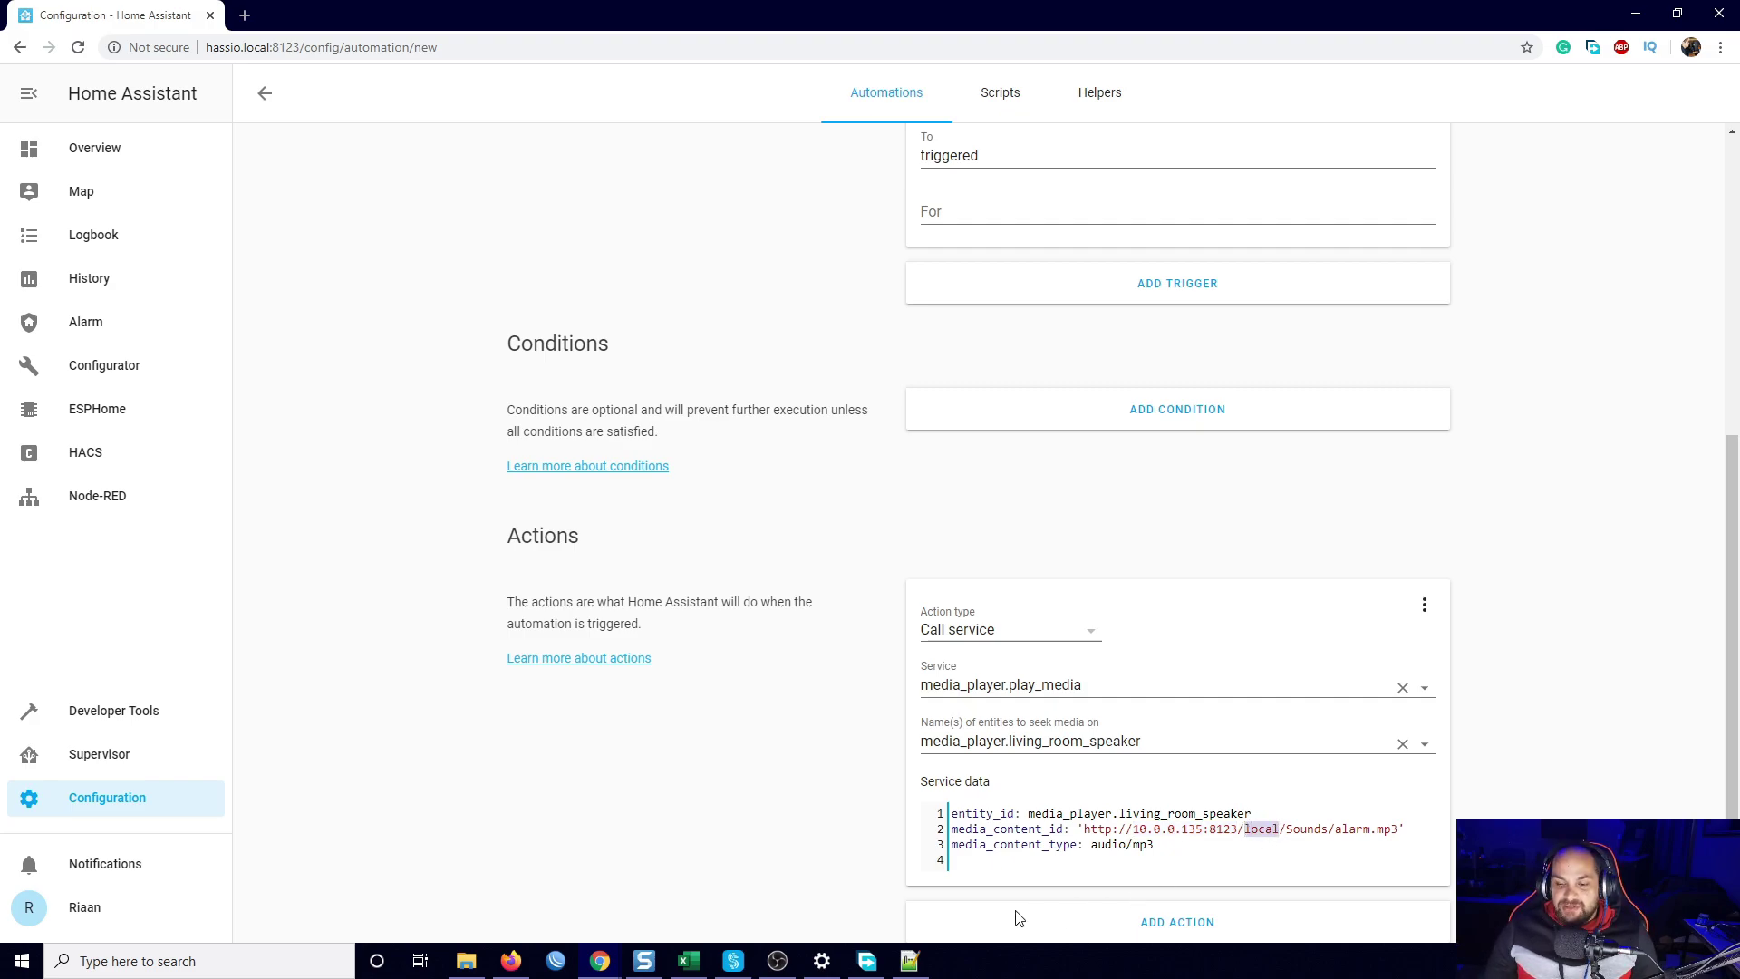
pyautogui.click(1273, 831)
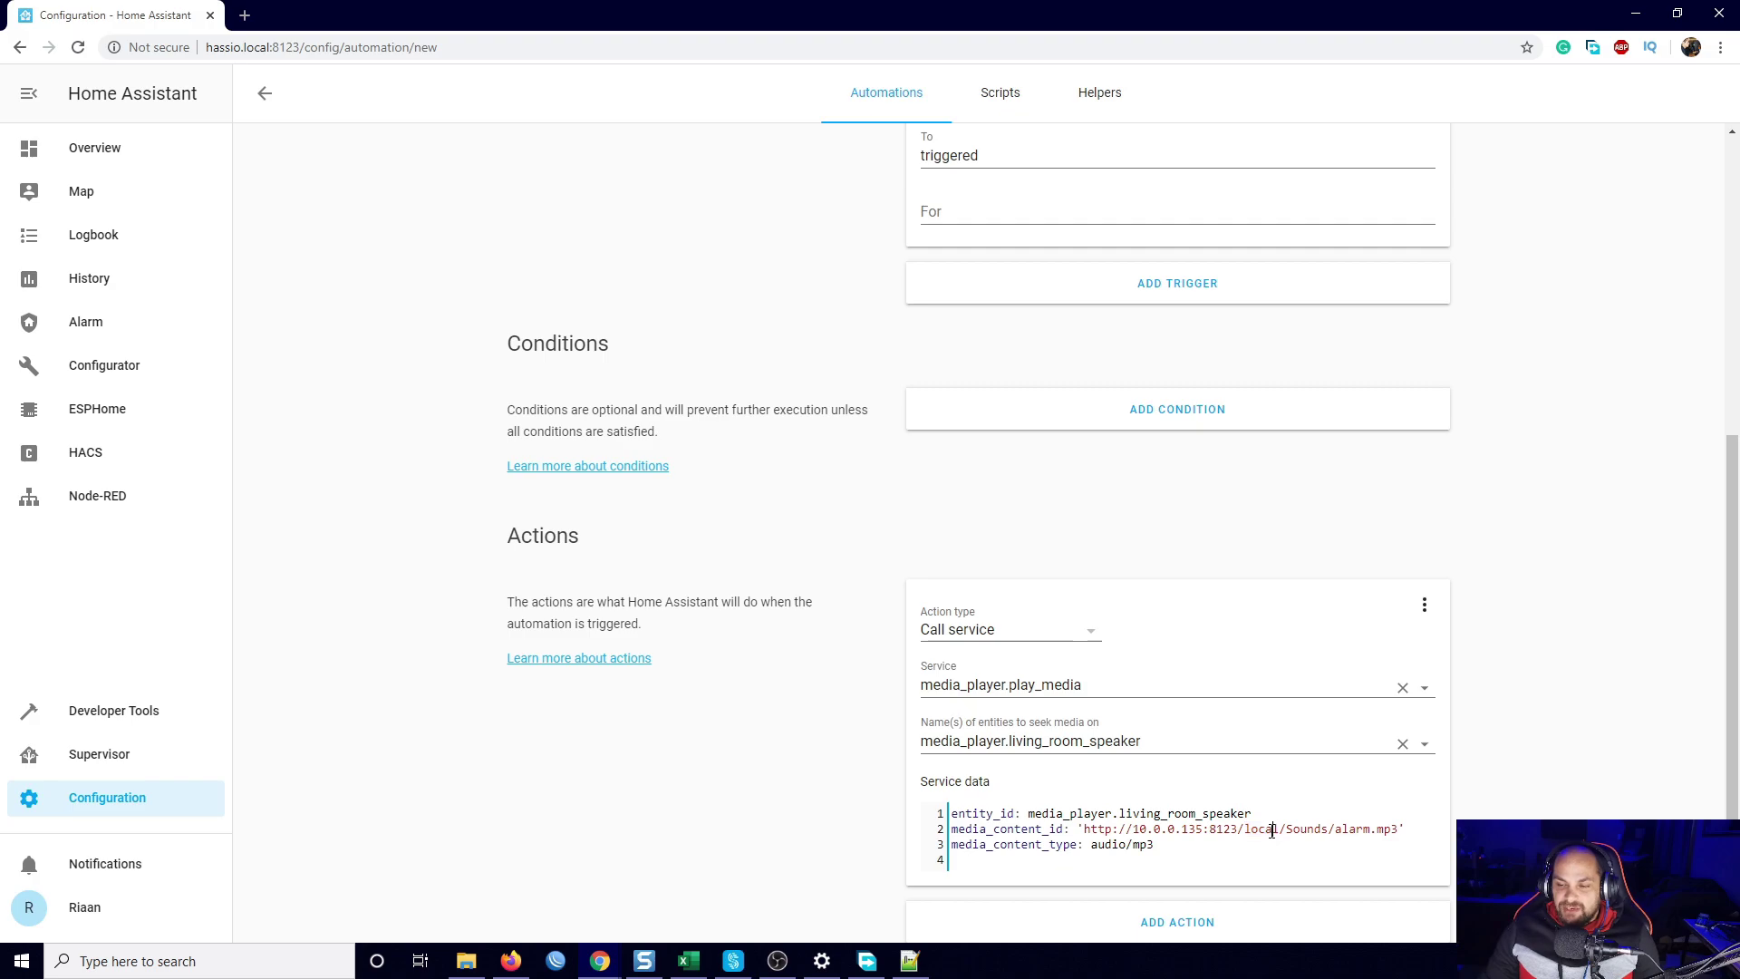
pyautogui.moveTo(1287, 831); pyautogui.dragTo(1326, 831)
pyautogui.click(466, 961)
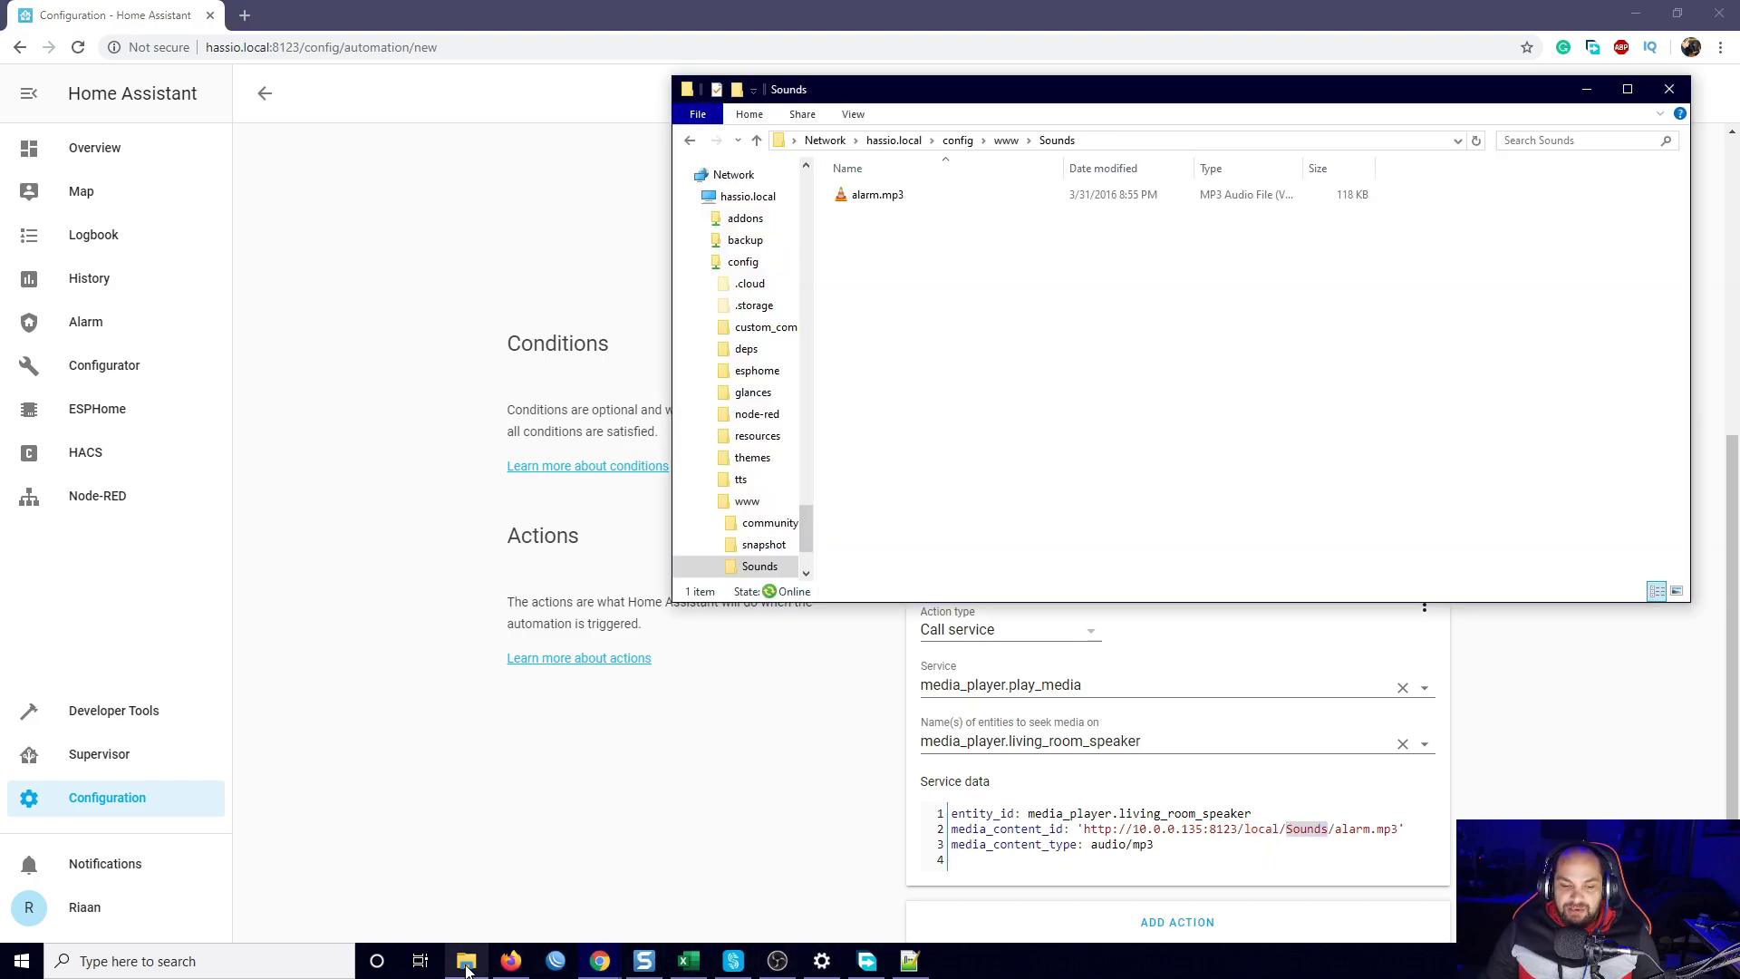
pyautogui.click(1007, 143)
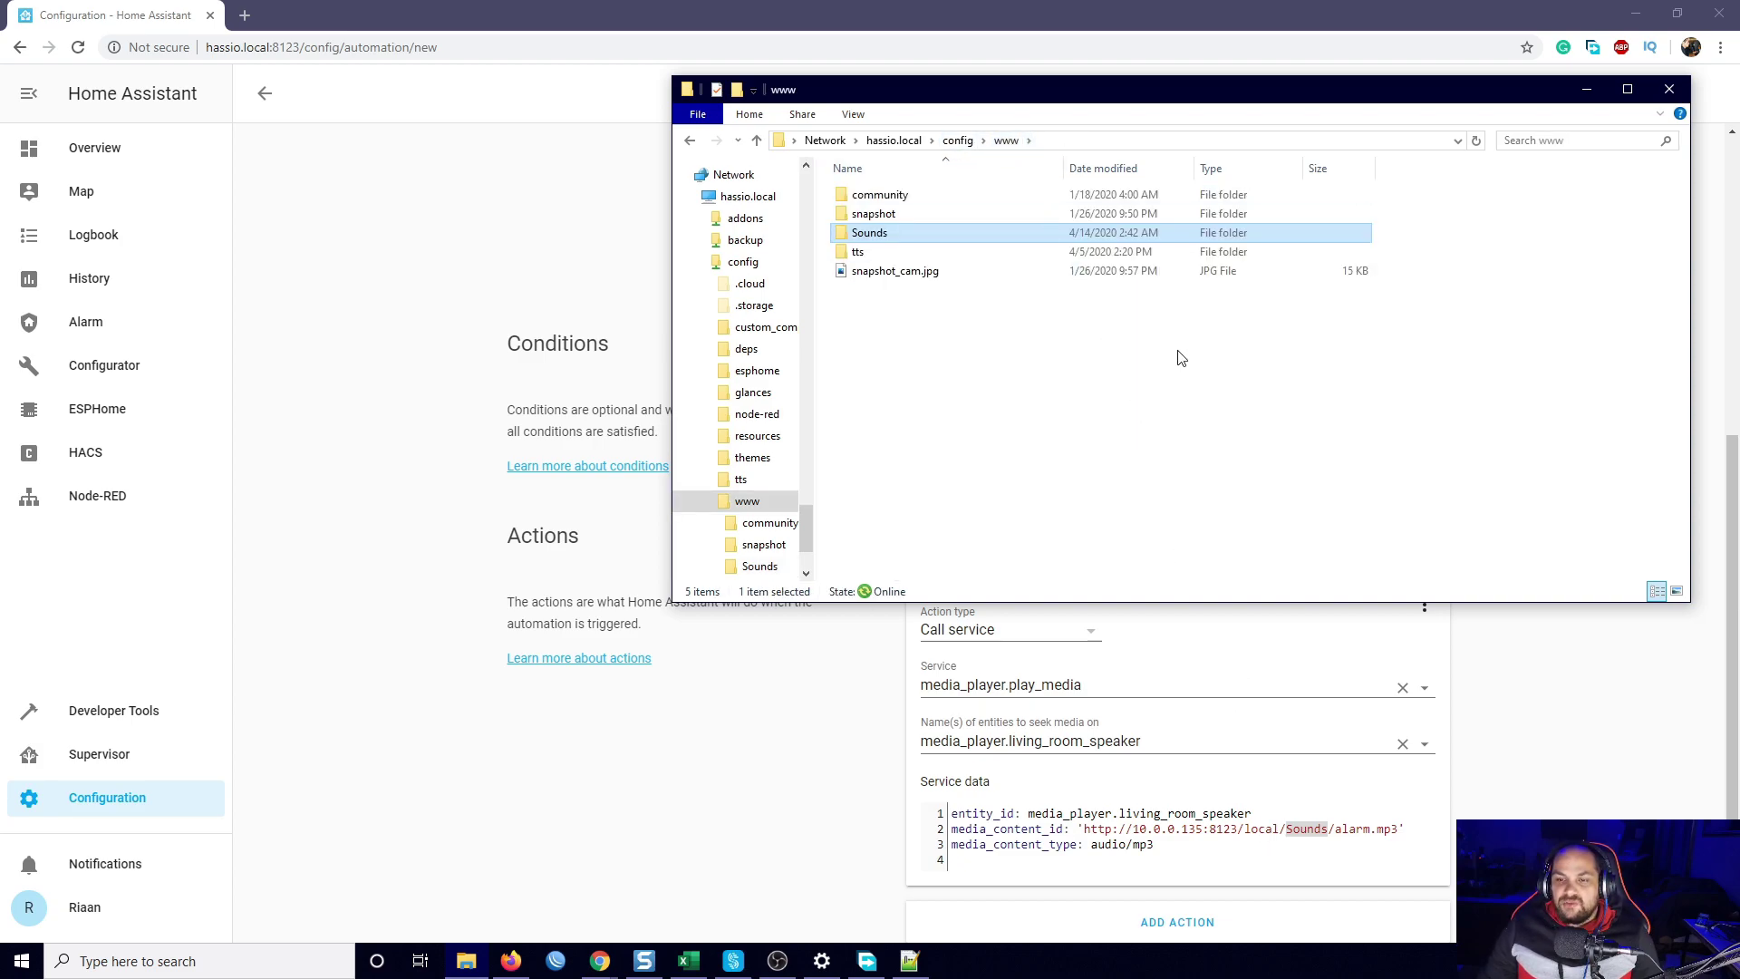
pyautogui.doubleClick(883, 234)
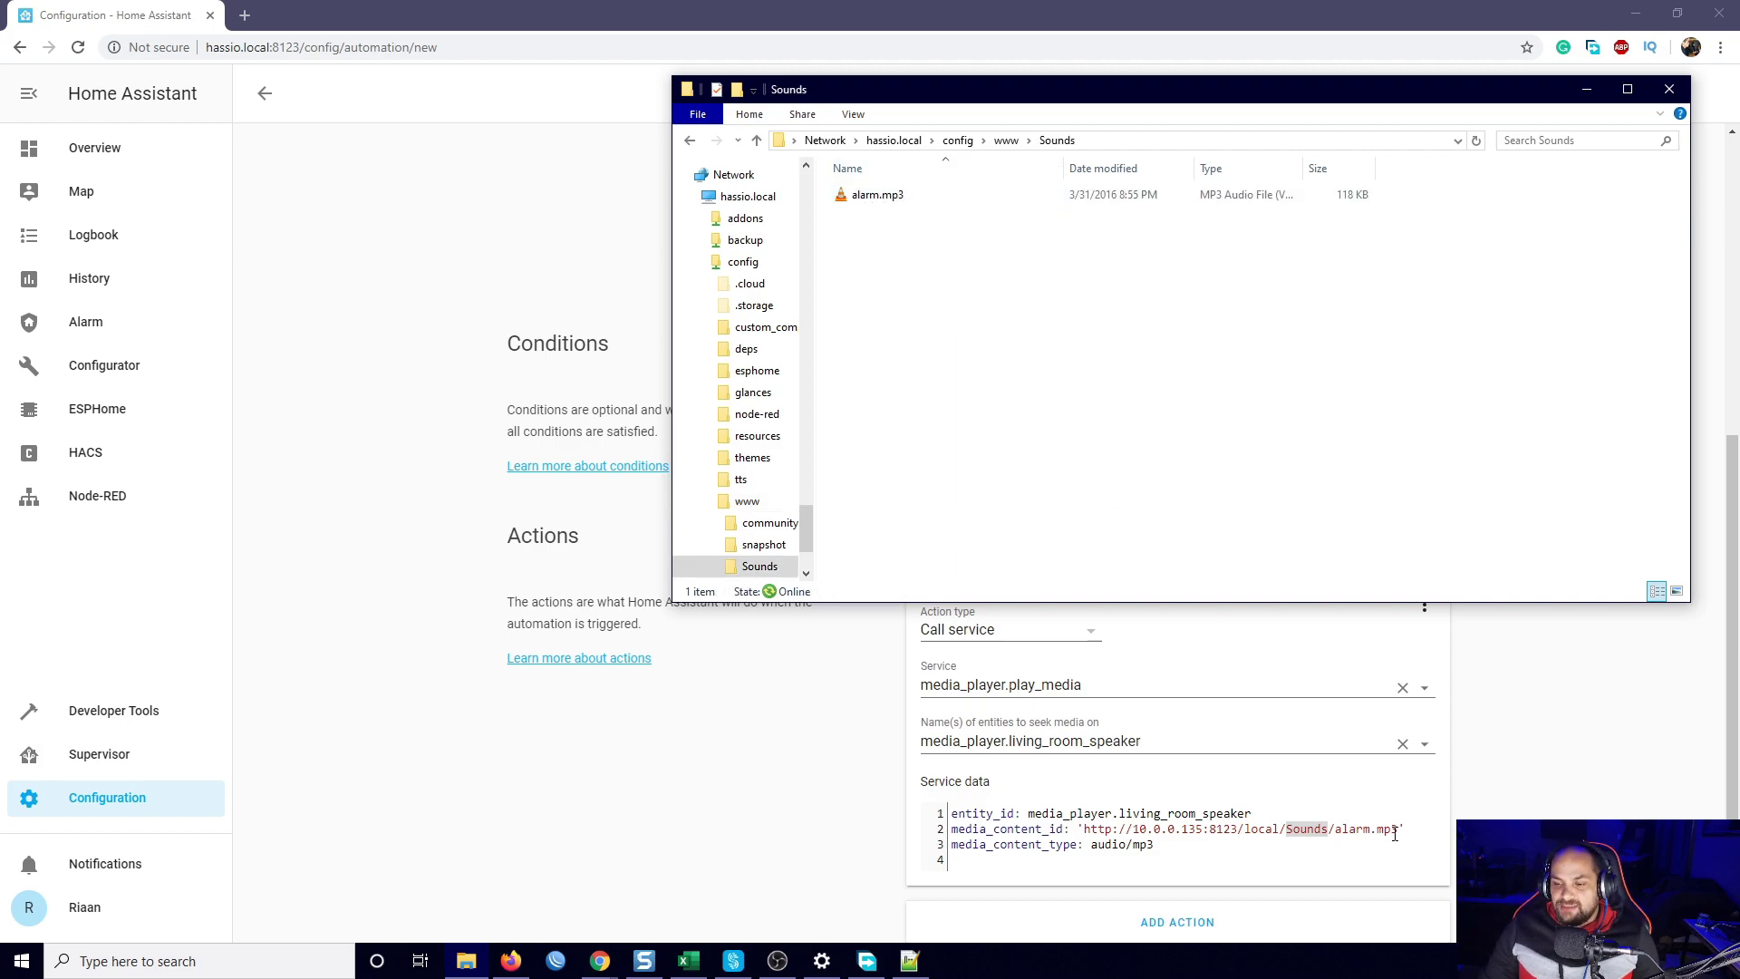
pyautogui.click(1301, 856)
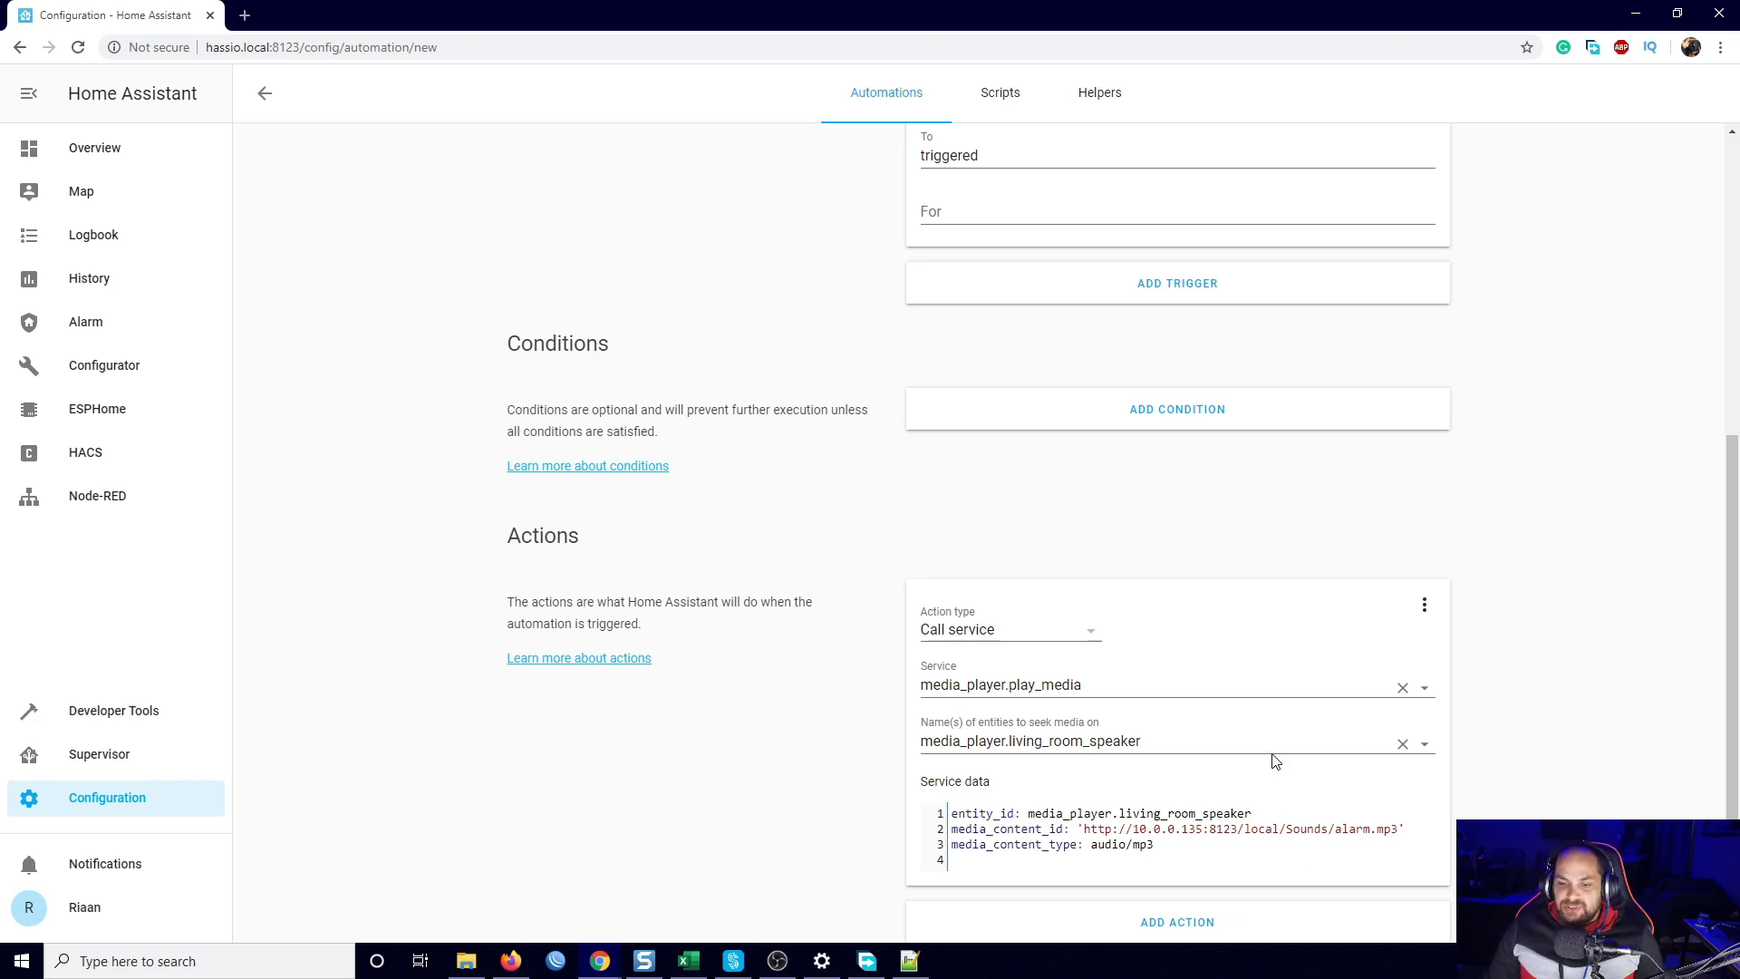
# Save the automation, switch off alarm triggered12, and look over the Alarm Trigger automation
pyautogui.click(1668, 906)
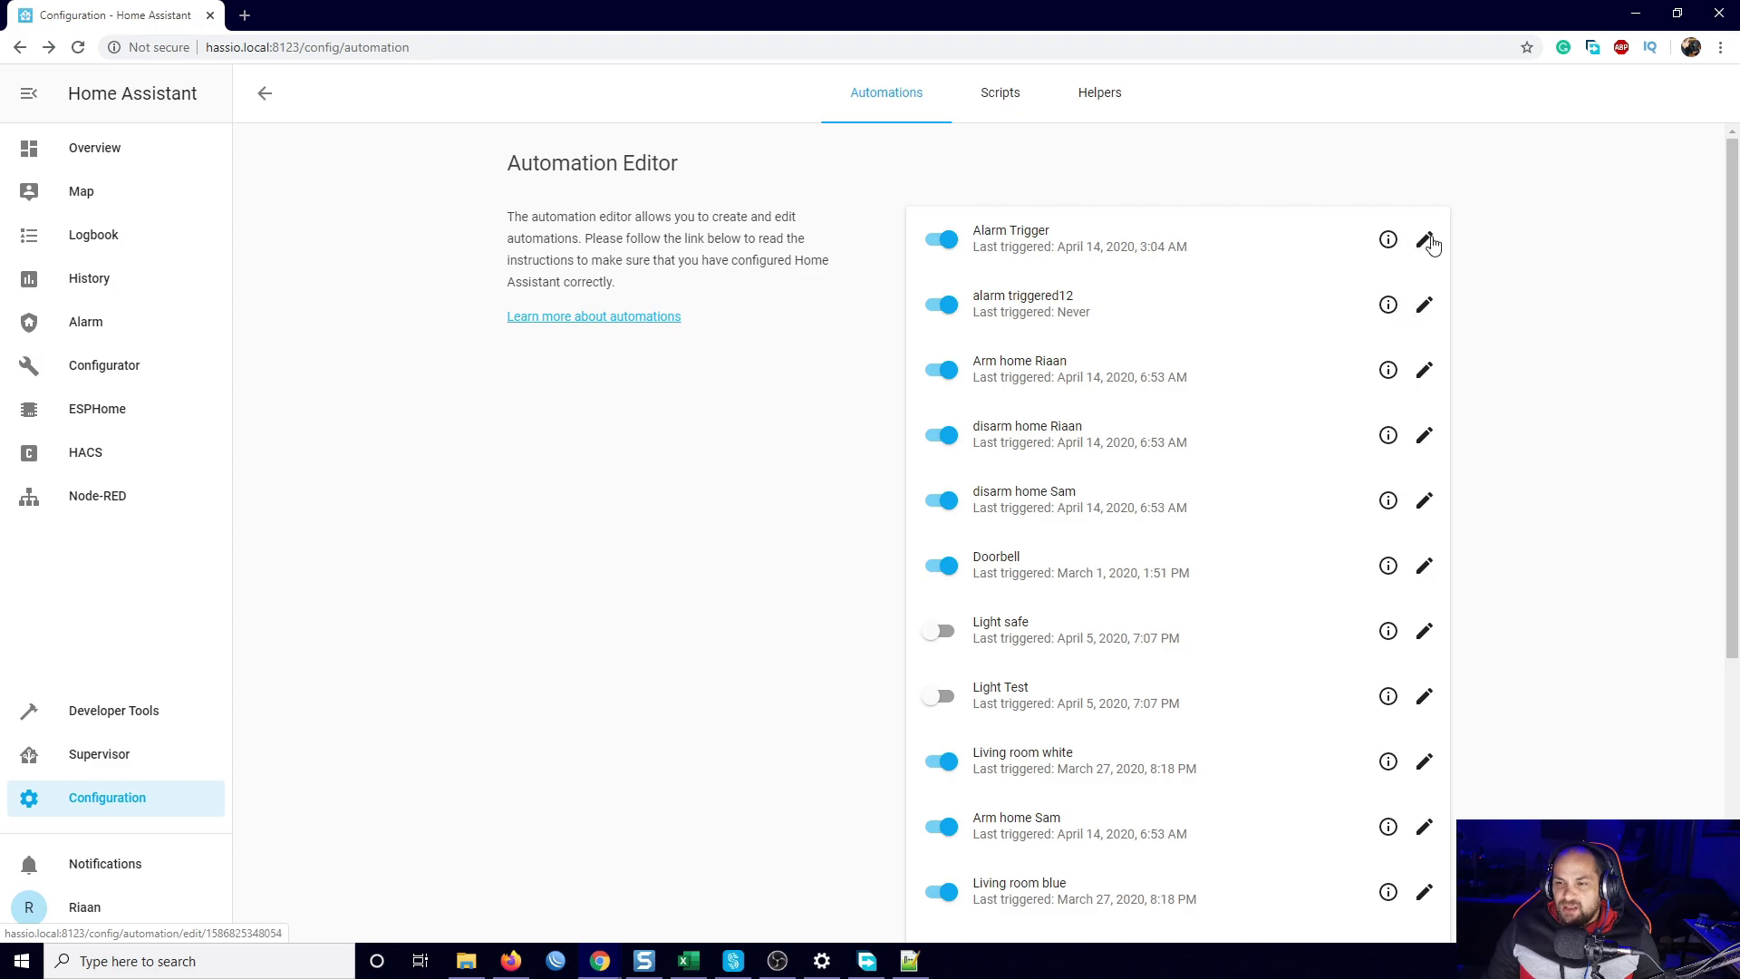
pyautogui.click(945, 306)
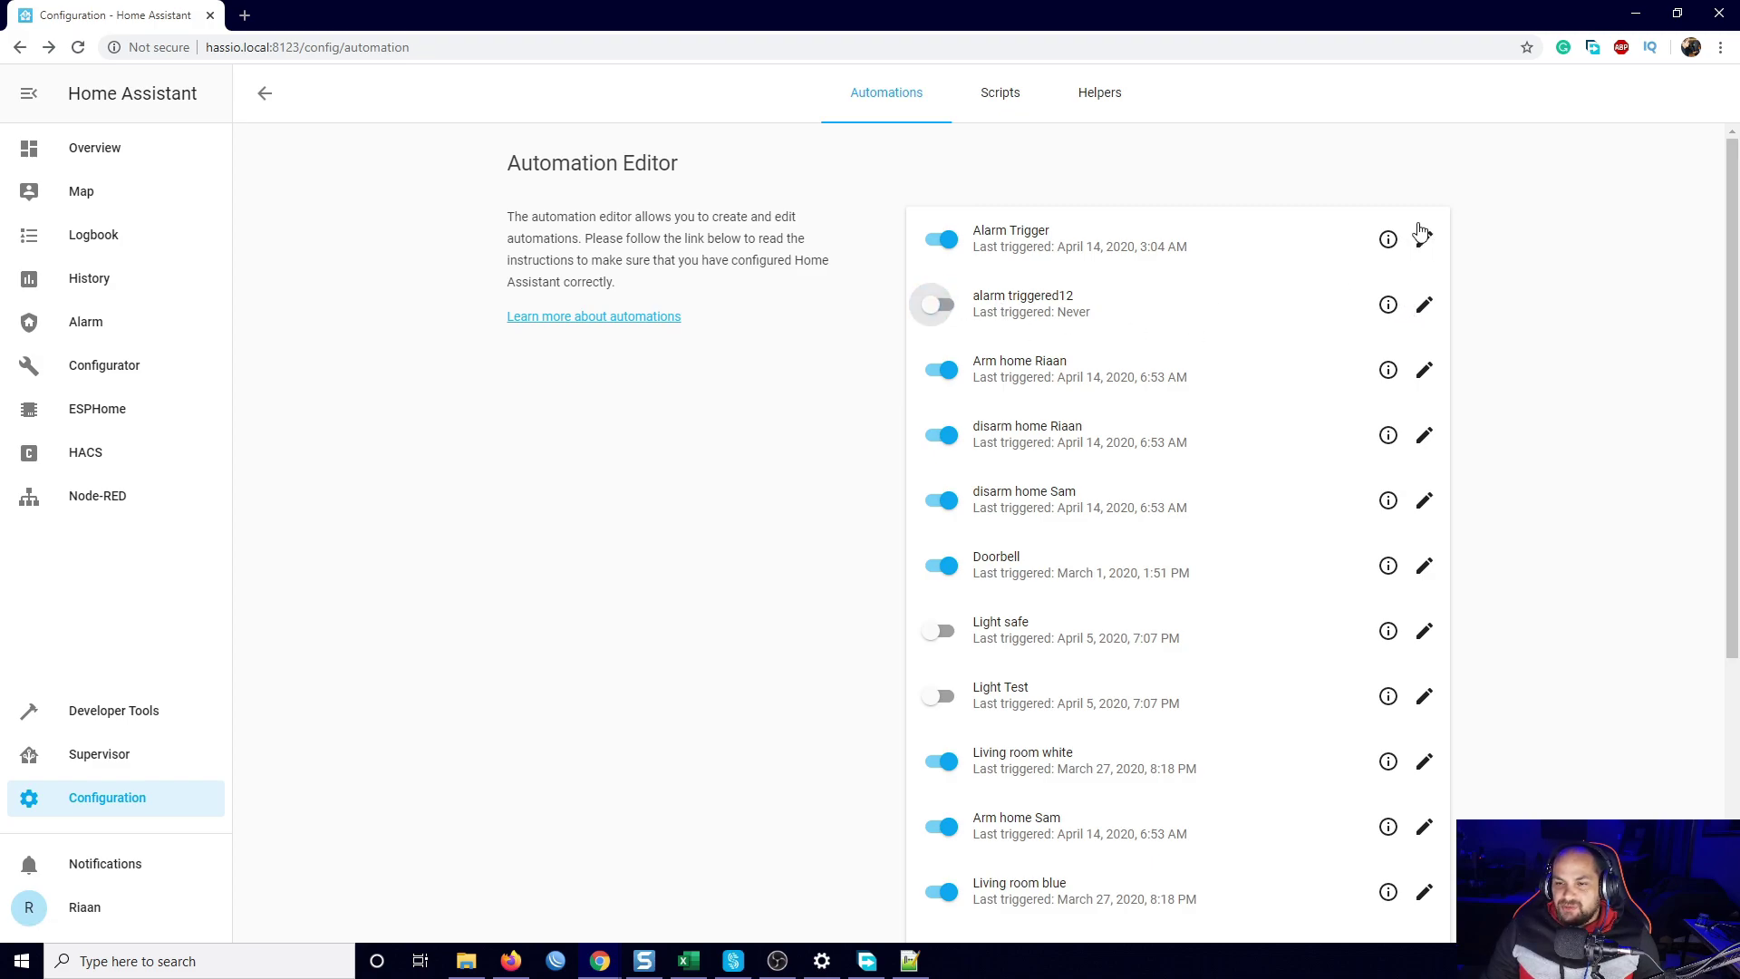
pyautogui.click(1424, 238)
pyautogui.scroll(-6, 1149, 499)
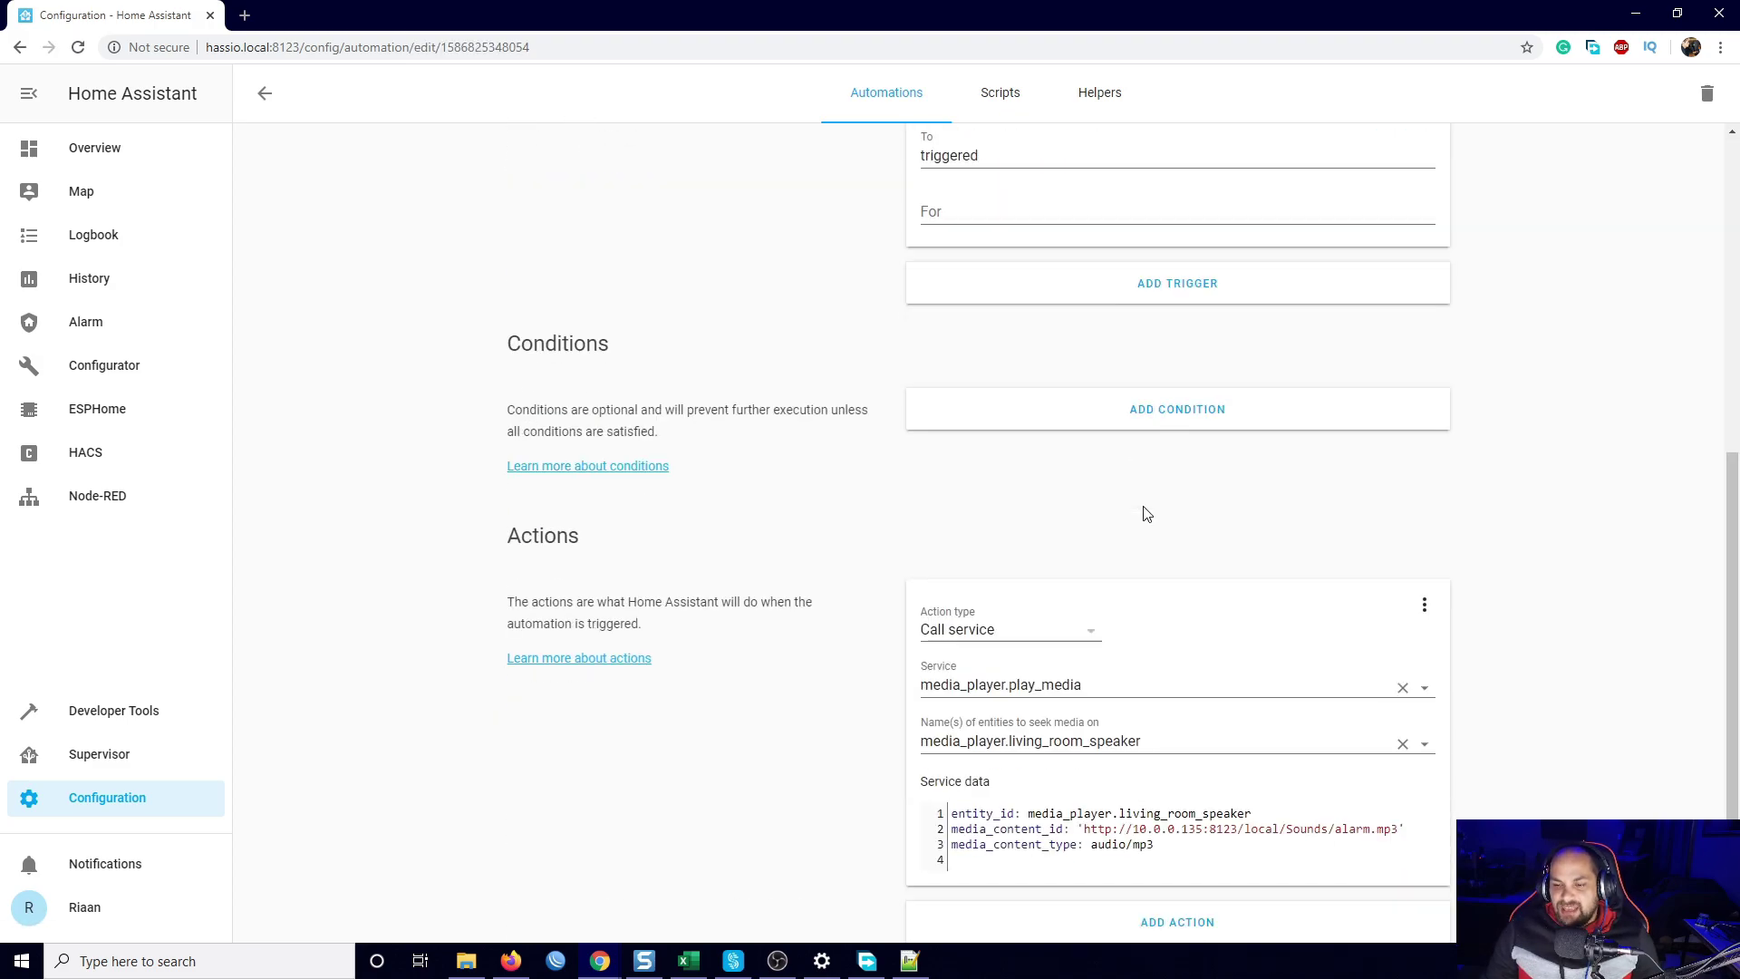
pyautogui.scroll(5, 1061, 544)
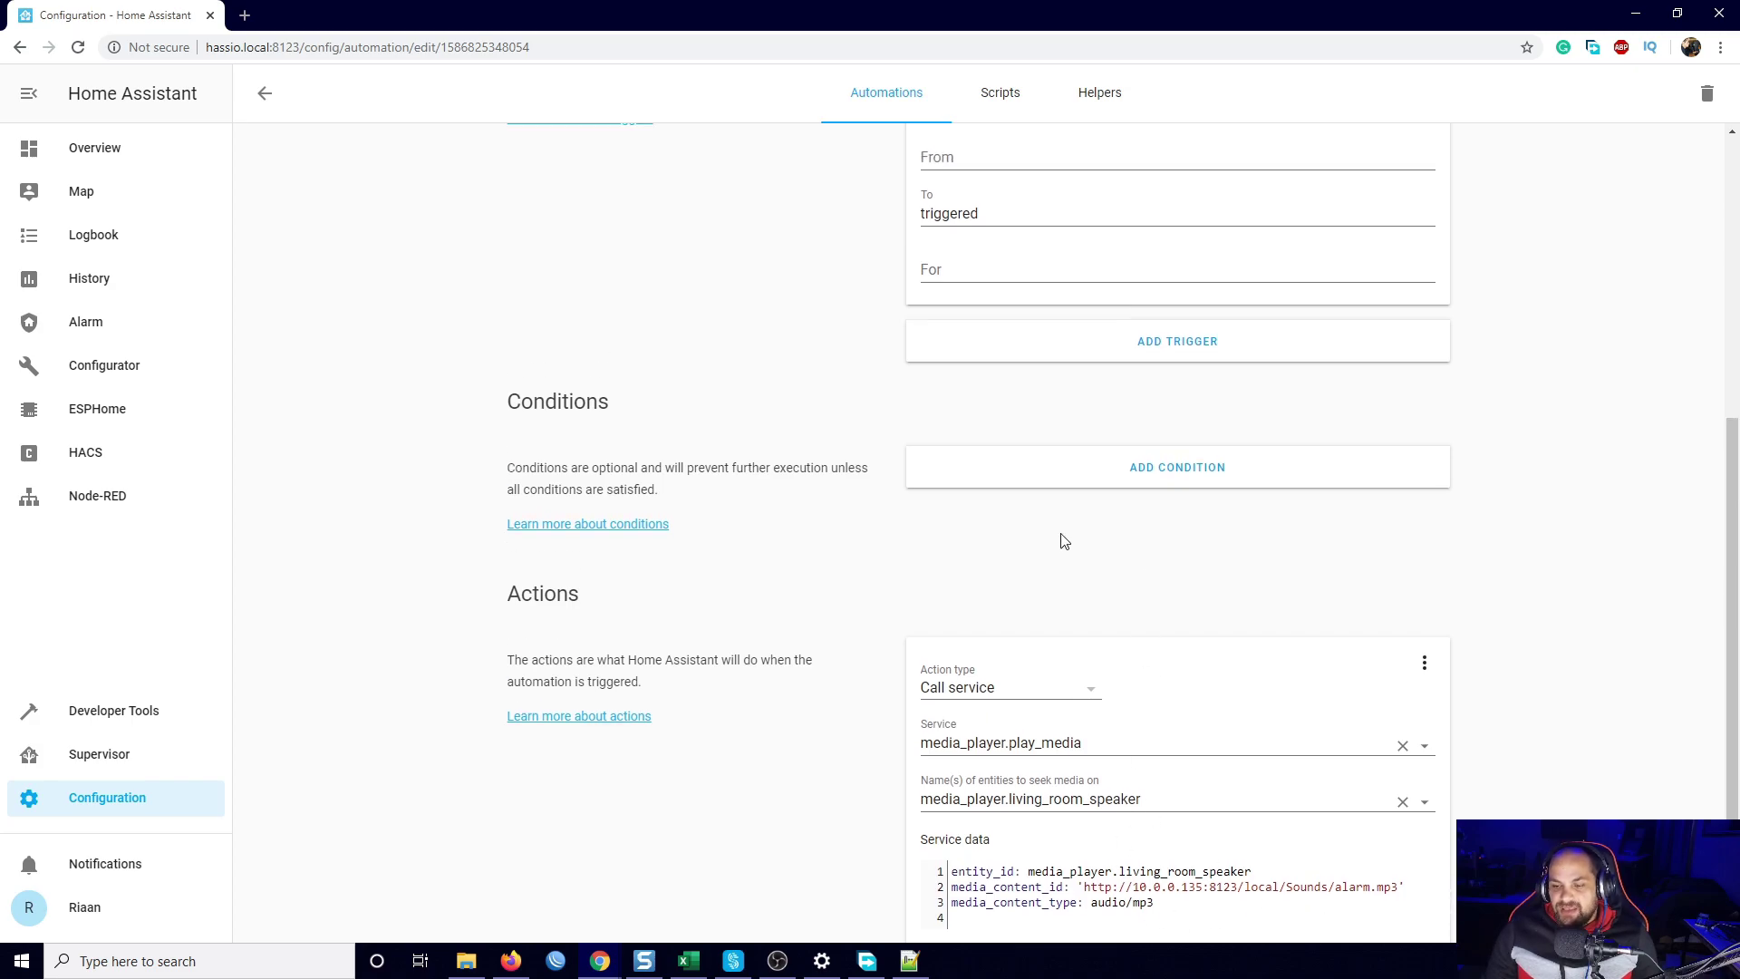
pyautogui.click(266, 94)
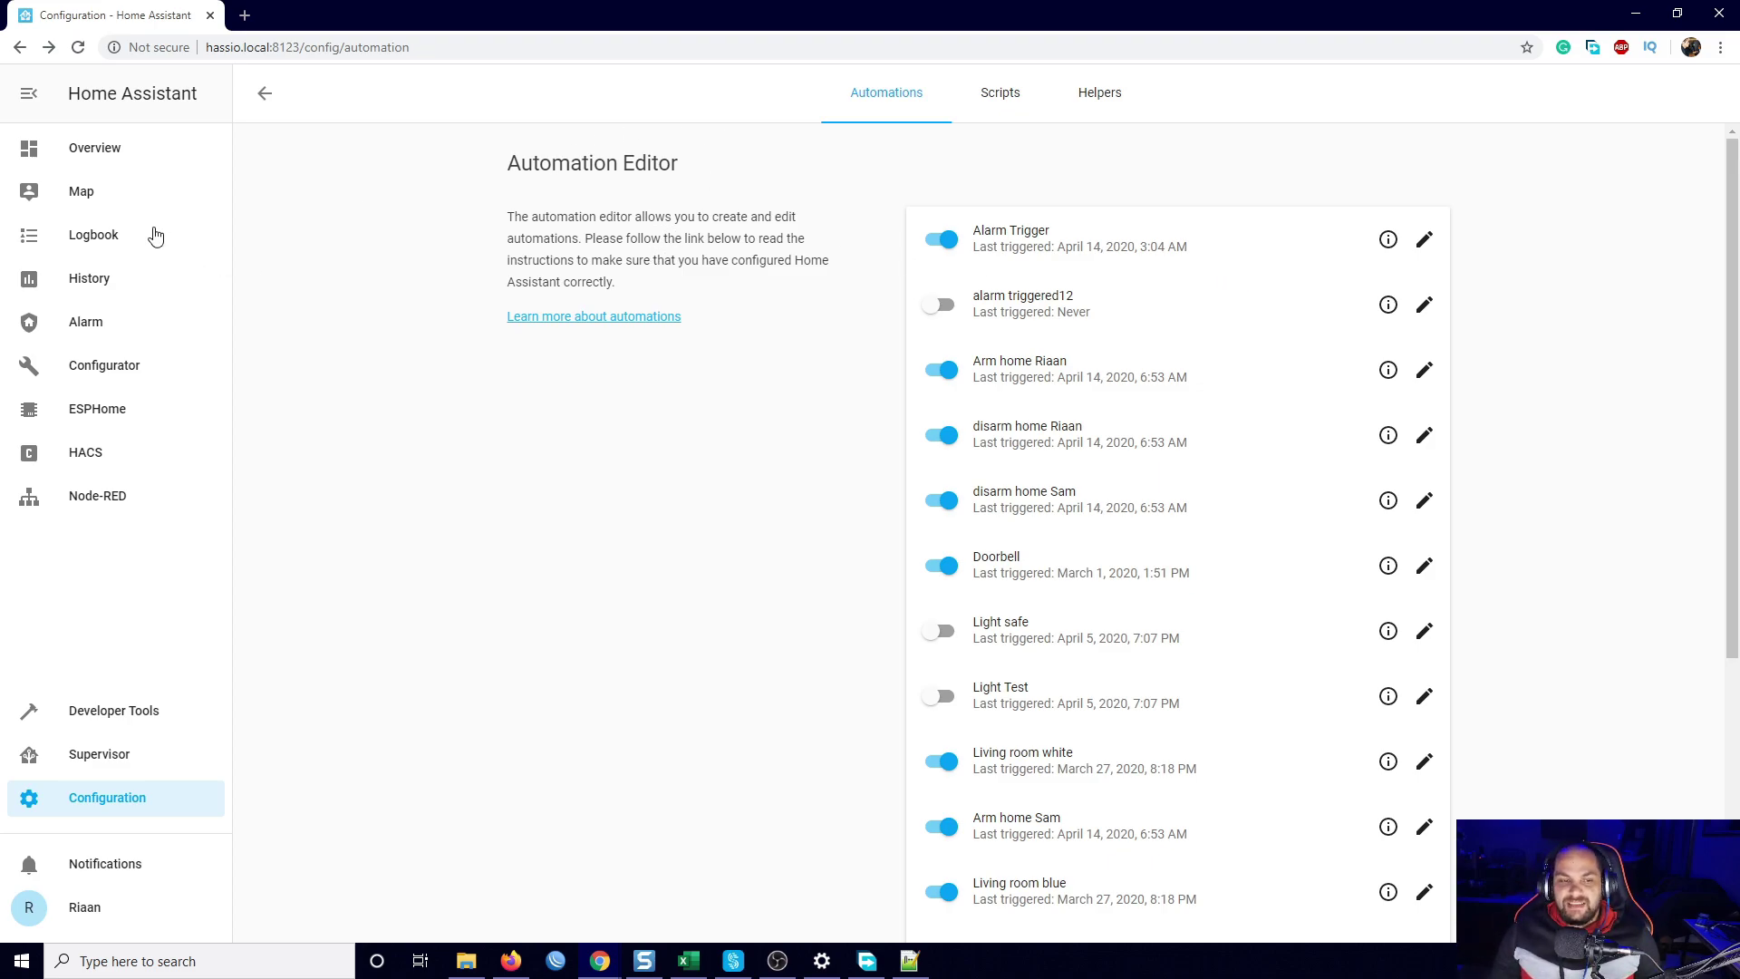
# Arm the house alarm in away mode and pause the alarm playing on the living room speaker
pyautogui.click(105, 156)
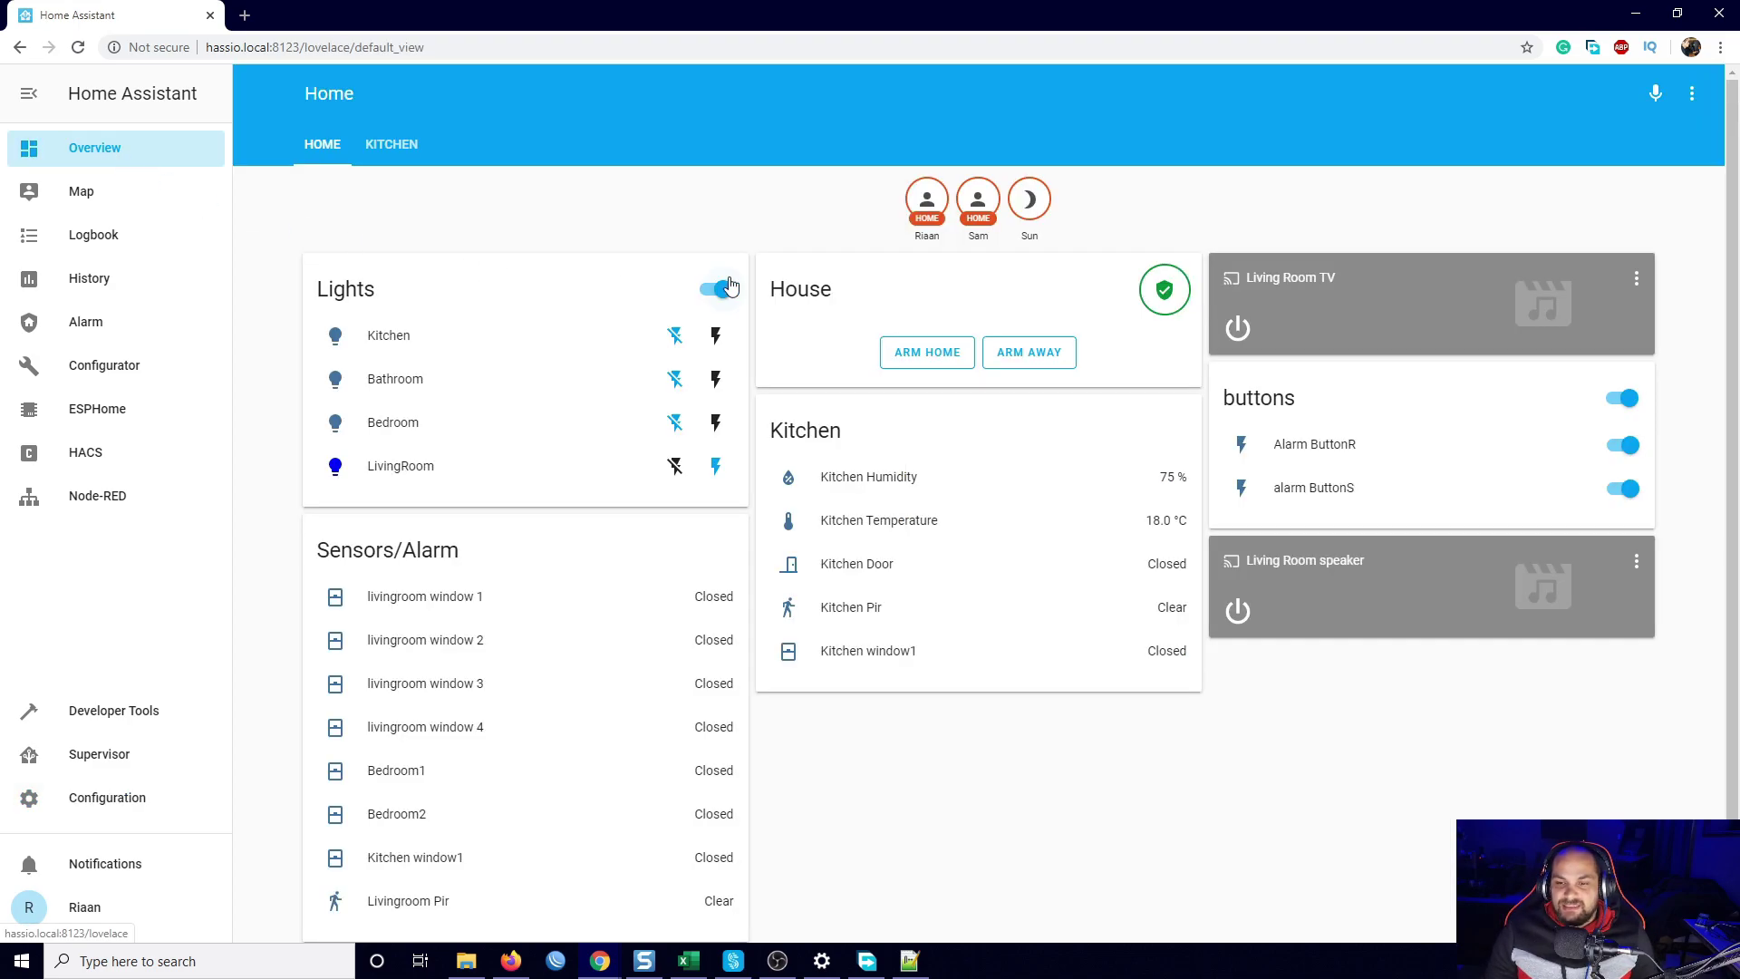
pyautogui.click(1015, 356)
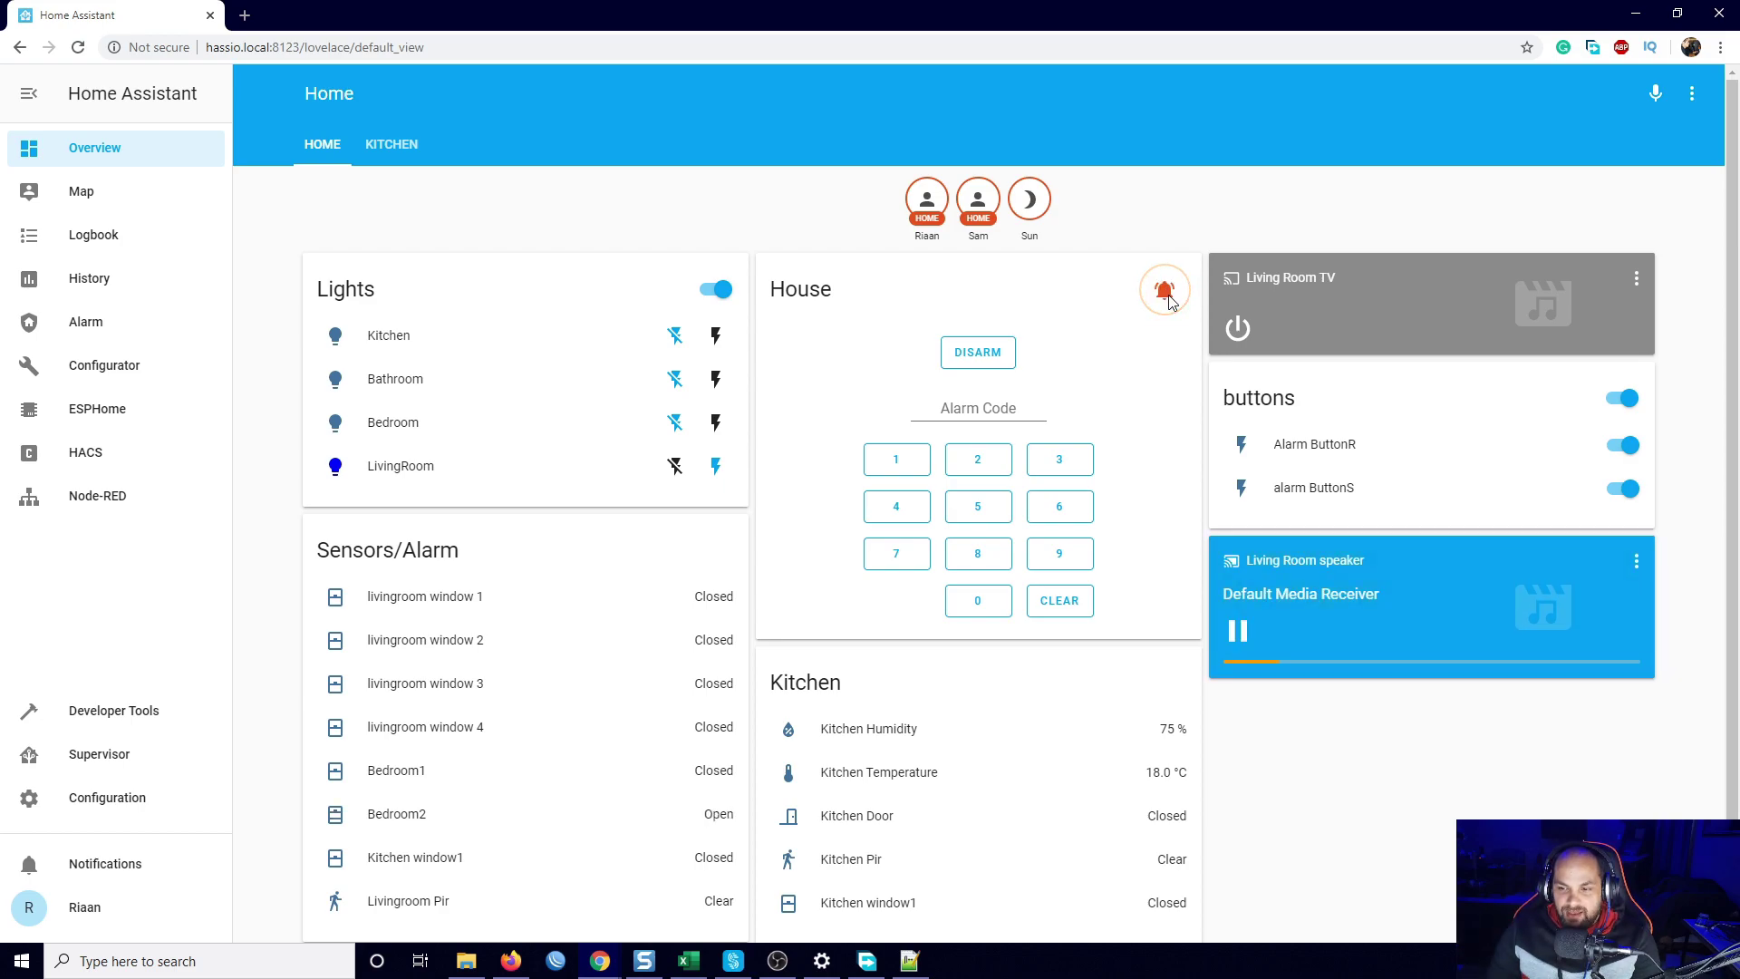
pyautogui.click(1239, 637)
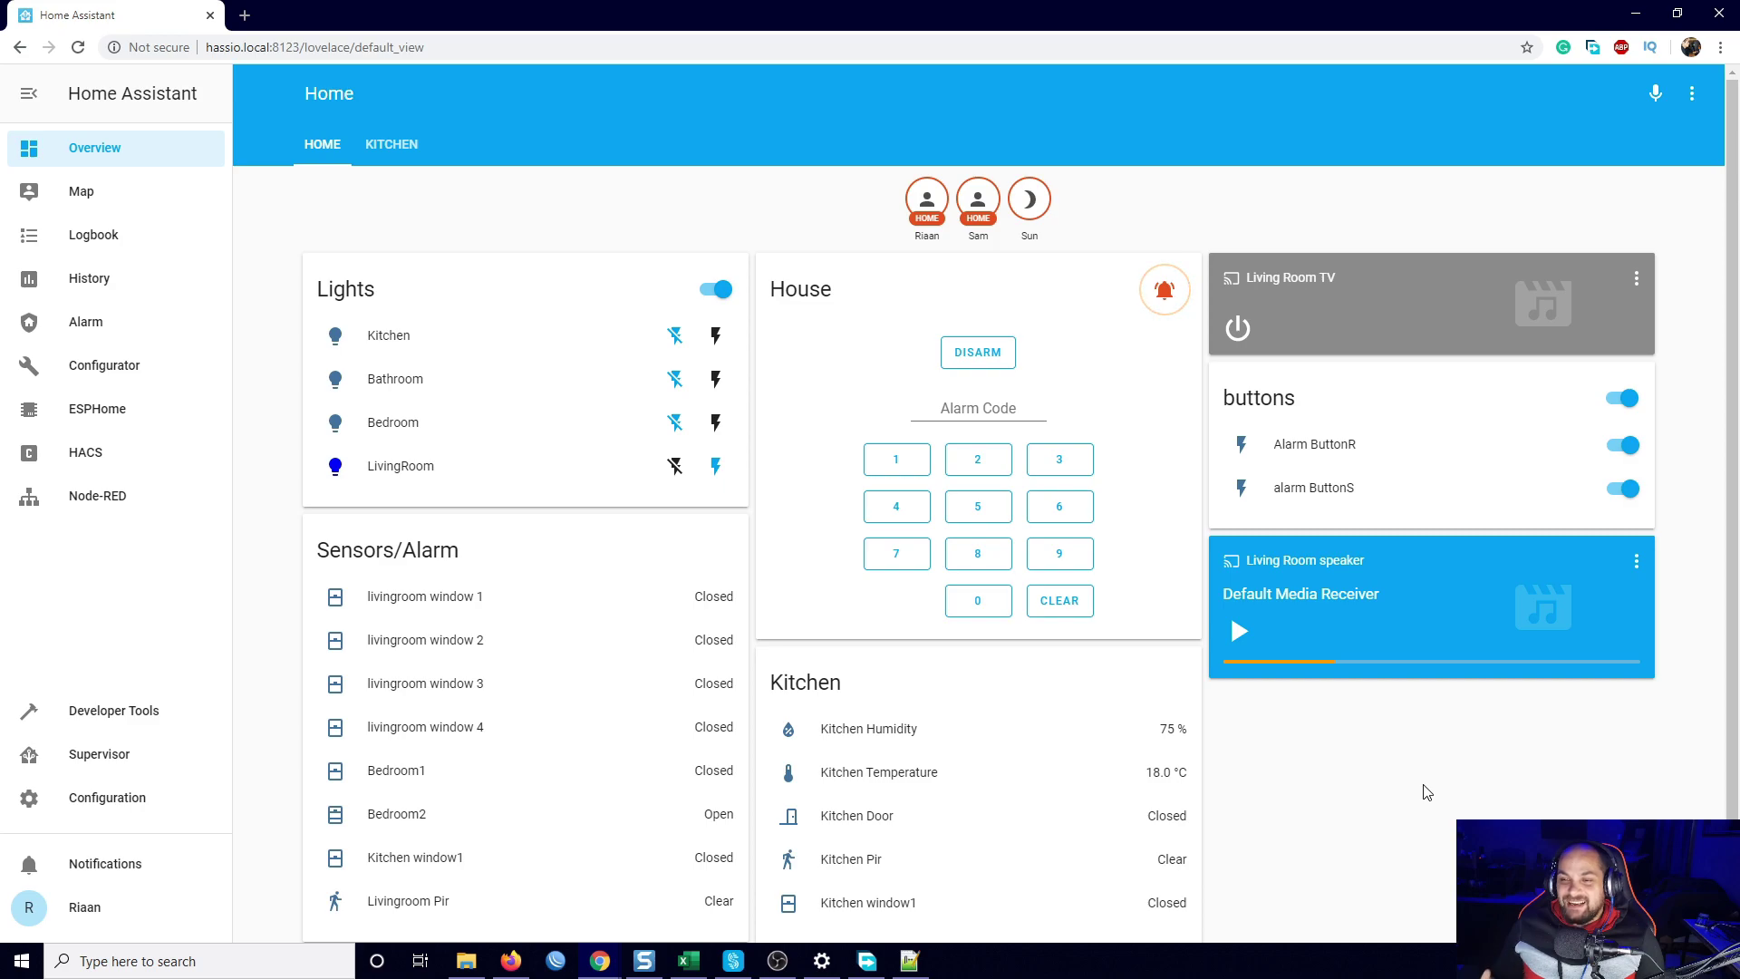
# Enter the alarm code, disarm the house alarm, and go to the configuration page
pyautogui.click(915, 460)
pyautogui.click(978, 459)
pyautogui.click(1051, 460)
pyautogui.click(896, 506)
pyautogui.click(978, 352)
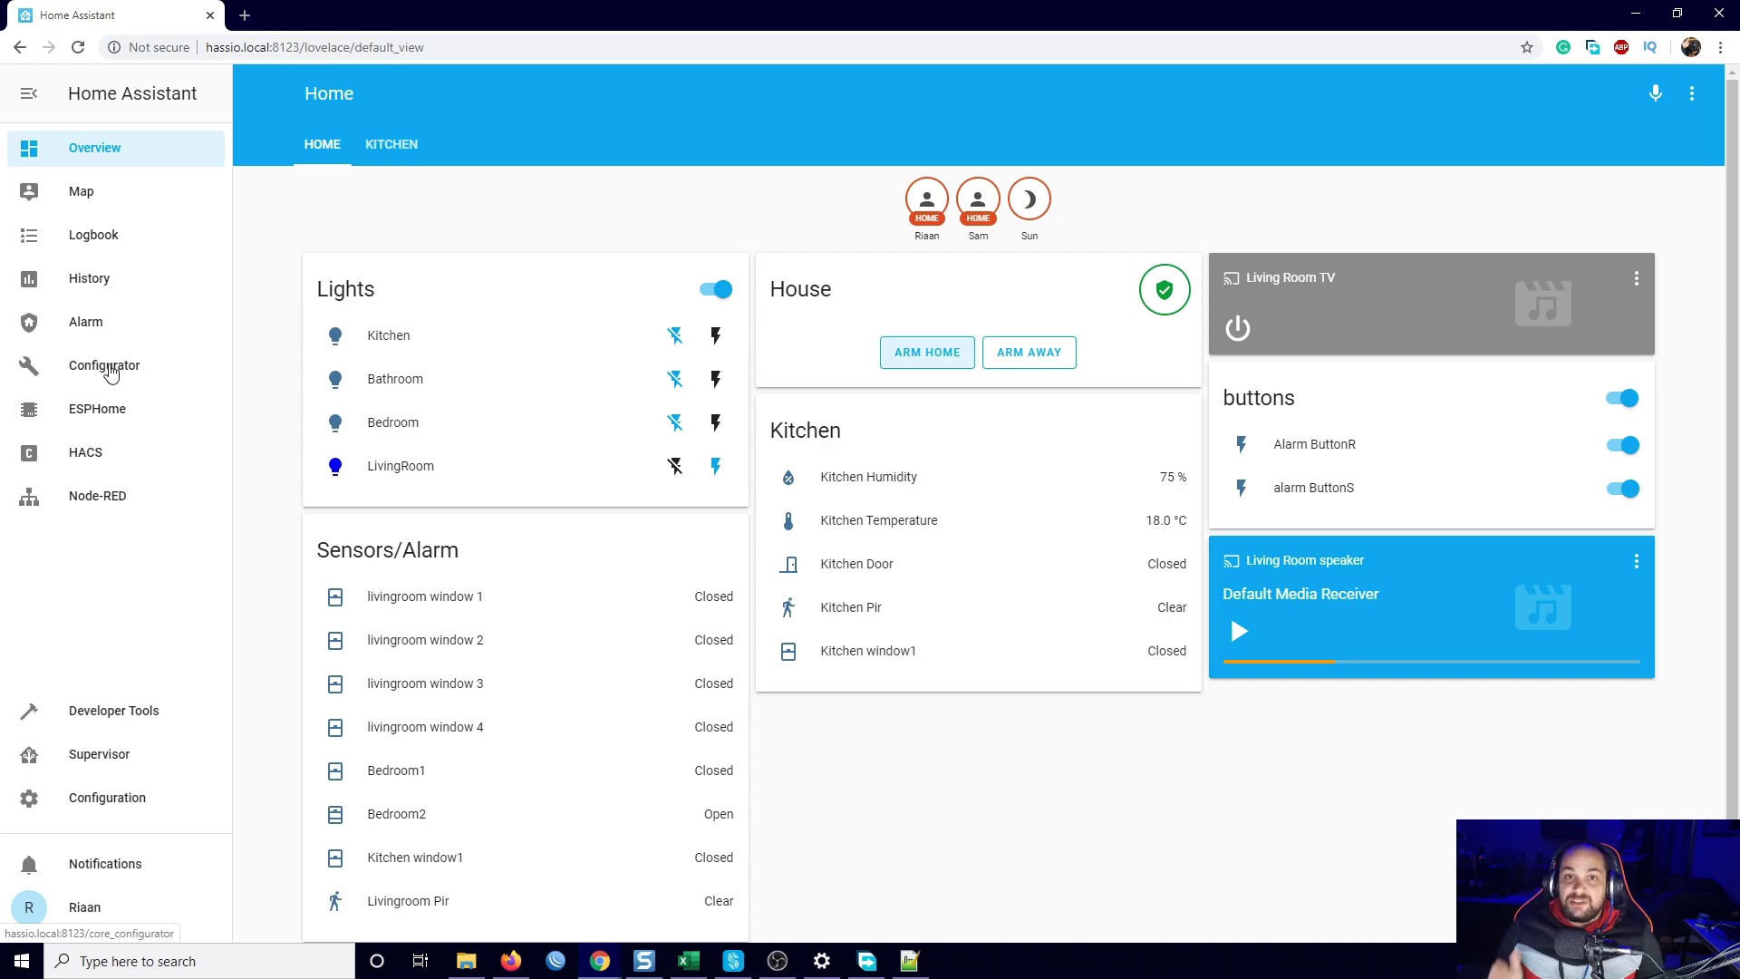
pyautogui.click(108, 801)
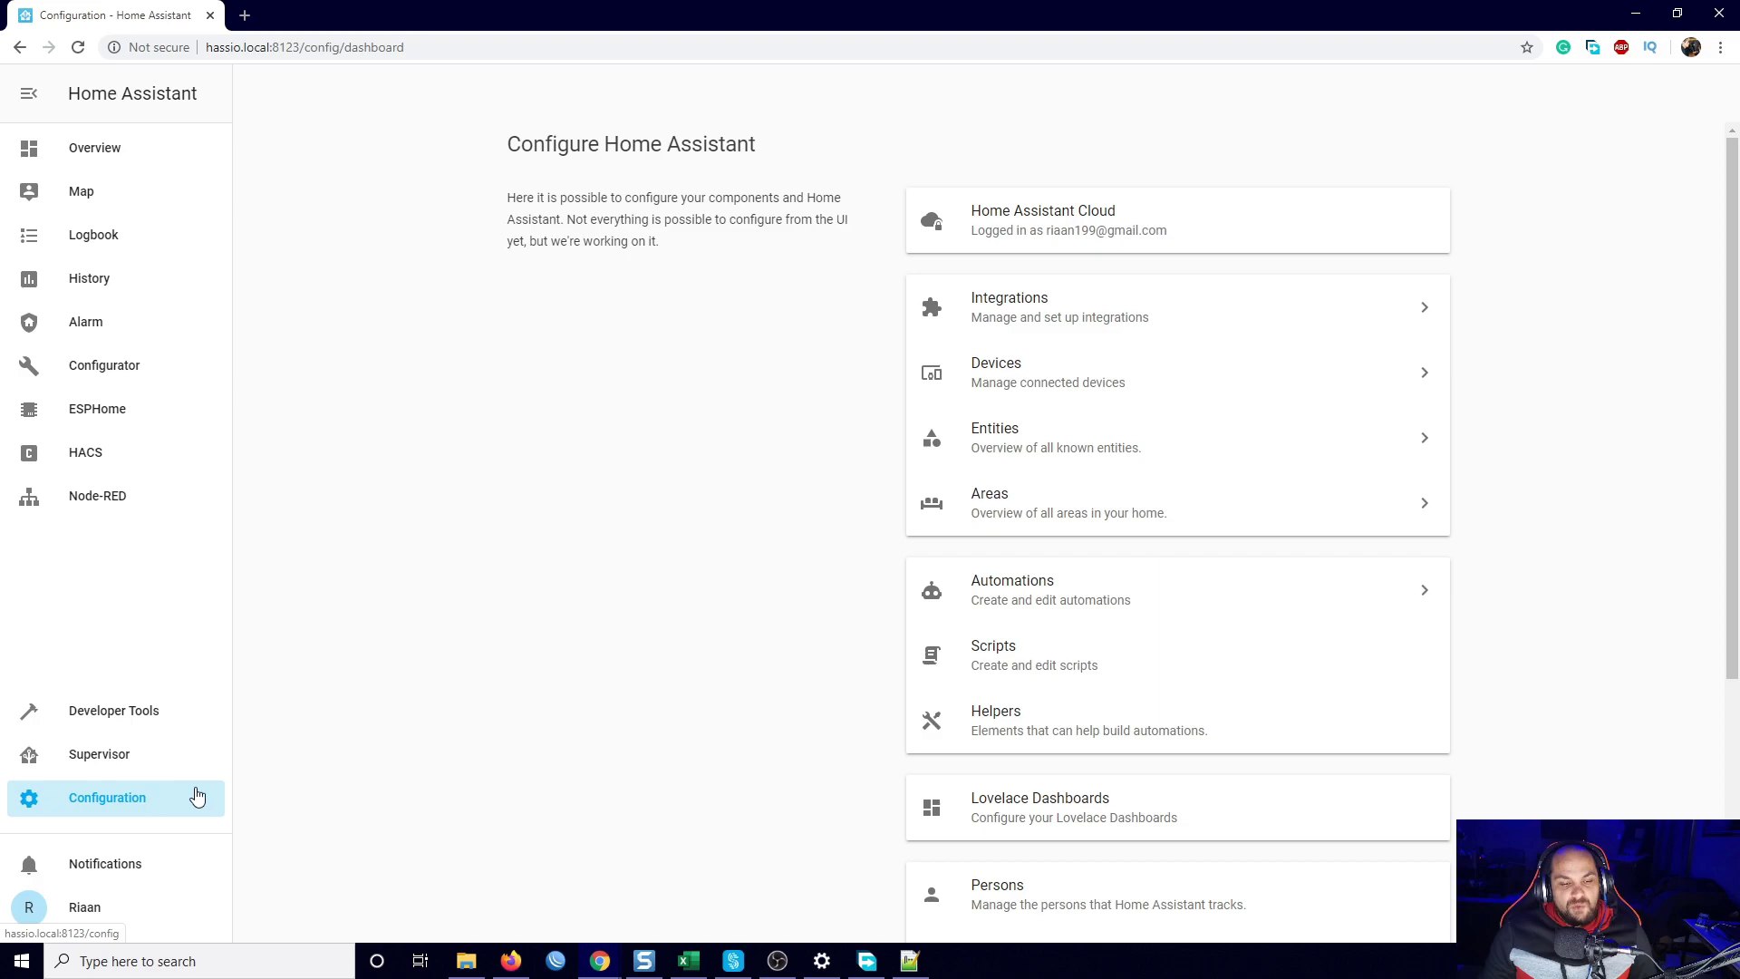
# Open the Alarm Trigger automation from the Automations list and scroll down to its actions
pyautogui.click(1042, 588)
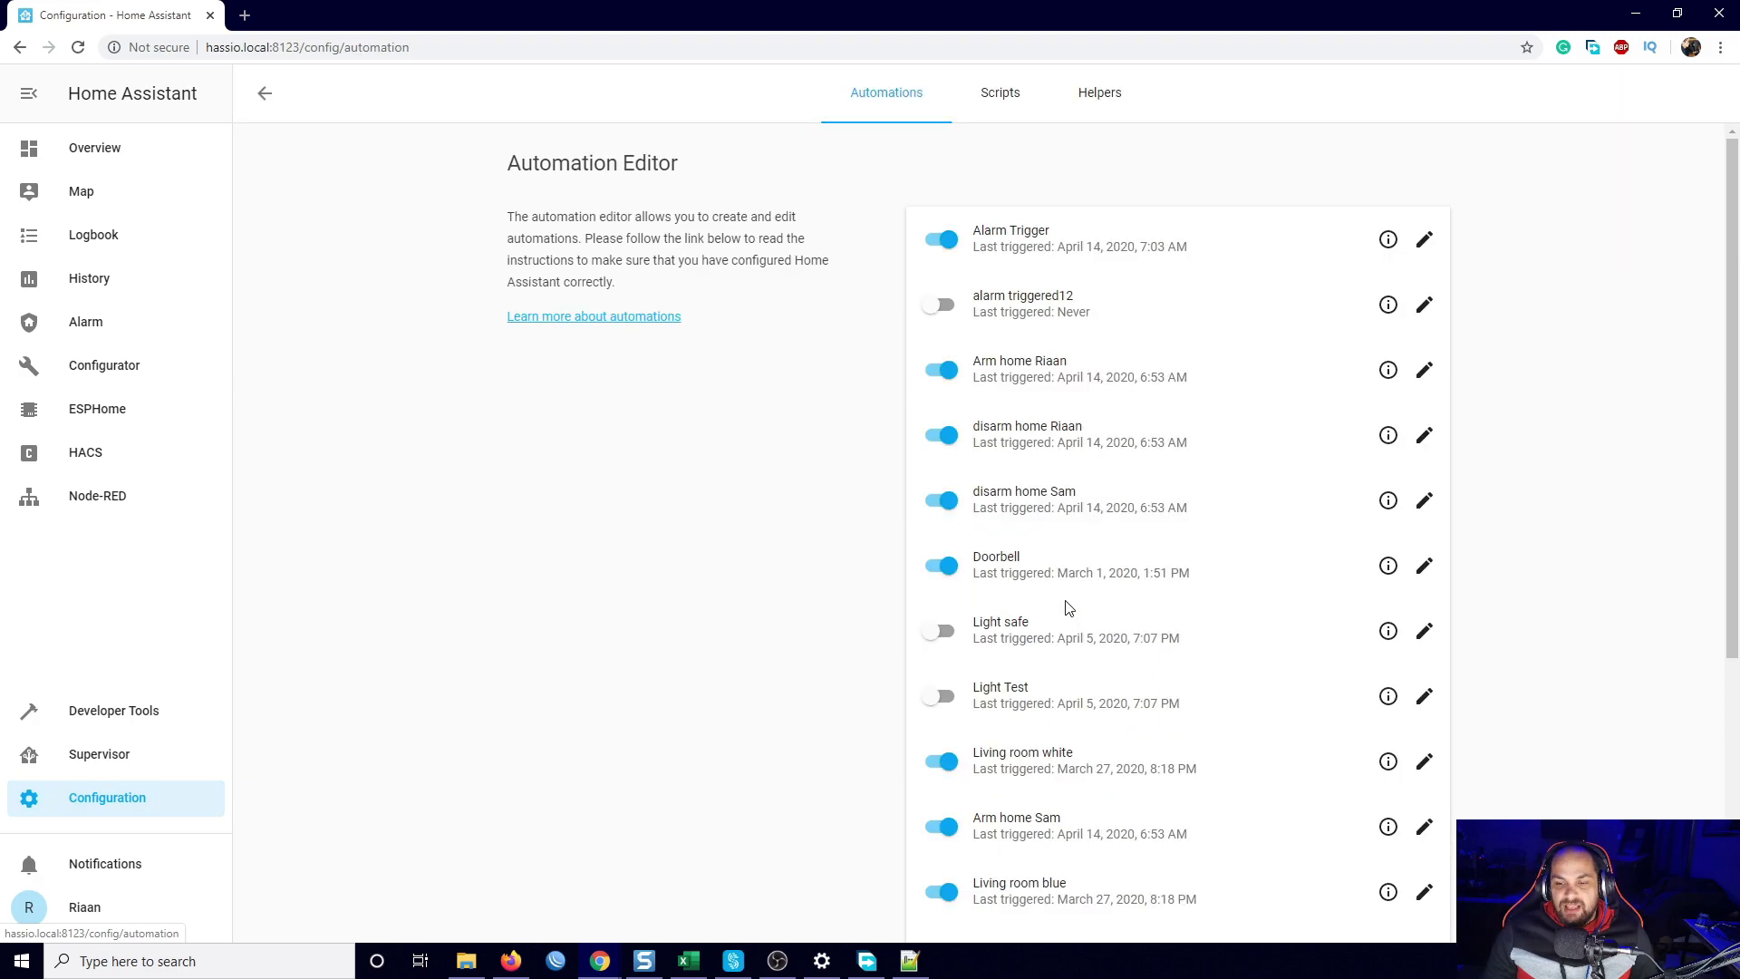
pyautogui.click(1425, 245)
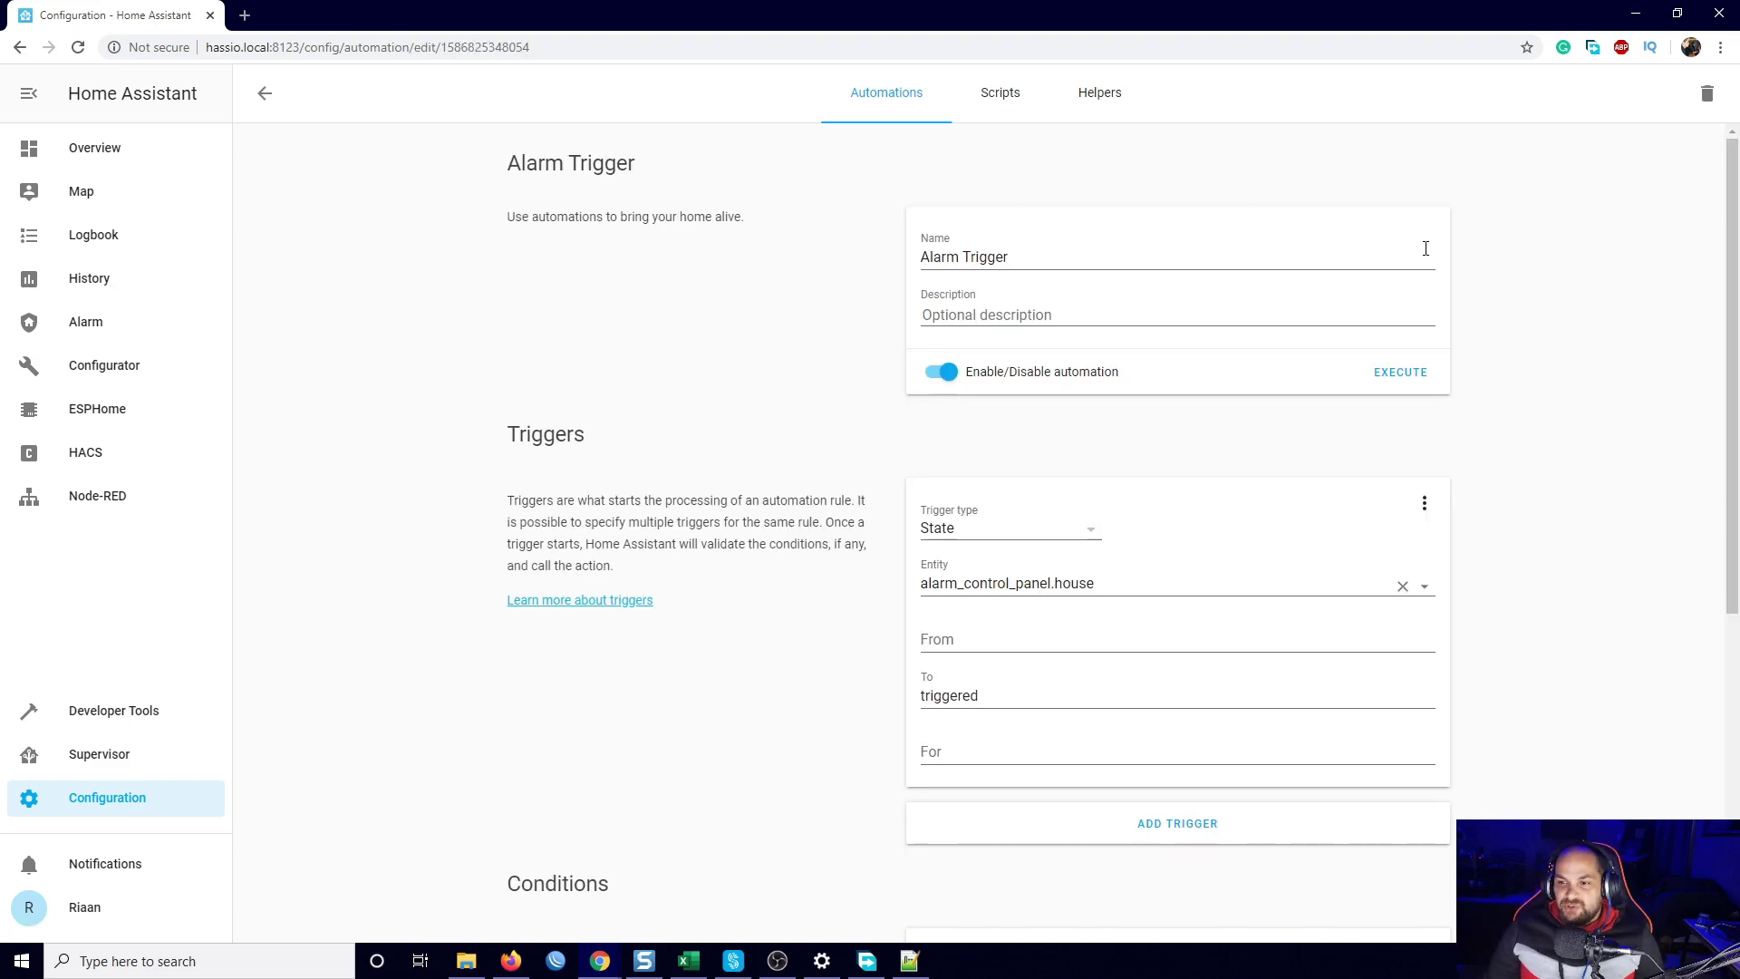
pyautogui.scroll(-6, 1151, 548)
pyautogui.scroll(6, 506, 777)
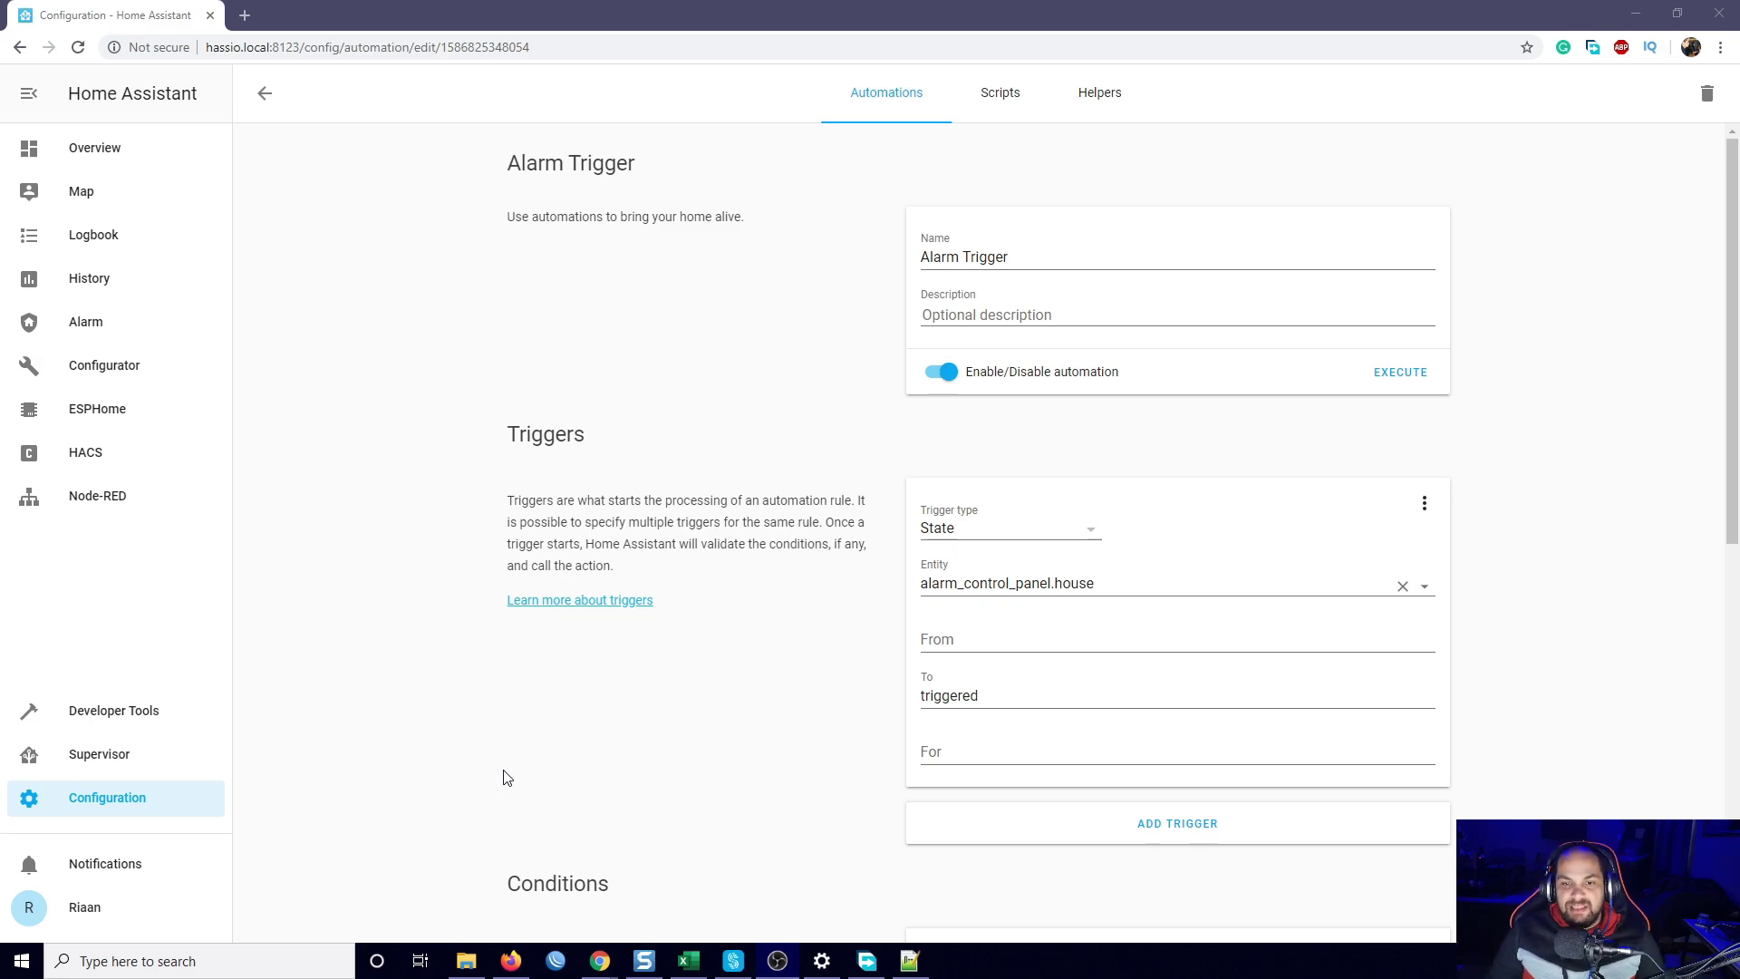
pyautogui.scroll(-8, 909, 610)
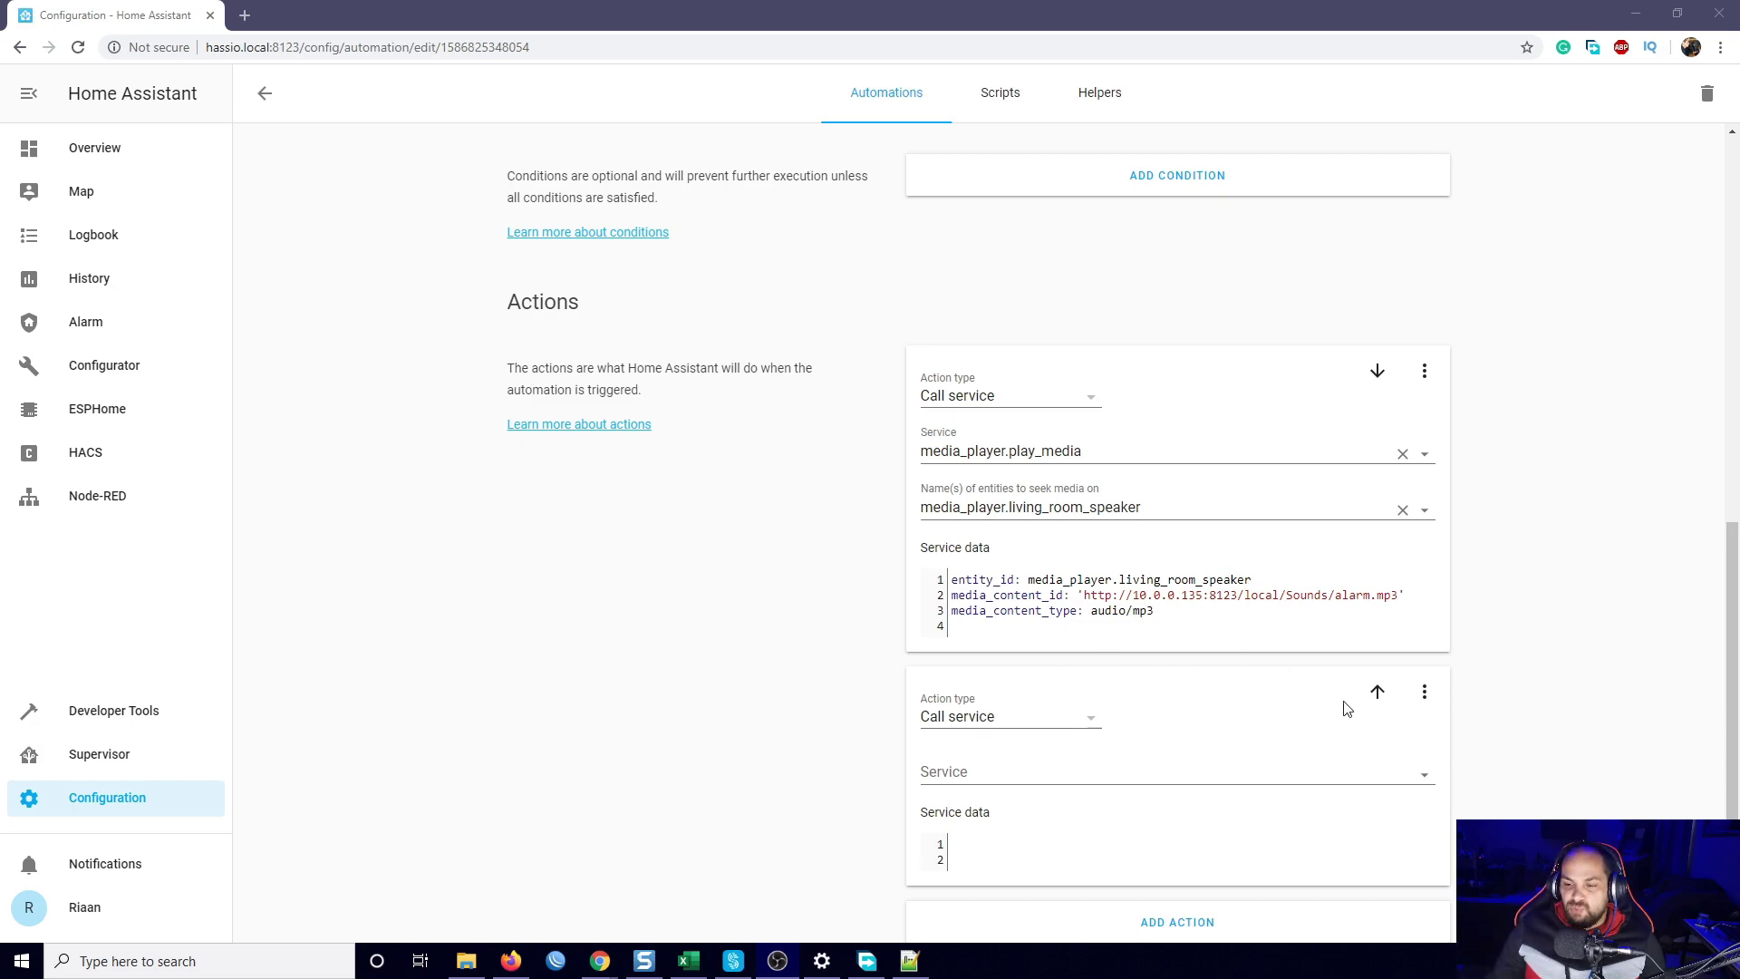
# Move the empty action above play_media and make it media_player.volume_set on the Living Room speaker
pyautogui.click(1377, 693)
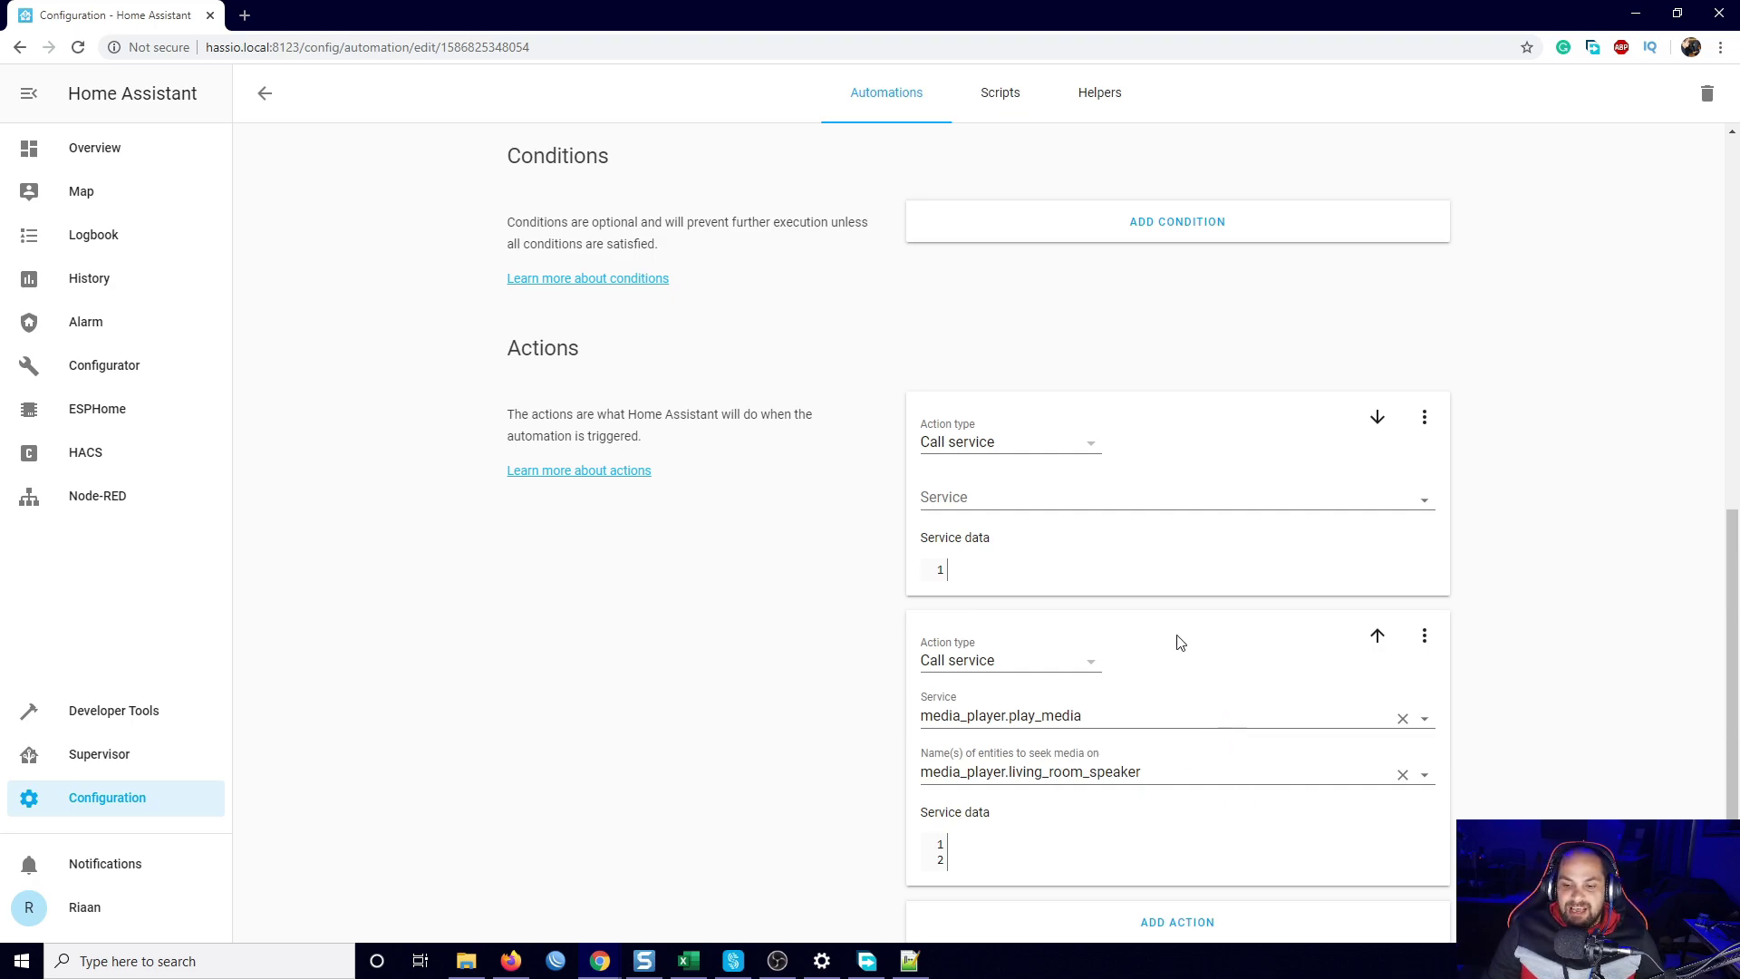
pyautogui.click(1425, 499)
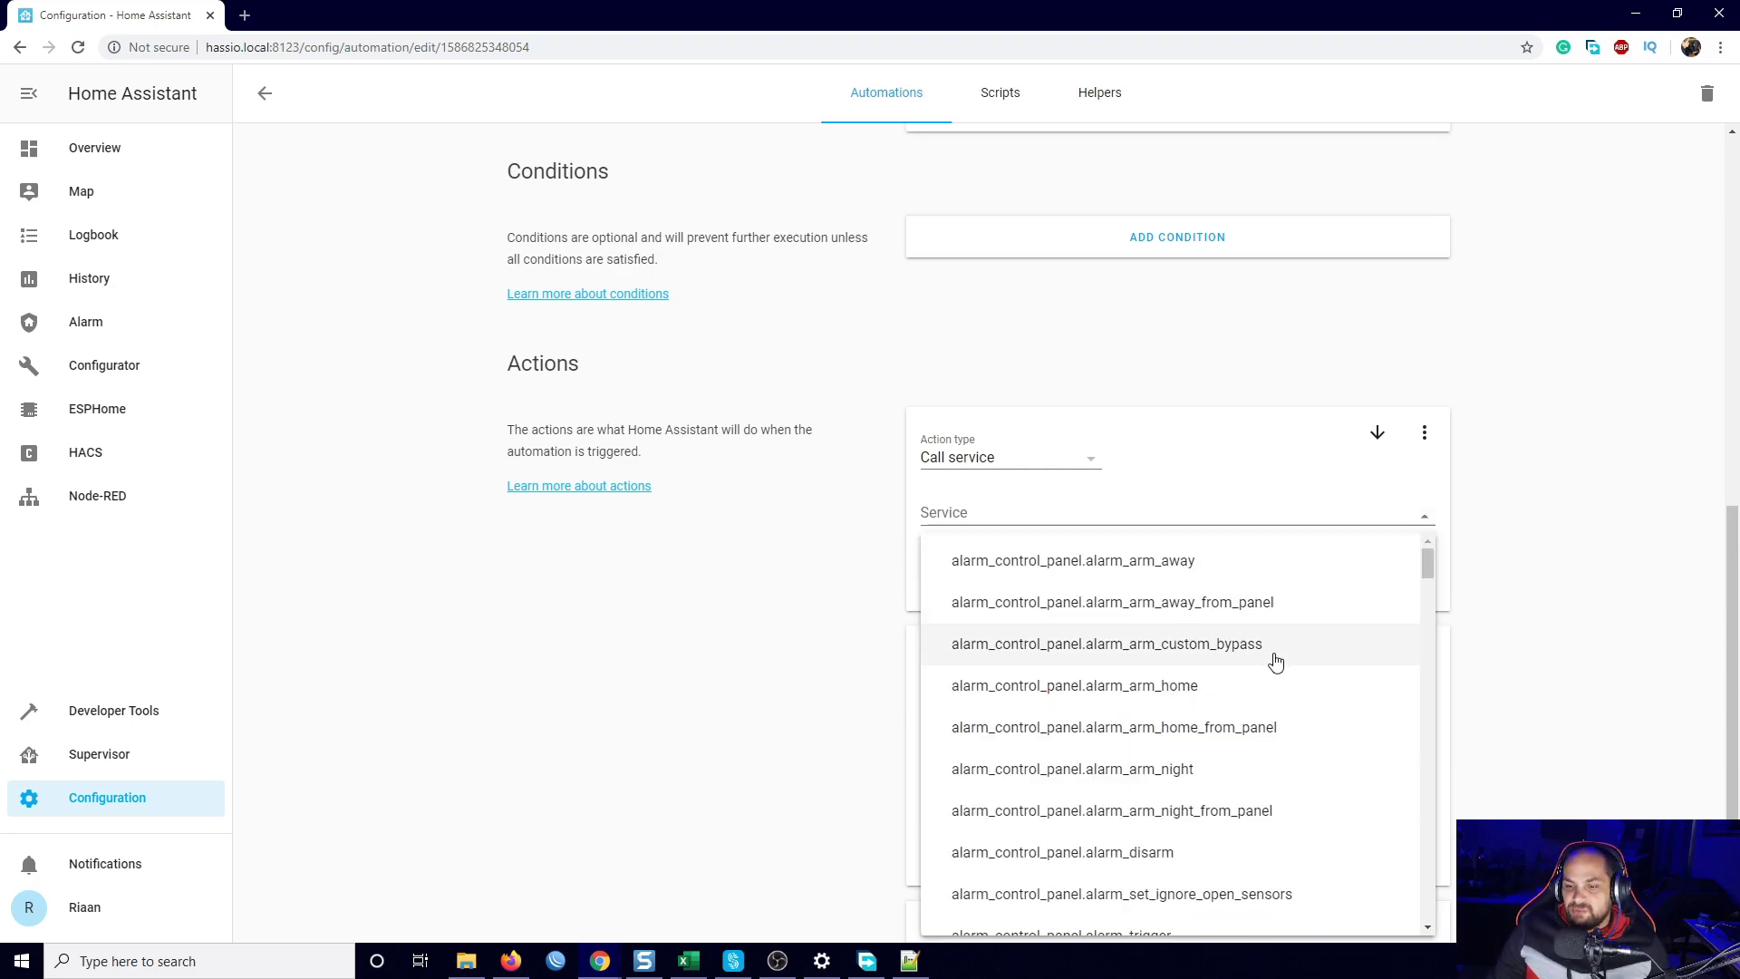
pyautogui.click(1062, 515)
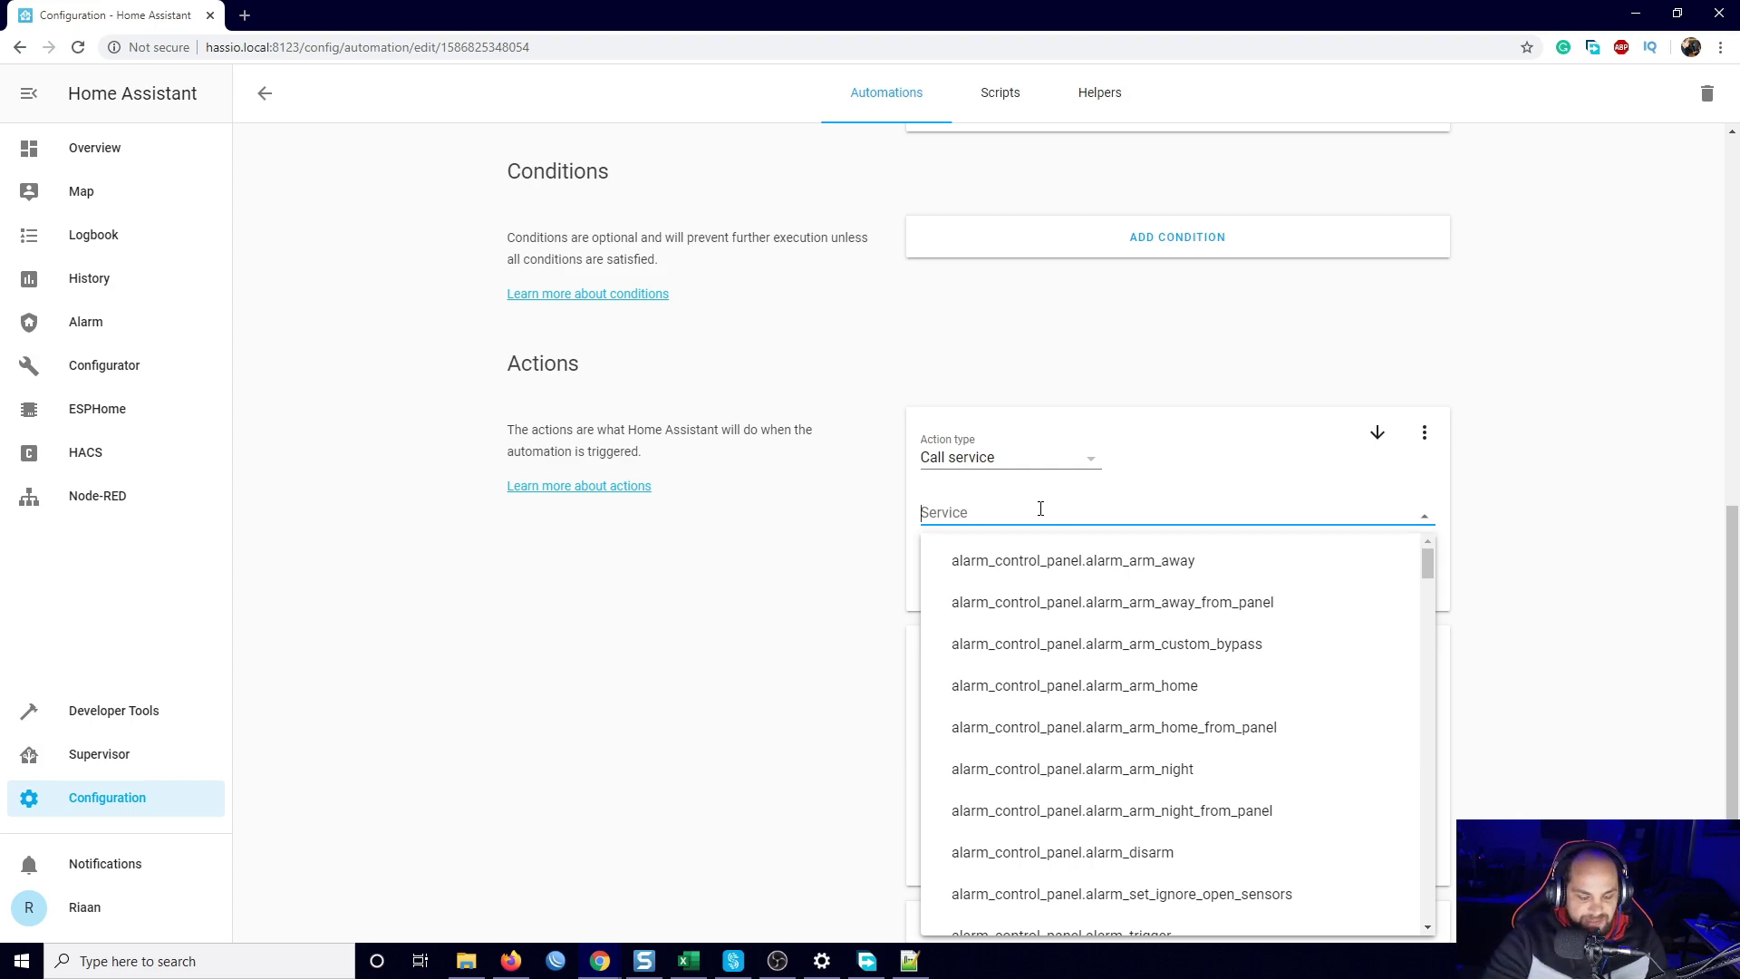
pyautogui.write('media')
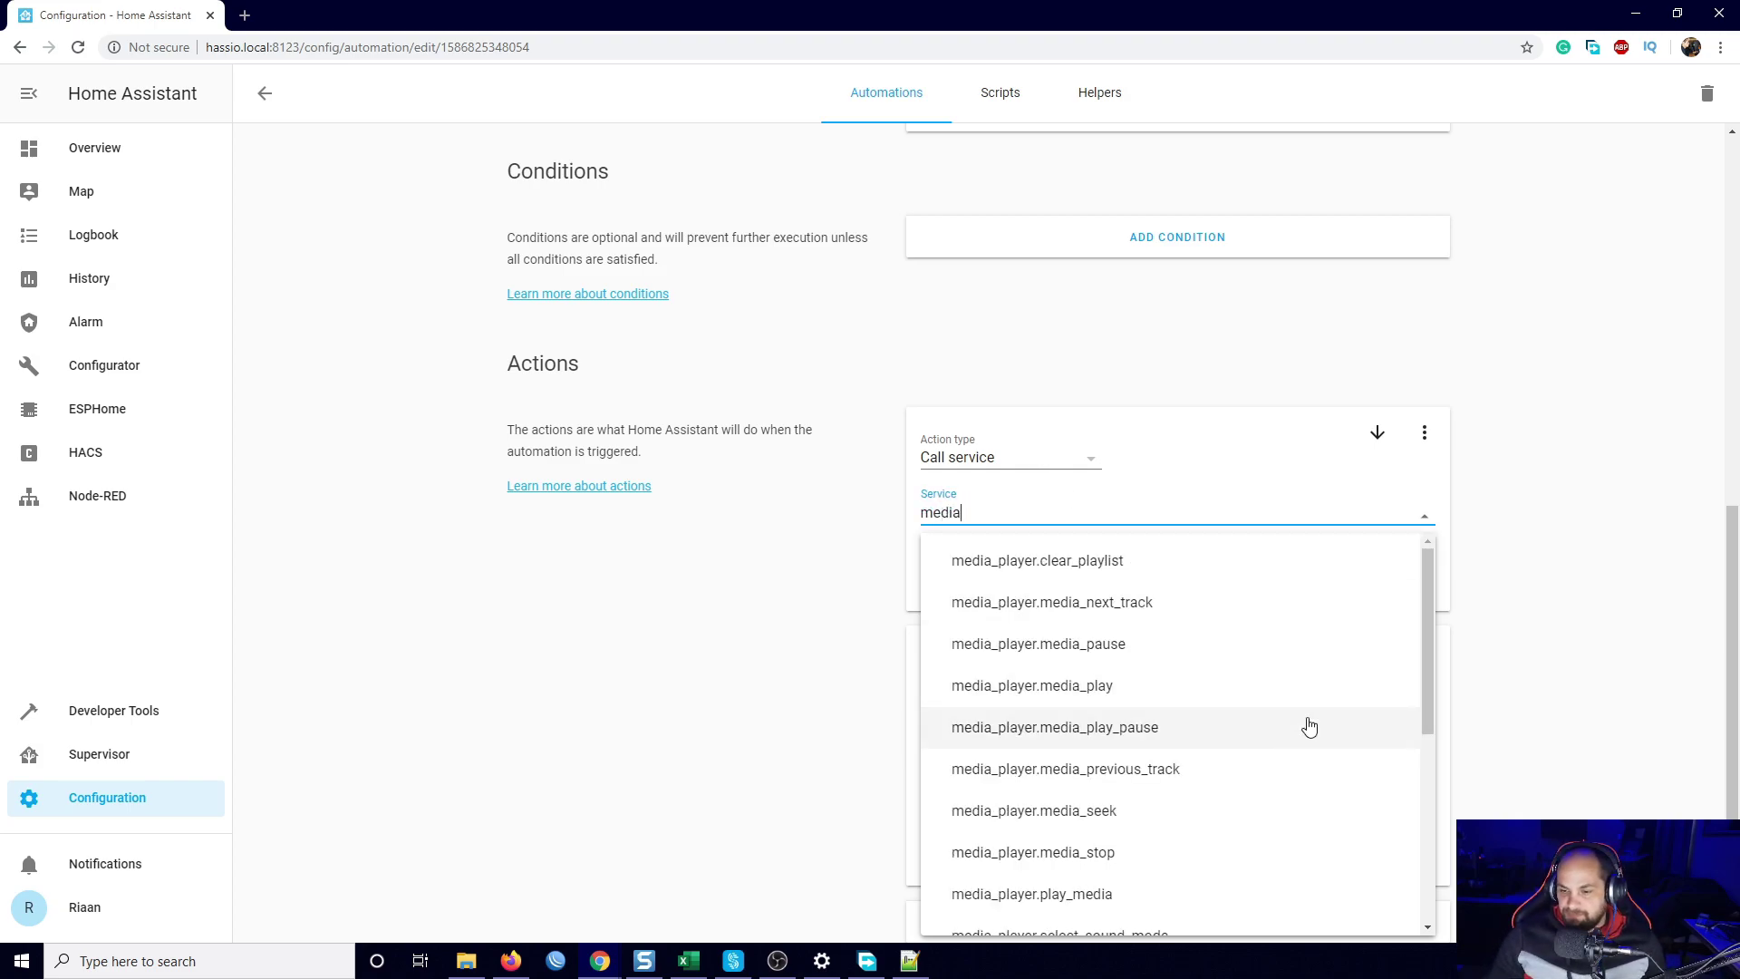
pyautogui.scroll(-2, 1200, 796)
pyautogui.scroll(-3, 1138, 858)
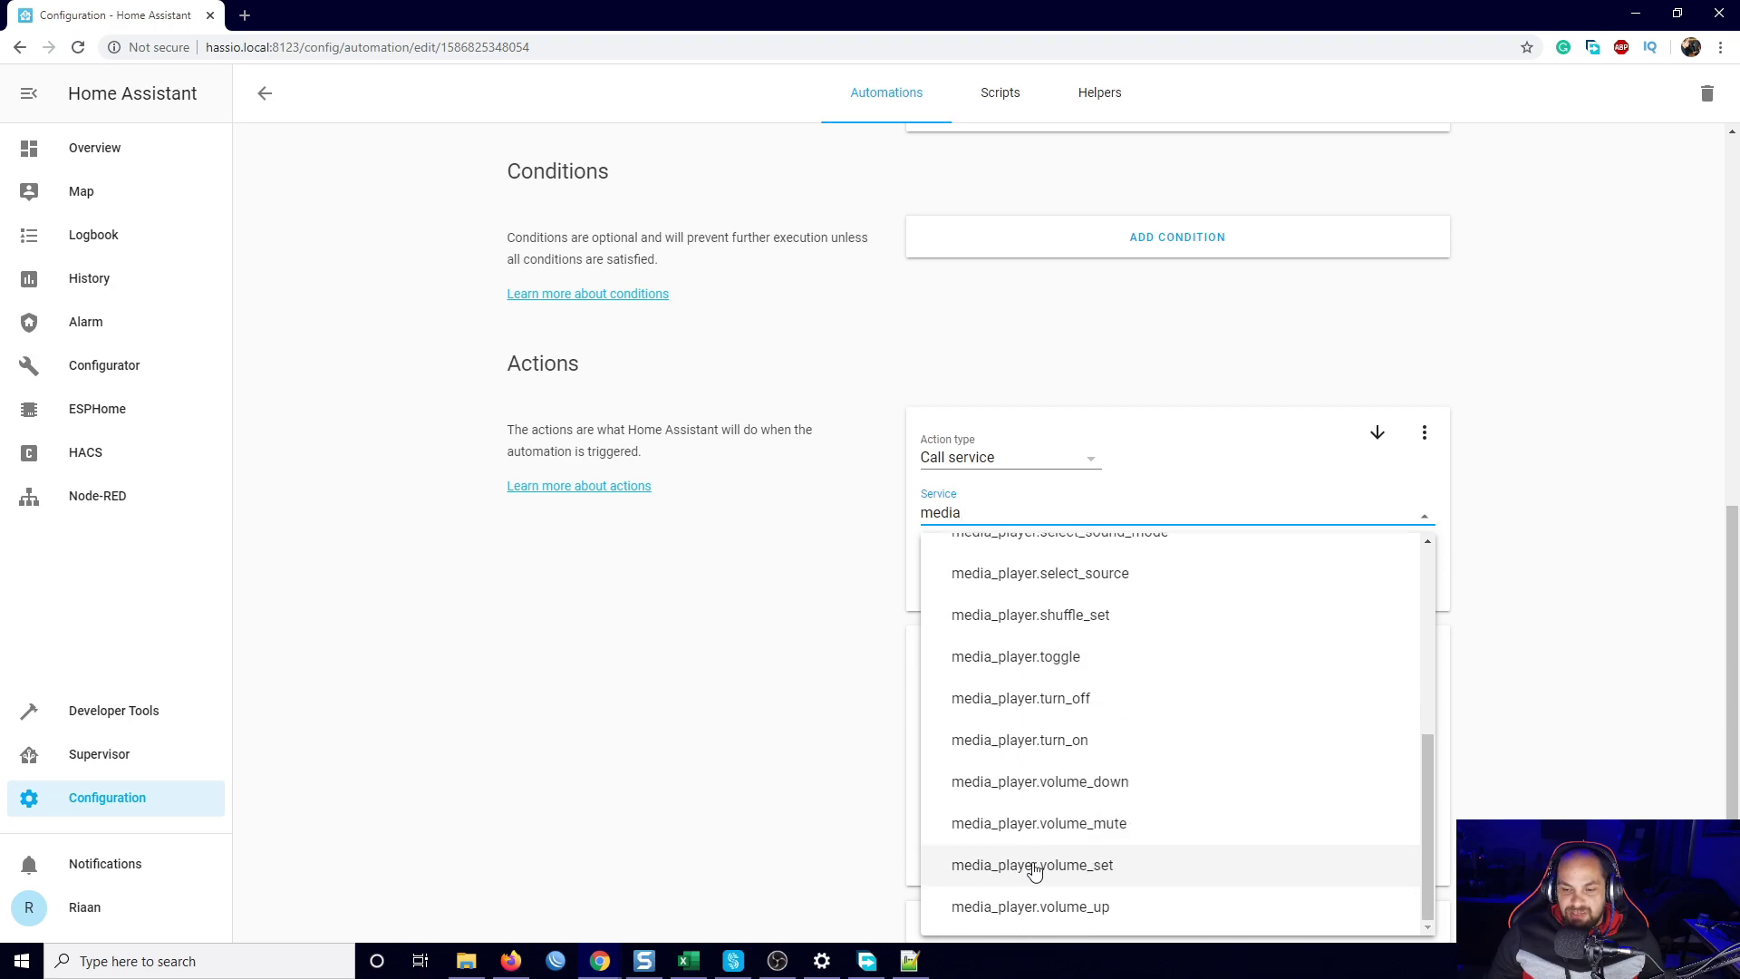
pyautogui.click(1083, 868)
pyautogui.click(1424, 517)
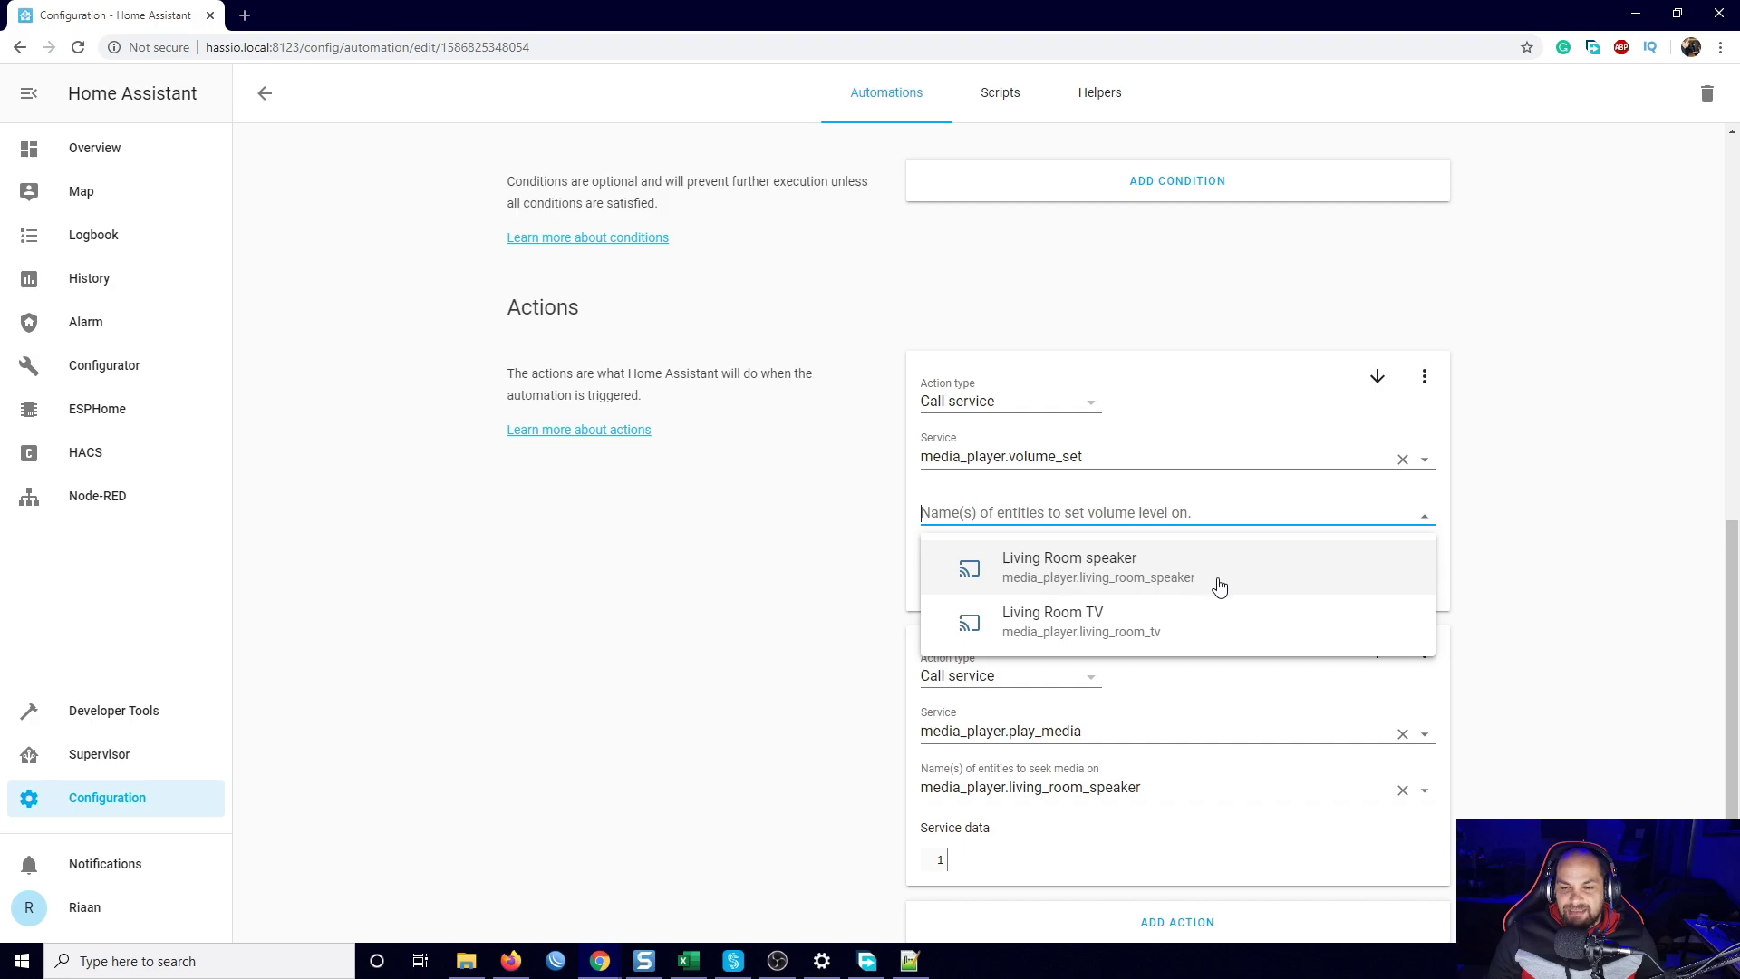
pyautogui.click(1111, 580)
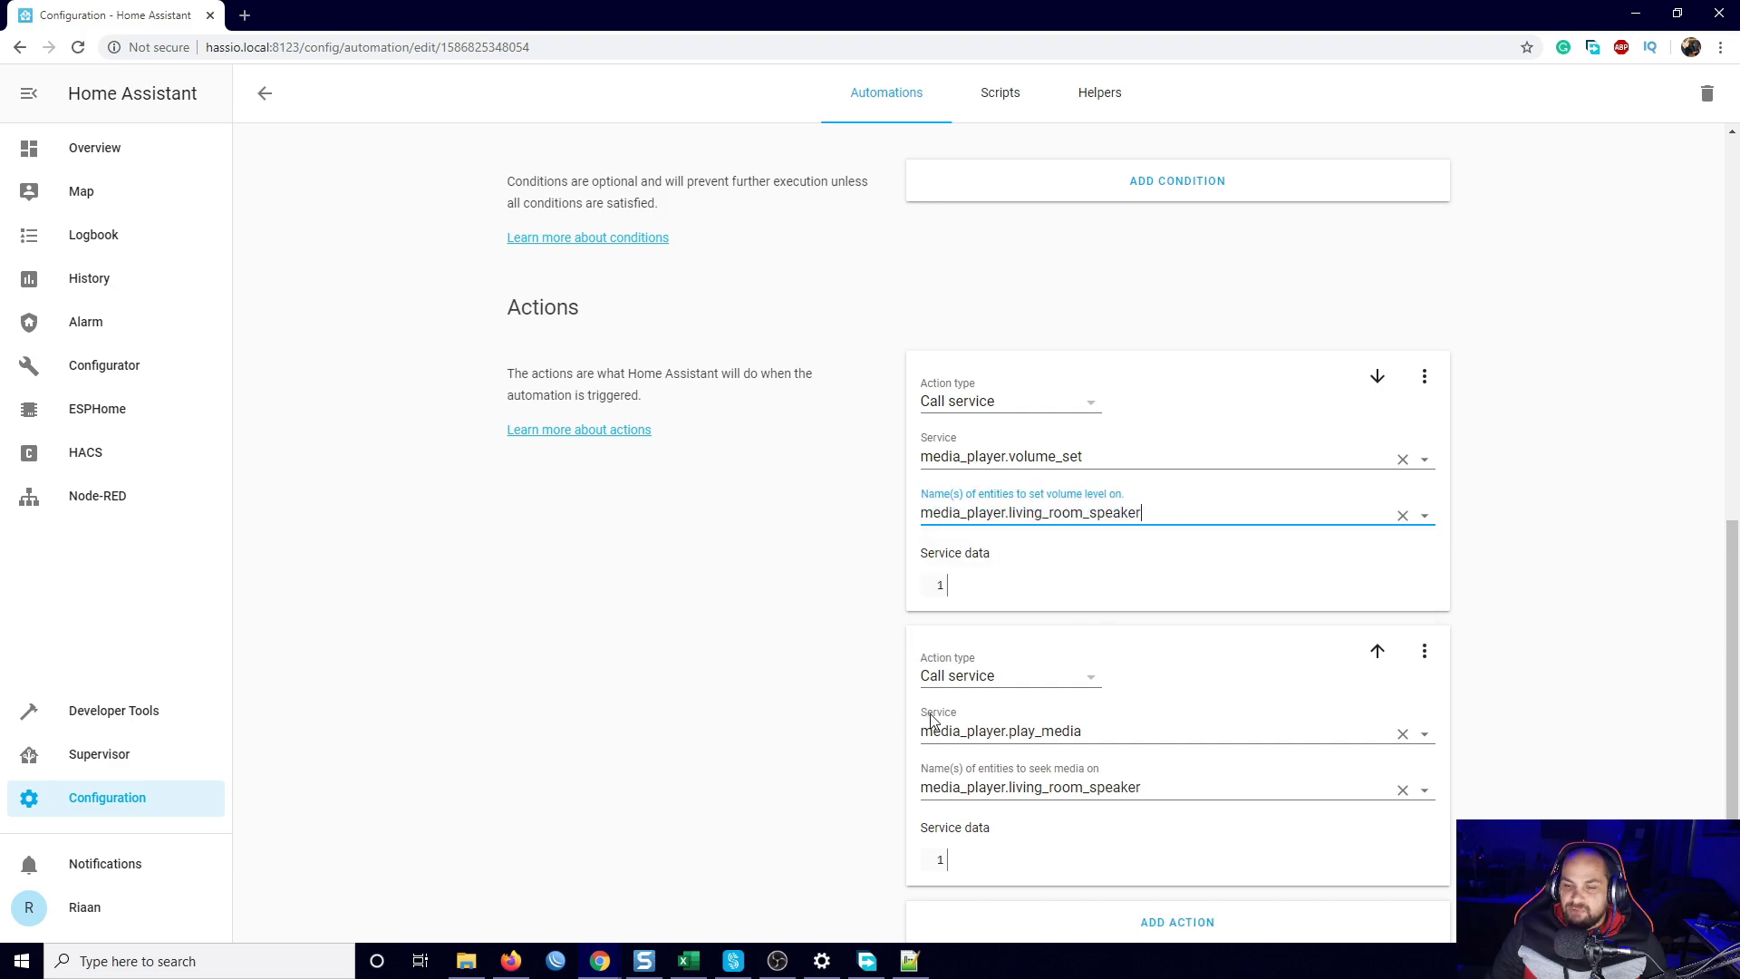
pyautogui.click(1020, 585)
# Paste the entity_id and volume_level service data, set volume 1, and paste the play_media data back
pyautogui.rightClick(1016, 585)
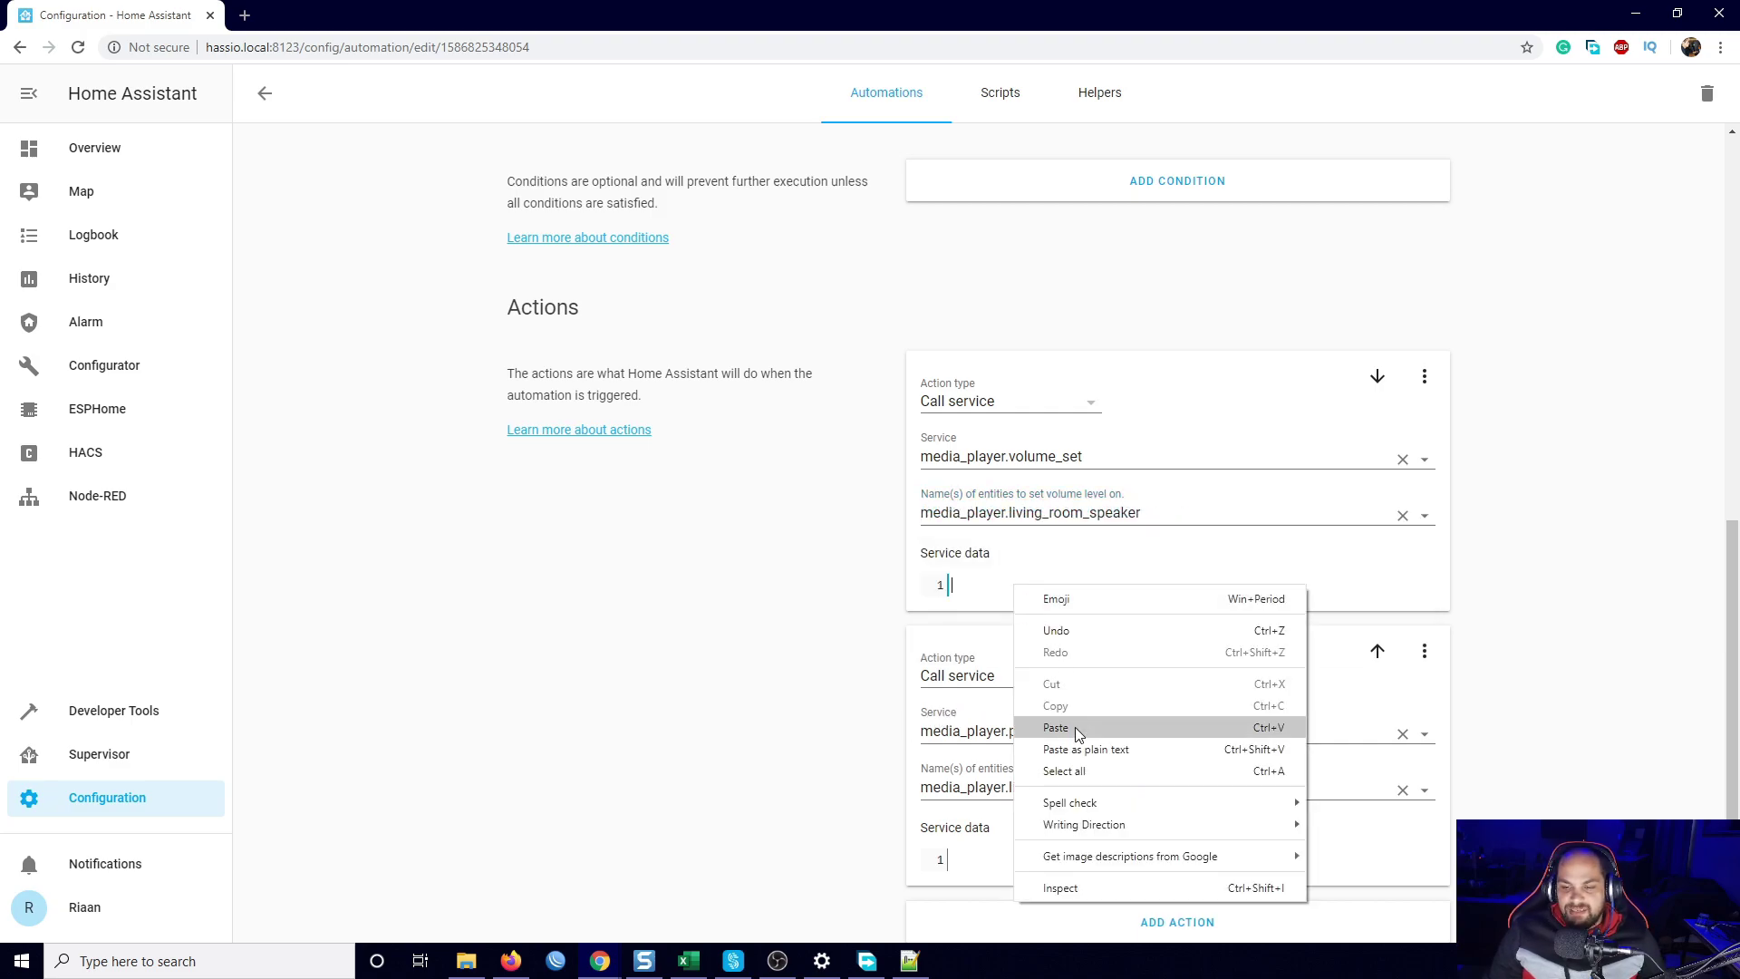
pyautogui.click(1069, 723)
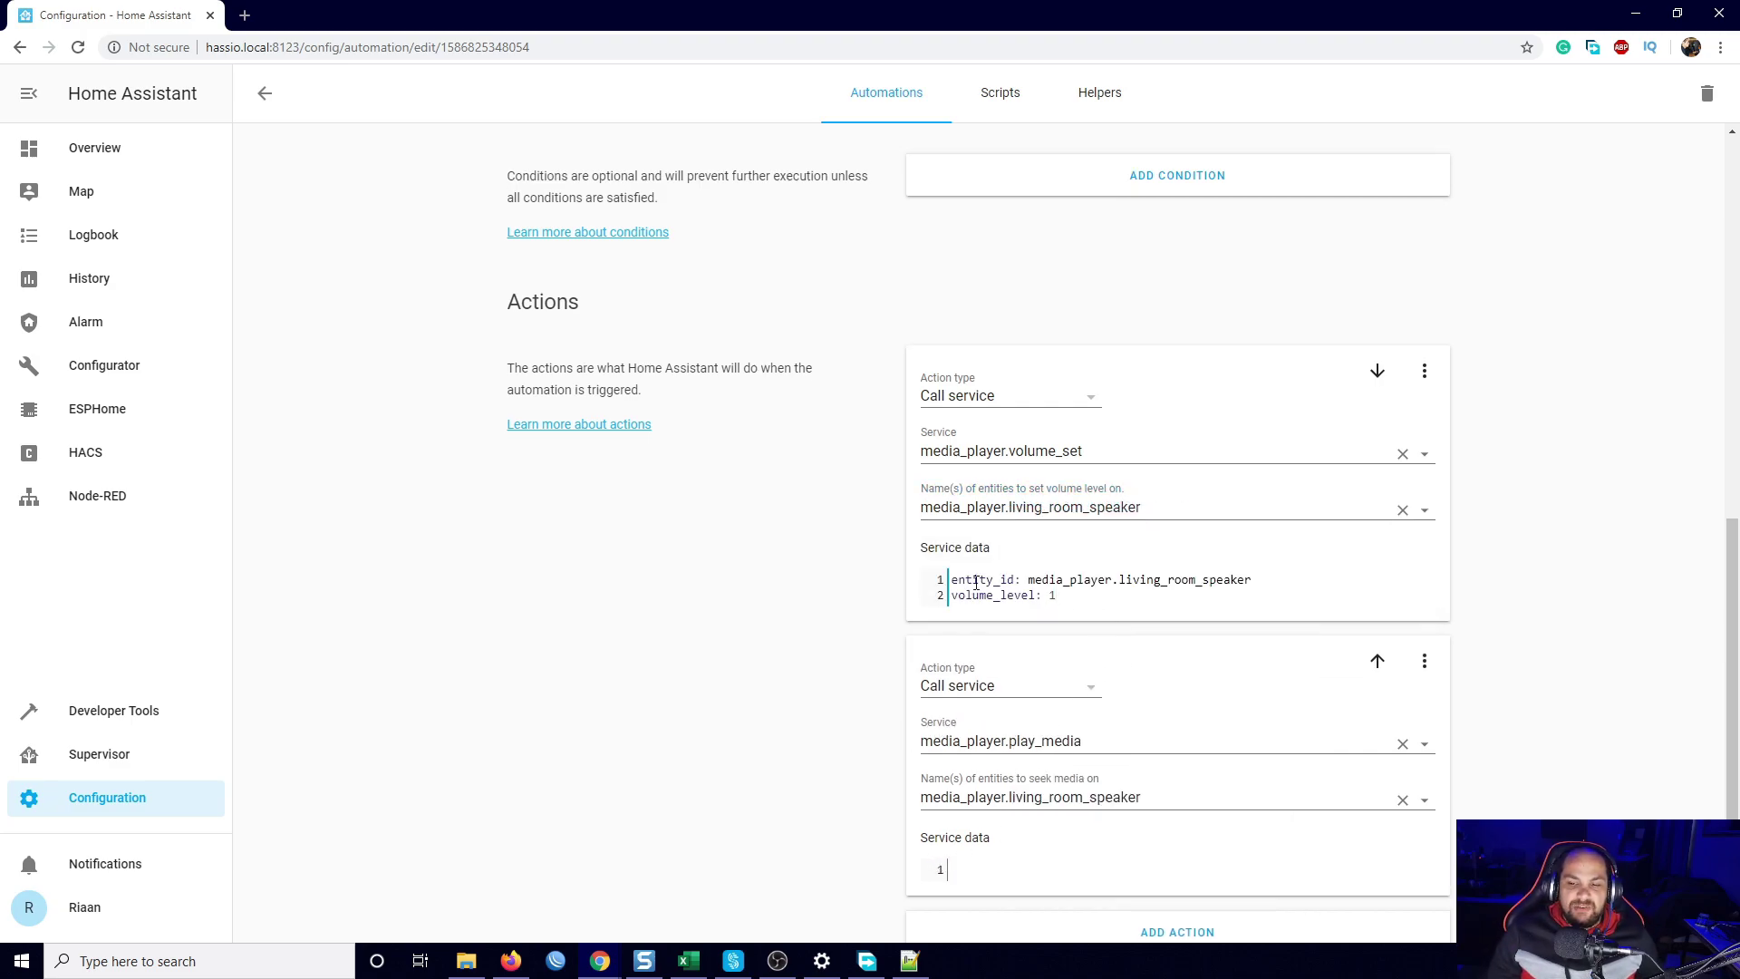
pyautogui.moveTo(956, 580); pyautogui.dragTo(1064, 576)
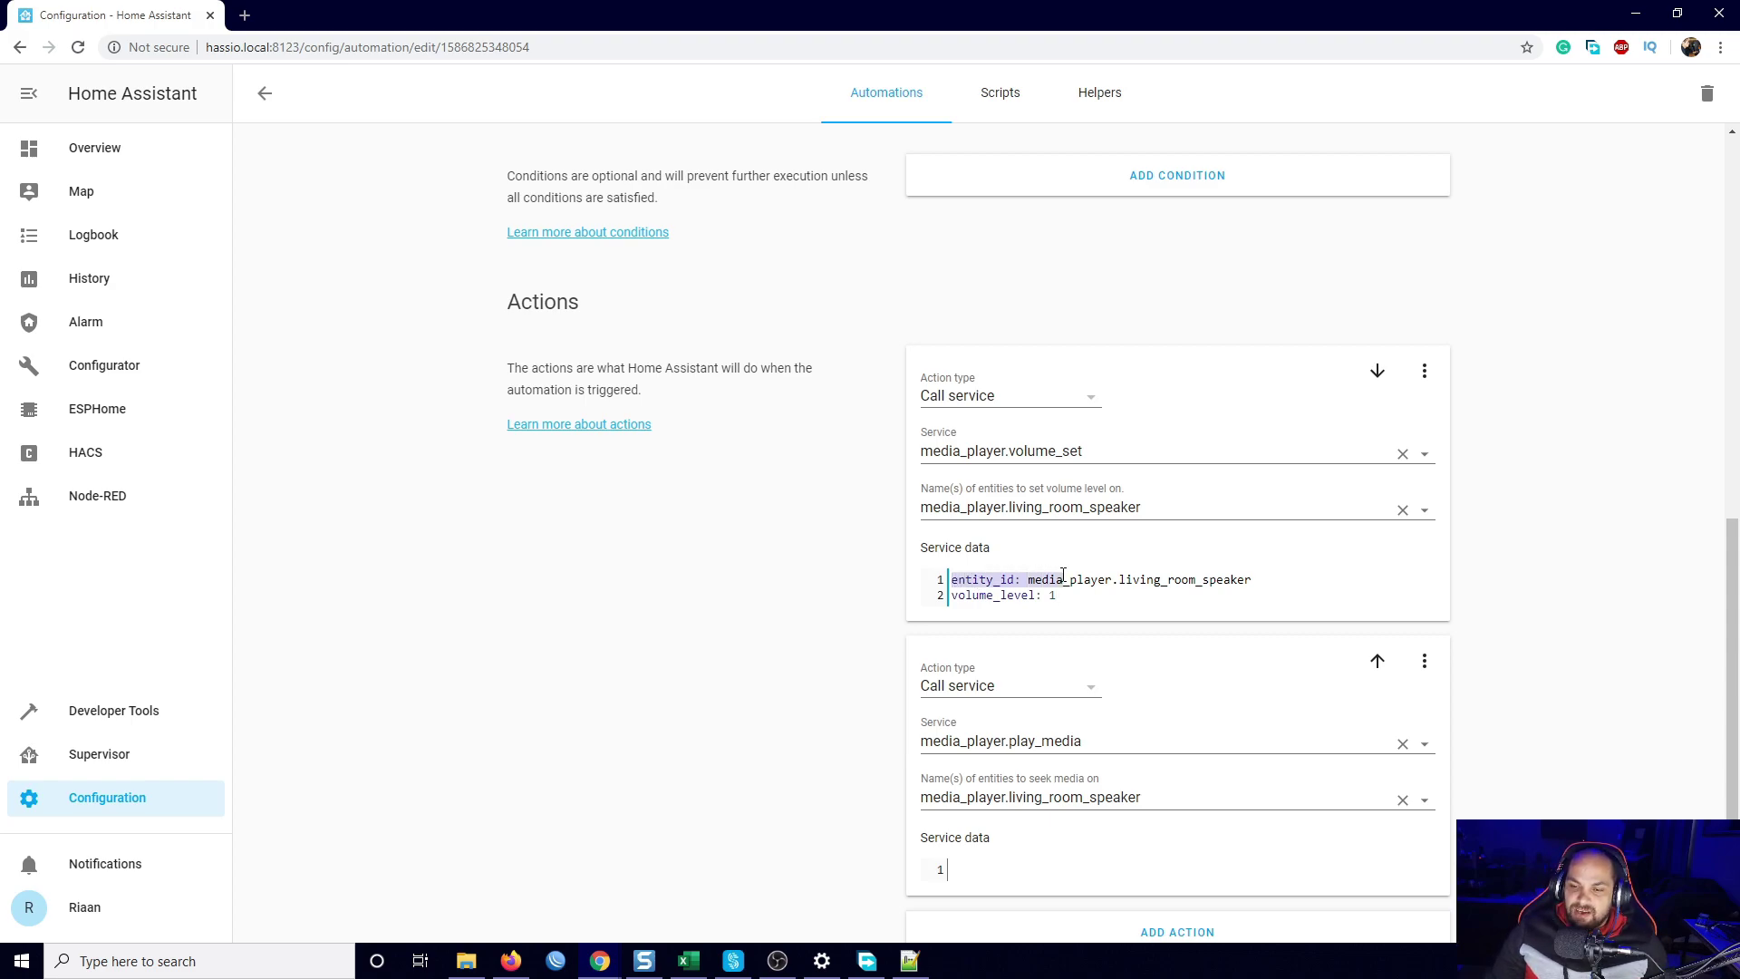
pyautogui.click(1085, 580)
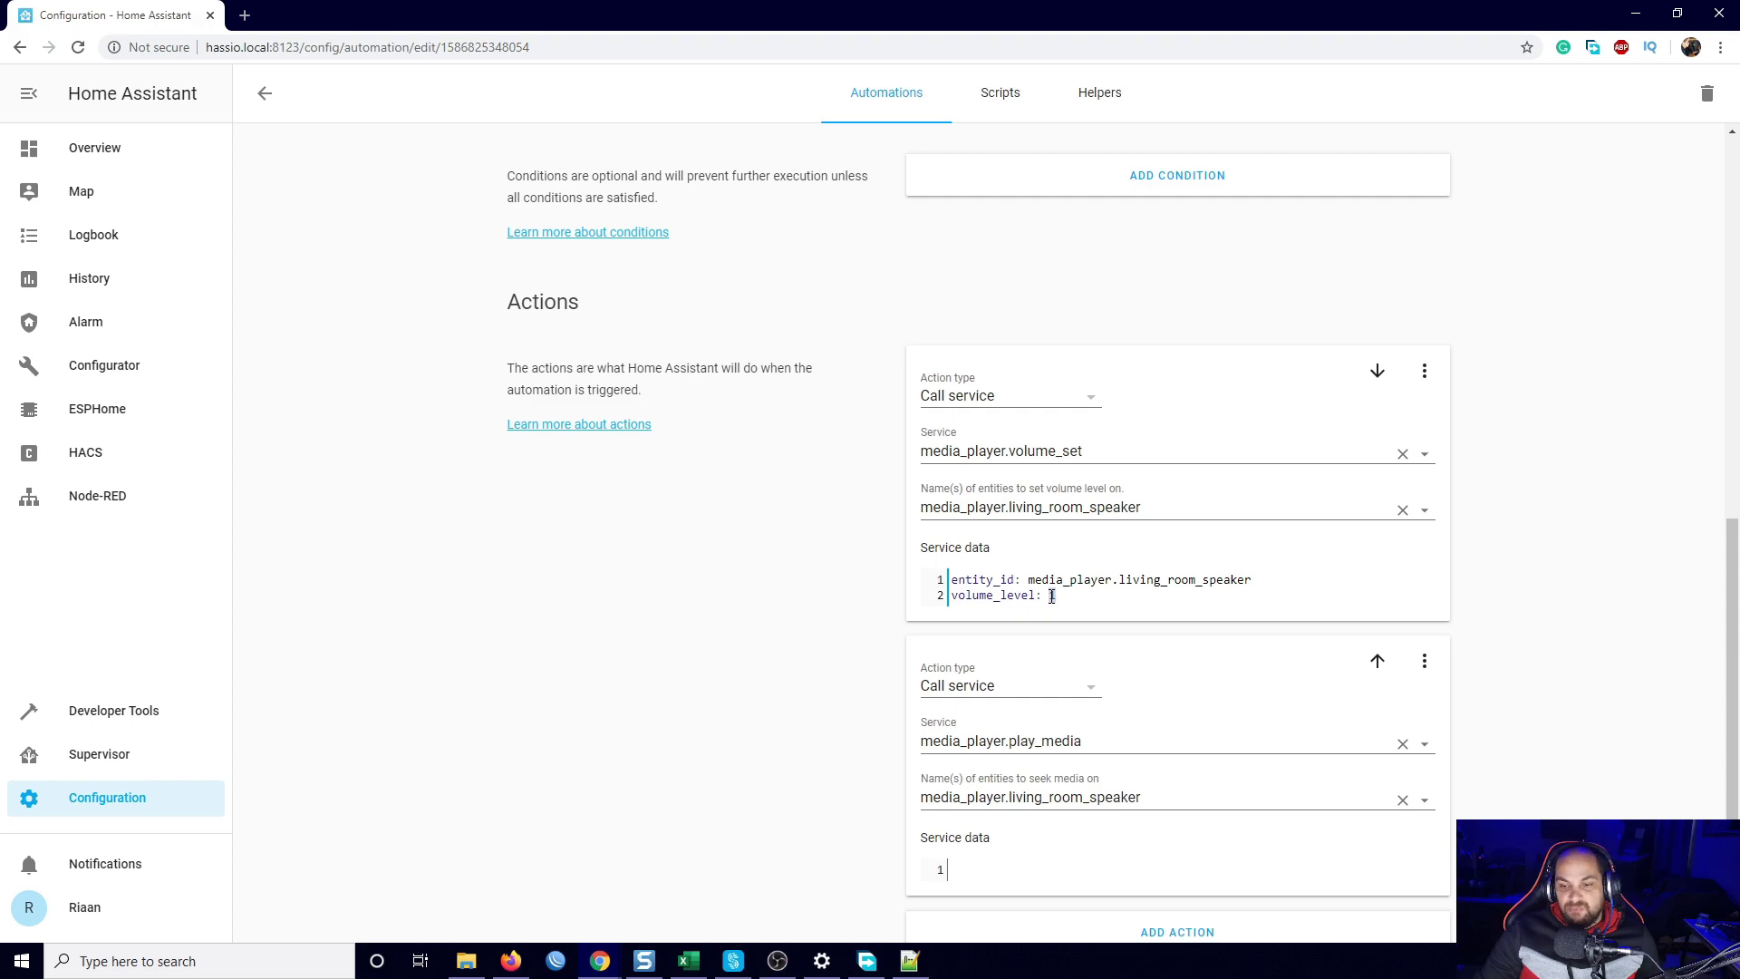
pyautogui.write('1')
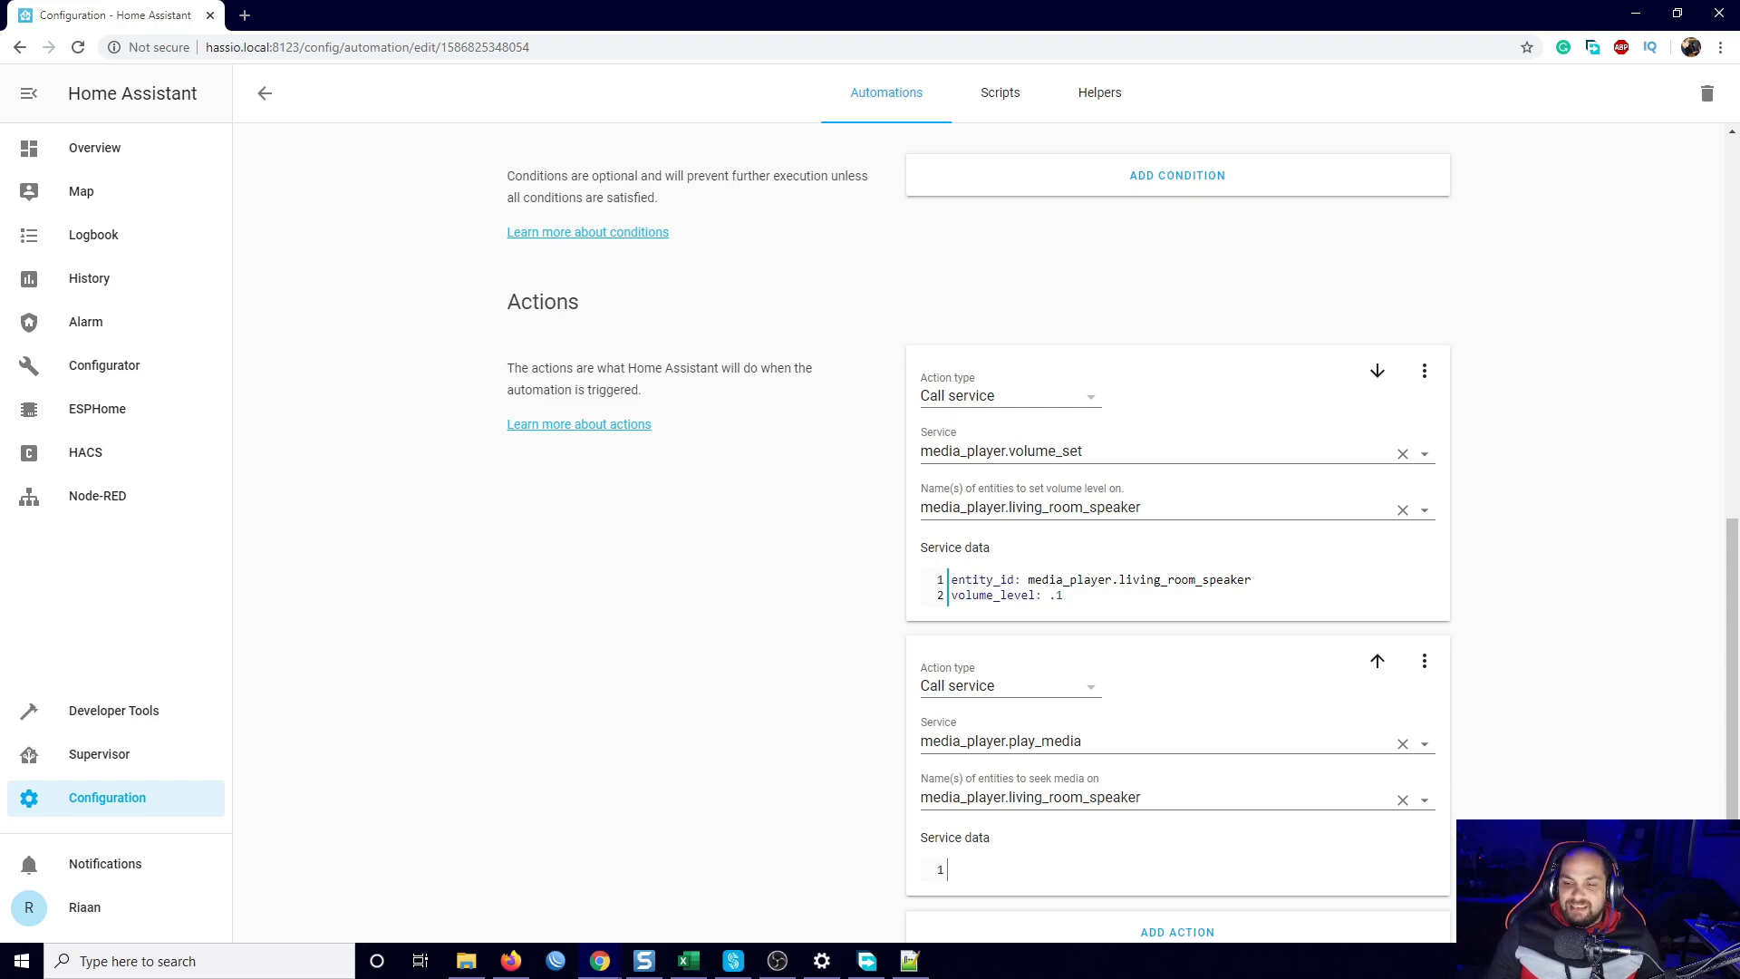
pyautogui.write("entity_id: media_player.living_room_speaker media_content_id: 'http://10.0.0.135:8123/local/Sounds/alarm.mp3' media_content_type: audio/mp3")
# Change the volume action's volume_level value to .3
pyautogui.doubleClick(1070, 522)
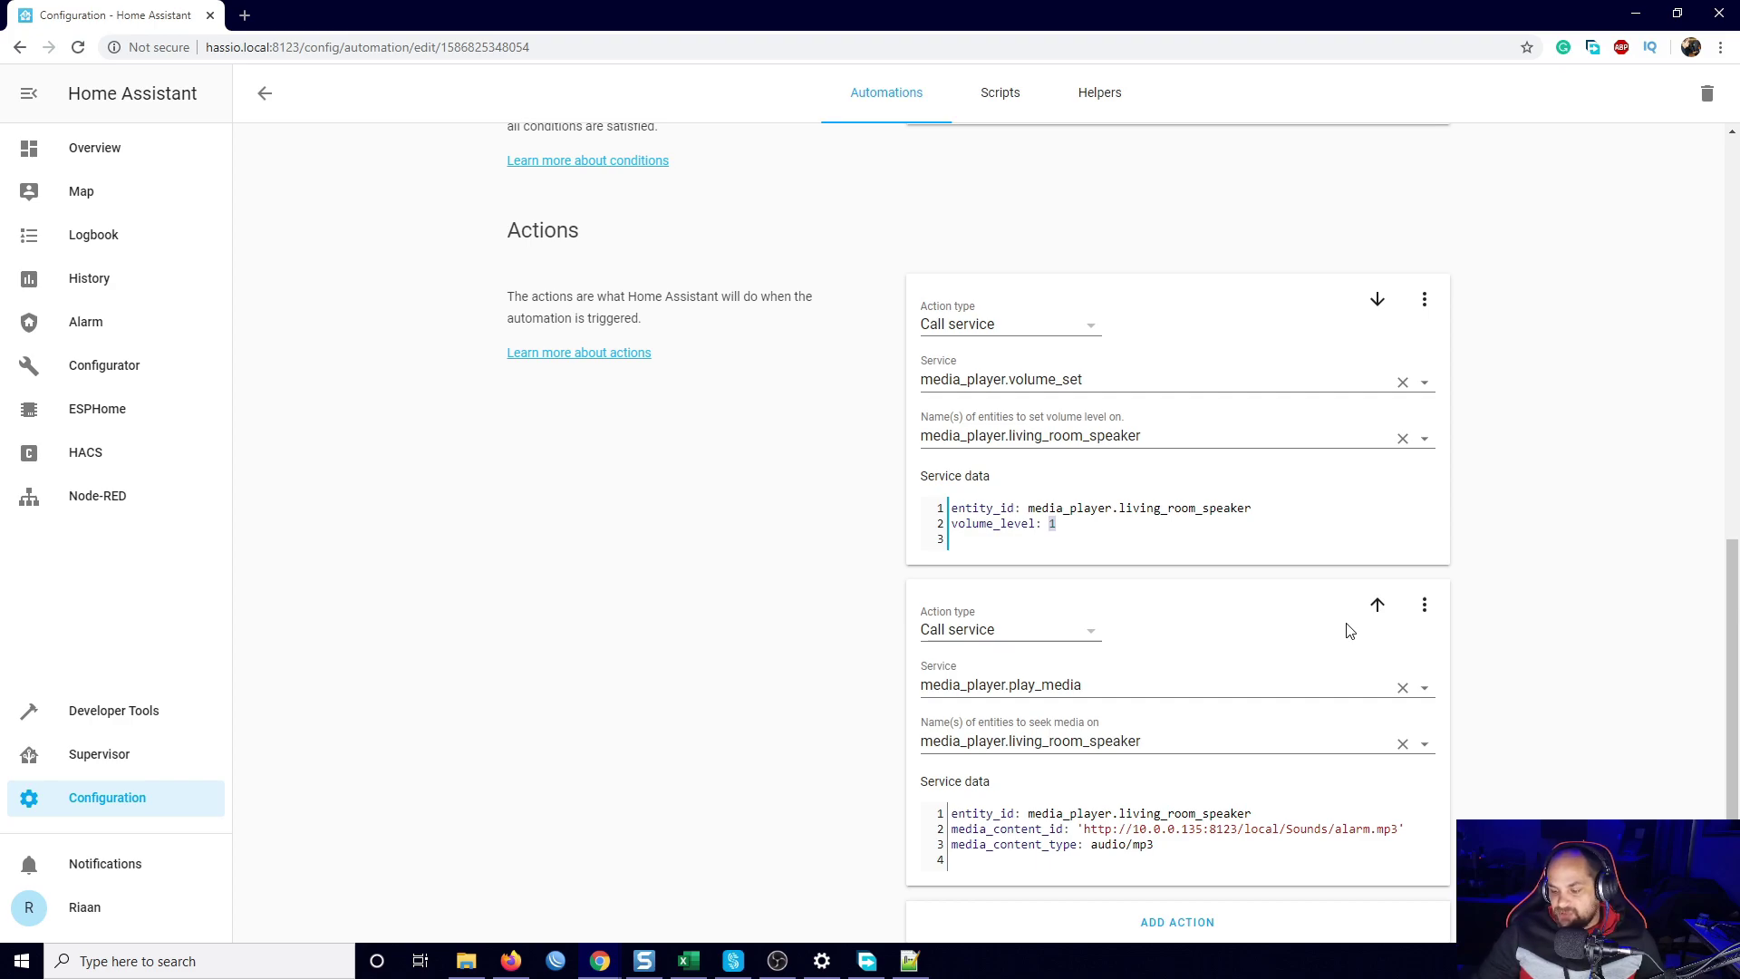
pyautogui.write('.3')
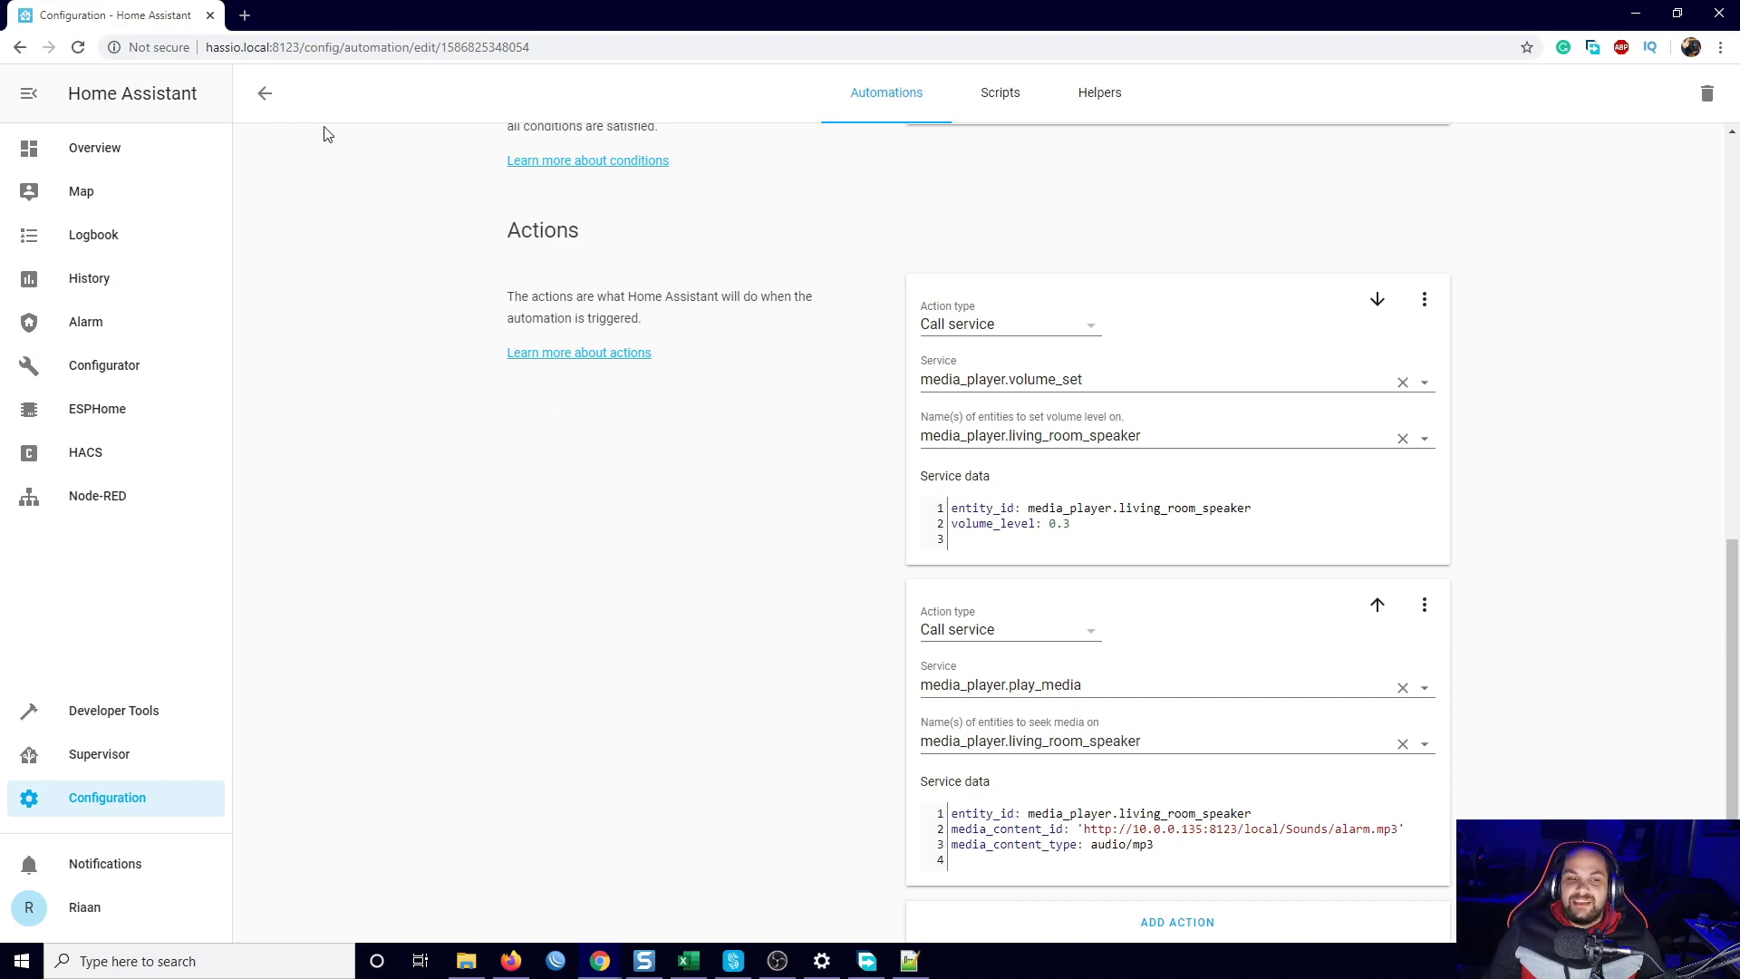
pyautogui.scroll(5, 820, 563)
pyautogui.scroll(4, 820, 564)
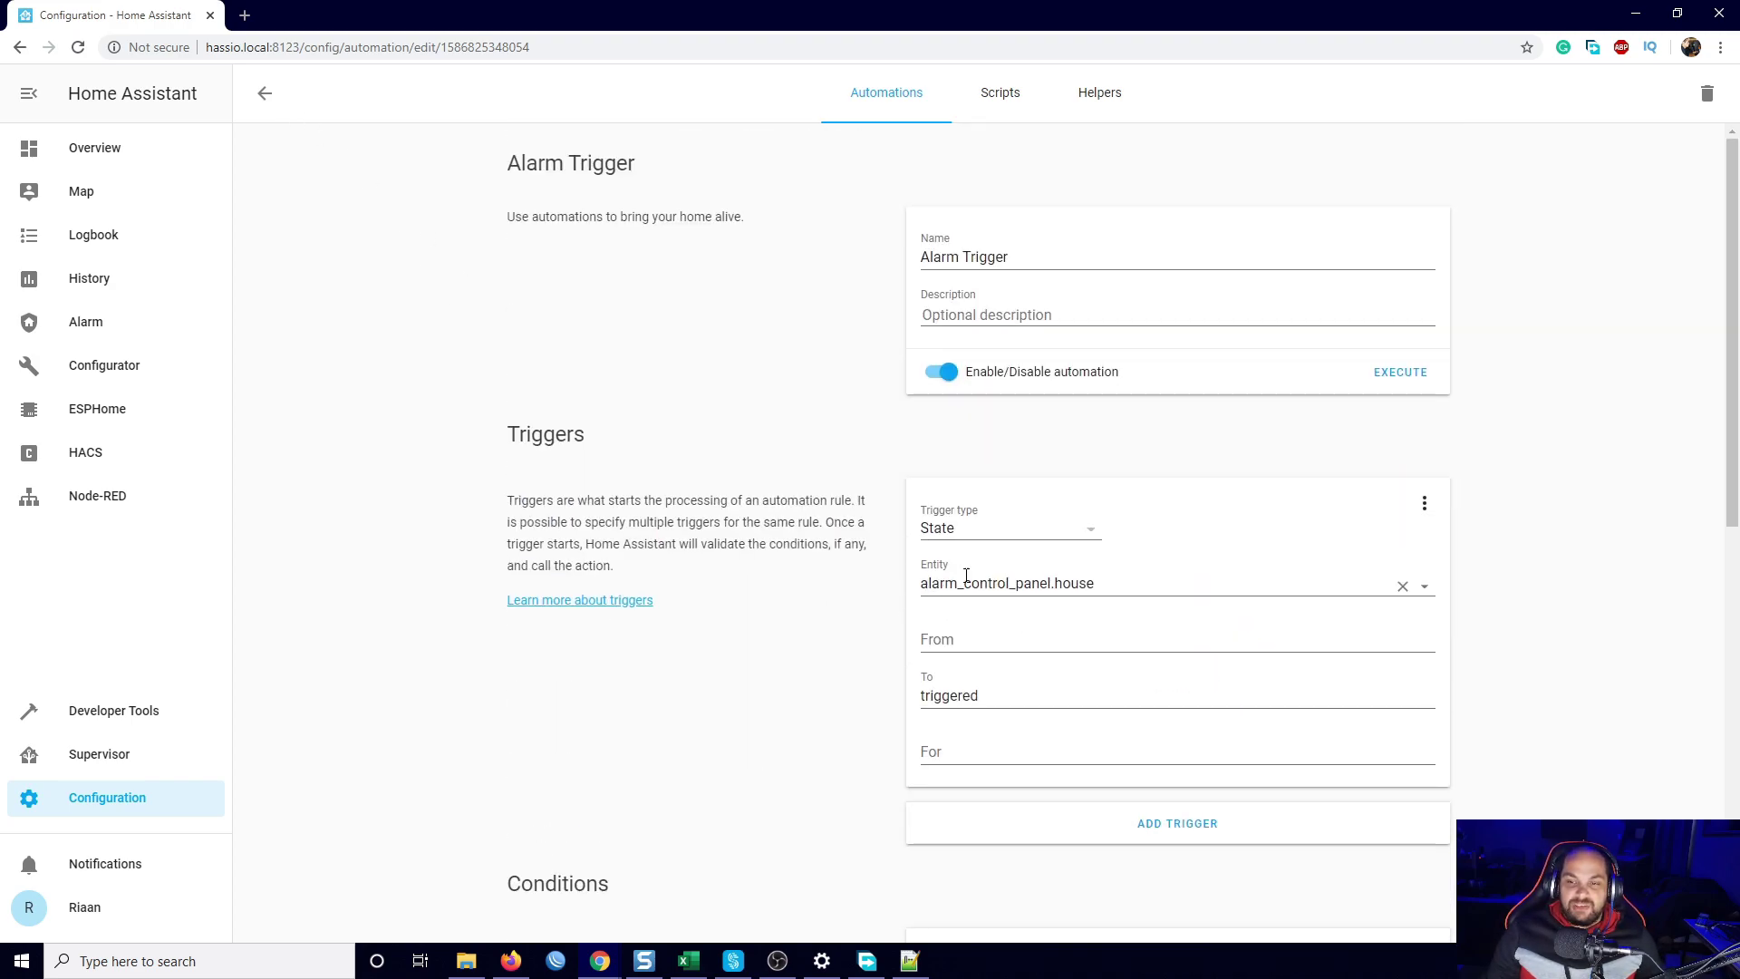
# Run the automation, then pause the alarm on the living room speaker from the Overview dashboard
pyautogui.click(1404, 382)
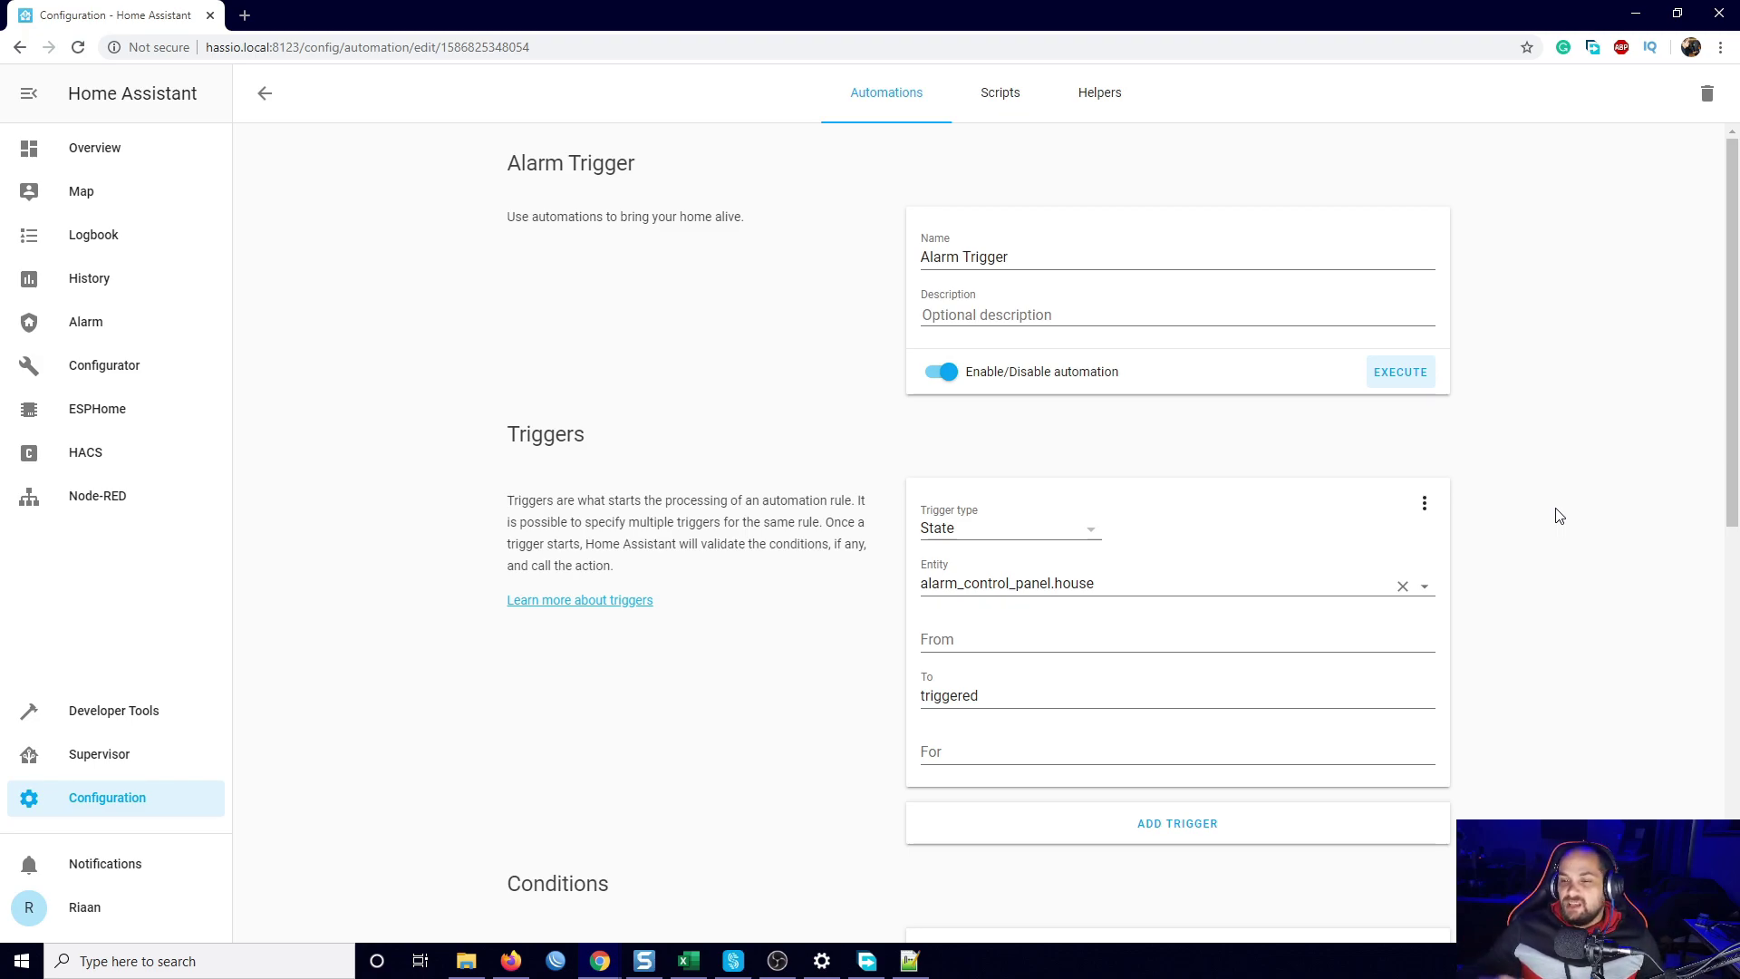
pyautogui.scroll(-5, 1499, 551)
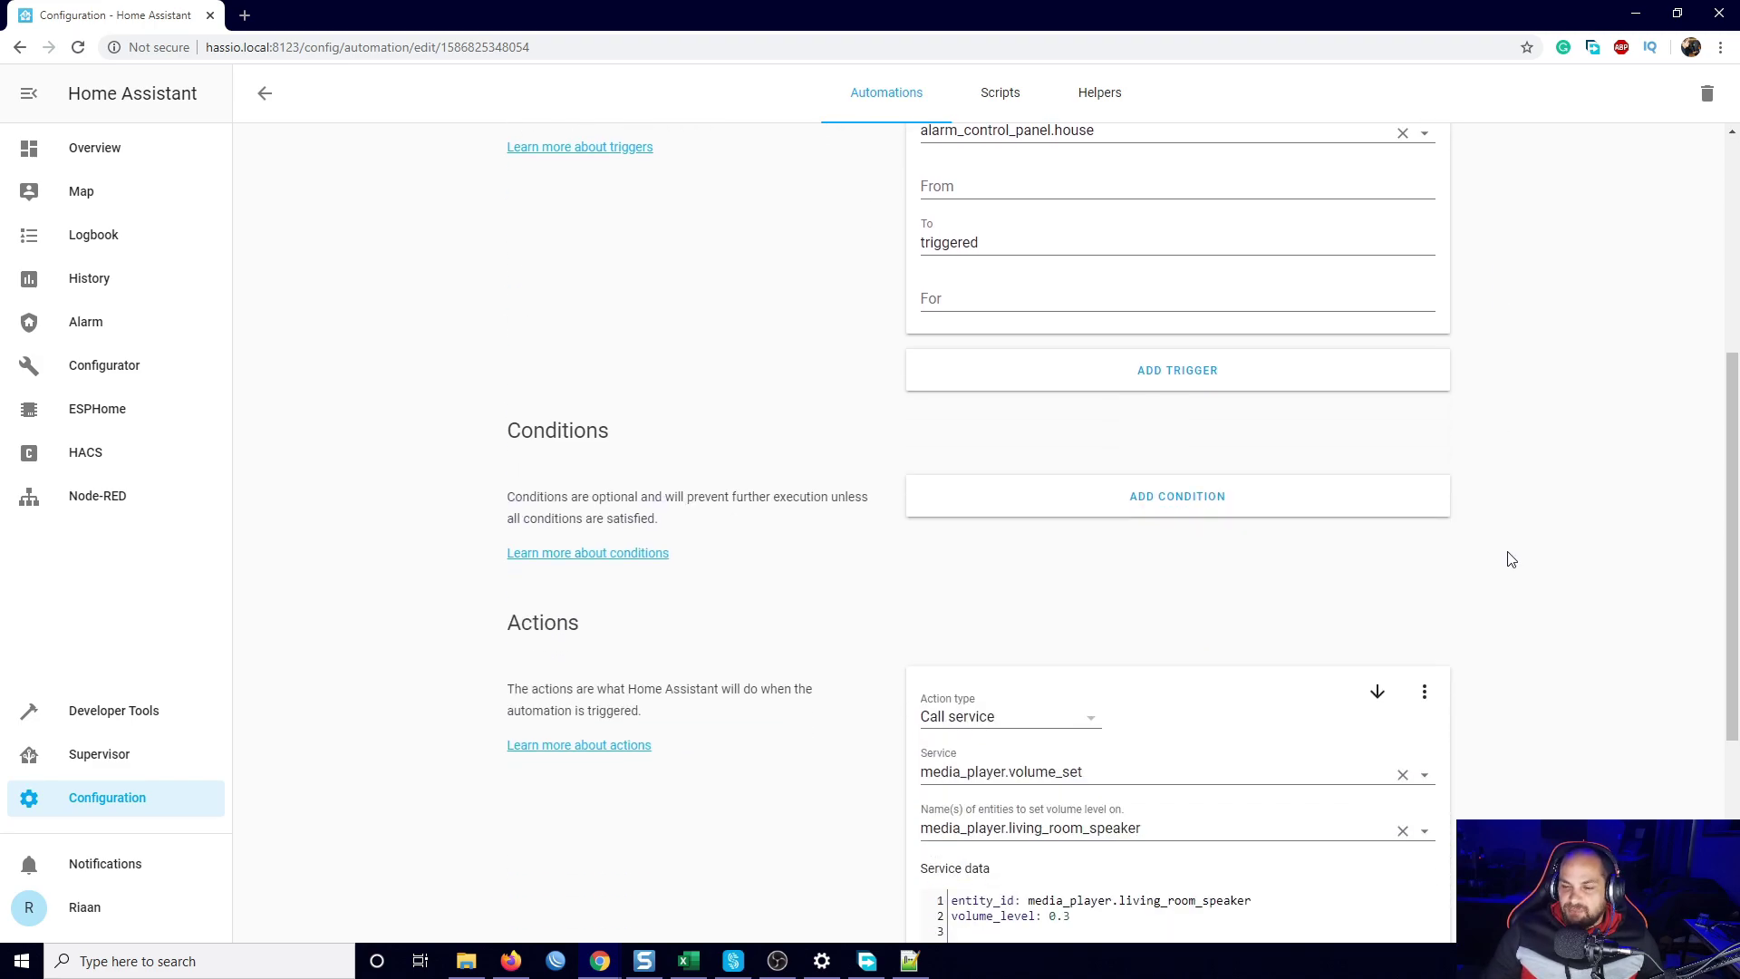
pyautogui.rightClick(99, 147)
pyautogui.click(162, 155)
pyautogui.click(313, 15)
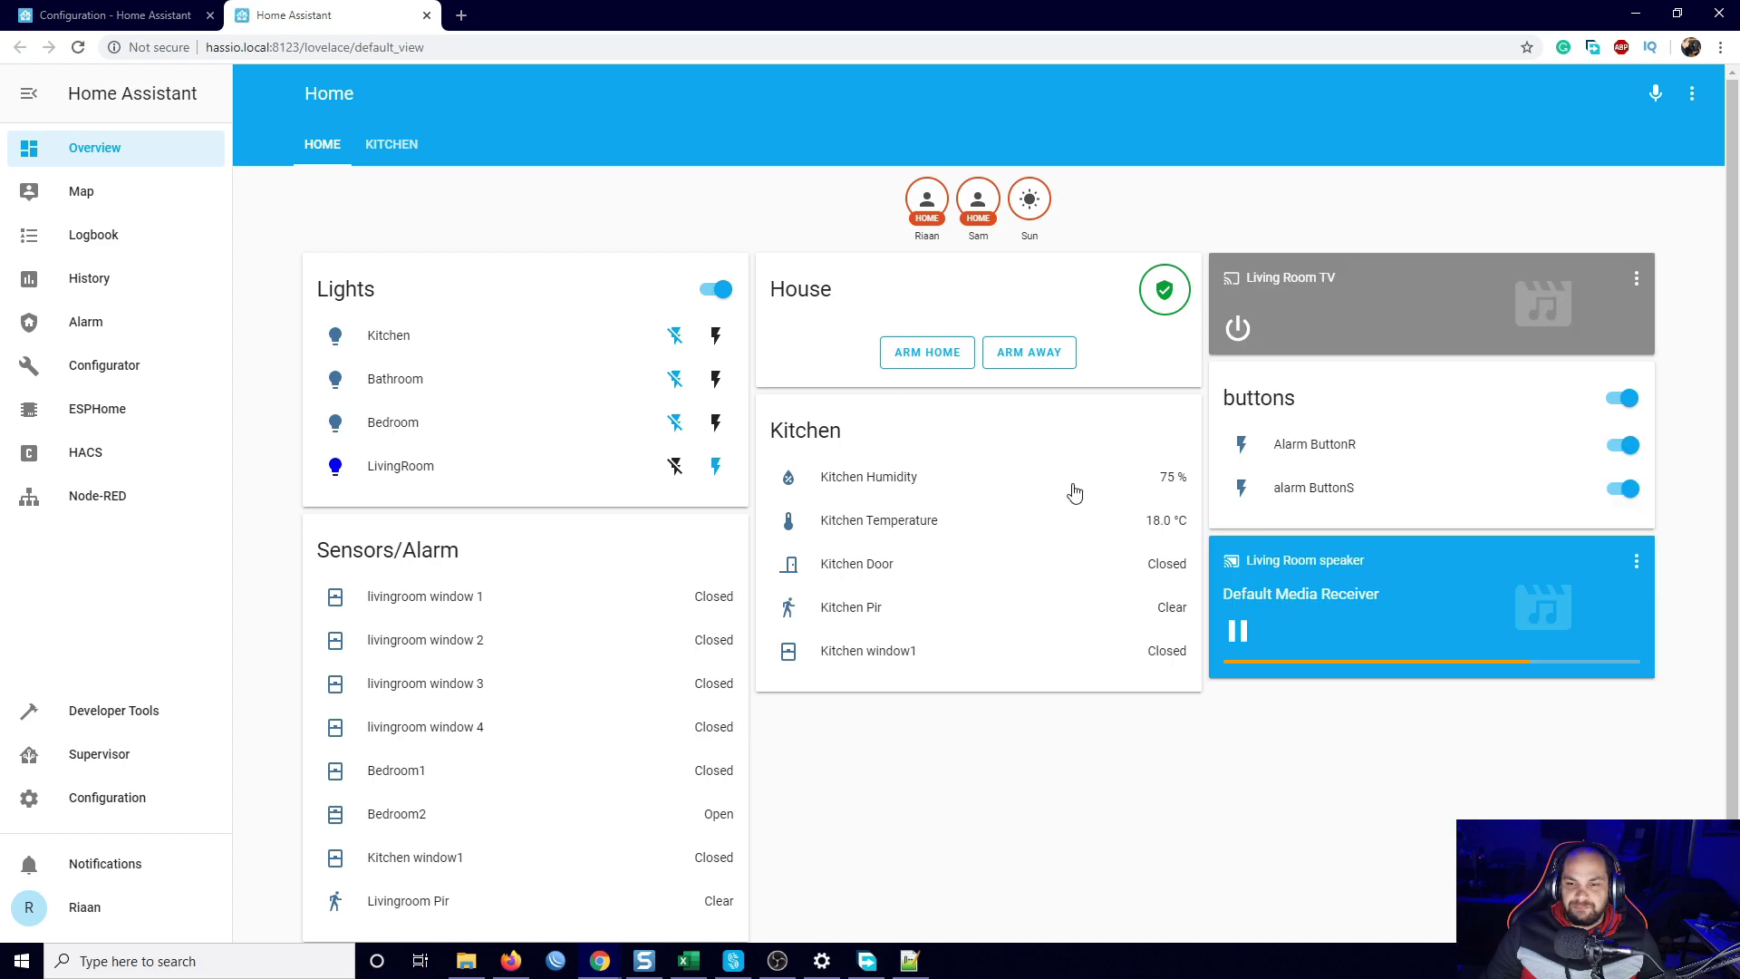
pyautogui.click(1238, 631)
pyautogui.click(116, 18)
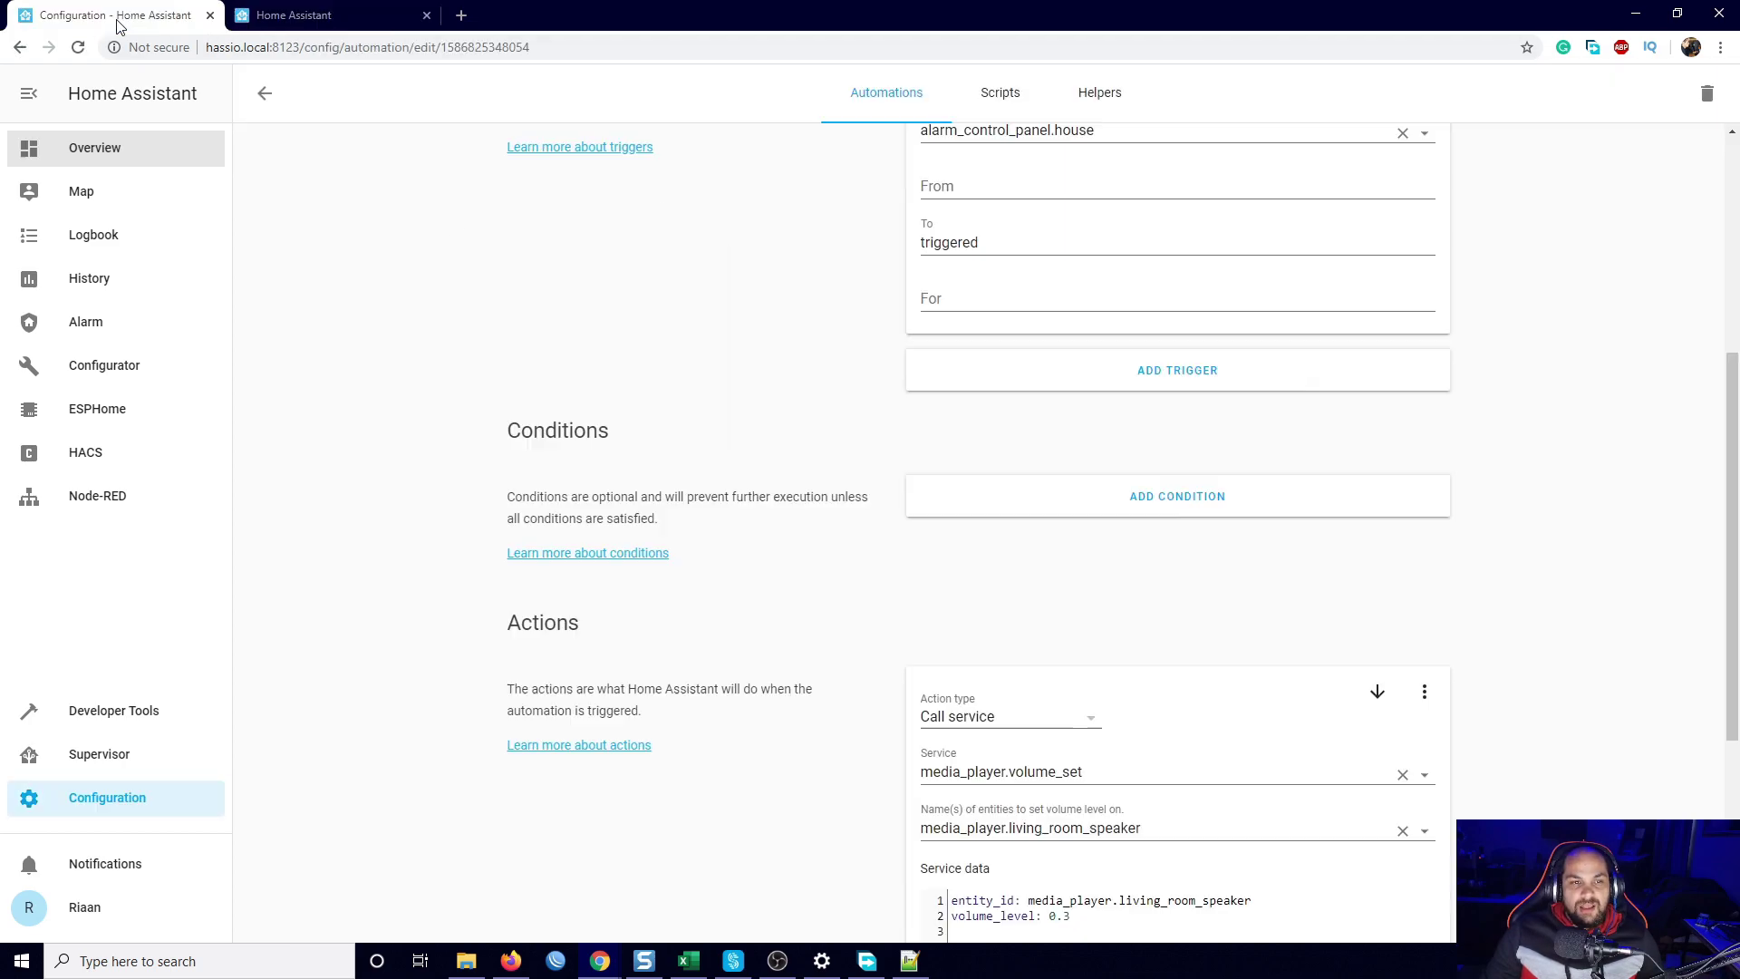
# Set the volume action's volume_level back to 0.5
pyautogui.scroll(-4, 1215, 529)
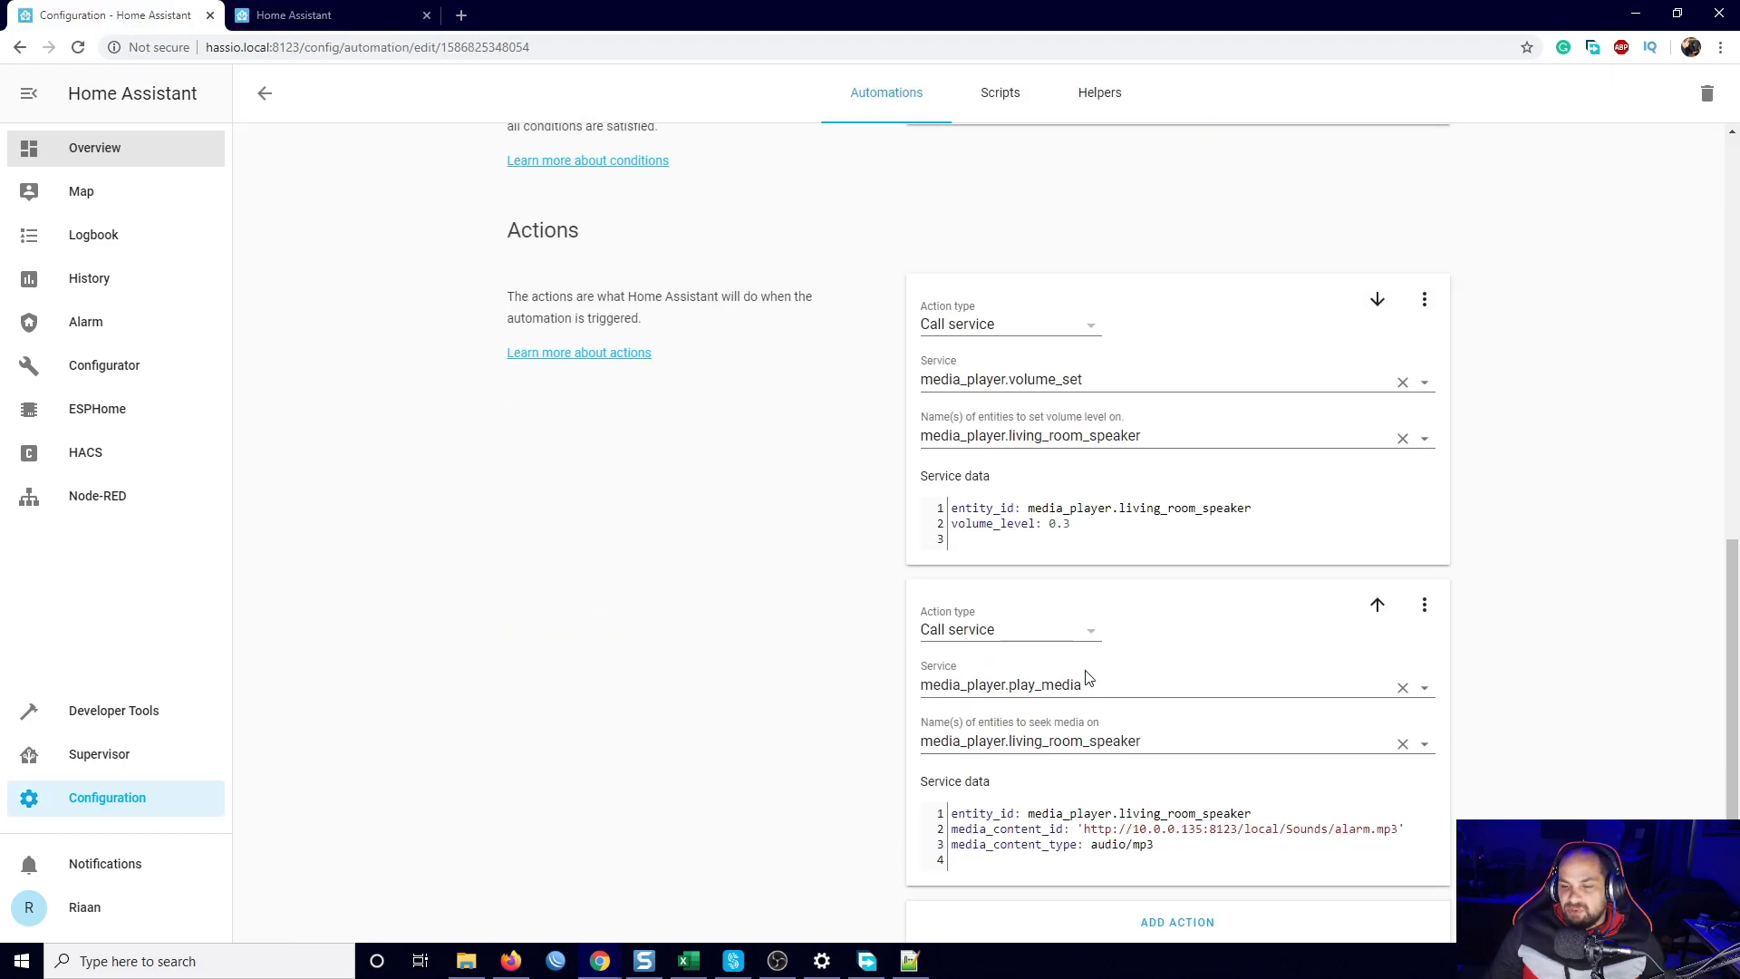
pyautogui.click(1067, 530)
pyautogui.press('BackSpace')
pyautogui.write('3')
pyautogui.press('BackSpace')
pyautogui.write('5')
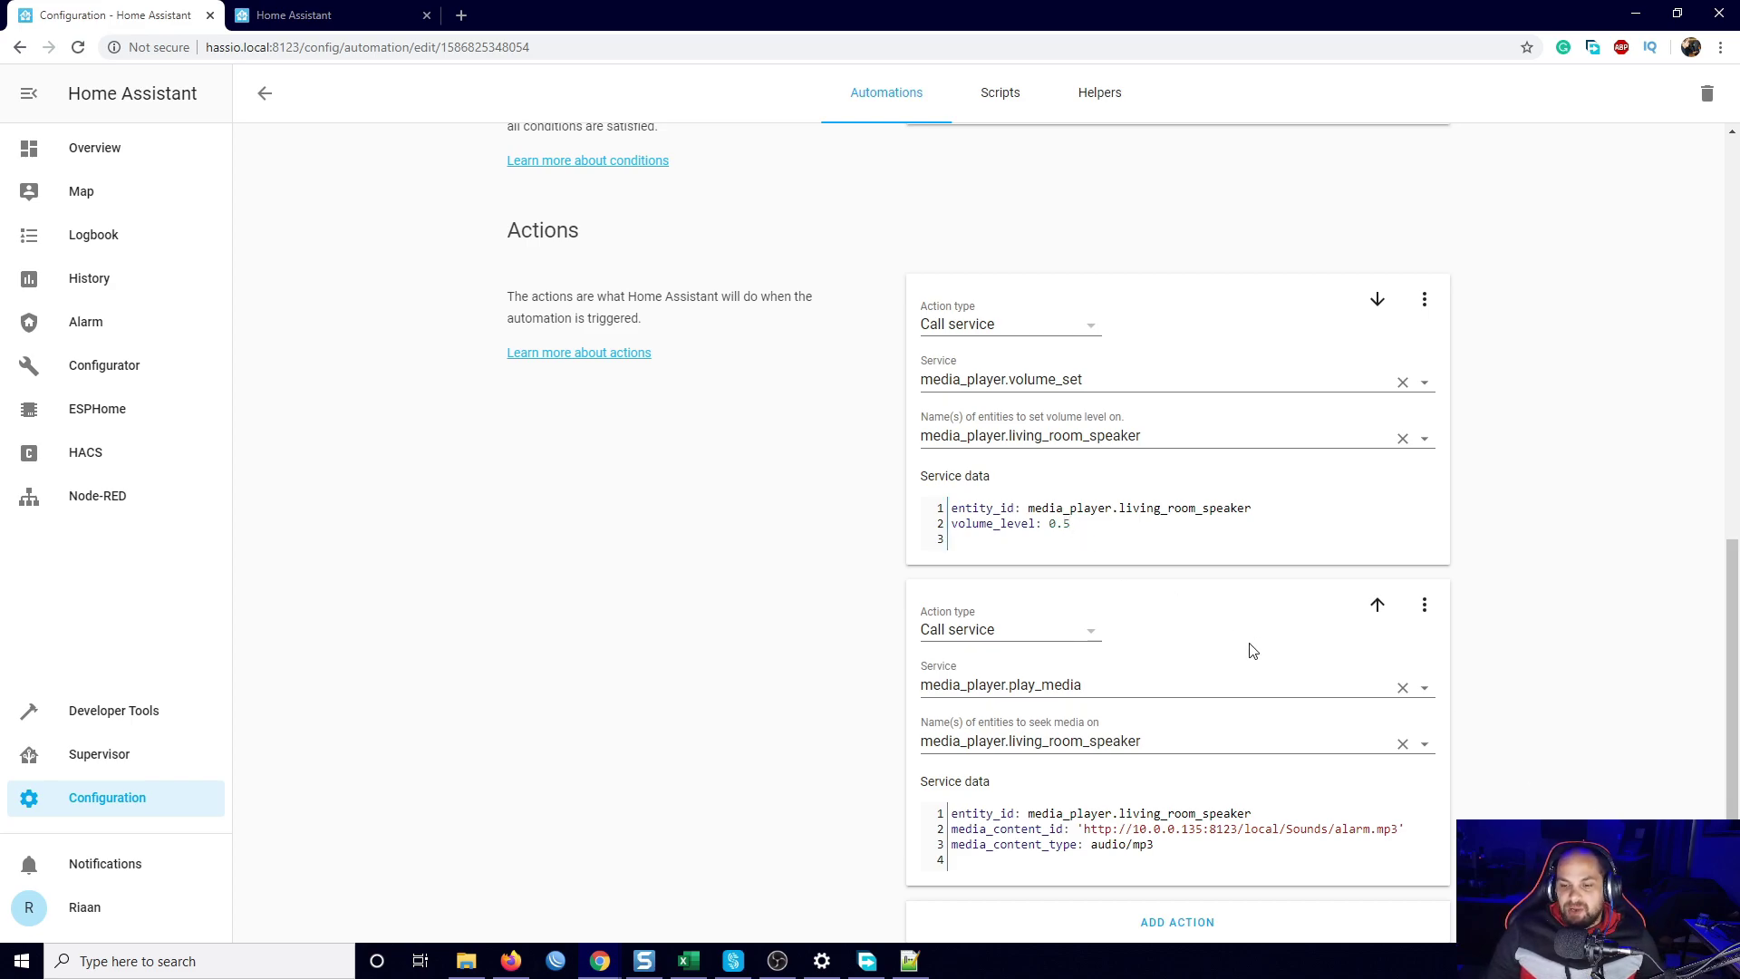
pyautogui.scroll(6, 1266, 698)
pyautogui.scroll(3, 1269, 714)
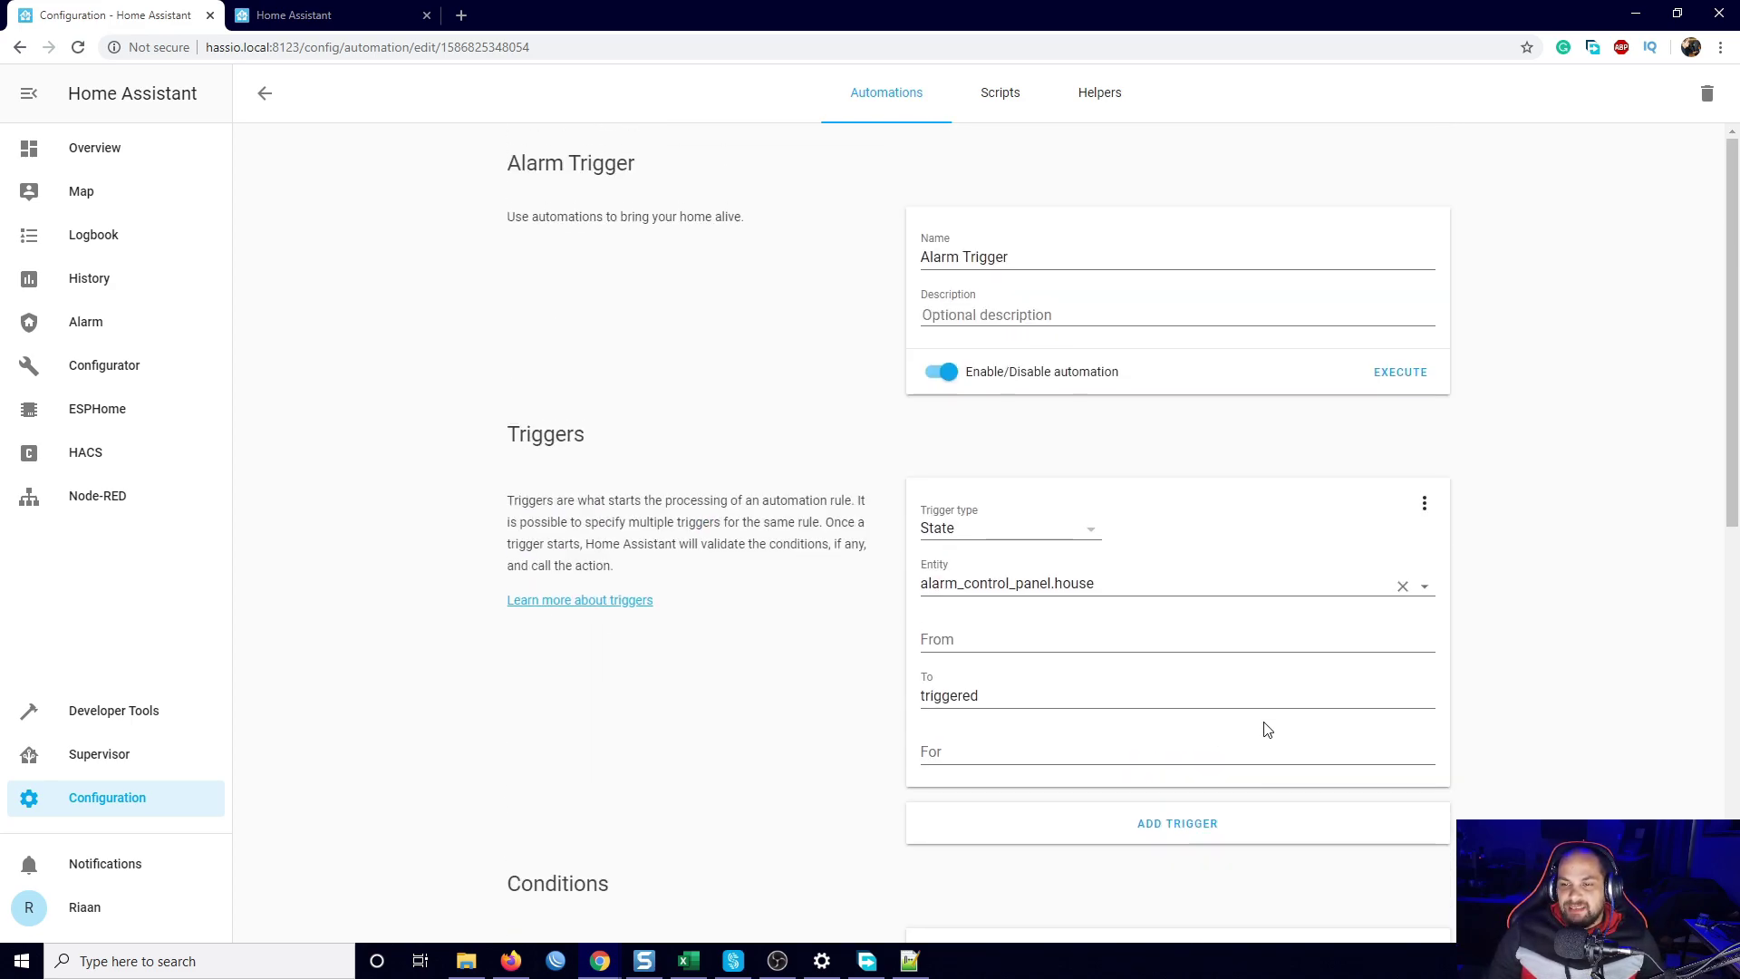
# Execute Alarm Trigger, check the dashboard while it plays, then go back to the automations list
pyautogui.click(1395, 377)
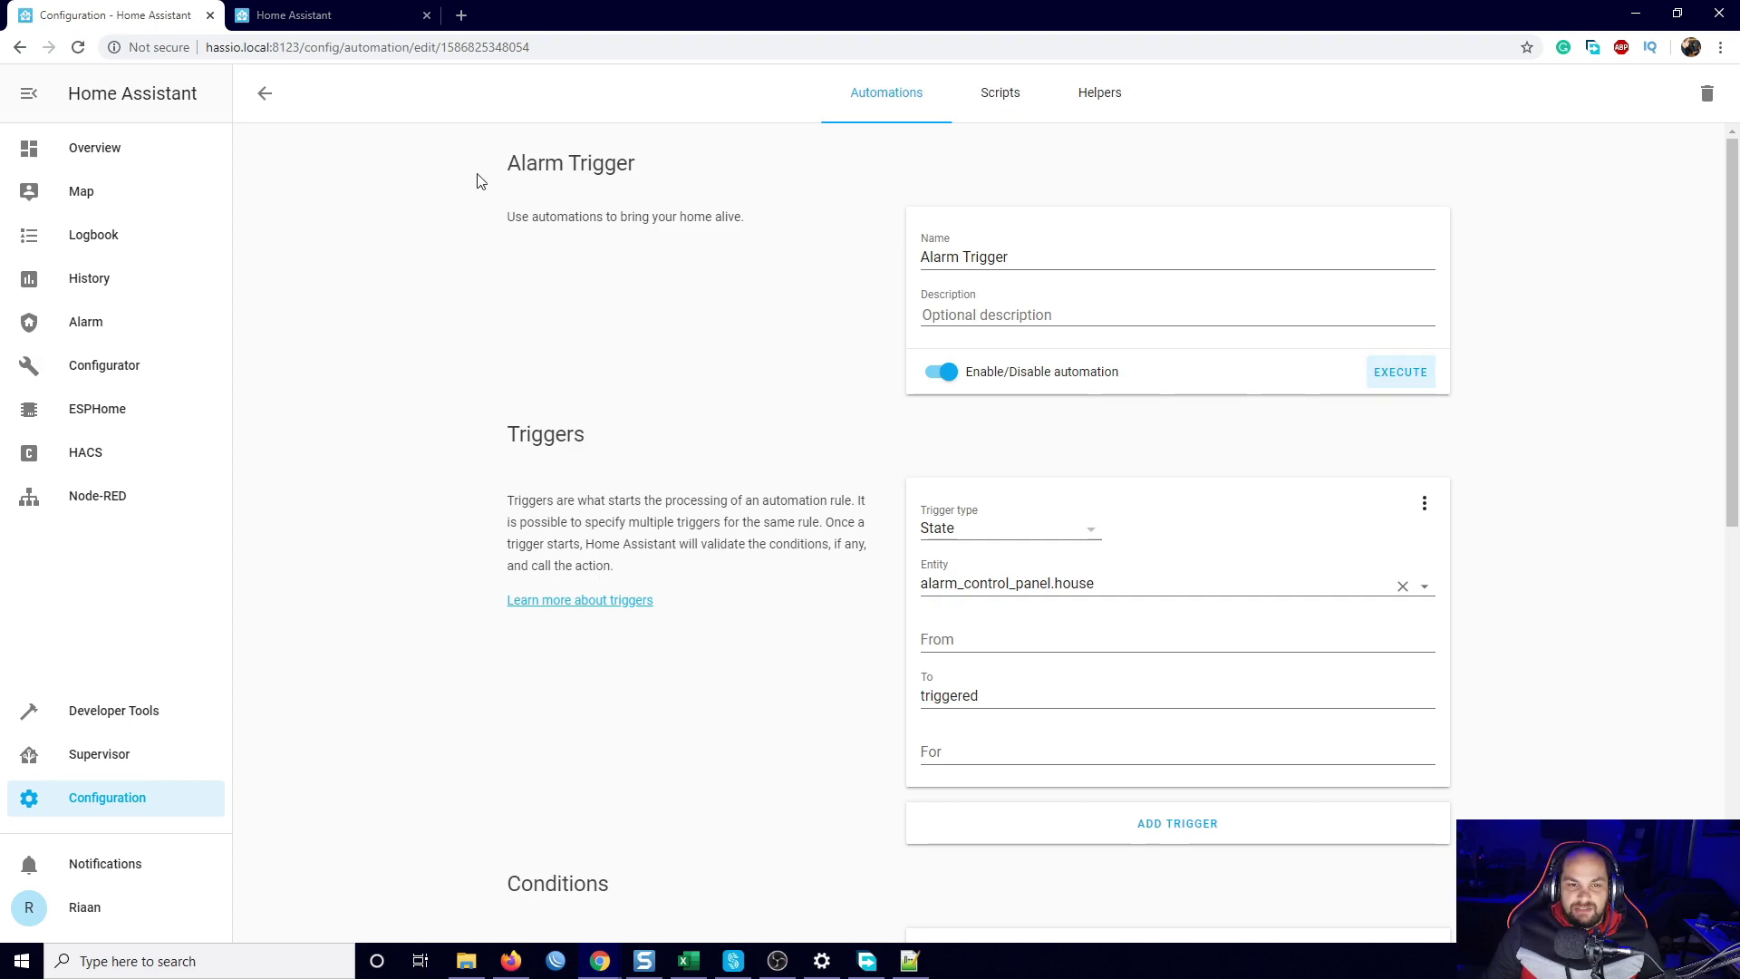
pyautogui.click(333, 13)
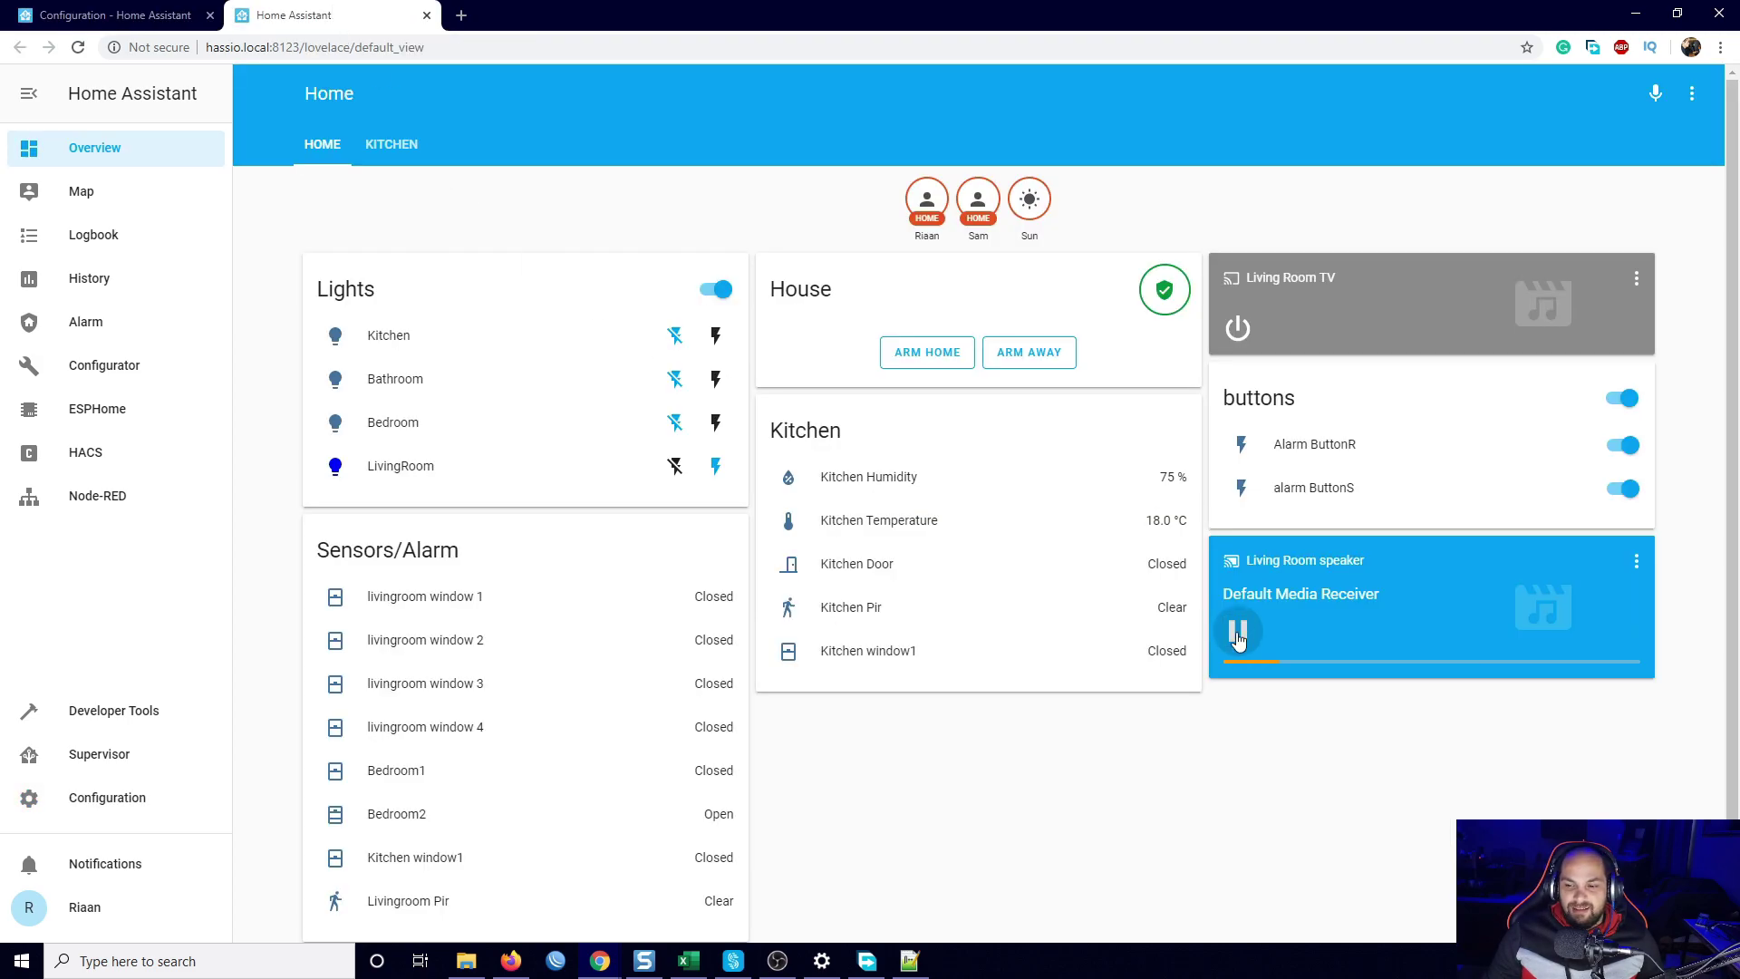
pyautogui.click(103, 13)
pyautogui.scroll(-6, 934, 476)
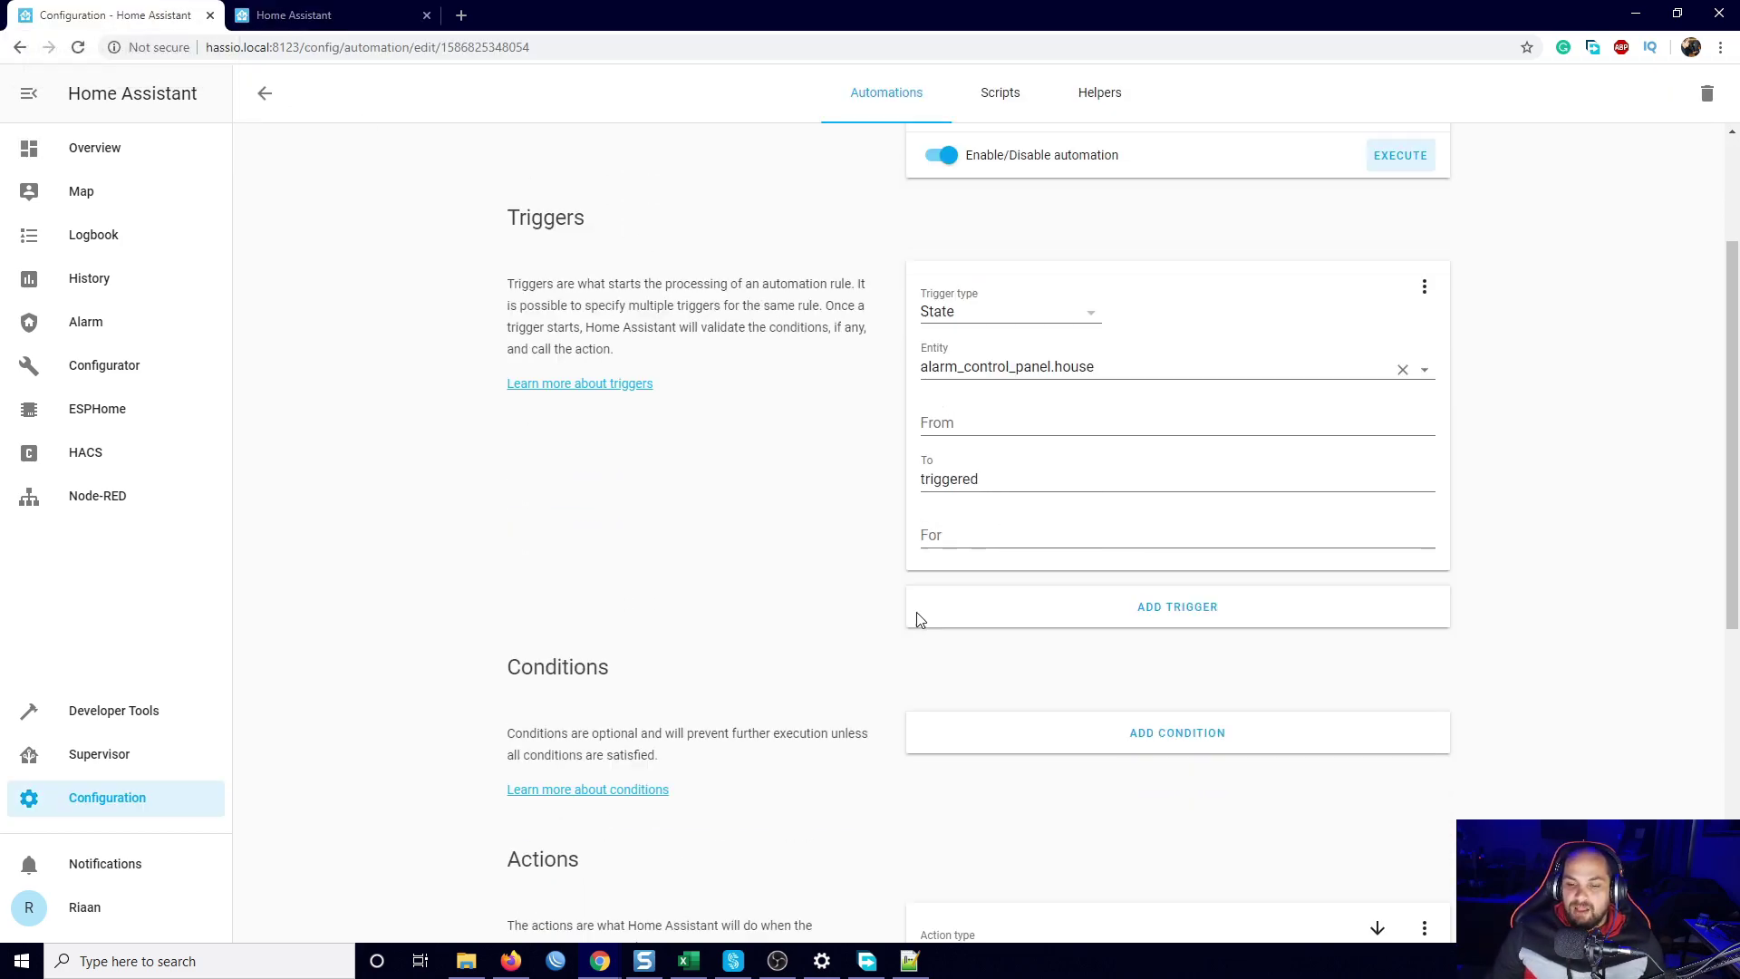
pyautogui.scroll(-2, 1135, 684)
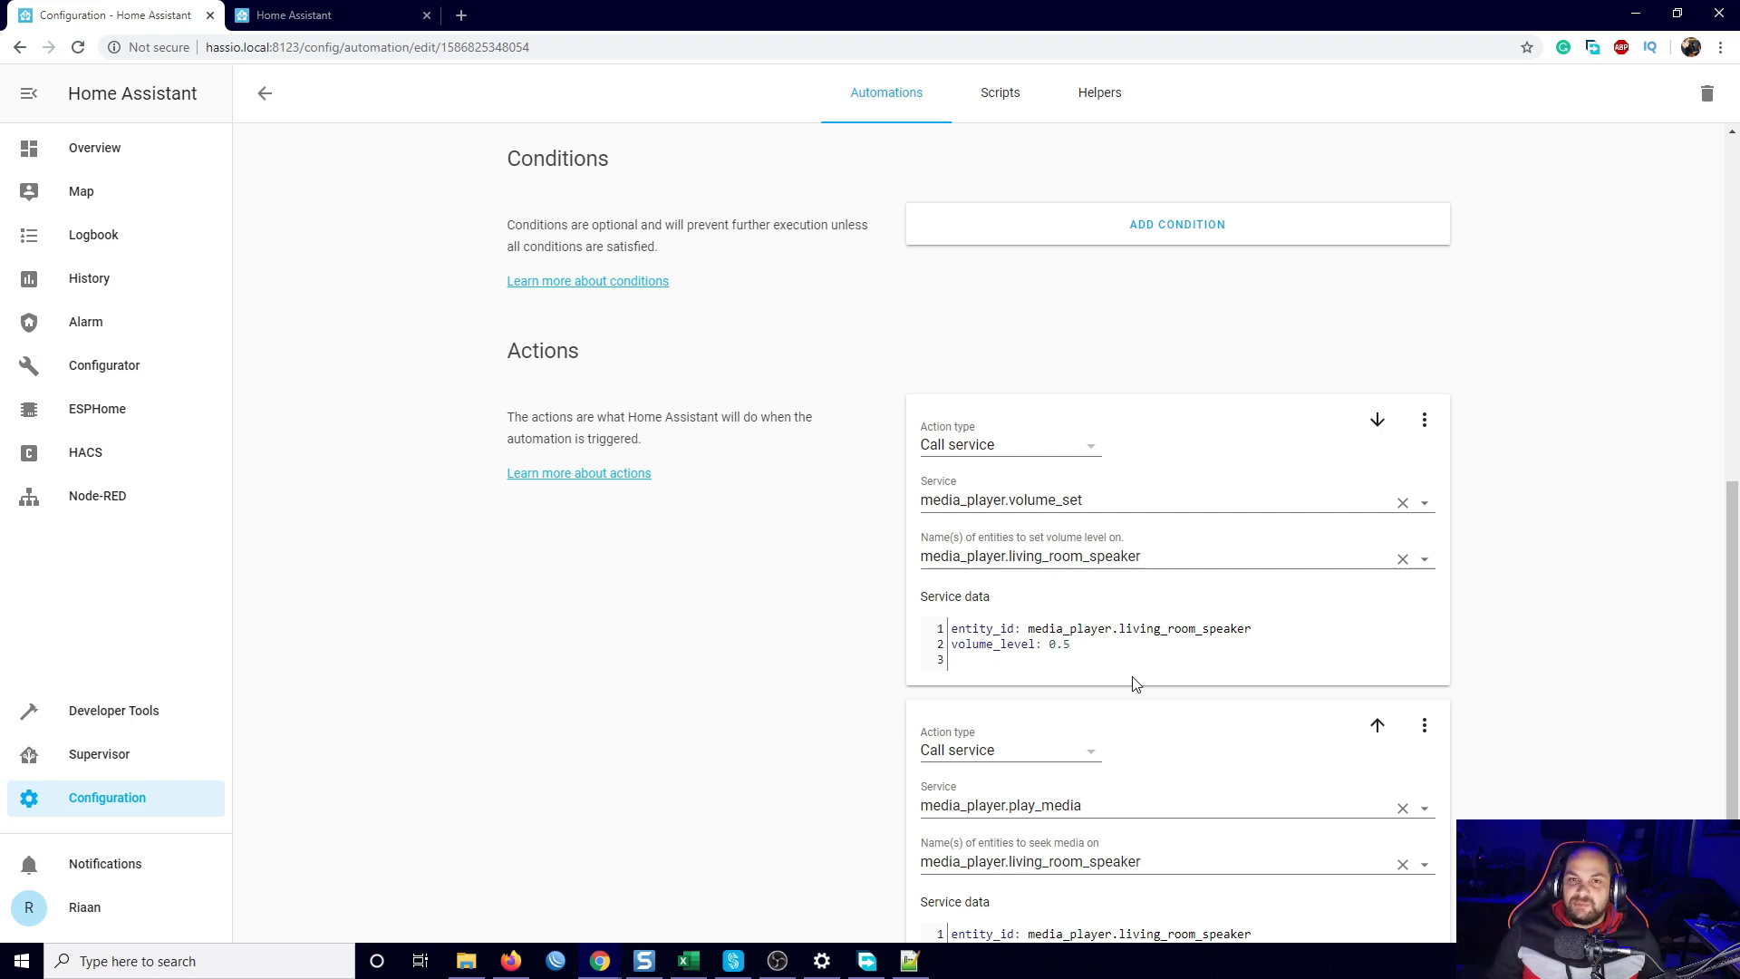
pyautogui.hotkey('alt', 'Left')
pyautogui.scroll(-4, 780, 559)
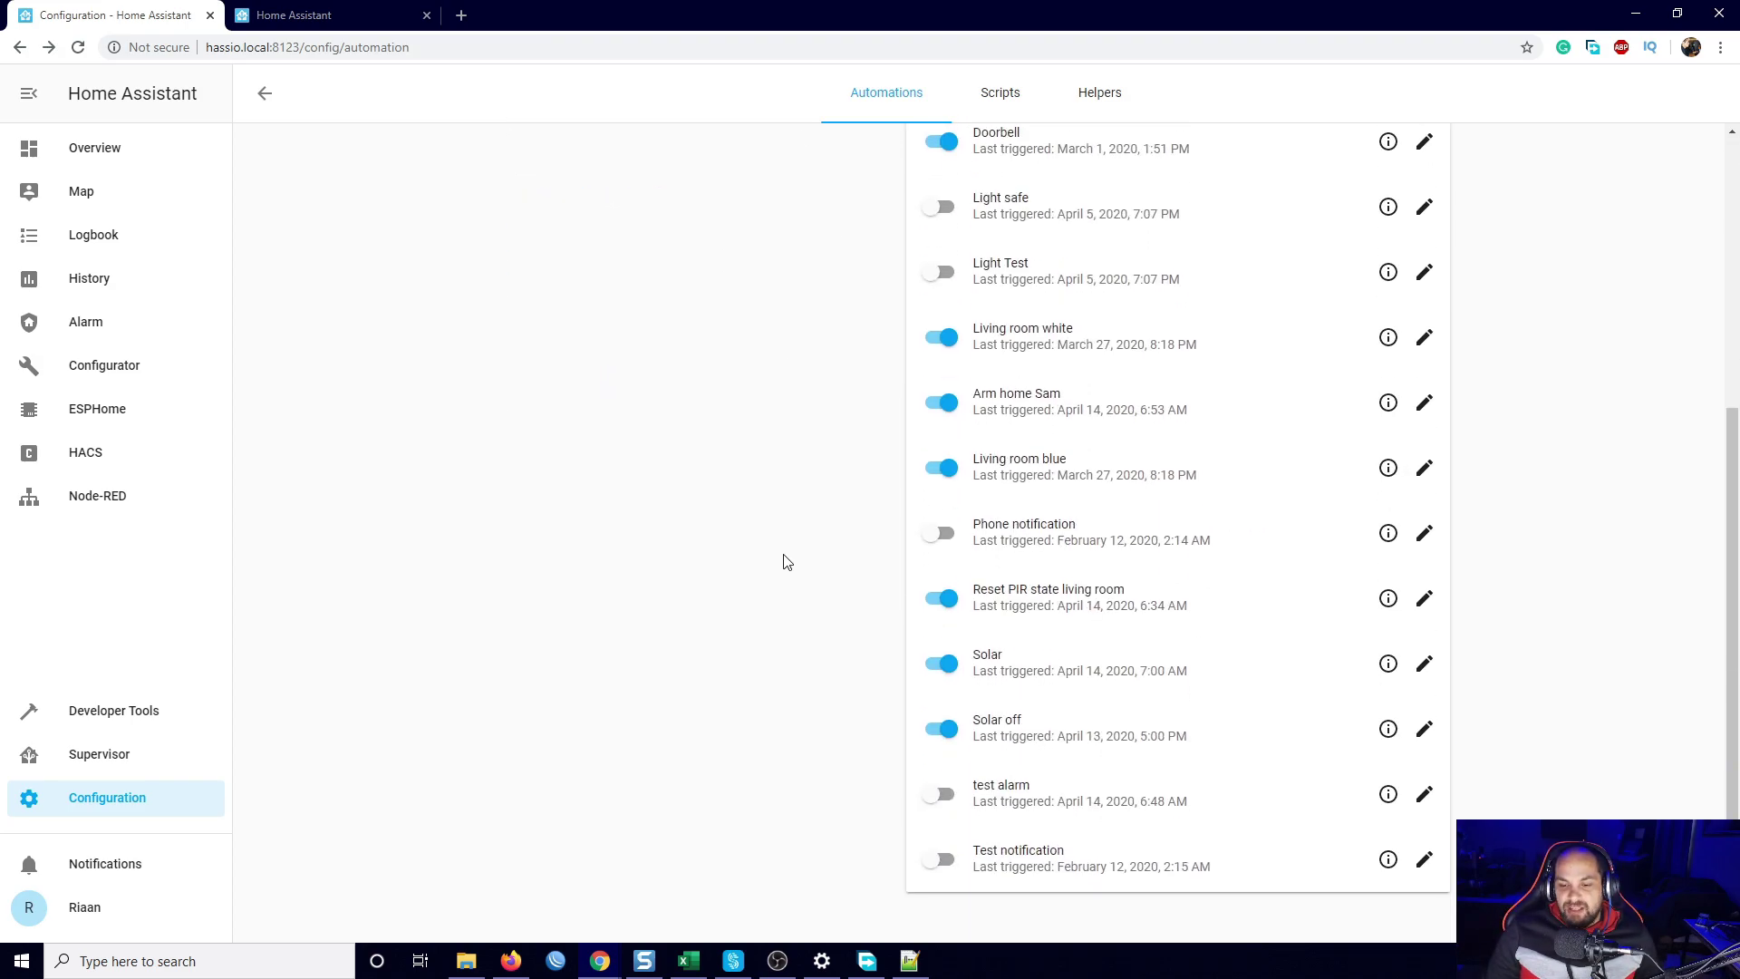
# Enable the test alarm automation and open it in the editor
pyautogui.click(936, 794)
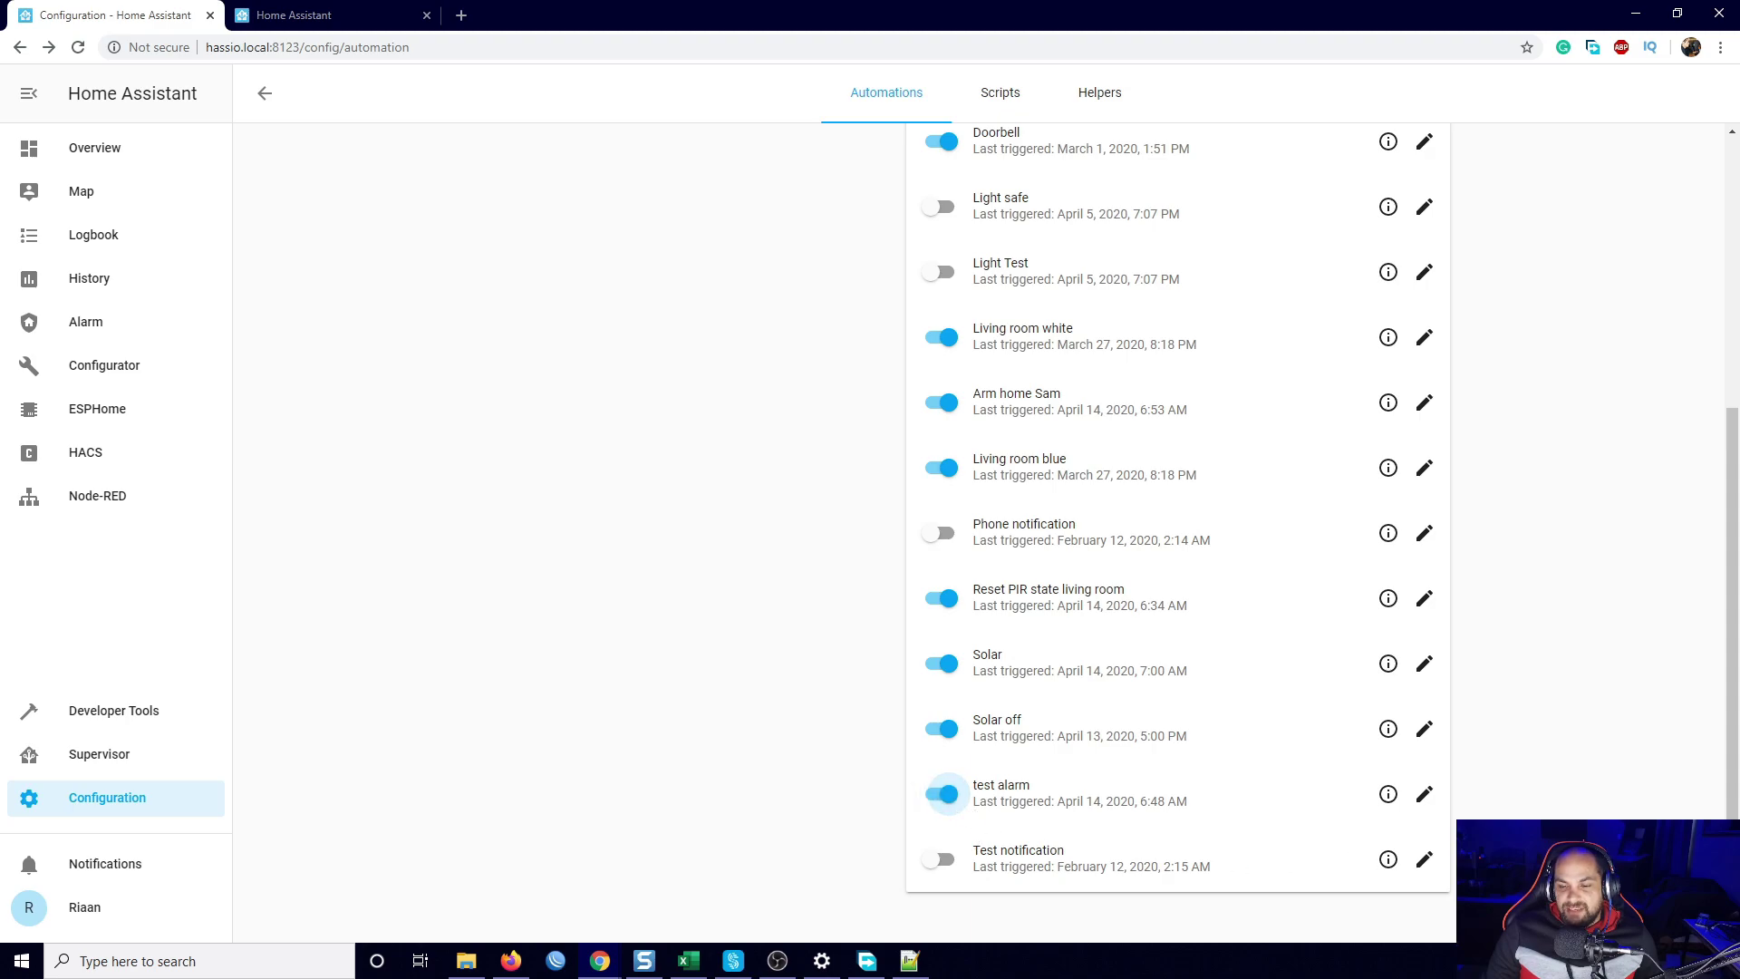
pyautogui.click(1423, 798)
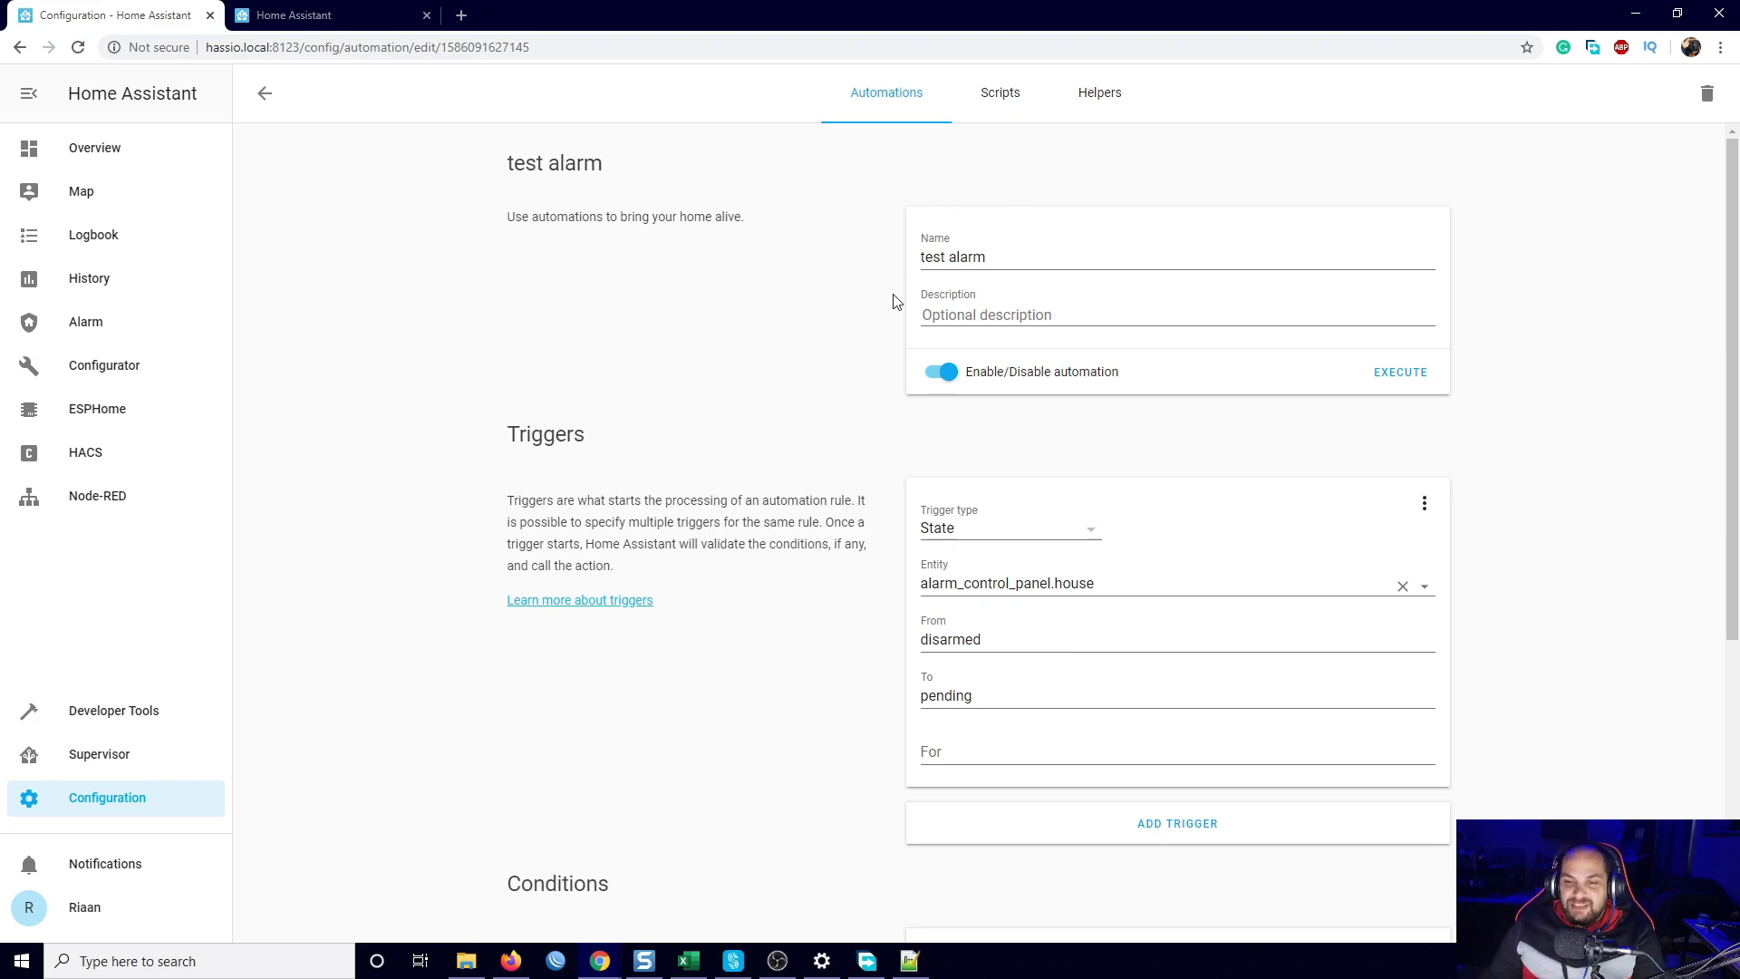
pyautogui.moveTo(942, 256); pyautogui.dragTo(919, 258)
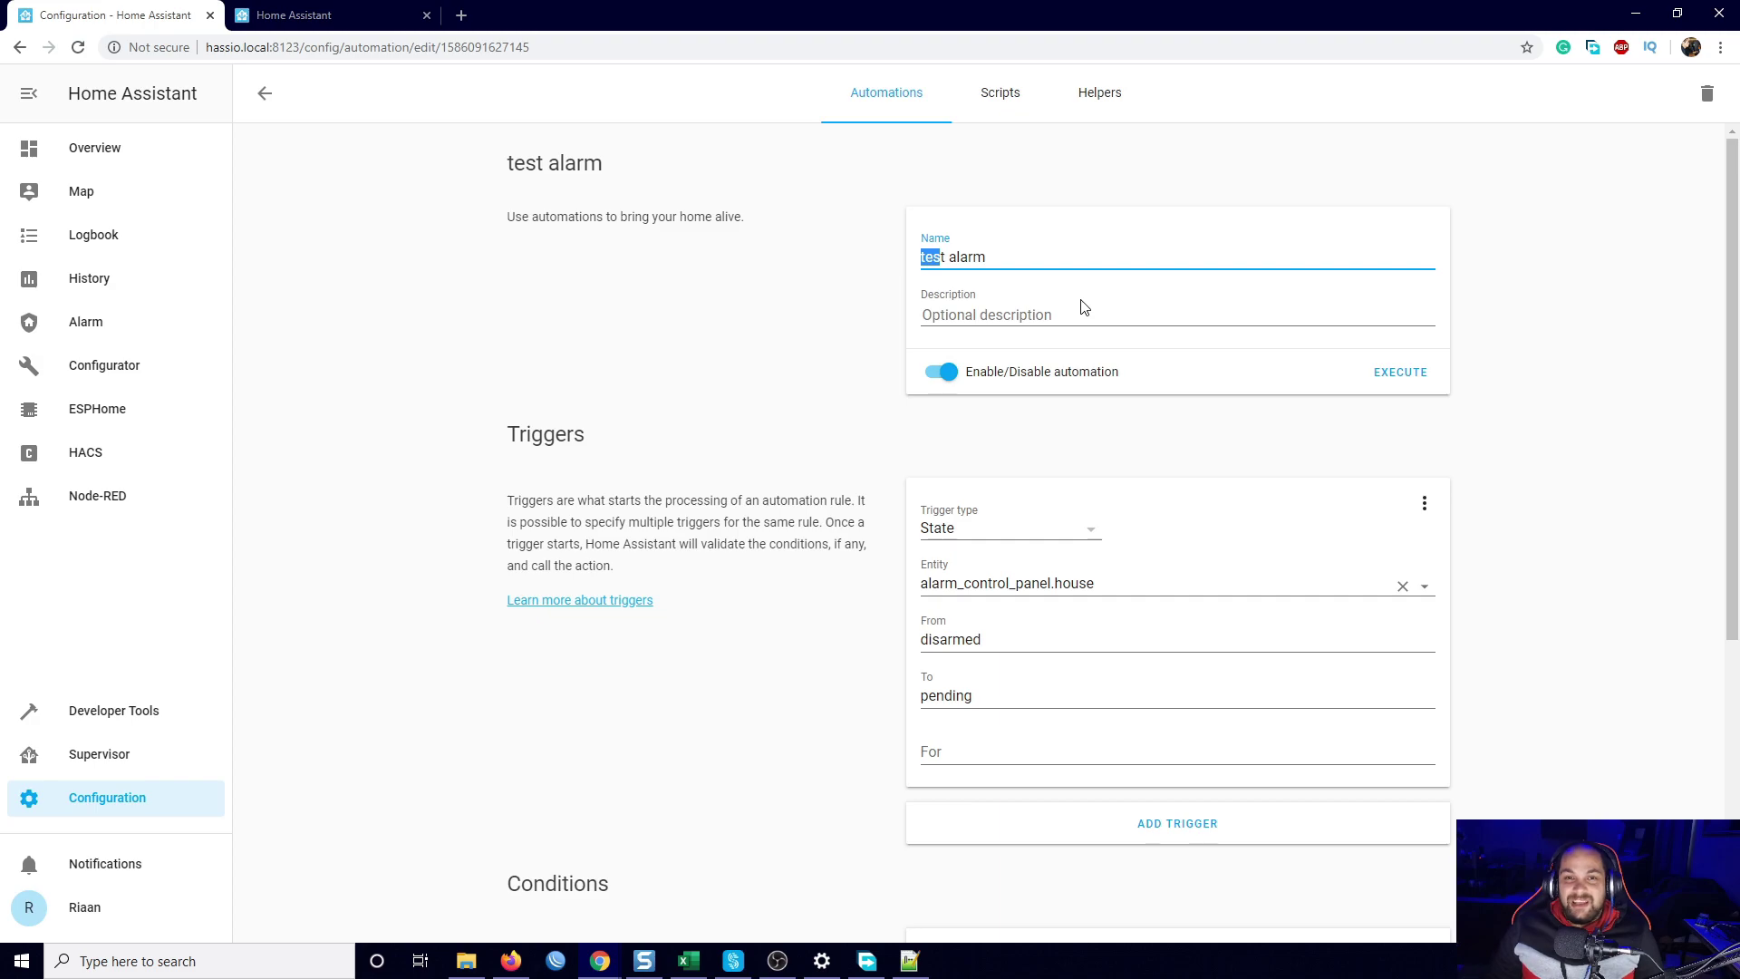
pyautogui.click(775, 335)
pyautogui.click(944, 257)
pyautogui.doubleClick(944, 257)
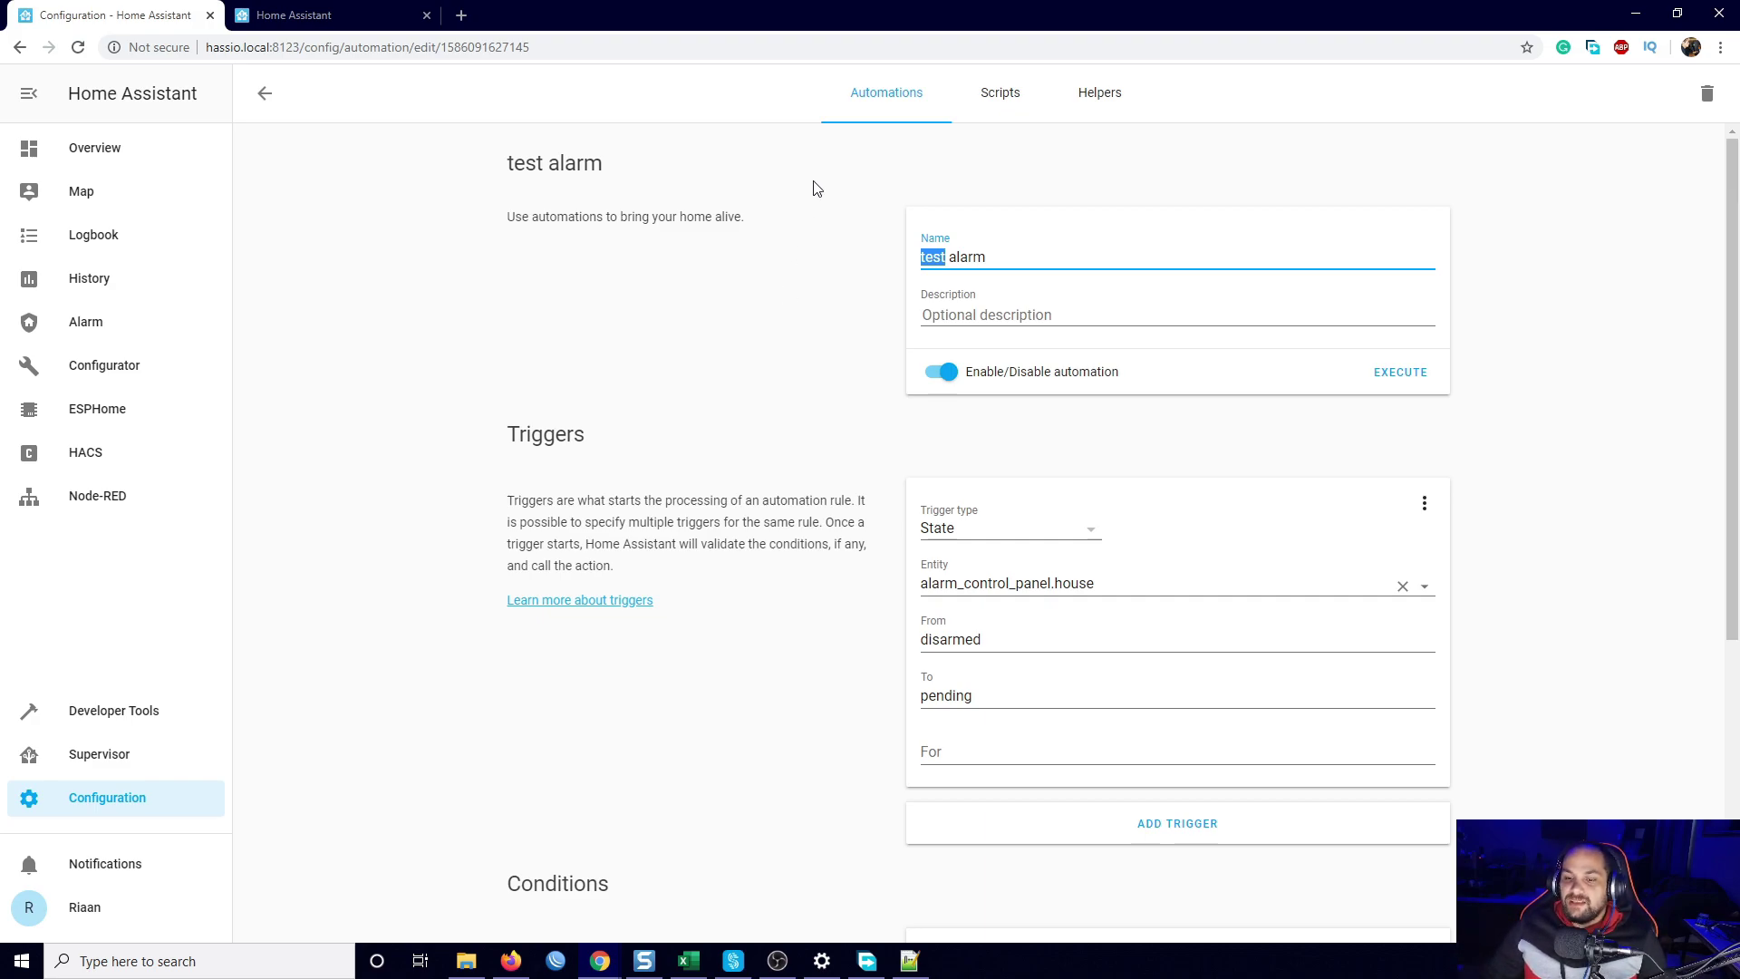
pyautogui.click(721, 374)
pyautogui.scroll(-3, 835, 401)
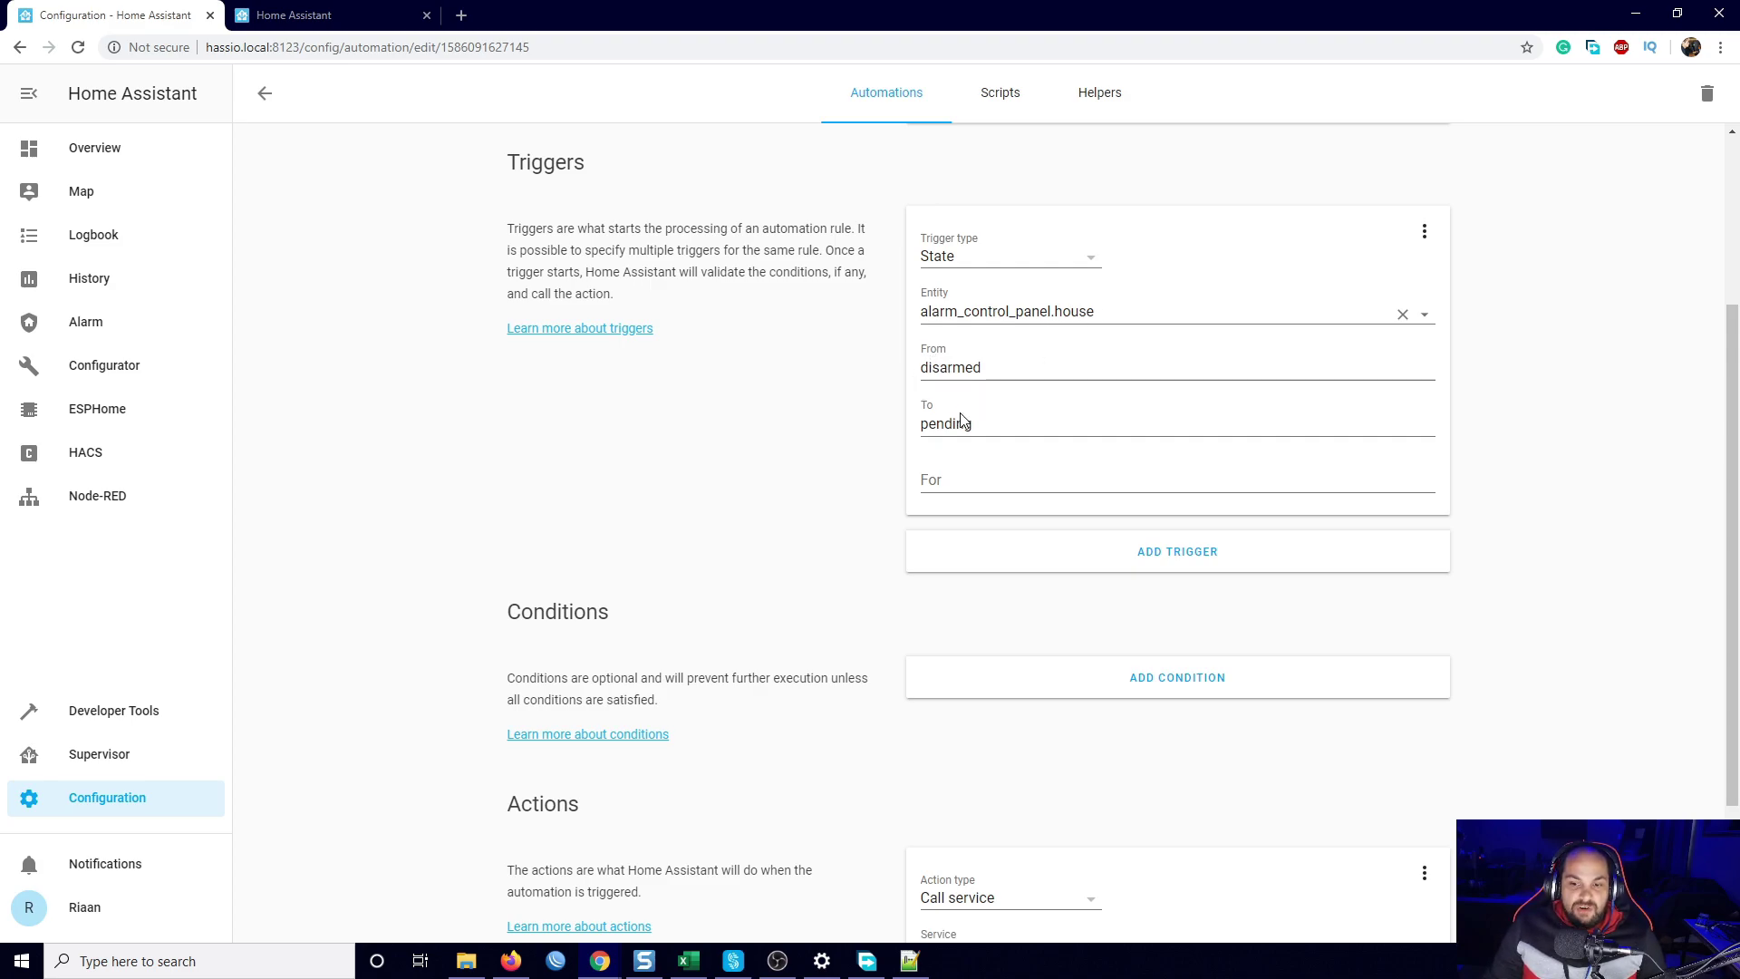
pyautogui.moveTo(972, 423); pyautogui.dragTo(895, 426)
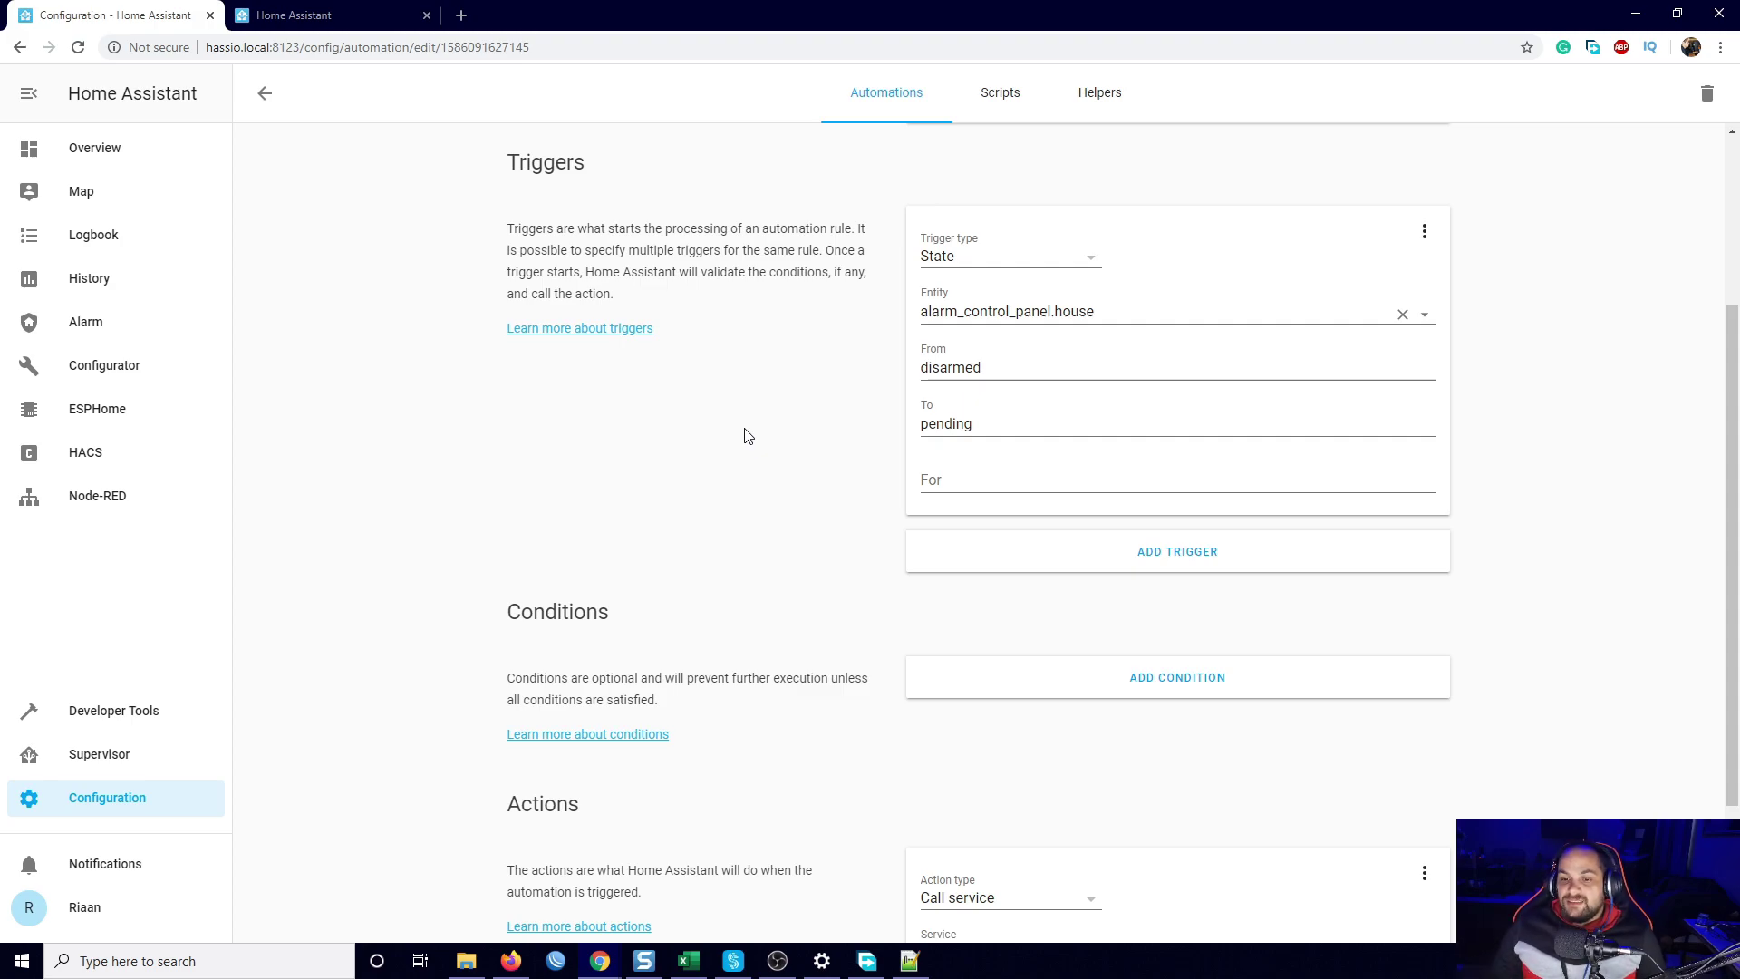
pyautogui.moveTo(998, 427); pyautogui.dragTo(889, 432)
pyautogui.click(807, 468)
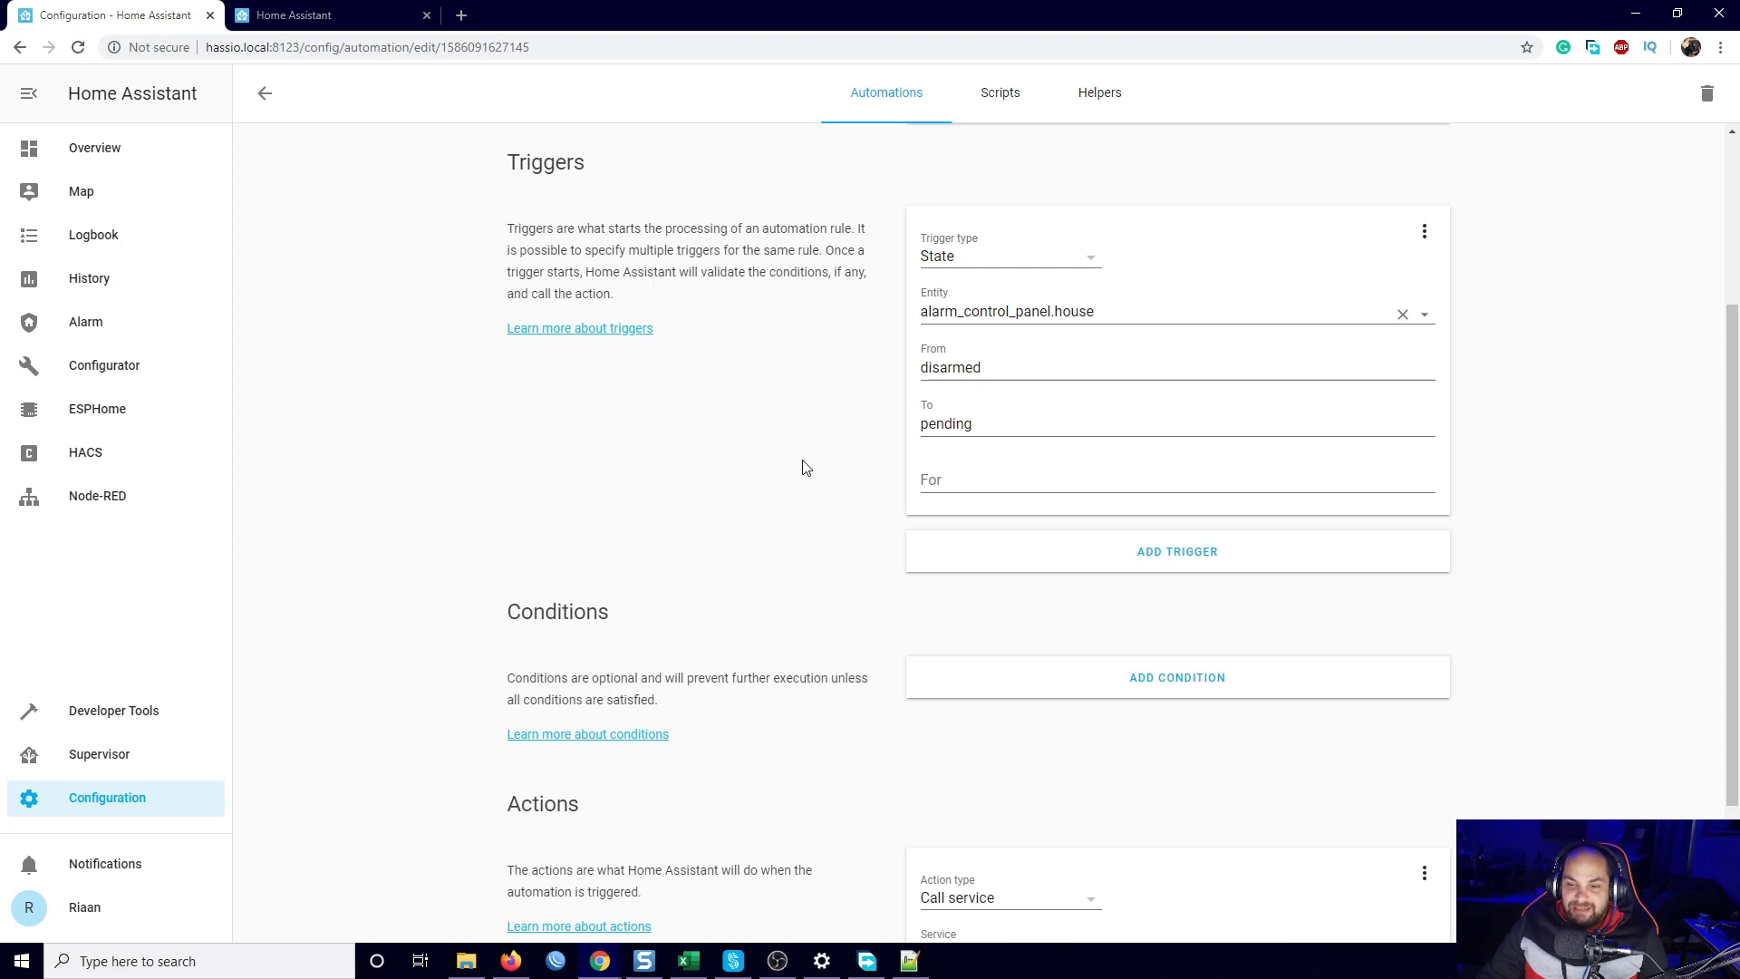
pyautogui.scroll(-2, 807, 571)
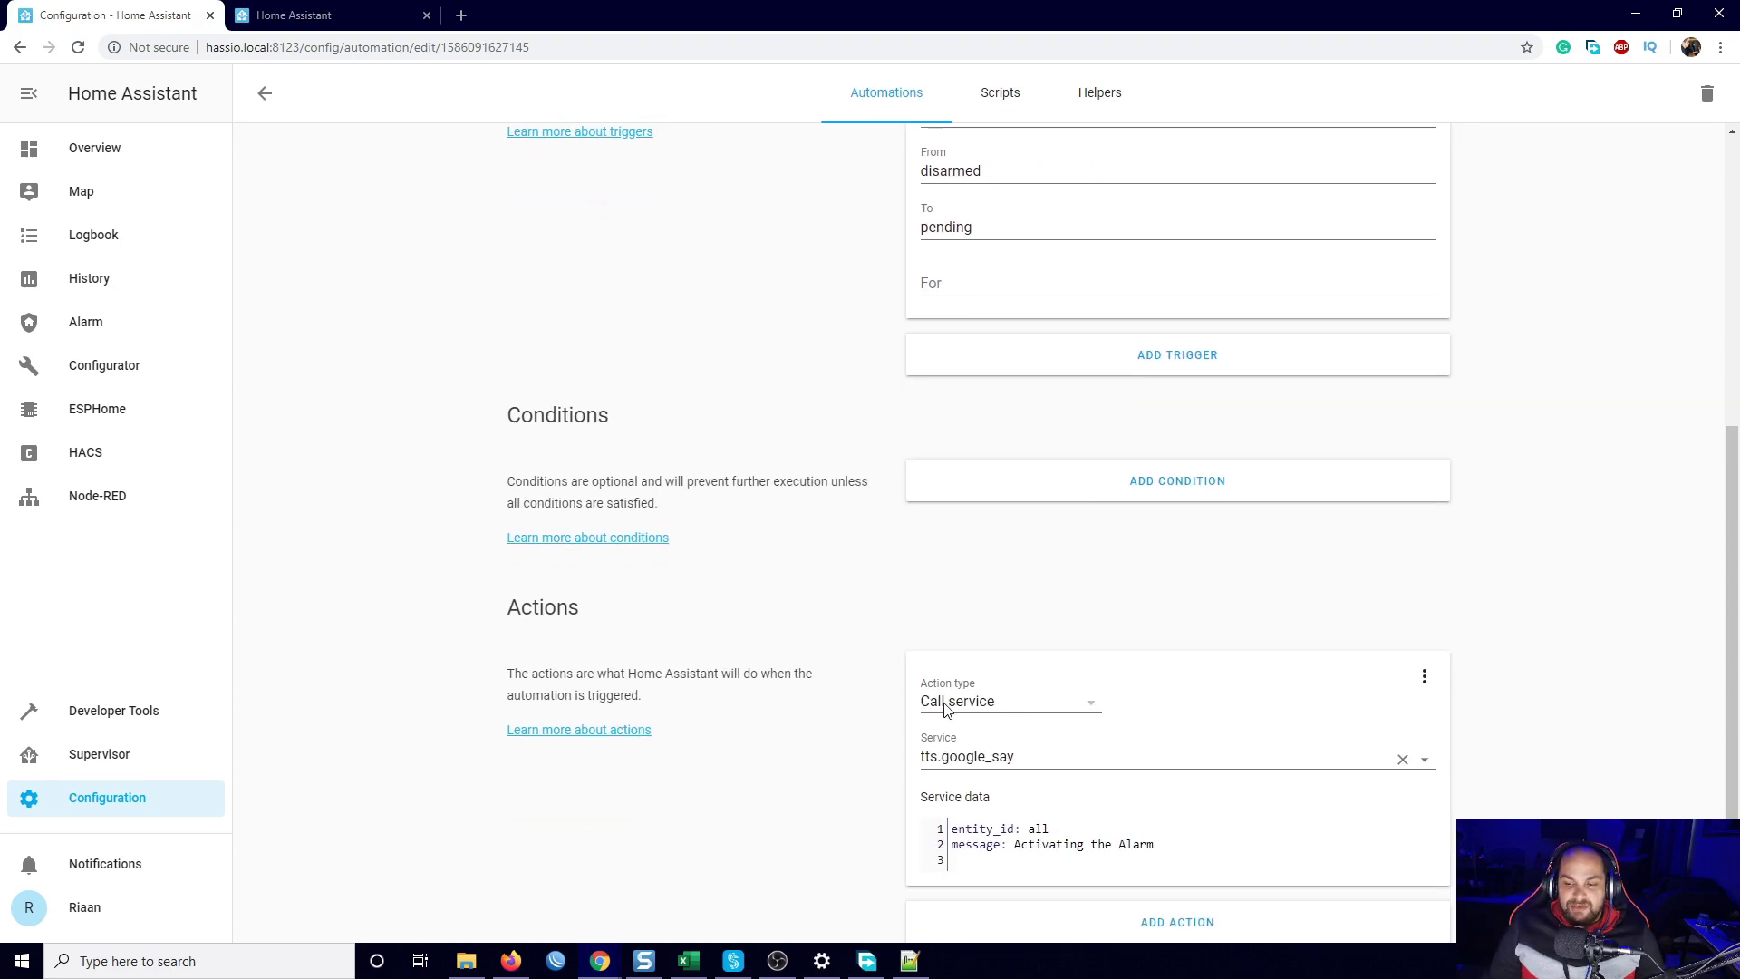
# Highlight the tts.google_say service, the entity value all, and the message 'Activating the Alarm'
pyautogui.moveTo(1042, 753); pyautogui.dragTo(906, 759)
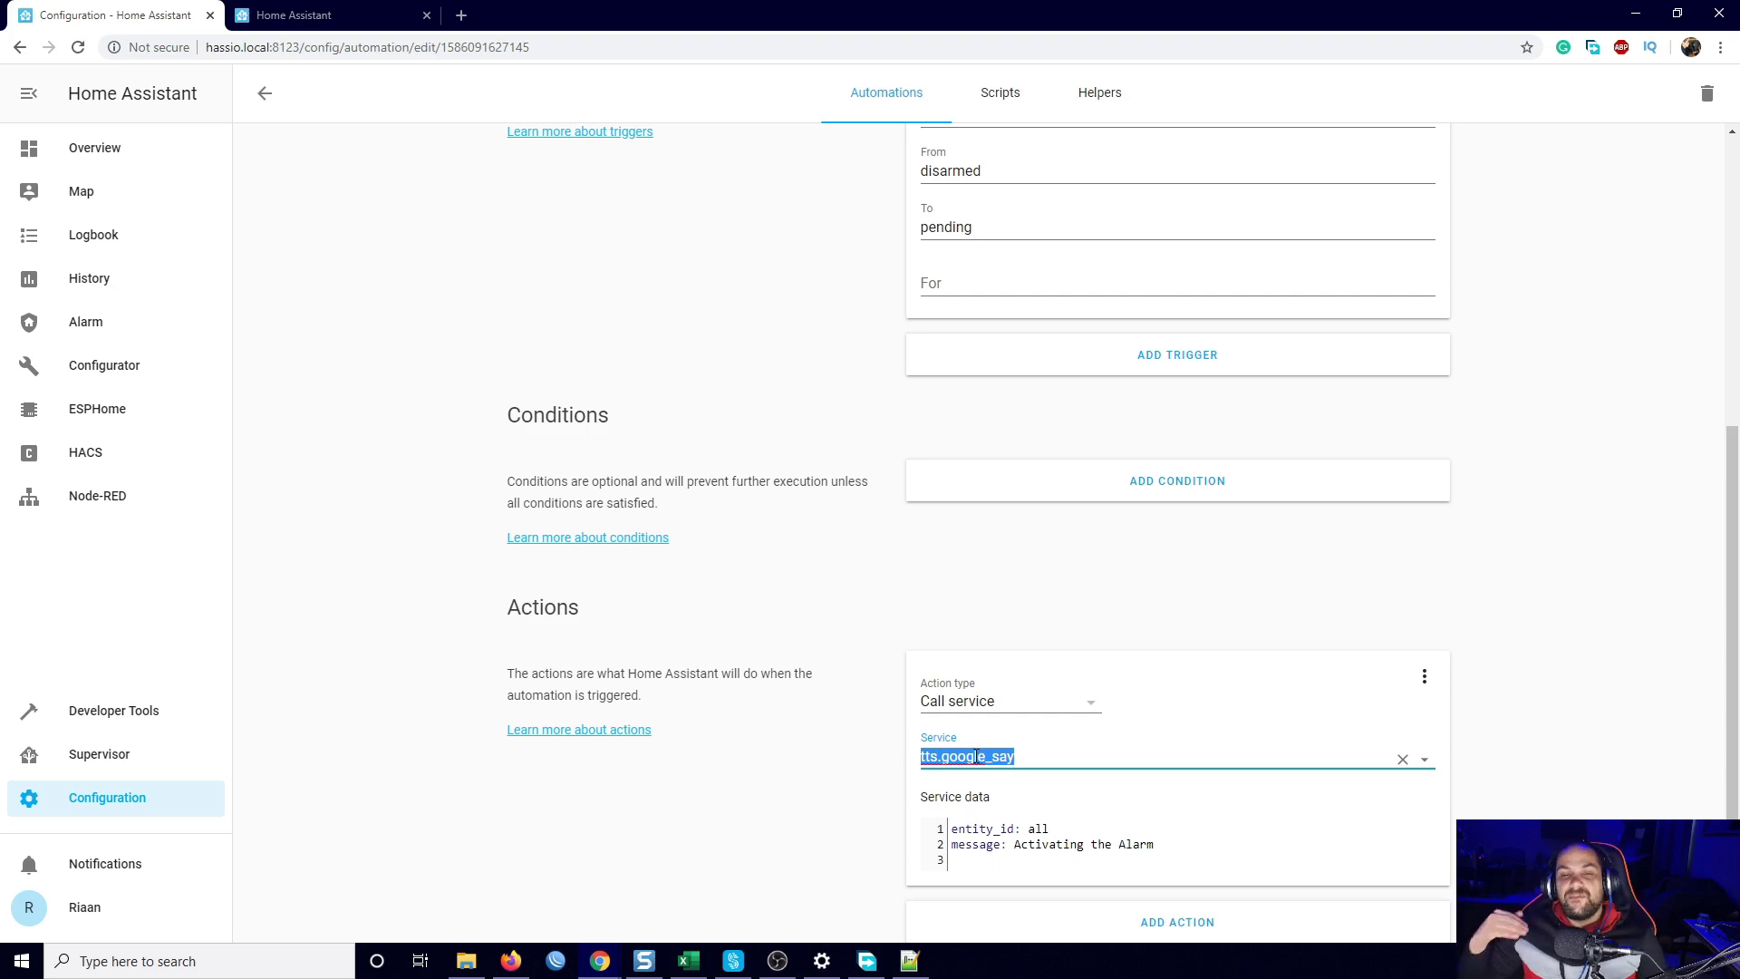
pyautogui.click(1034, 828)
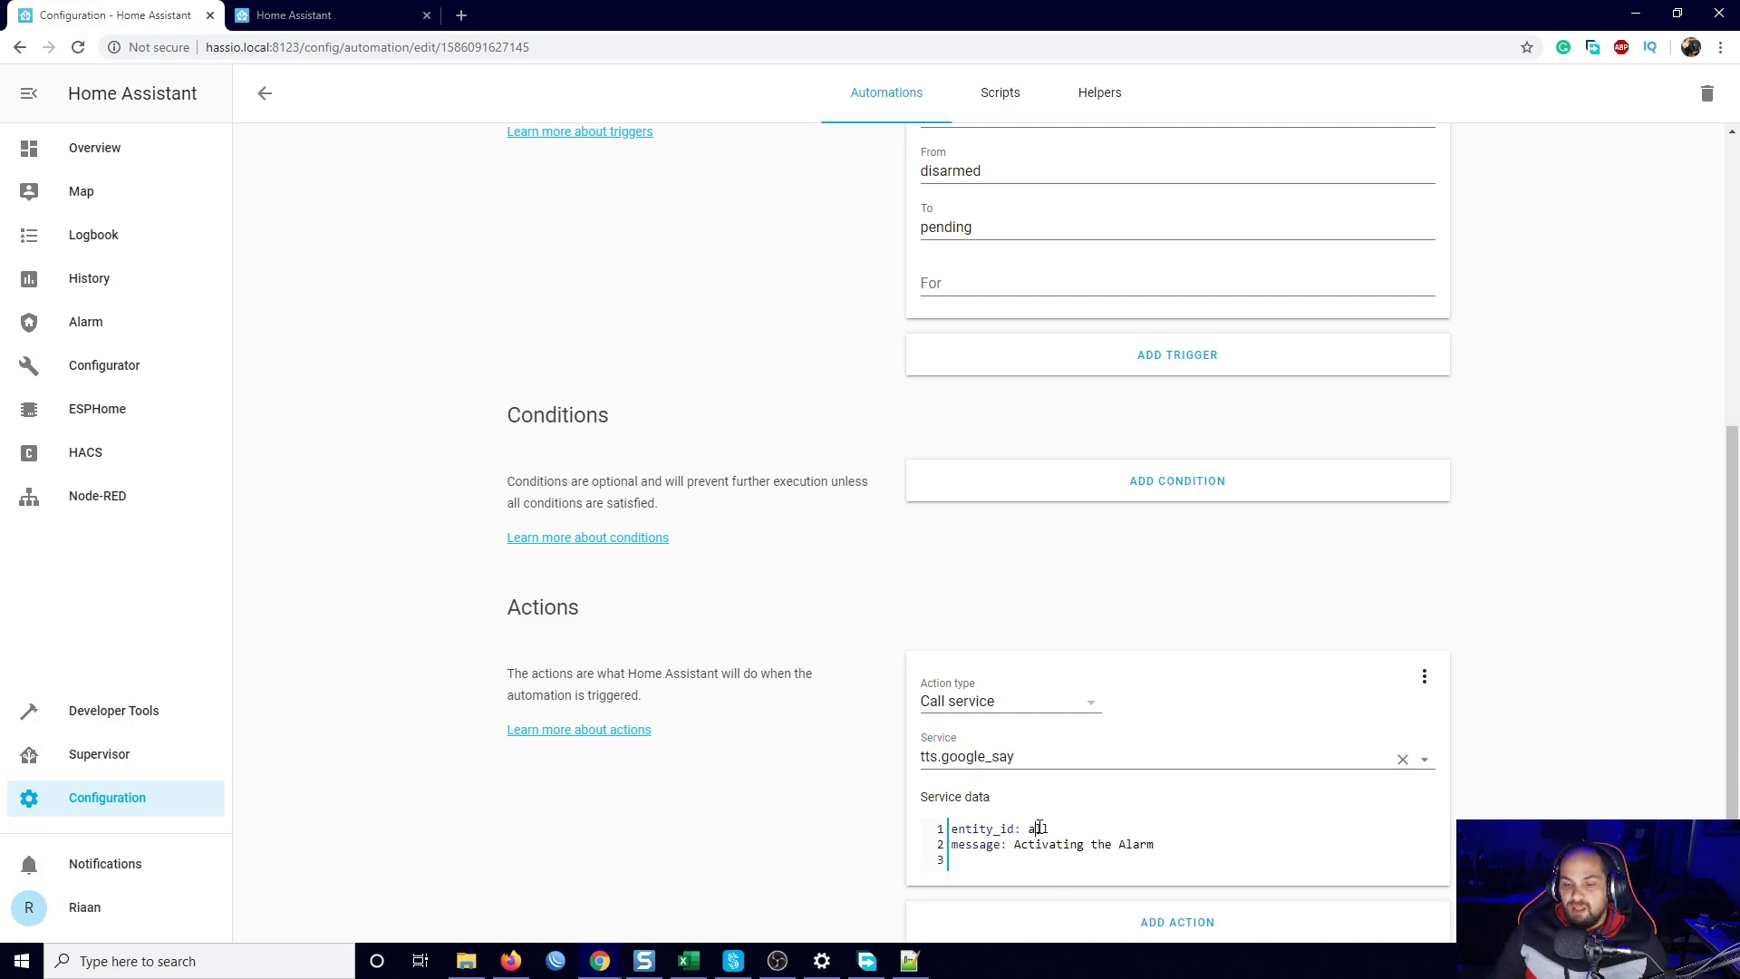
pyautogui.doubleClick(1034, 828)
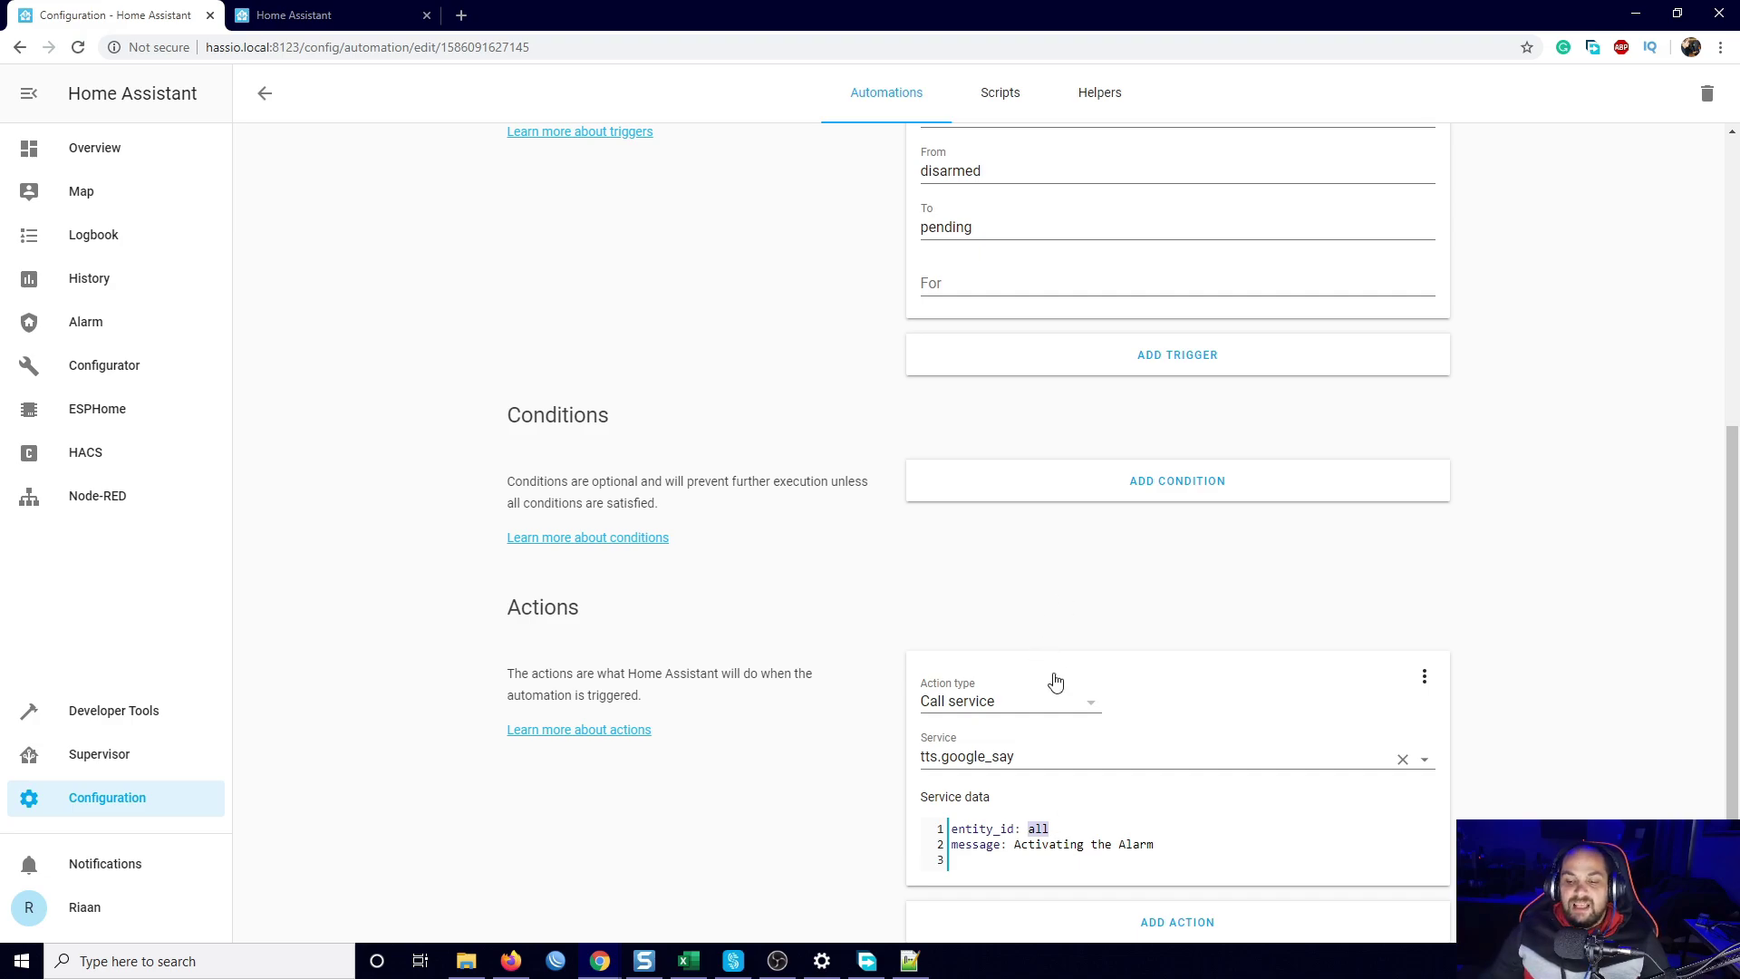
pyautogui.moveTo(1014, 844); pyautogui.dragTo(1160, 842)
pyautogui.scroll(1, 831, 622)
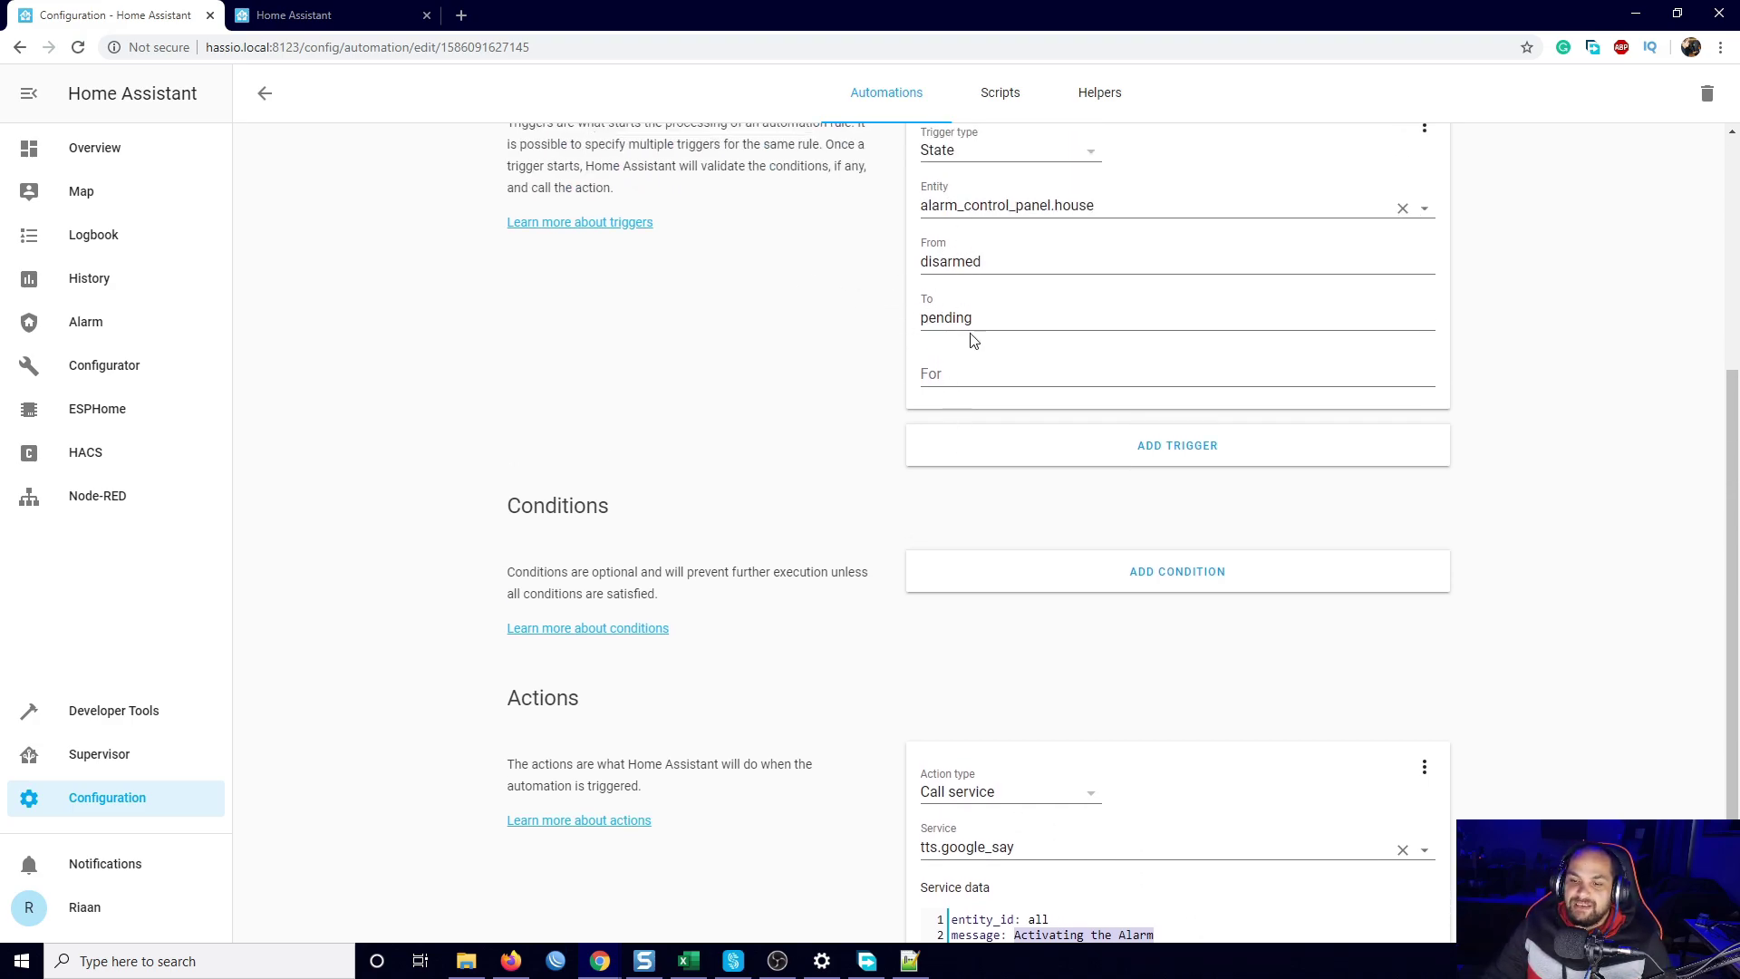
pyautogui.scroll(-1, 973, 339)
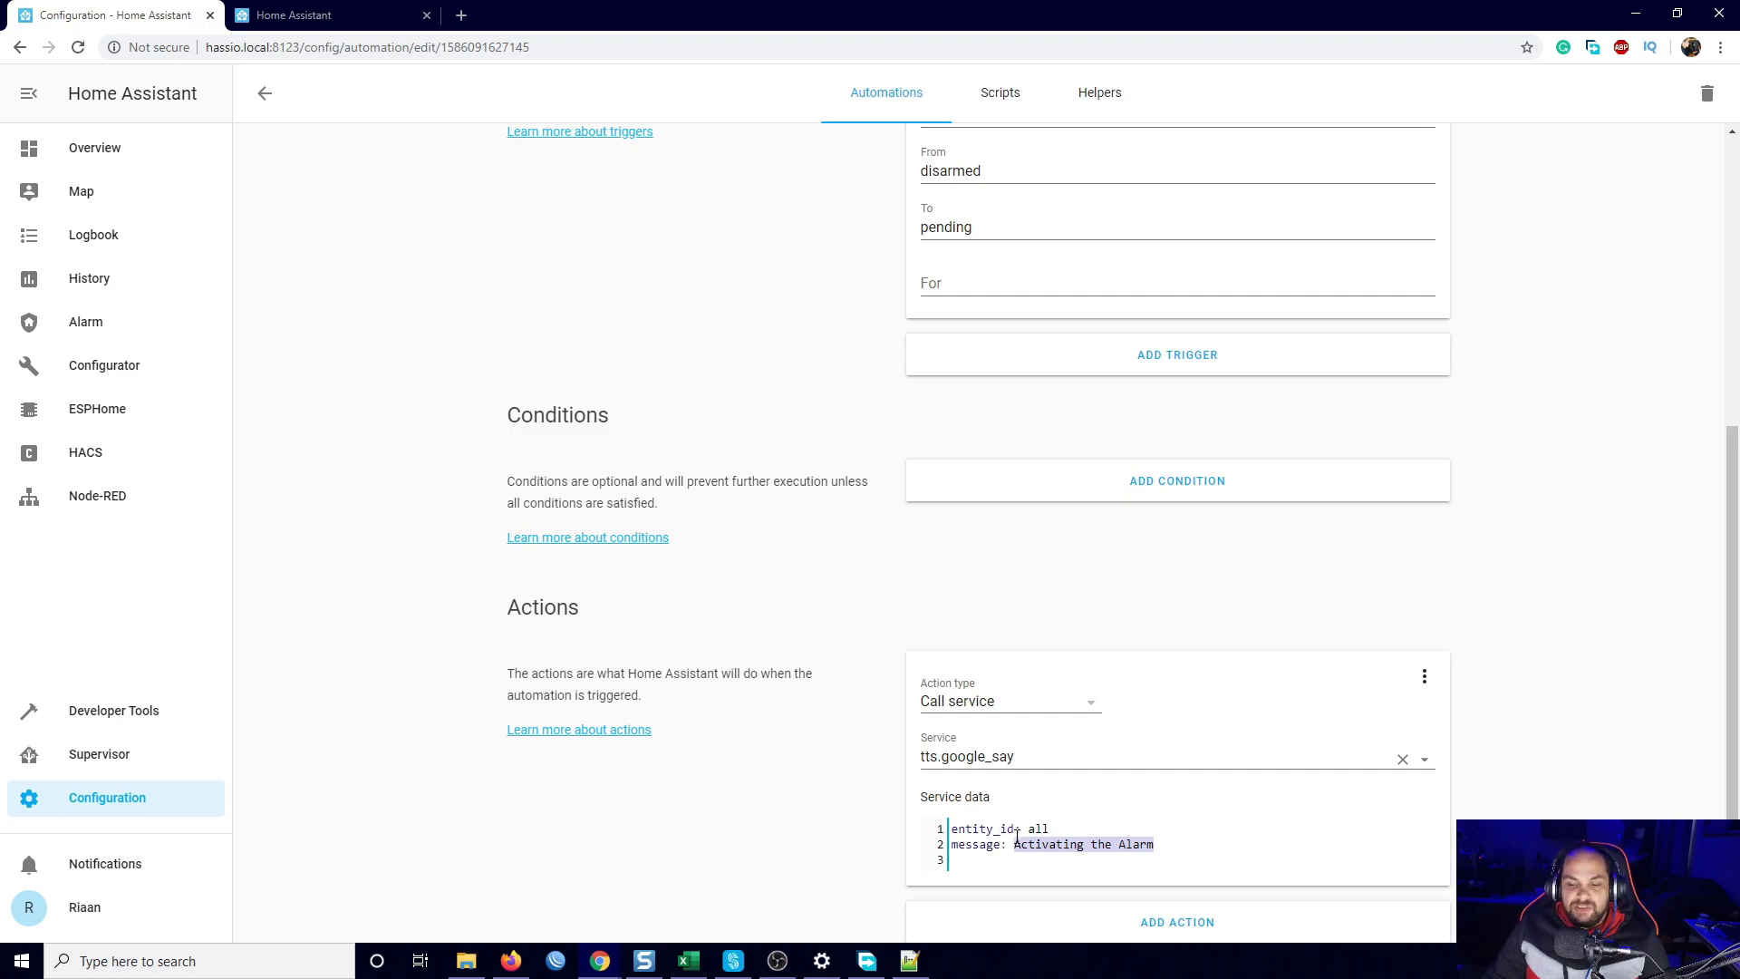
pyautogui.click(1141, 841)
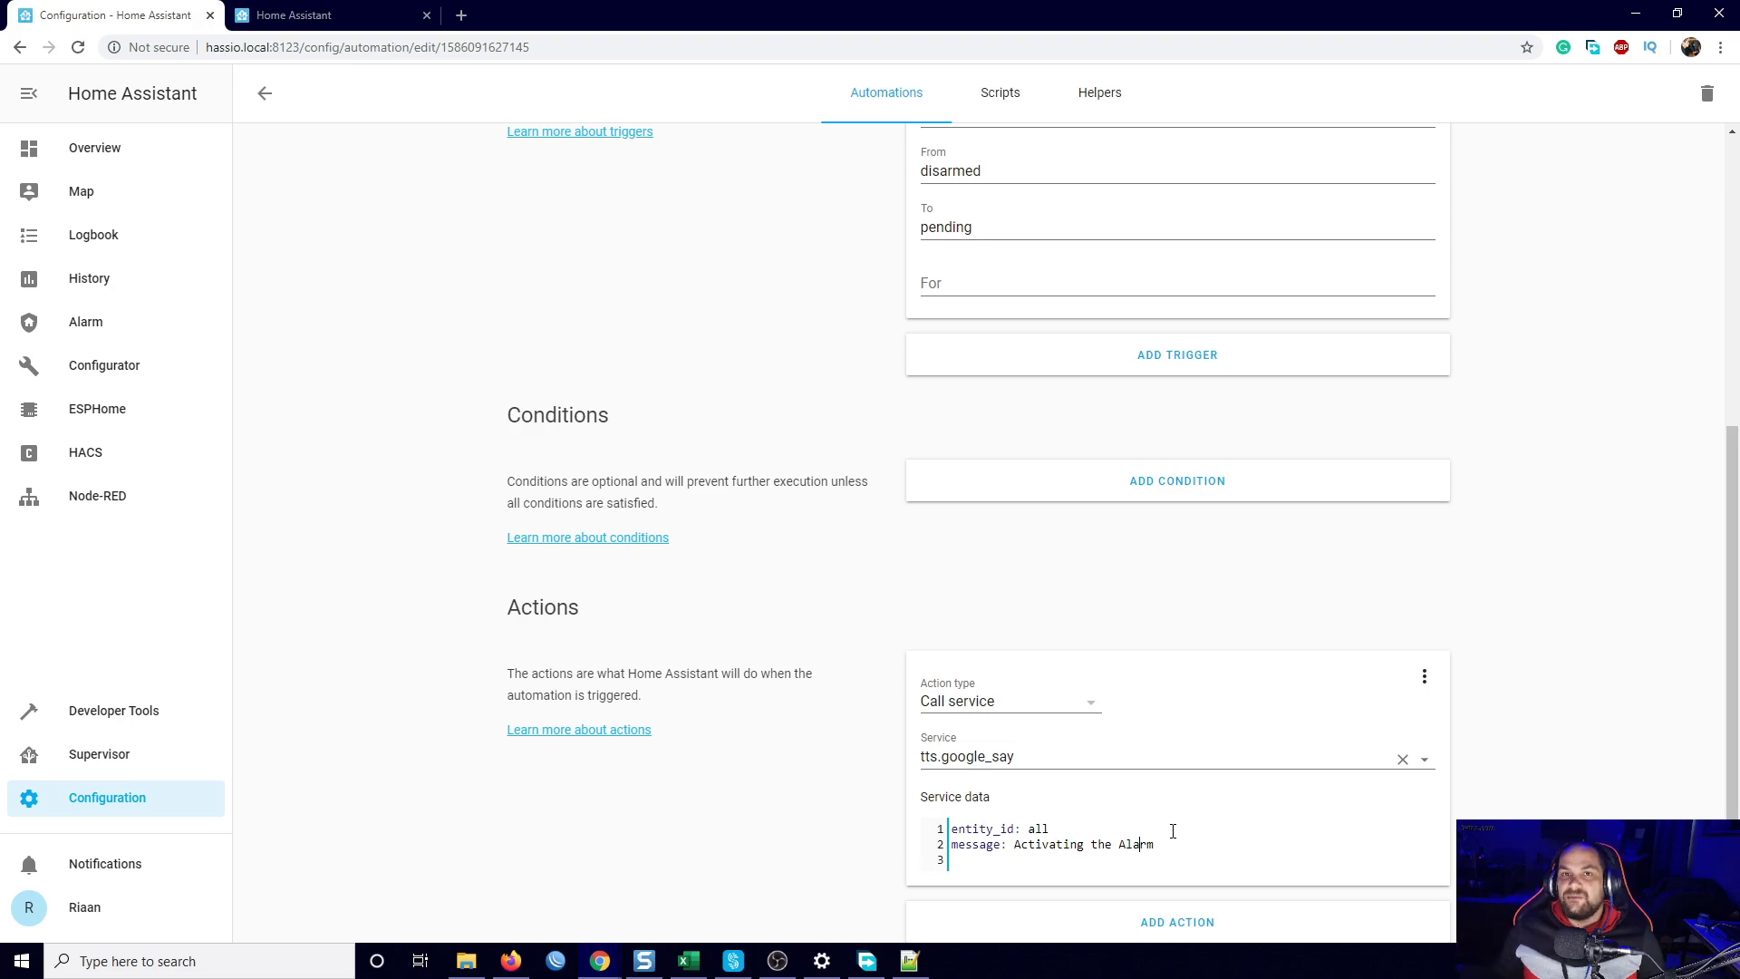
# Highlight 'Activating the Alarm' once more, then go to the Home dashboard
pyautogui.scroll(3, 1149, 714)
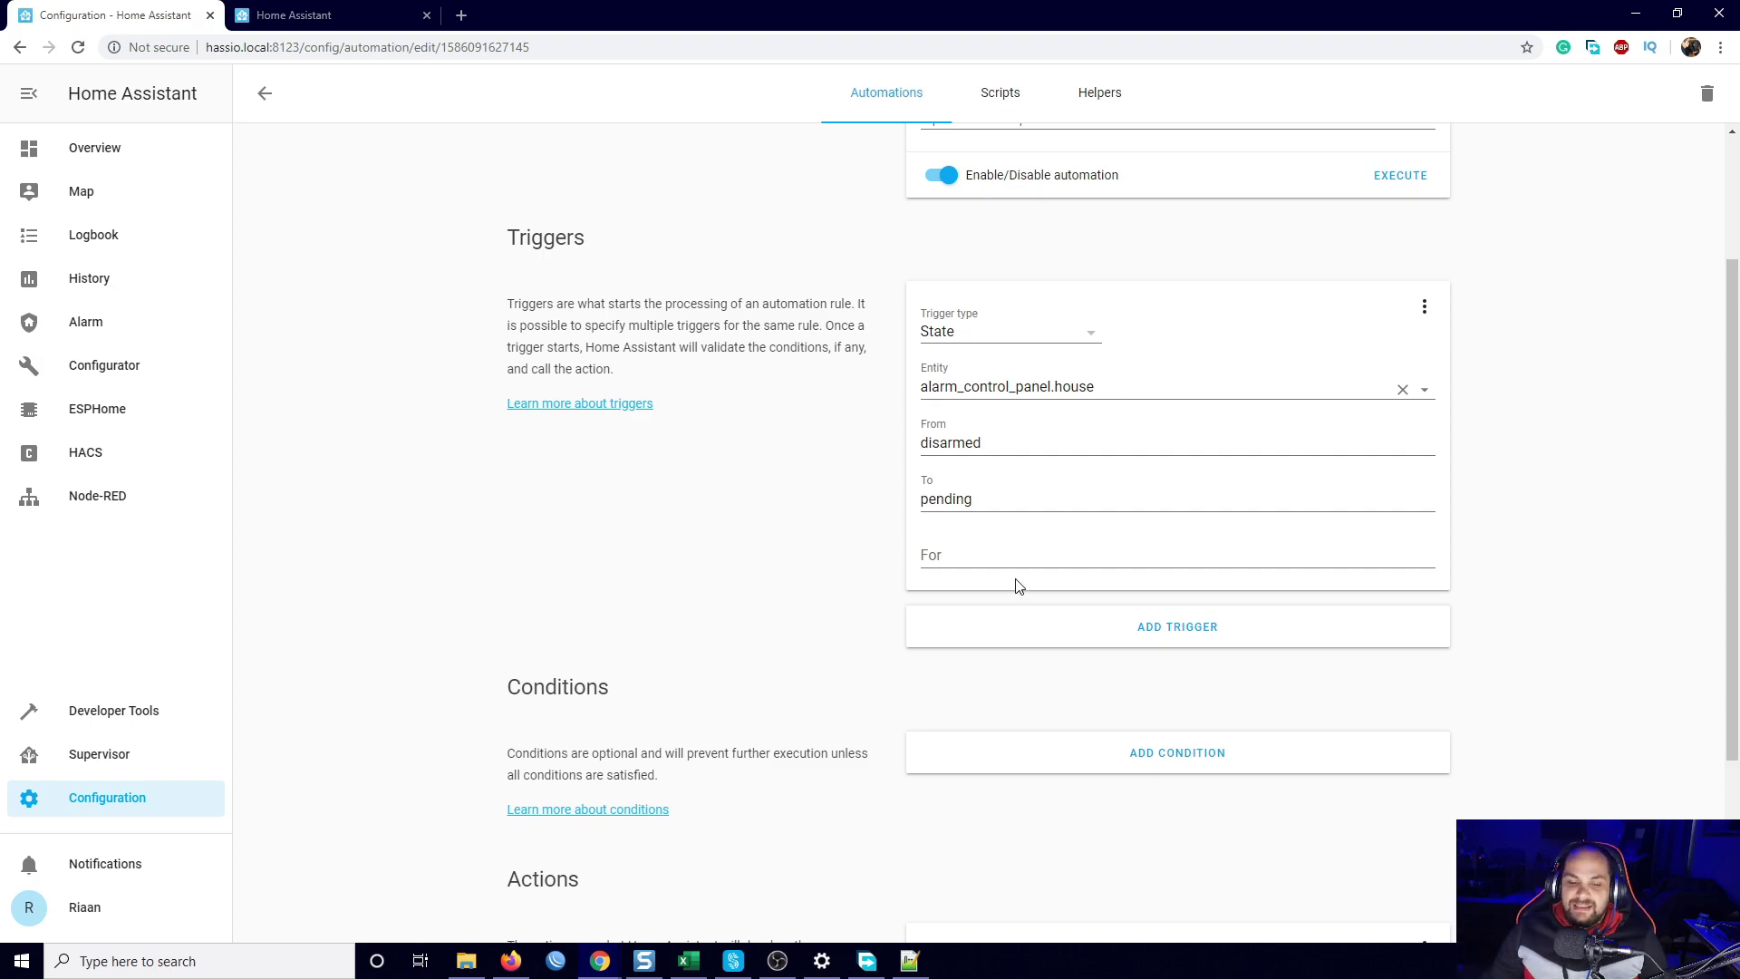
pyautogui.scroll(-3, 1029, 555)
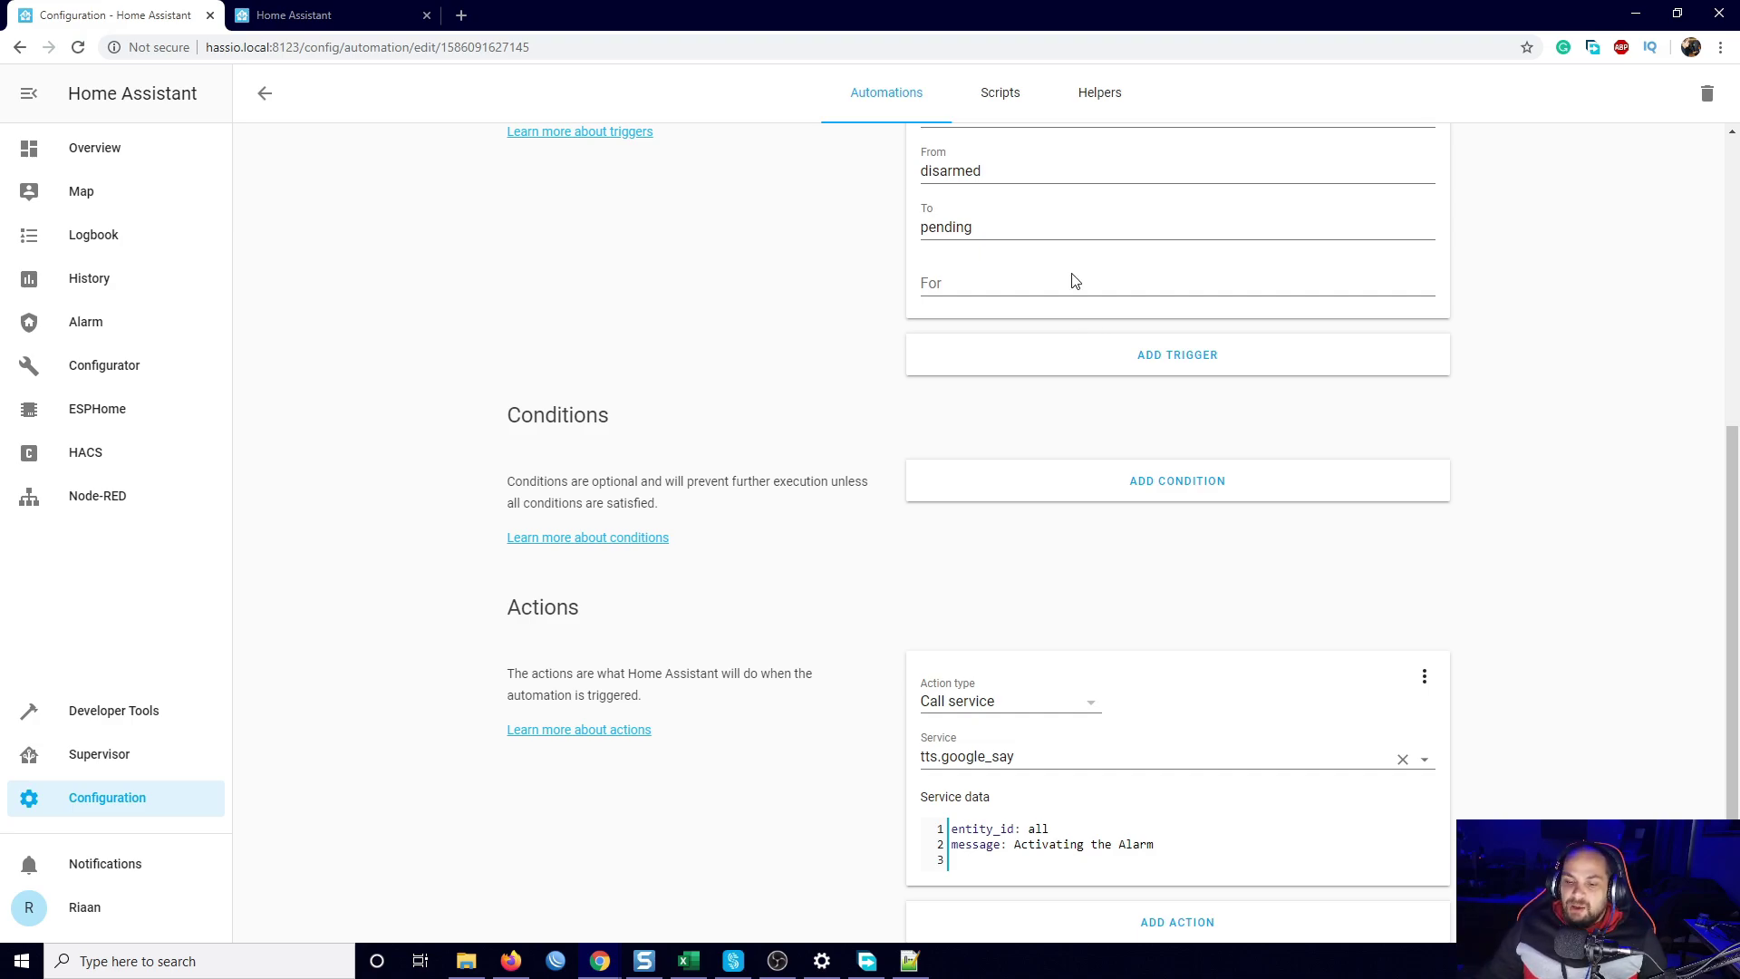
pyautogui.moveTo(1016, 846); pyautogui.dragTo(1182, 848)
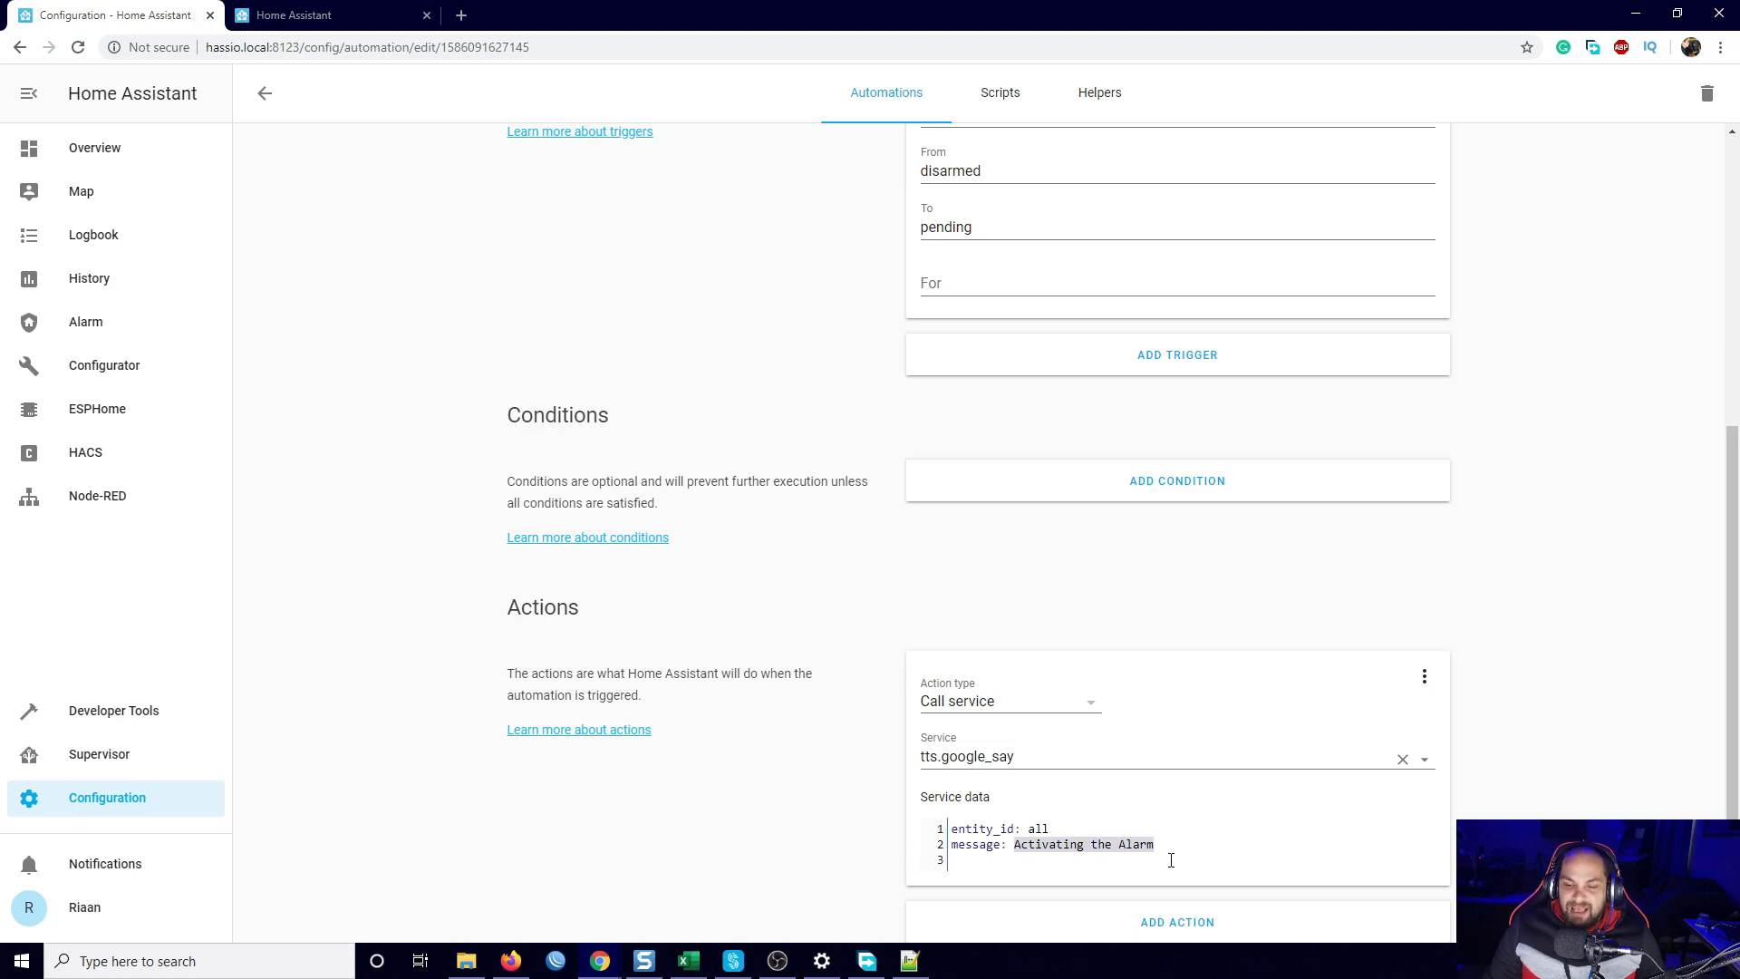
pyautogui.scroll(5, 802, 784)
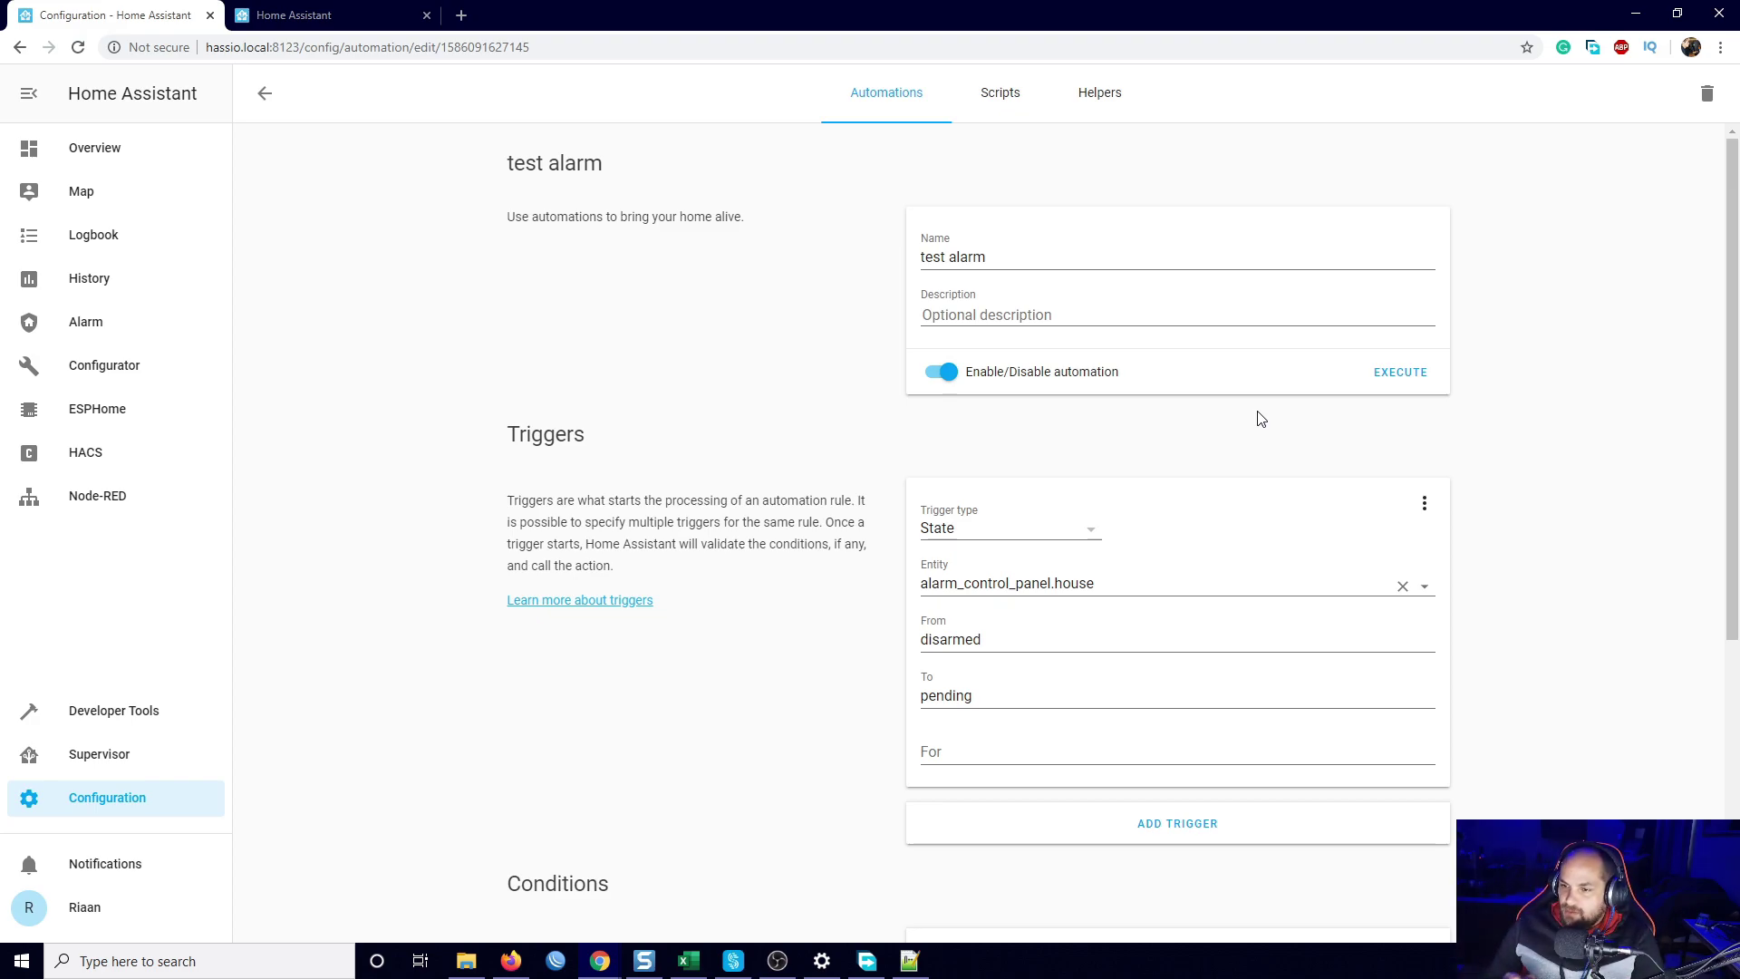
pyautogui.click(127, 161)
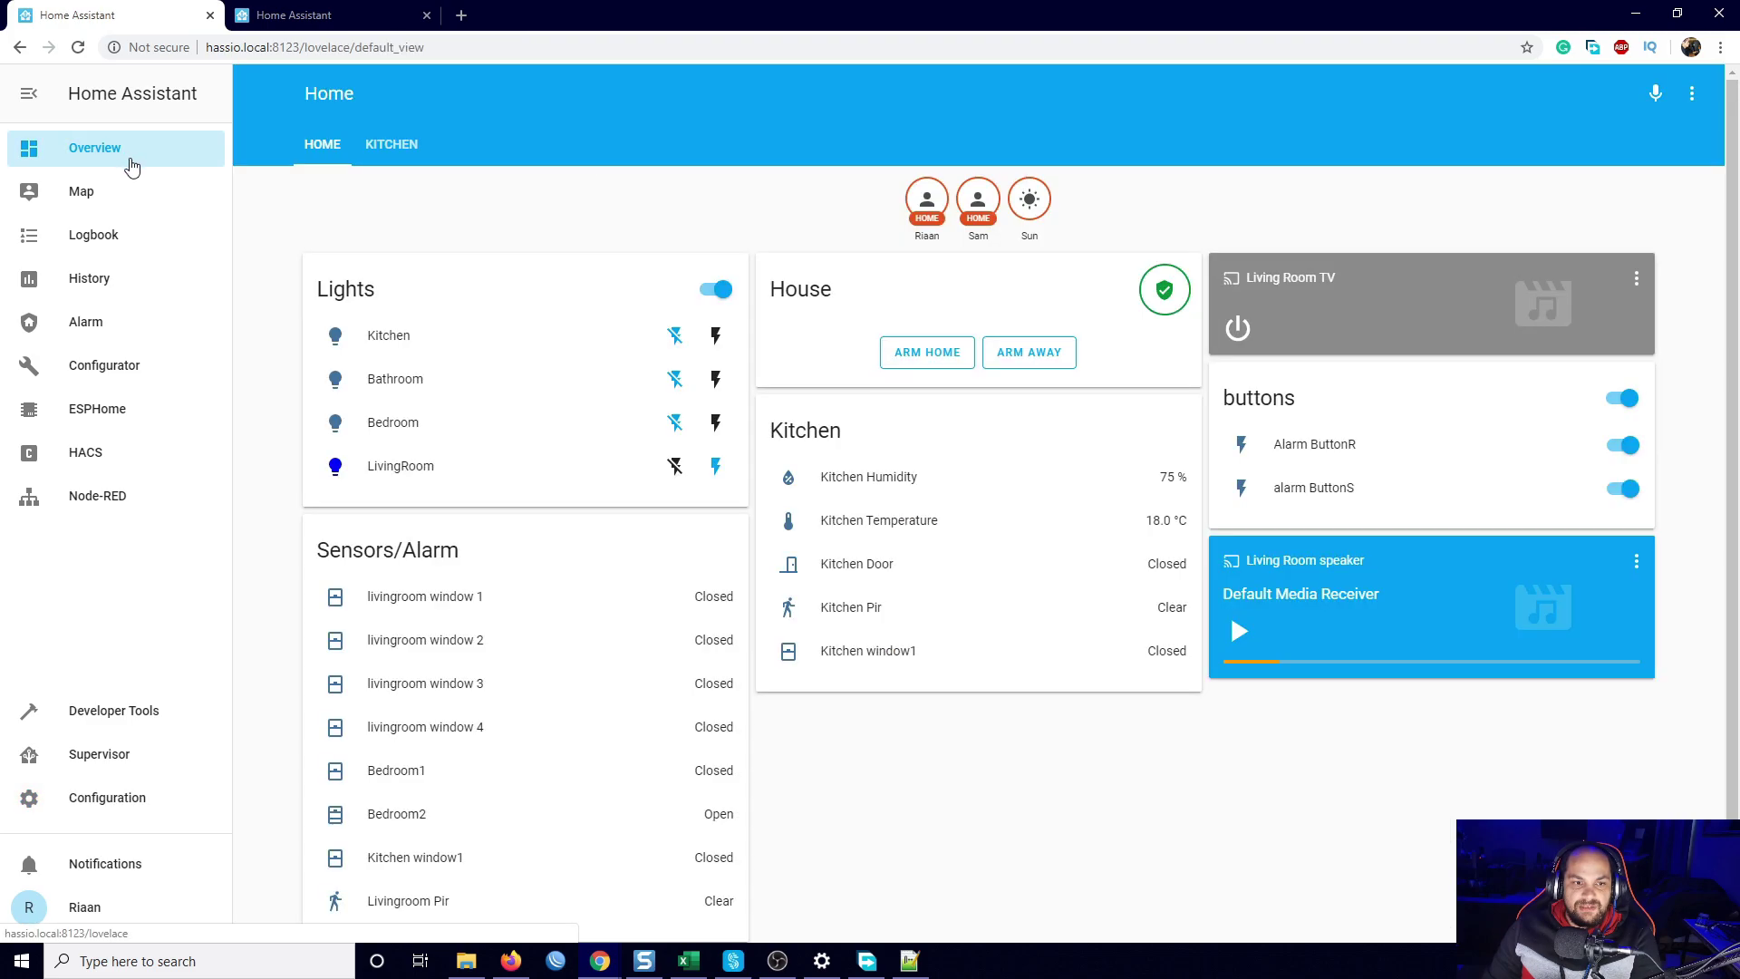